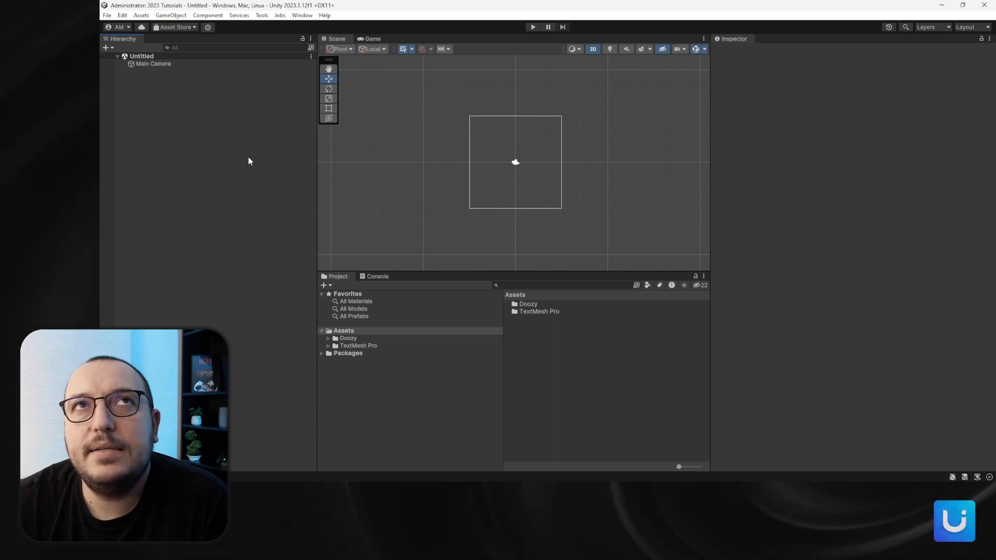
# Add a Flex Checkbox to the scene from Doozy's UIMenu Toggle Checkbox components.
pyautogui.rightClick(220, 147)
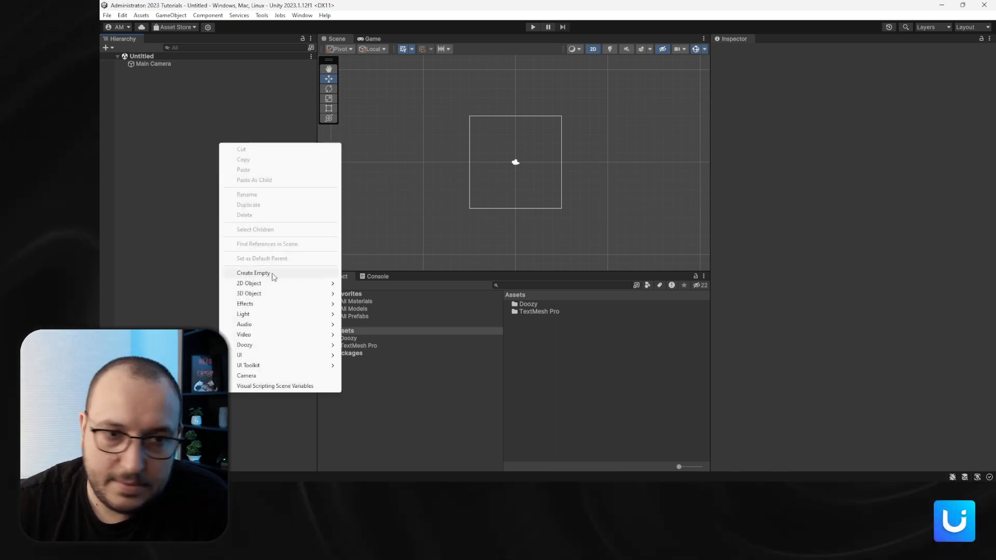
pyautogui.moveTo(277, 345)
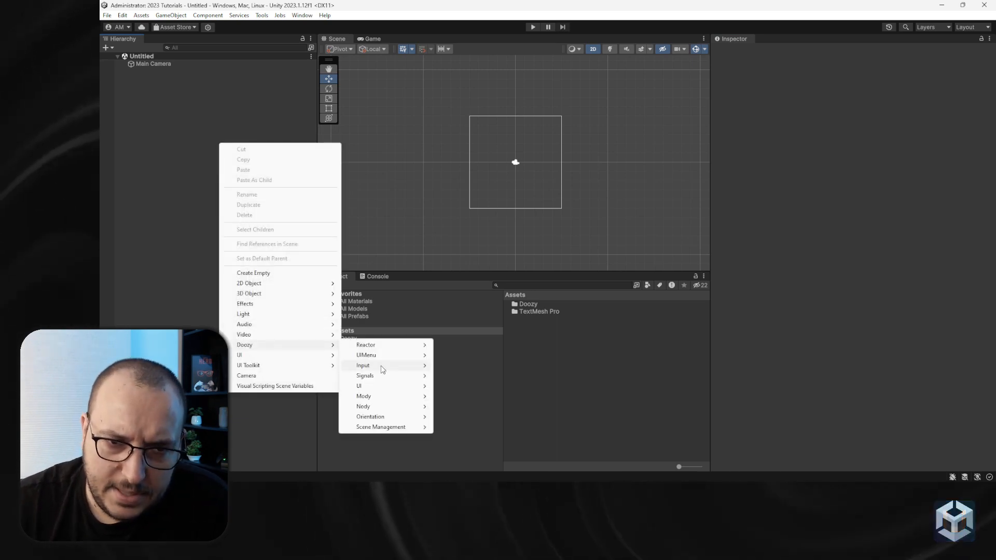
pyautogui.moveTo(379, 357)
pyautogui.moveTo(464, 376)
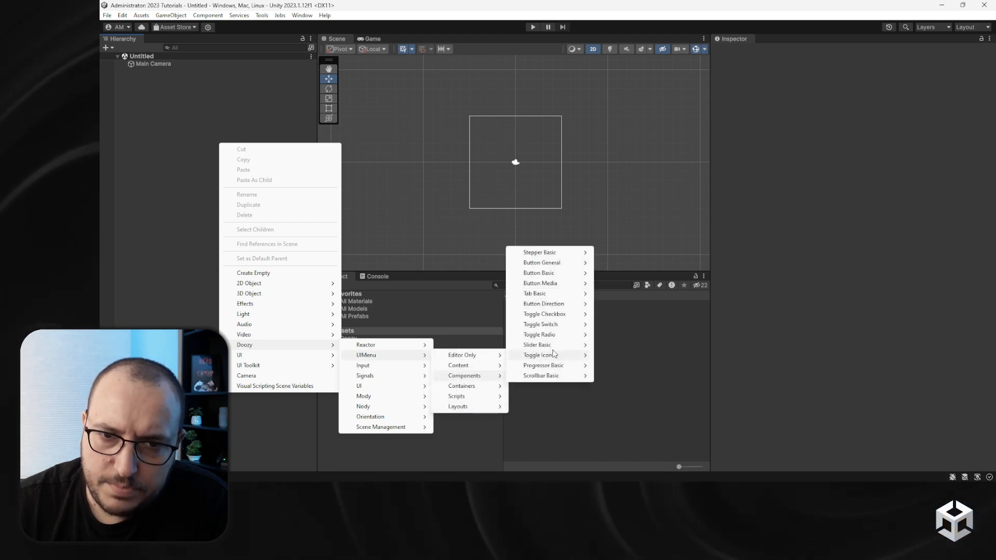
pyautogui.moveTo(550, 314)
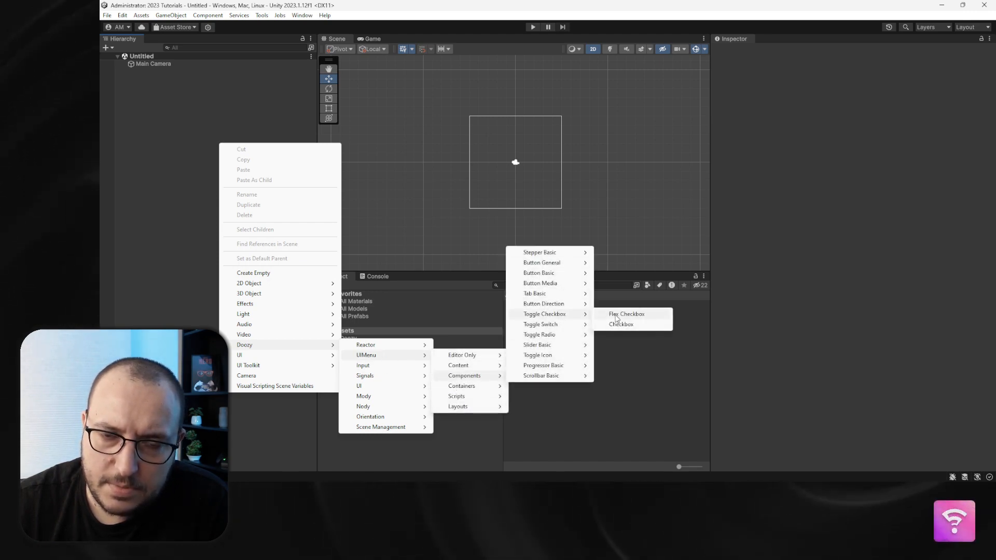
pyautogui.click(617, 315)
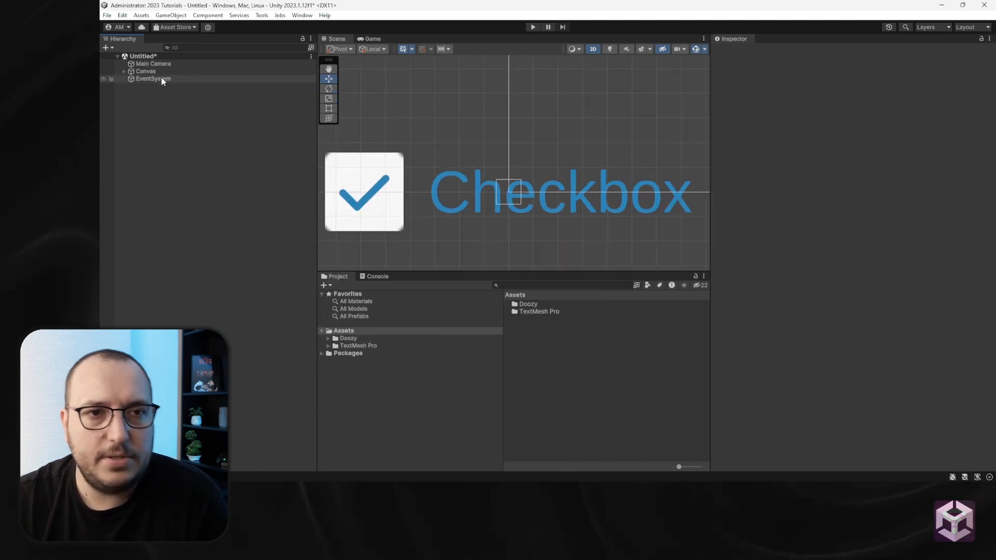
# Replace the EventSystem's Standalone Input Module with the InputSystemUIInputModule.
pyautogui.click(124, 73)
pyautogui.click(142, 86)
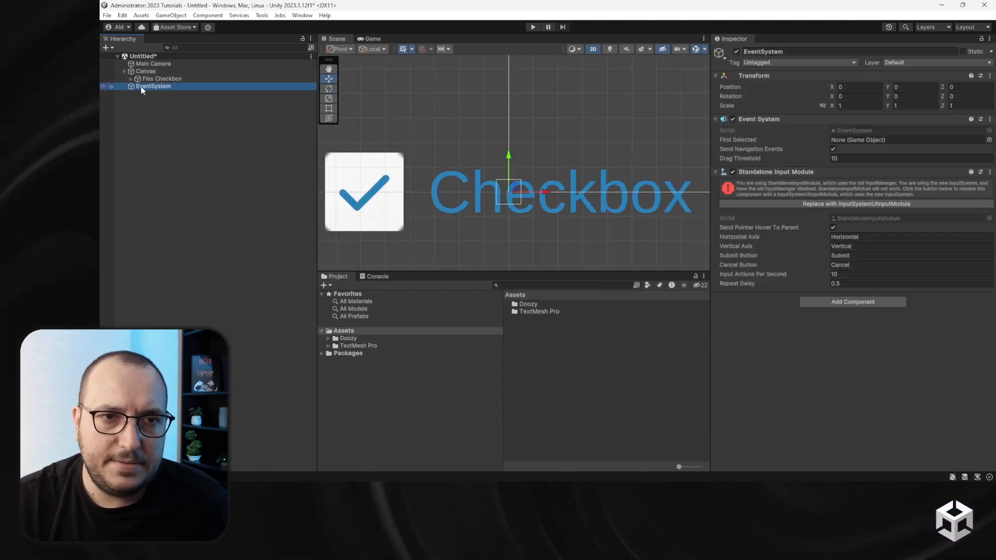
pyautogui.click(824, 203)
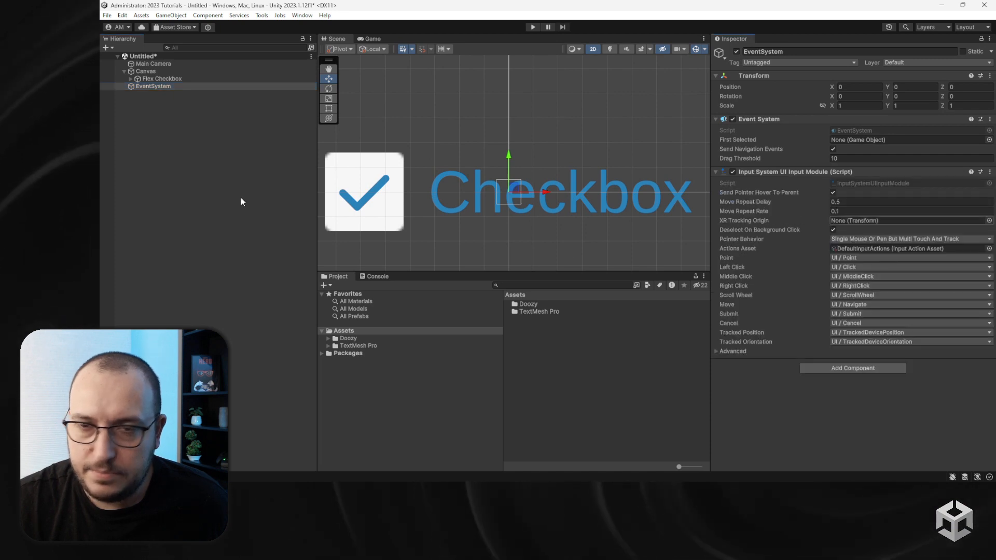
# Anchor and position the Flex Checkbox at the middle centre of the Canvas and view it in the Game view.
pyautogui.click(165, 78)
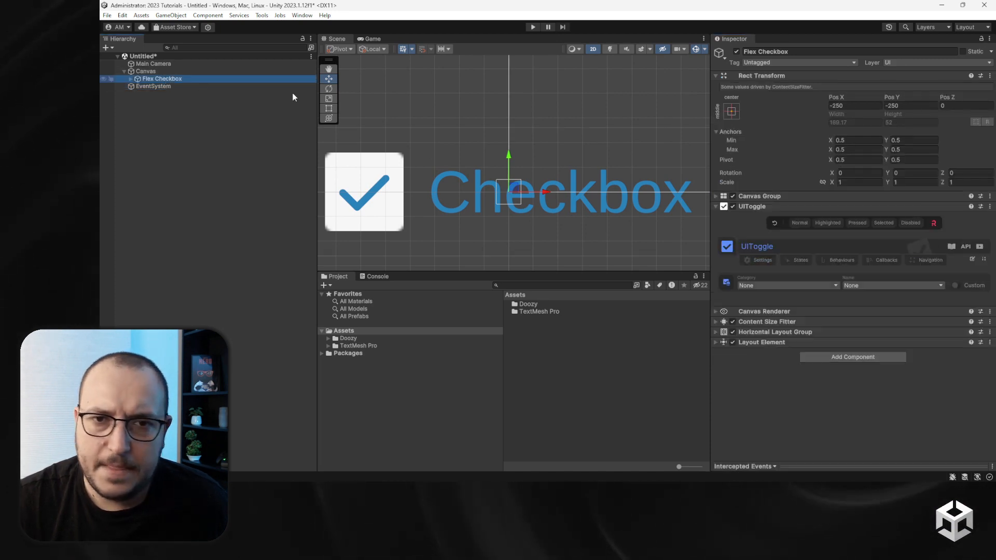
pyautogui.click(732, 110)
pyautogui.keyDown('alt'); pyautogui.click(789, 208); pyautogui.keyUp('alt')
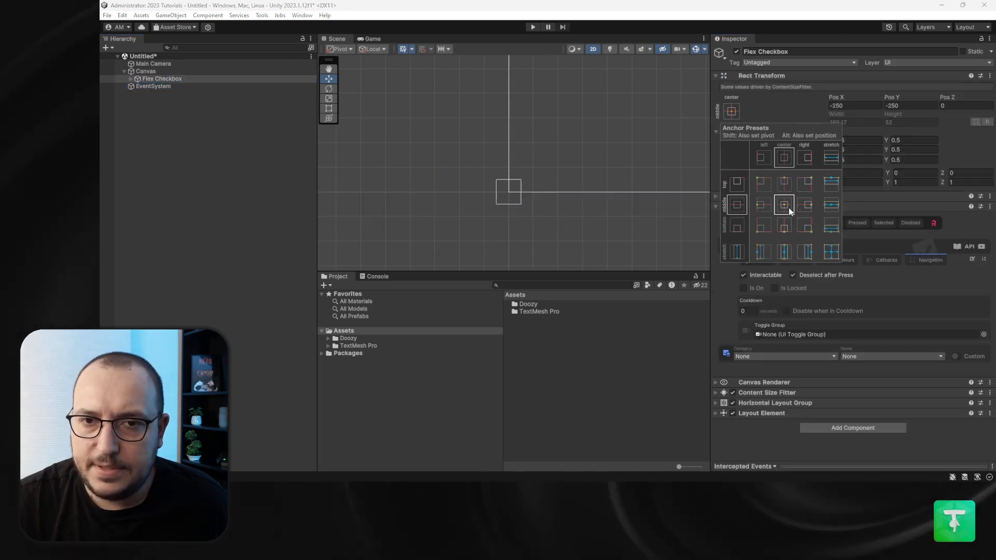
pyautogui.doubleClick(200, 79)
pyautogui.scroll(-5, 533, 164)
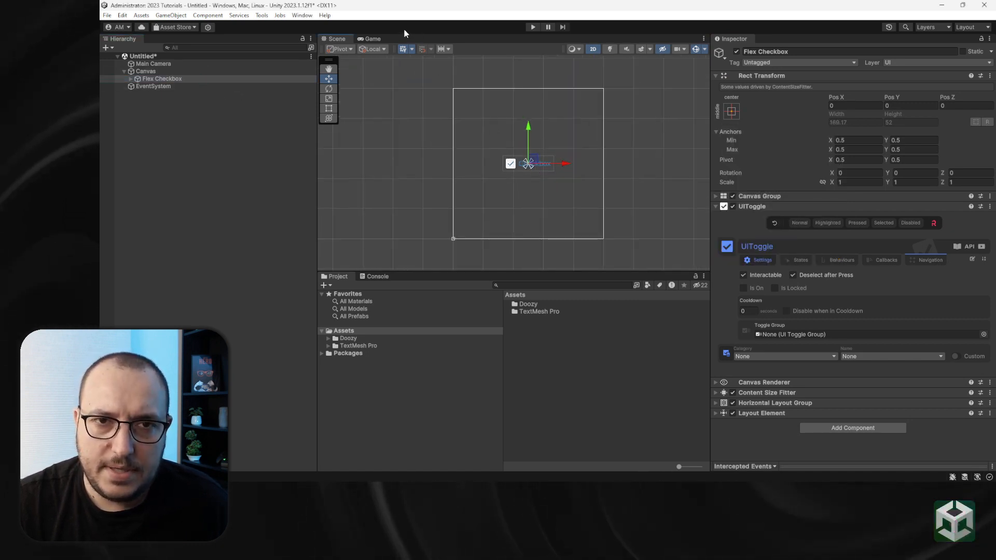
pyautogui.click(374, 38)
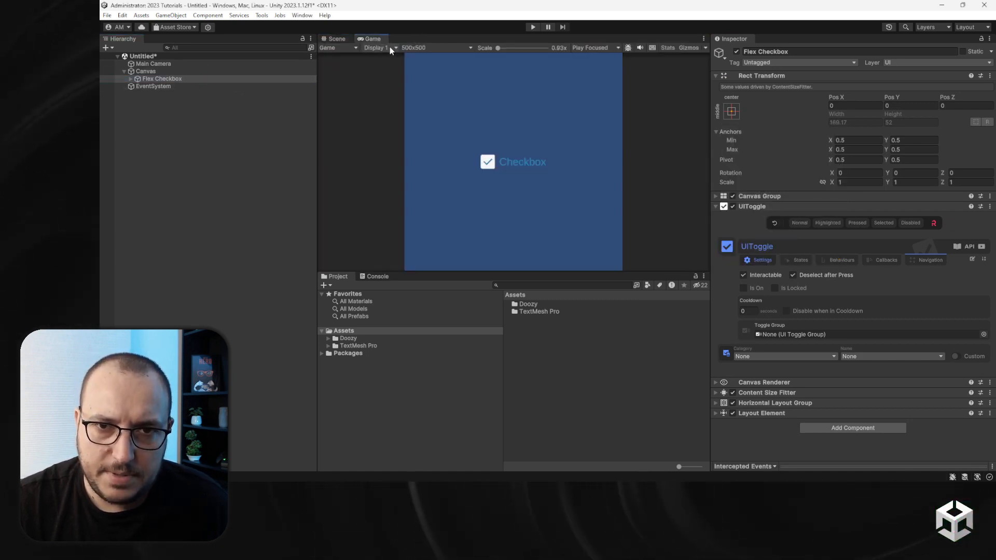
# Add a UI Image inside the Canvas and place it above the Flex Checkbox in the hierarchy.
pyautogui.click(161, 70)
pyautogui.rightClick(161, 71)
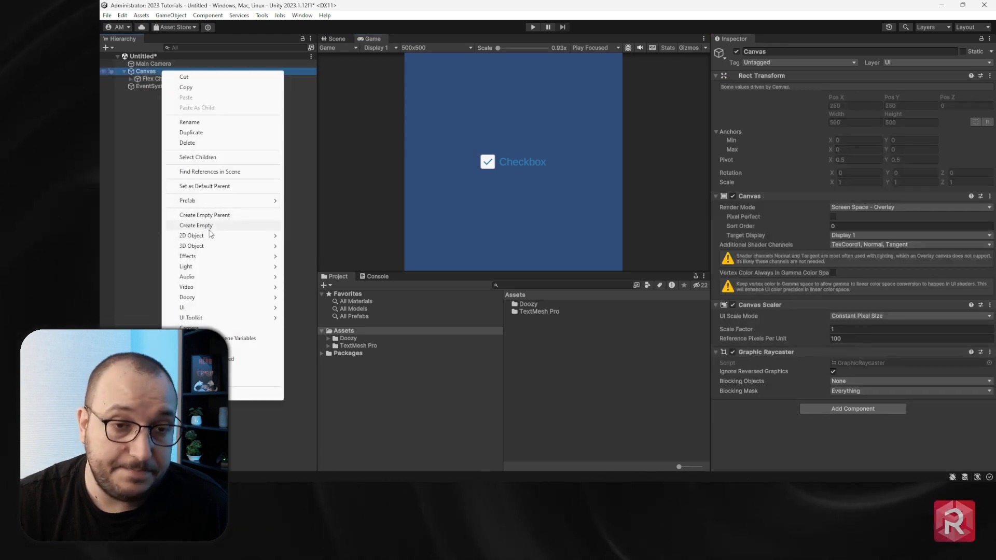
pyautogui.moveTo(265, 307)
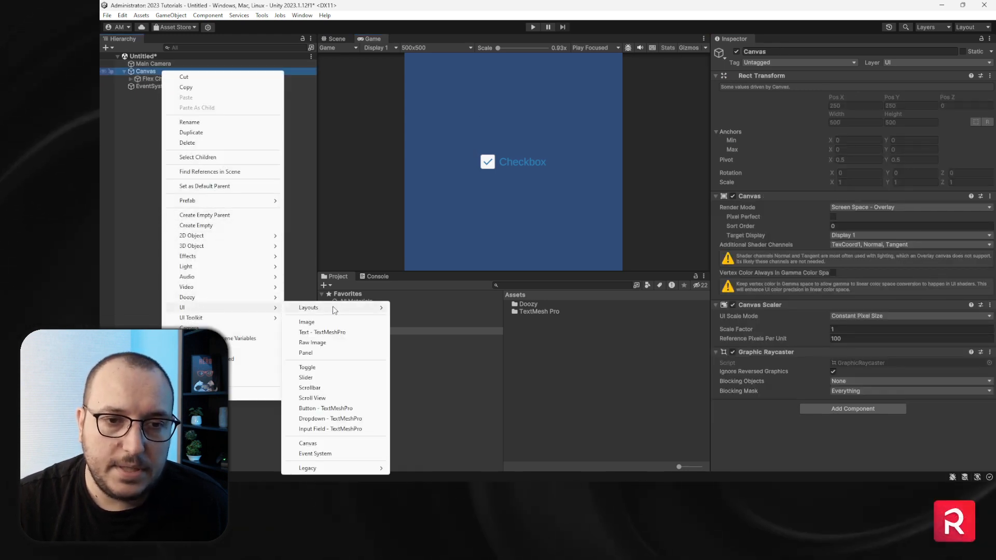
pyautogui.click(306, 322)
pyautogui.click(179, 199)
pyautogui.moveTo(147, 89); pyautogui.dragTo(146, 78)
# Rename the new image as Background.
pyautogui.write('Bakcgro')
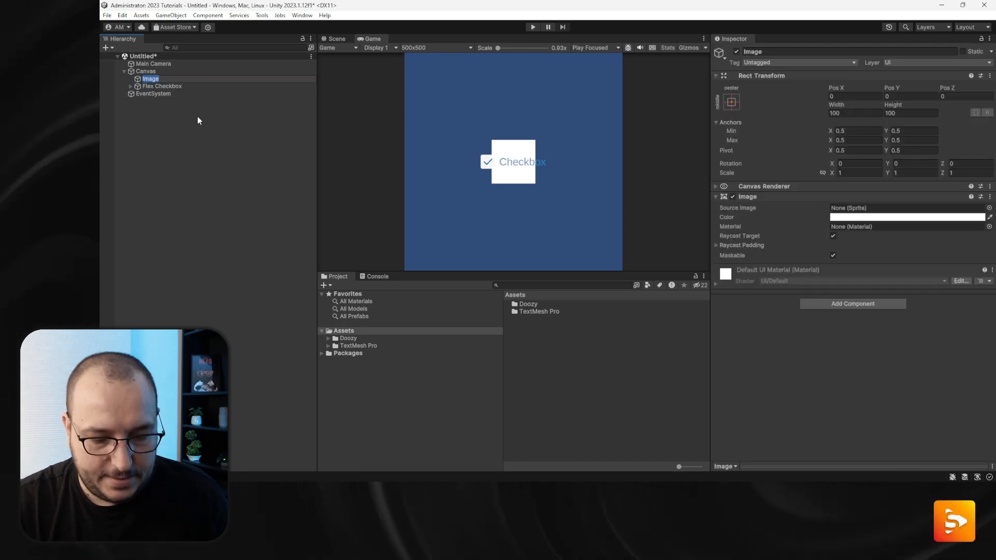
pyautogui.write('und')
pyautogui.press('Return')
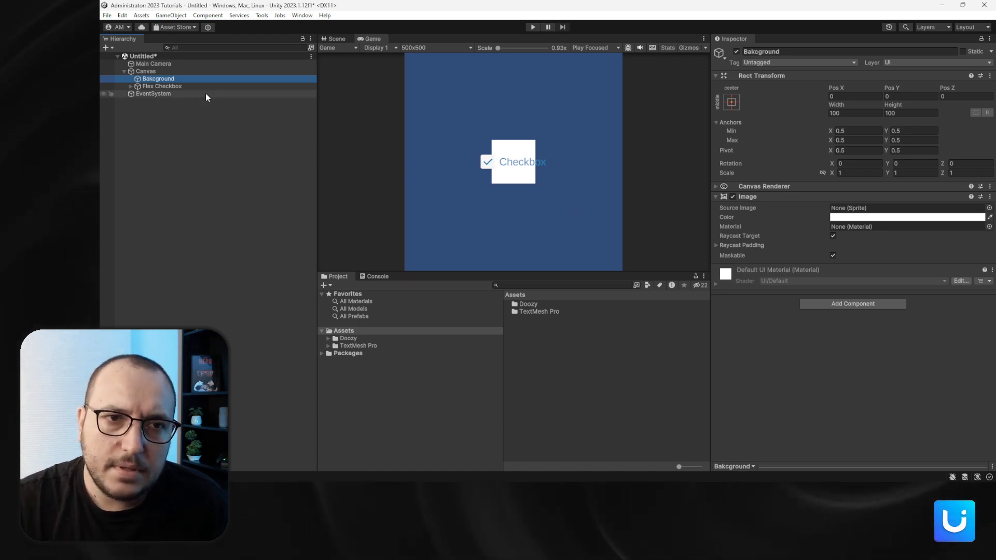
pyautogui.click(166, 79)
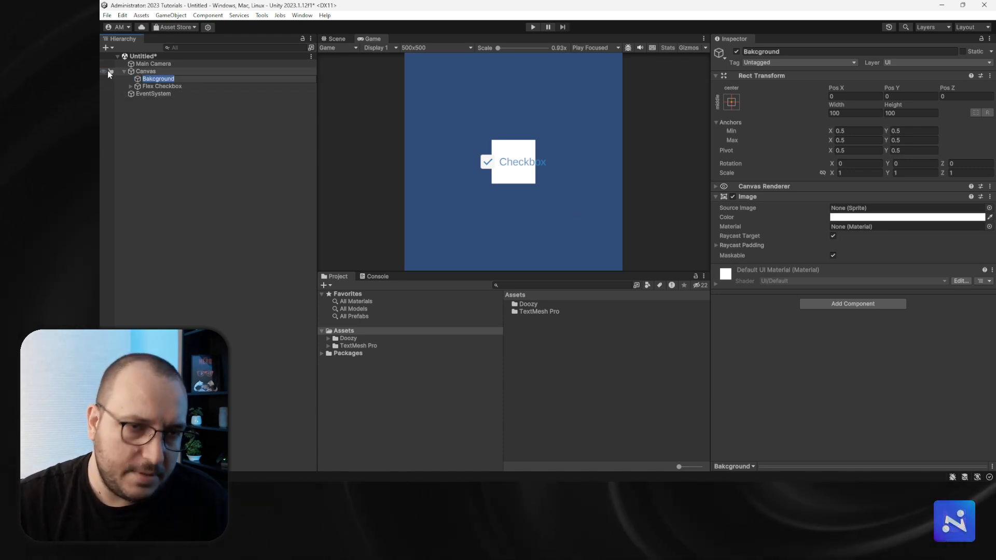
pyautogui.write('Background')
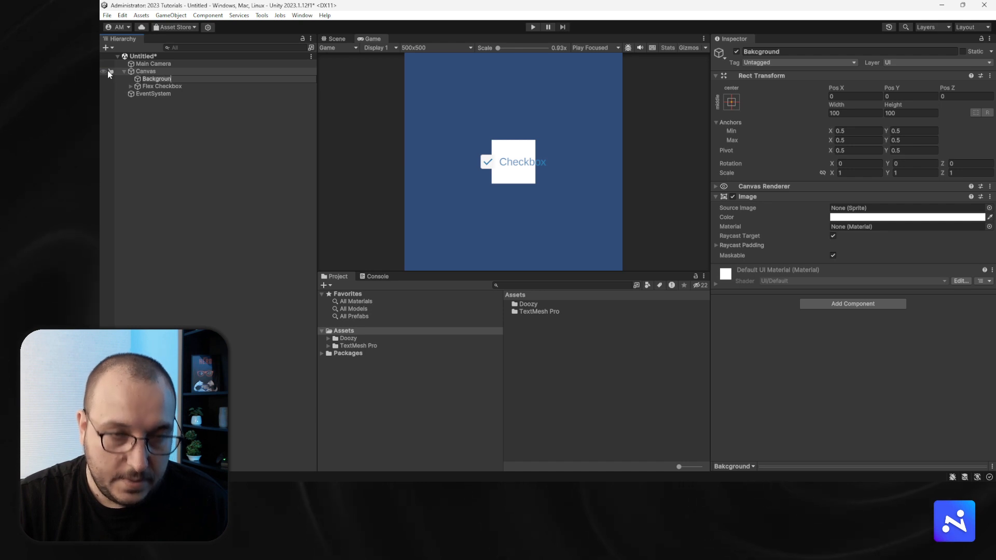
pyautogui.press('Return')
# Stretch the Background image to fill the whole Canvas and give it a dark colour sampled from the editor's toolbar.
pyautogui.click(731, 102)
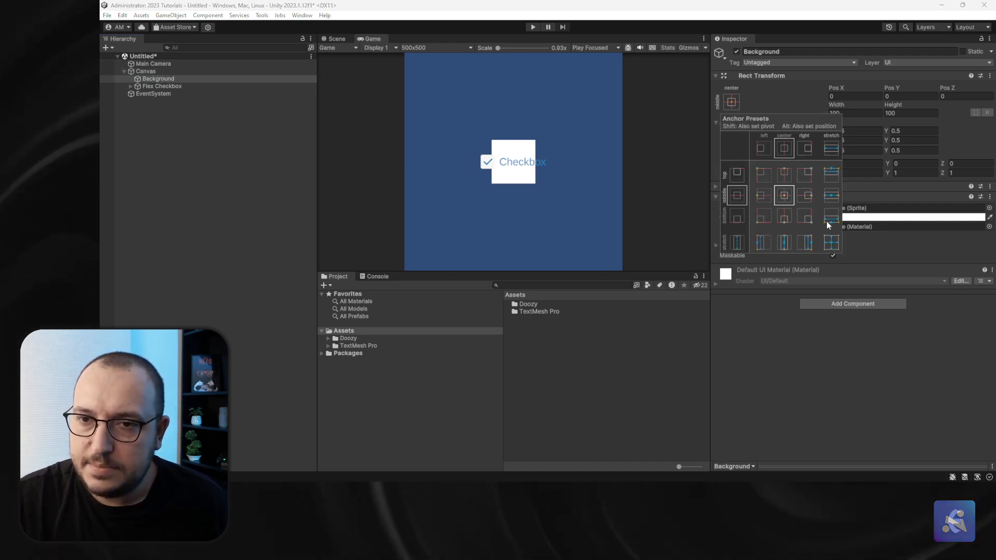
pyautogui.keyDown('alt'); pyautogui.click(831, 242); pyautogui.keyUp('alt')
pyautogui.click(990, 217)
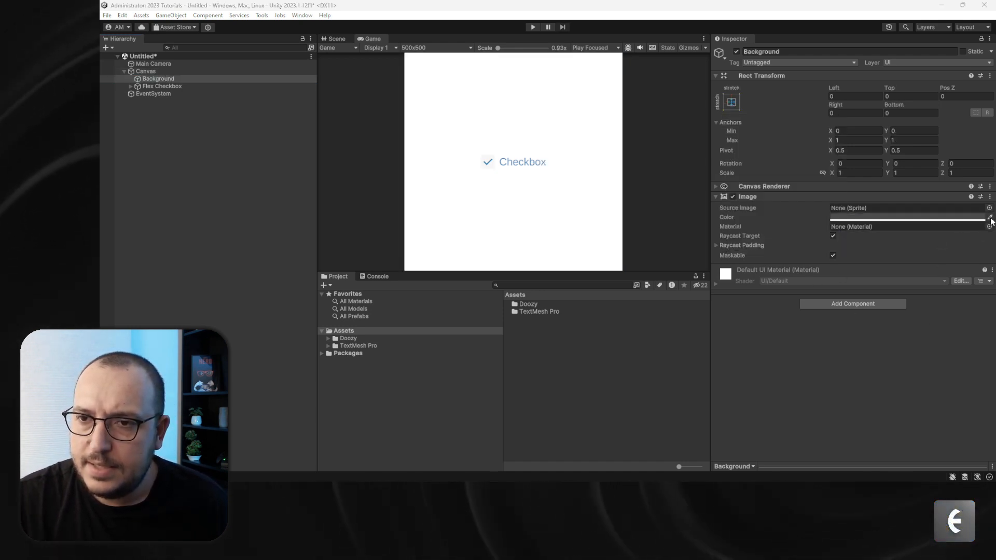
pyautogui.click(665, 27)
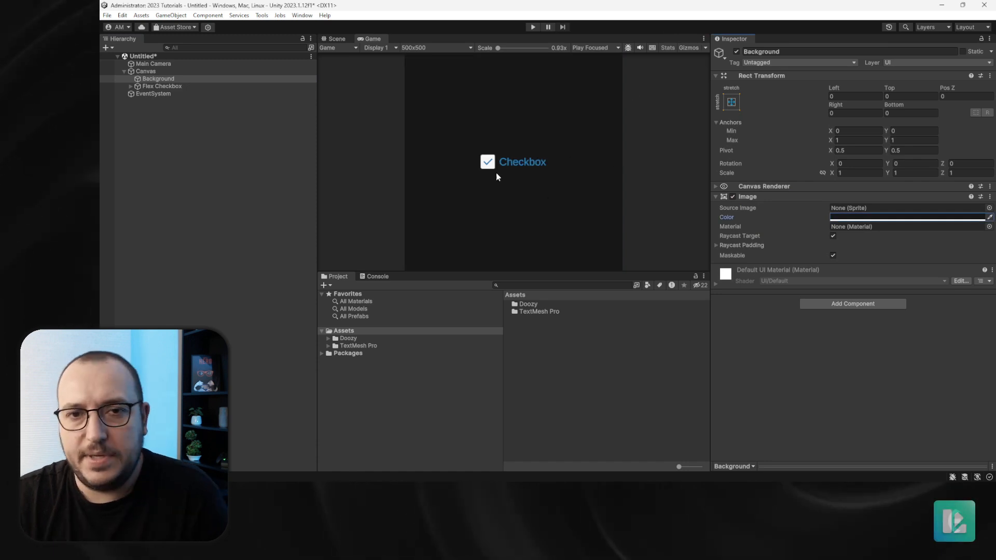
# Preview the ON and OFF animations of the Checkmark inside the Flex Checkbox's IconContainer.
pyautogui.click(150, 86)
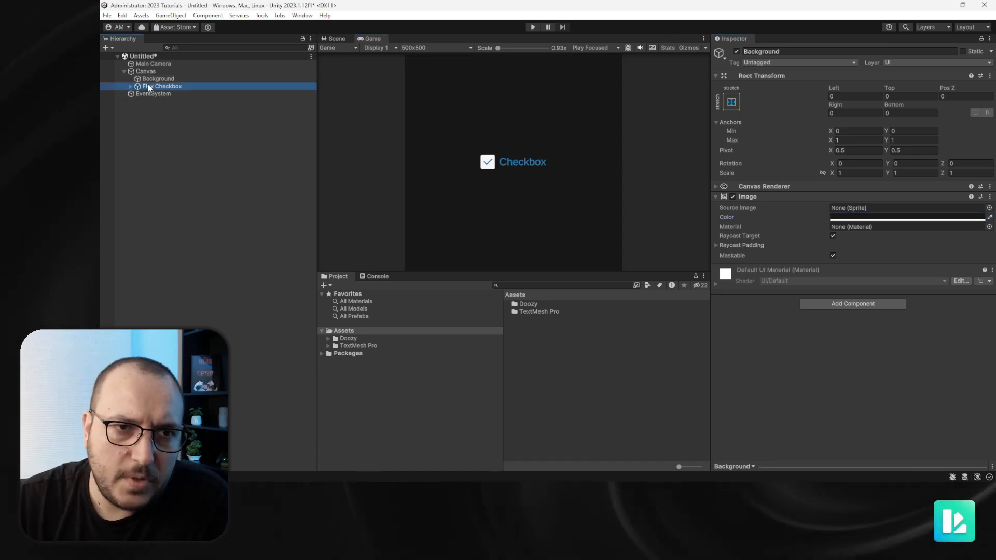
pyautogui.click(131, 86)
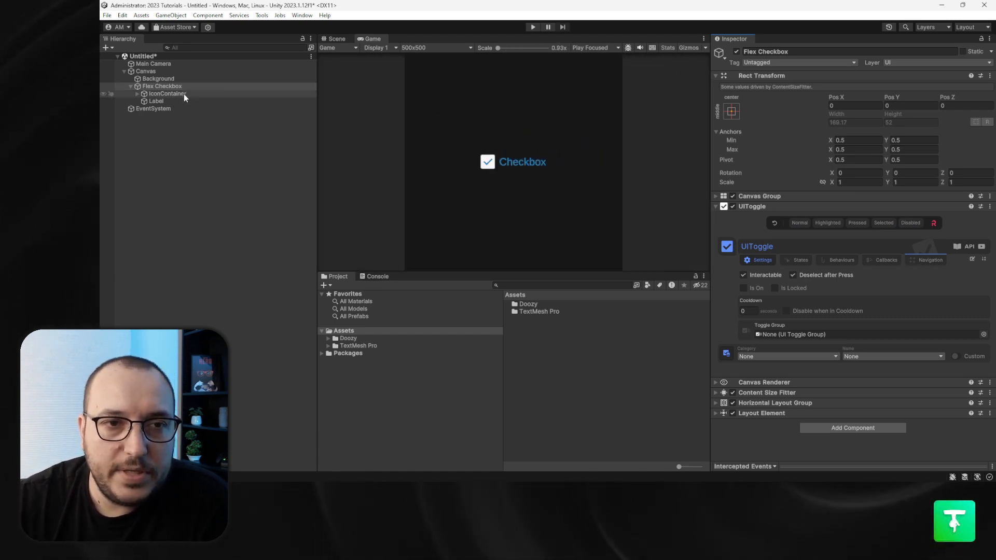
pyautogui.click(141, 95)
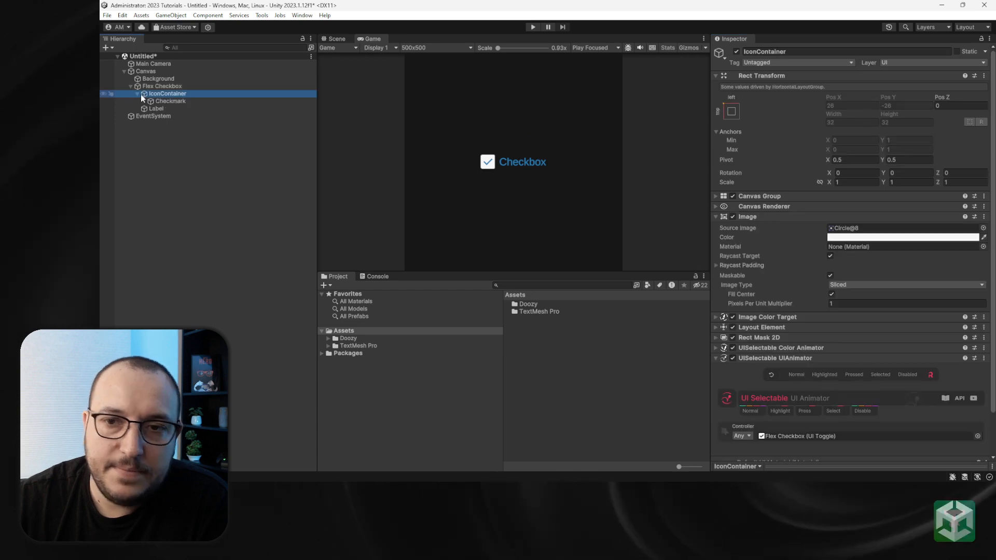
pyautogui.click(137, 94)
pyautogui.click(160, 100)
pyautogui.scroll(-1, 818, 328)
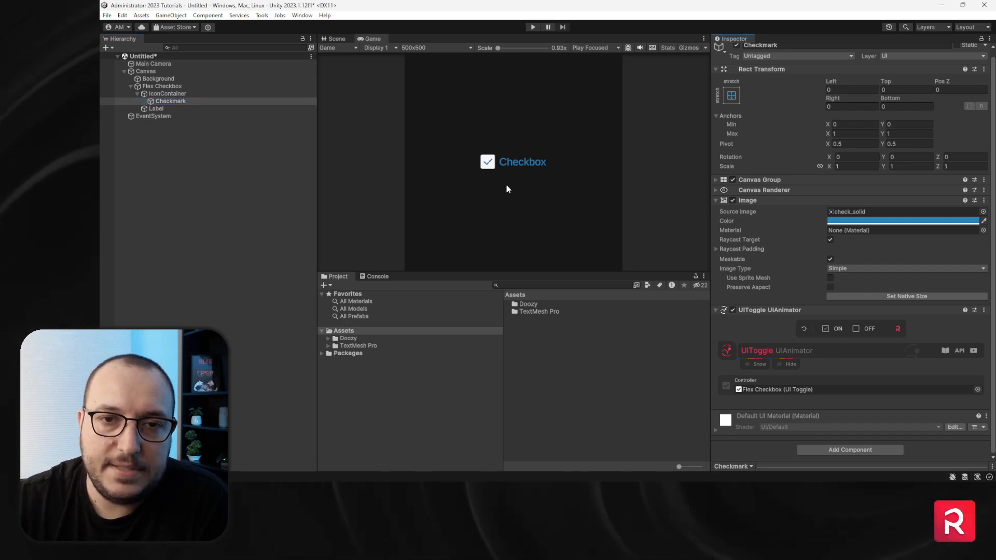
pyautogui.scroll(5, 493, 156)
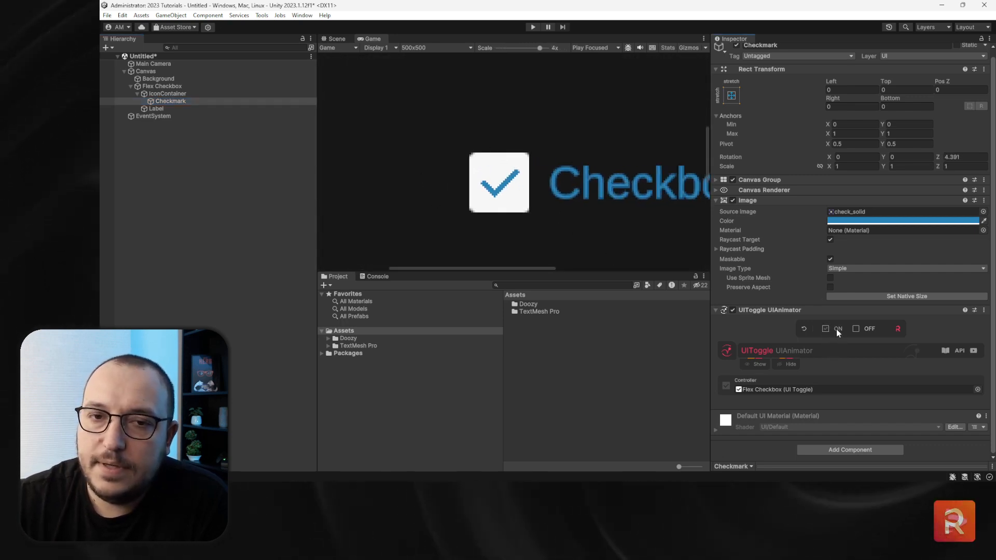
pyautogui.click(857, 329)
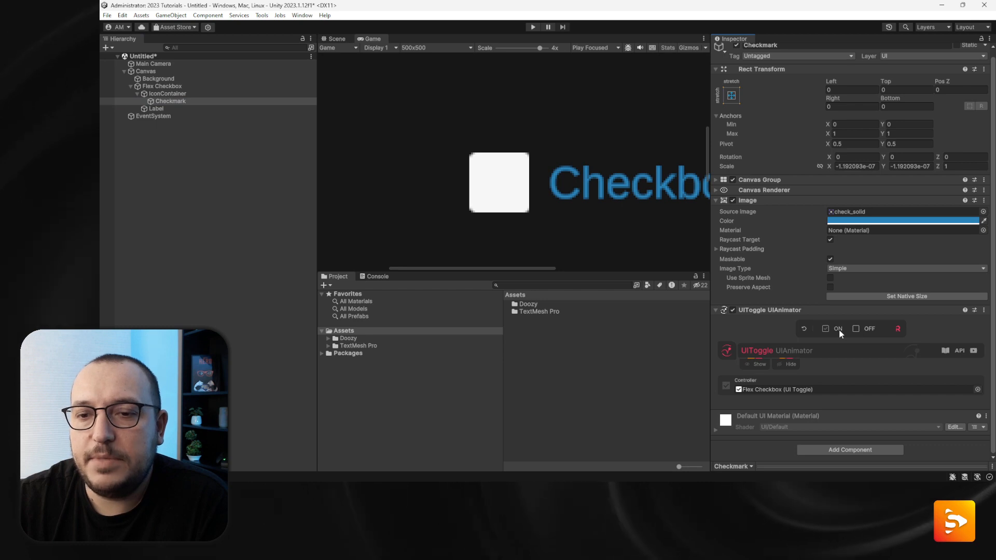
pyautogui.click(837, 329)
pyautogui.click(858, 329)
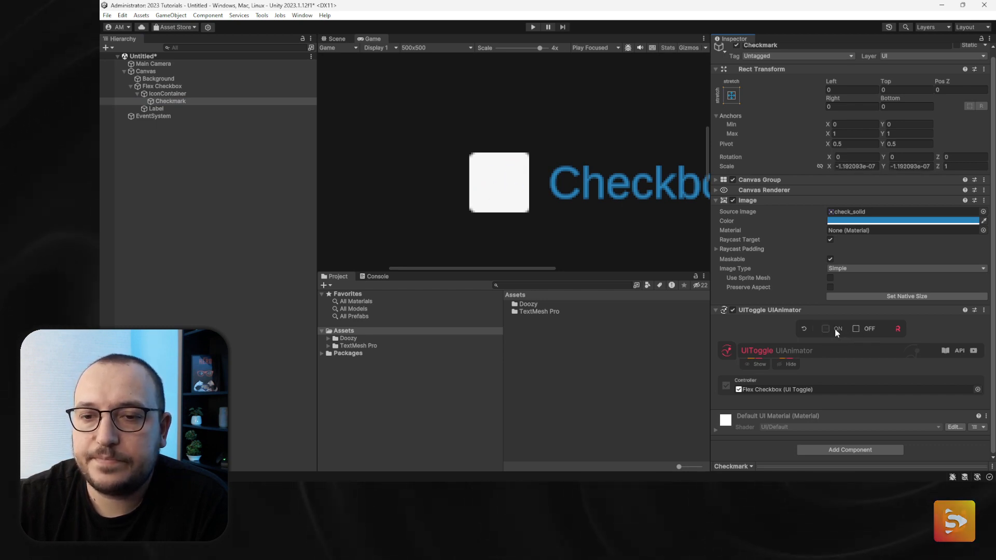
pyautogui.click(835, 329)
pyautogui.scroll(-5, 529, 191)
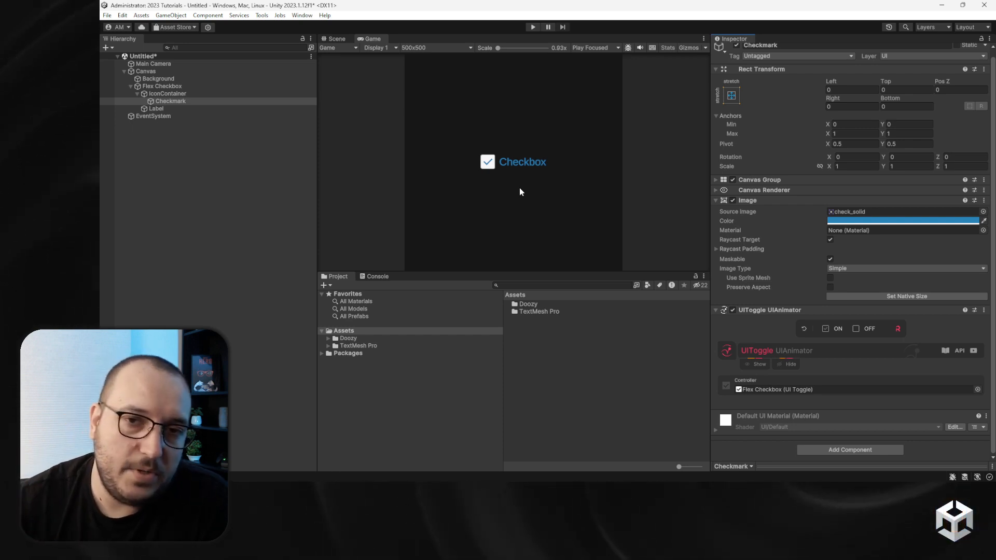
# Run the scene in play mode, toggle the checkbox repeatedly with the Game view enlarged to about 2.8x, and stop the run.
pyautogui.click(532, 27)
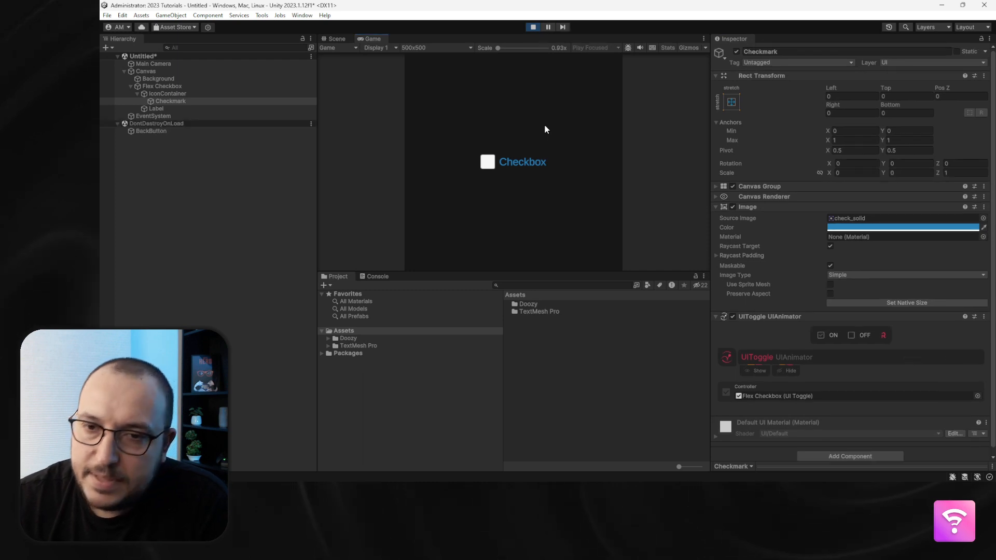
pyautogui.click(515, 161)
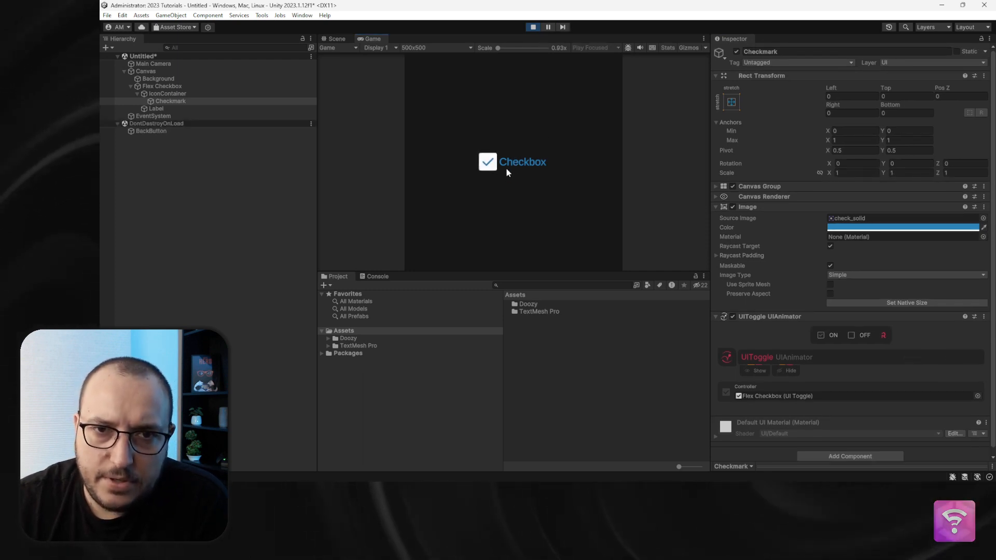
pyautogui.click(506, 165)
pyautogui.click(505, 163)
pyautogui.moveTo(497, 48); pyautogui.dragTo(529, 48)
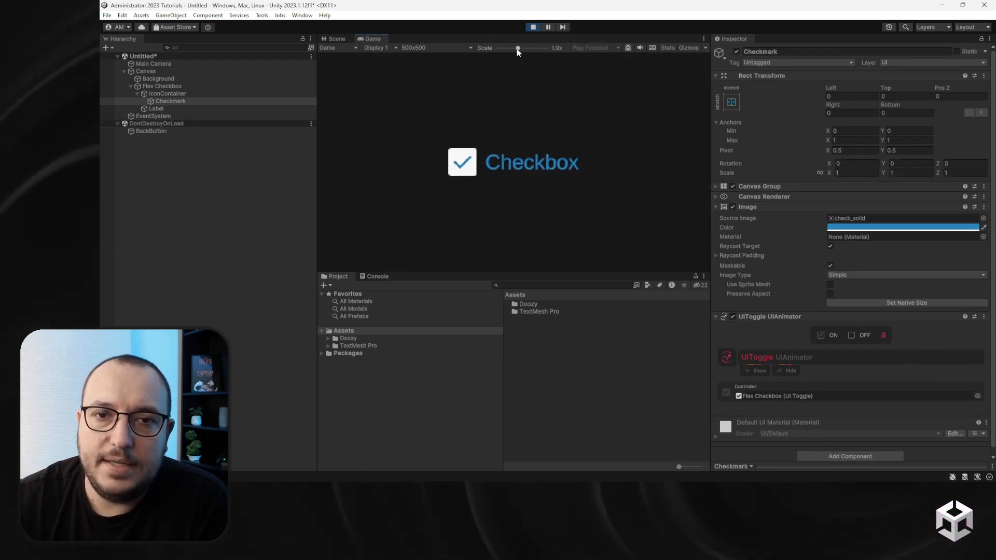
pyautogui.click(528, 163)
pyautogui.click(528, 163)
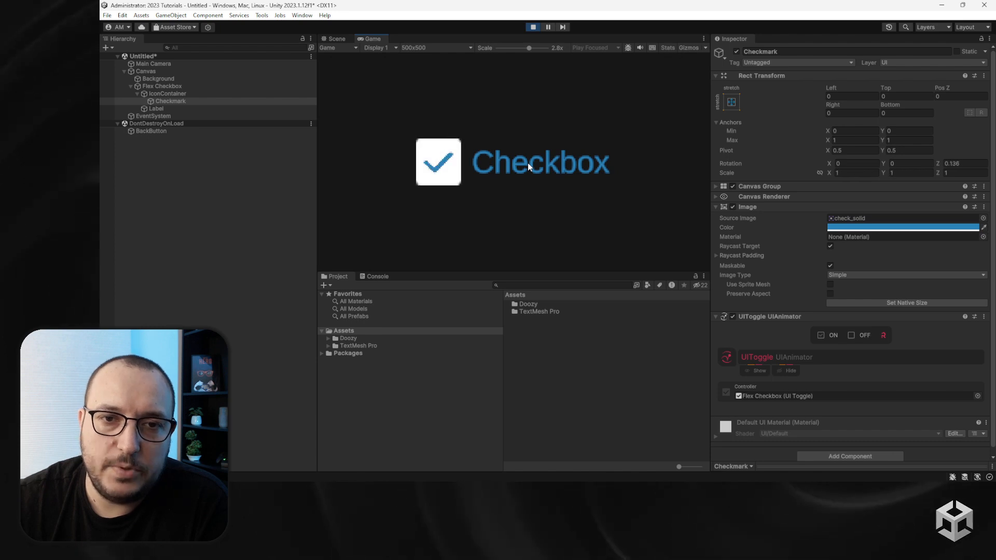
pyautogui.click(528, 163)
pyautogui.click(527, 163)
pyautogui.click(533, 27)
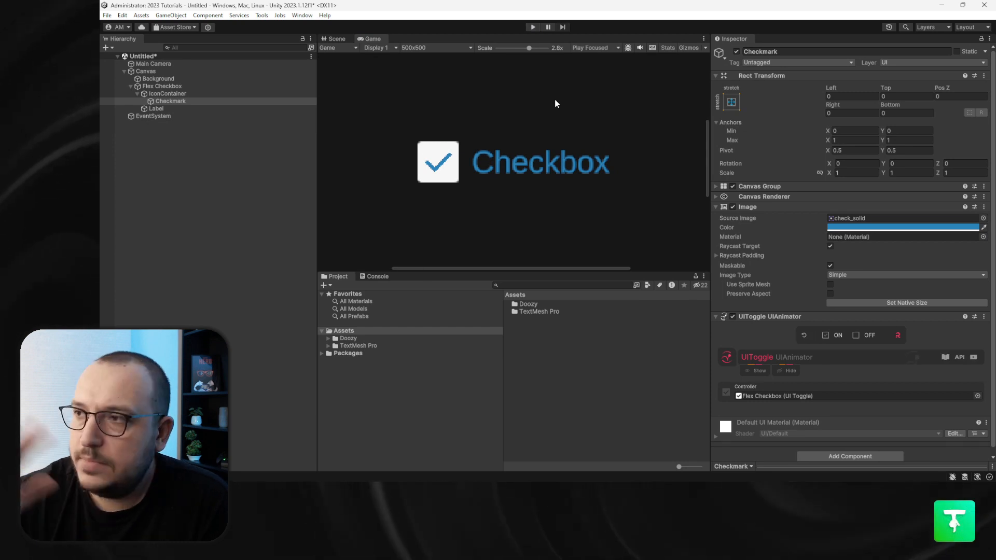
pyautogui.scroll(-5, 541, 102)
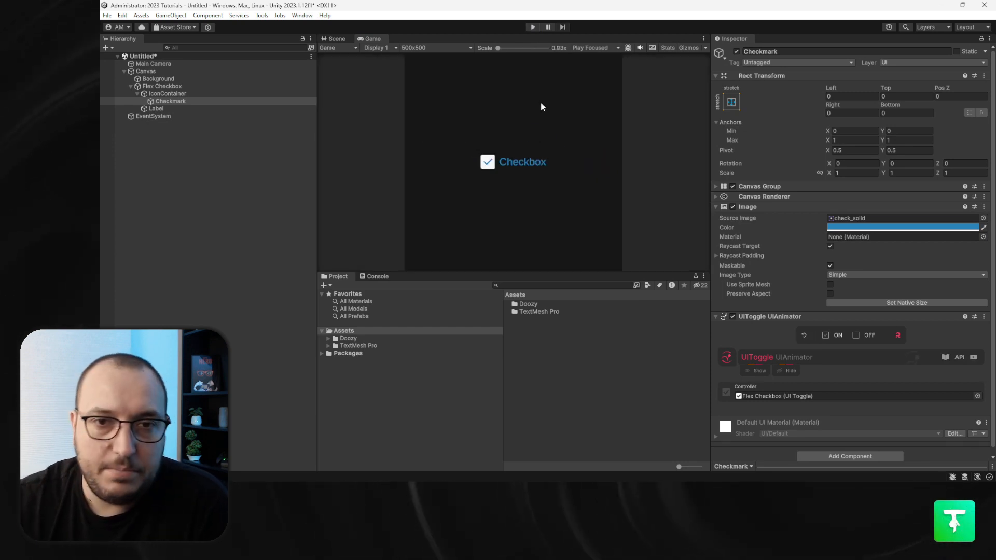
# Delete the Flex Checkbox from the Canvas.
pyautogui.click(183, 87)
pyautogui.press('Delete')
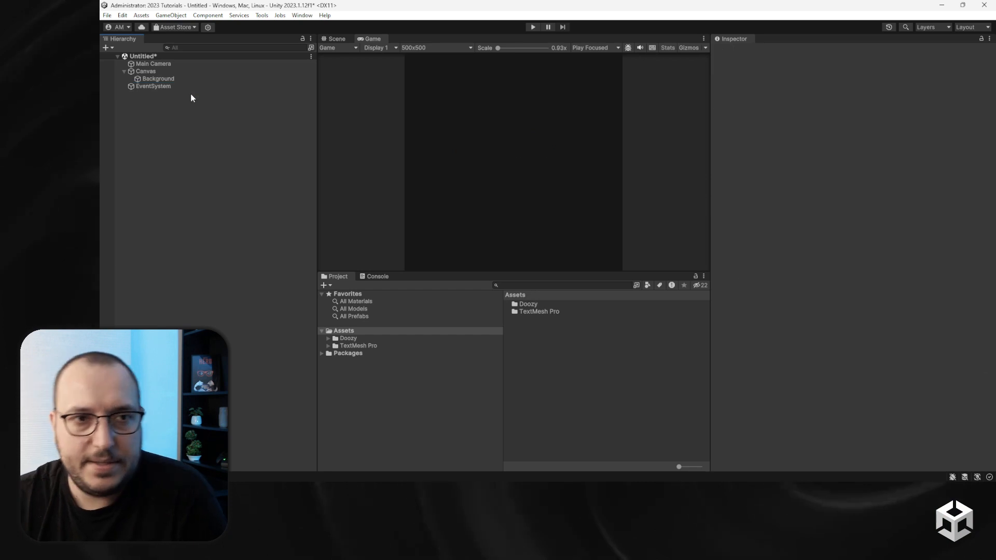
# Add a UI Image as a child of the Canvas, keeping its default name.
pyautogui.rightClick(145, 72)
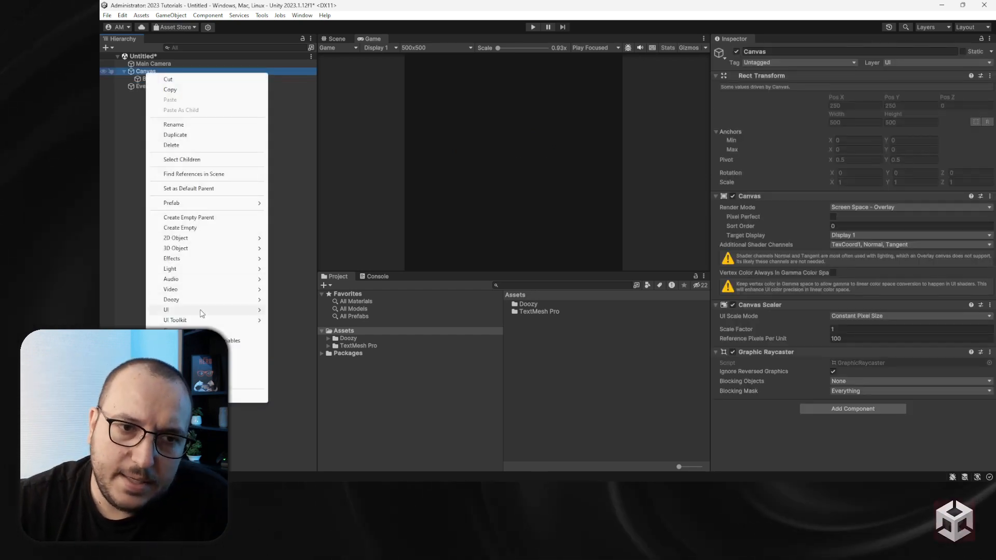
pyautogui.moveTo(171, 310)
pyautogui.click(290, 325)
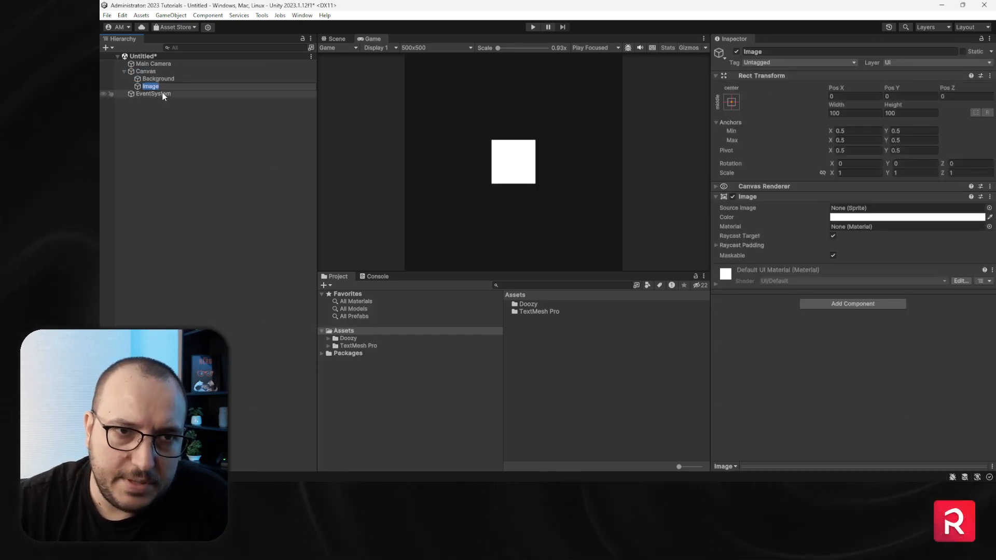
pyautogui.press('Return')
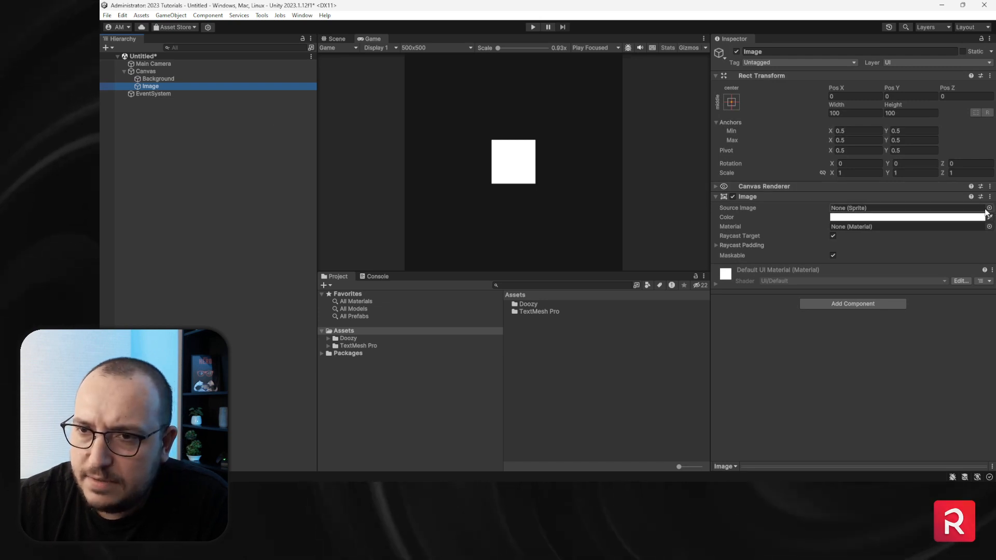
# Try the 128x128 Circle sprites Clean, Stroke 2, Stroke 4 and Stroke 8 on the Image, and delete the Image.
pyautogui.click(989, 208)
pyautogui.write('cricle')
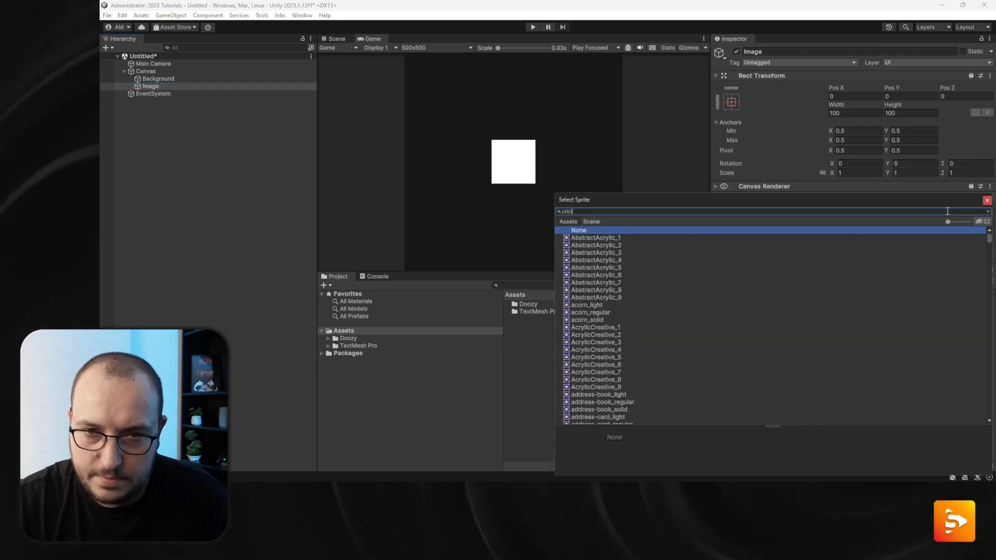
pyautogui.press('BackSpace')
pyautogui.press('BackSpace')
pyautogui.press('BackSpace')
pyautogui.press('BackSpace')
pyautogui.press('BackSpace')
pyautogui.press('BackSpace')
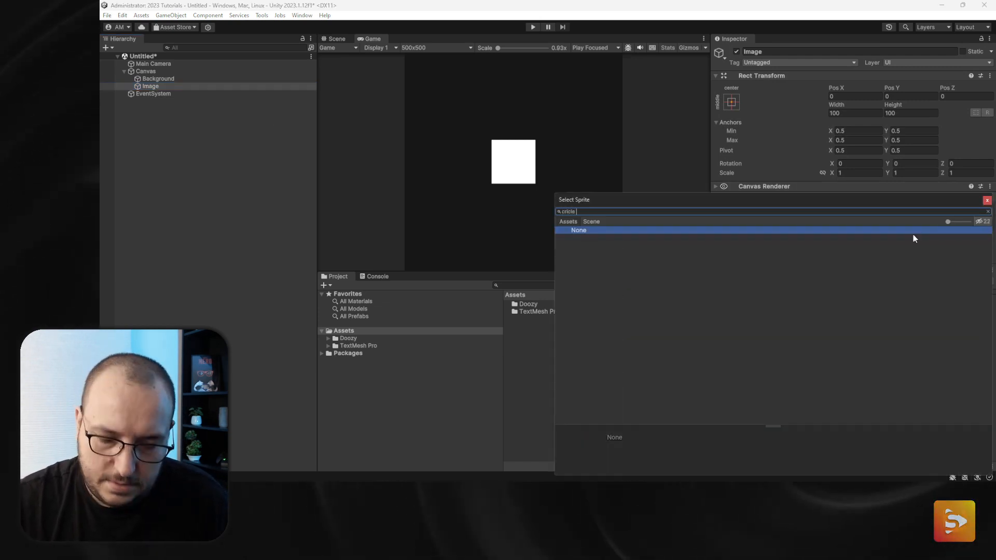
pyautogui.write('128')
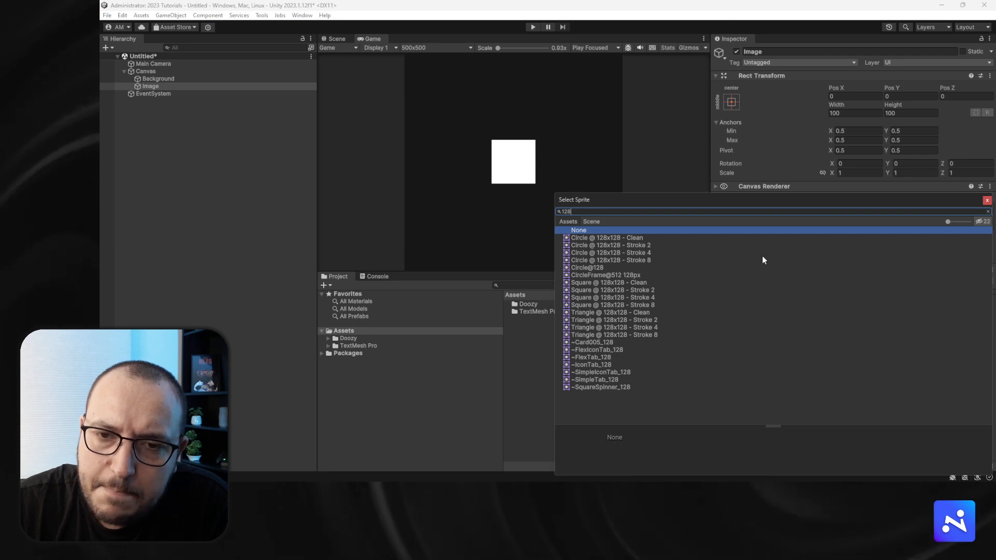
pyautogui.click(624, 239)
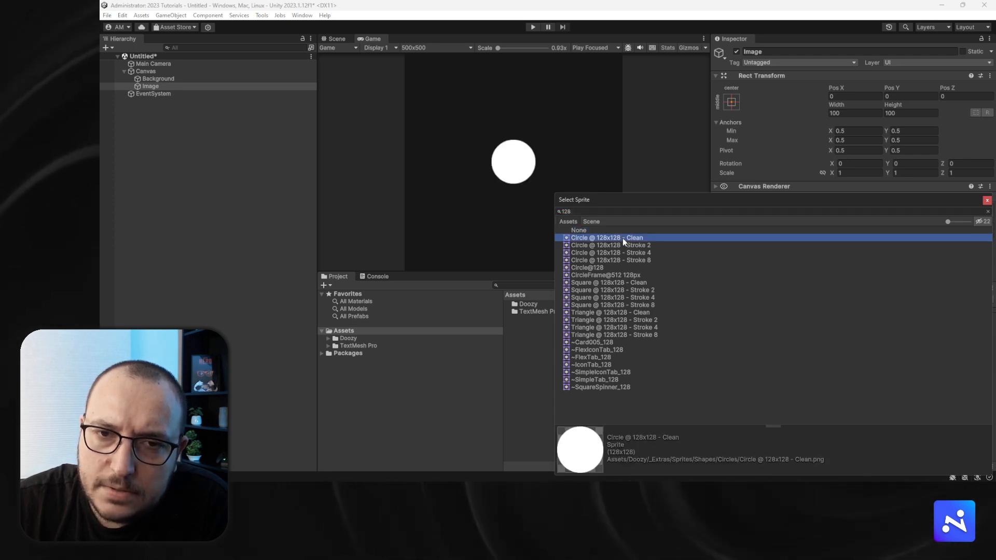
pyautogui.click(626, 246)
pyautogui.click(630, 253)
pyautogui.click(632, 261)
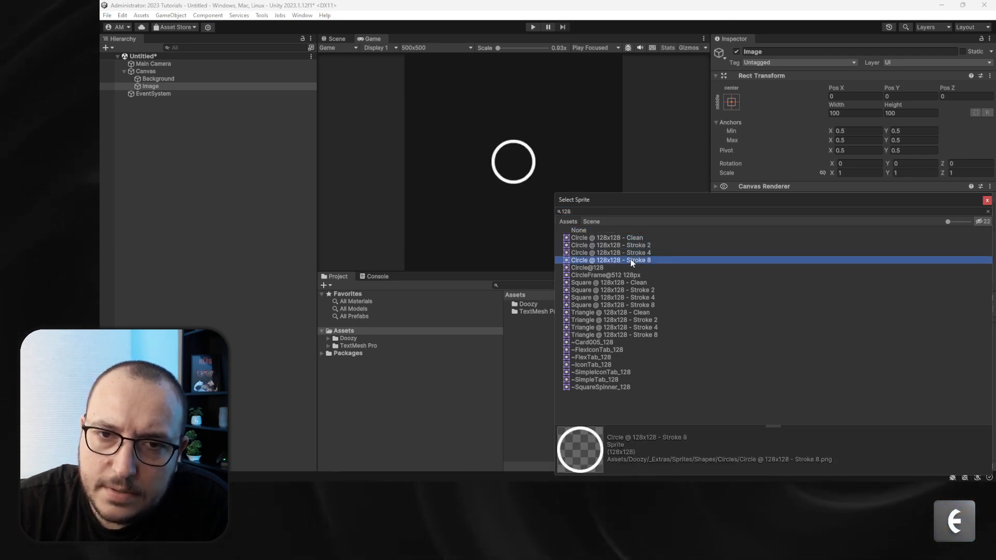
pyautogui.click(623, 239)
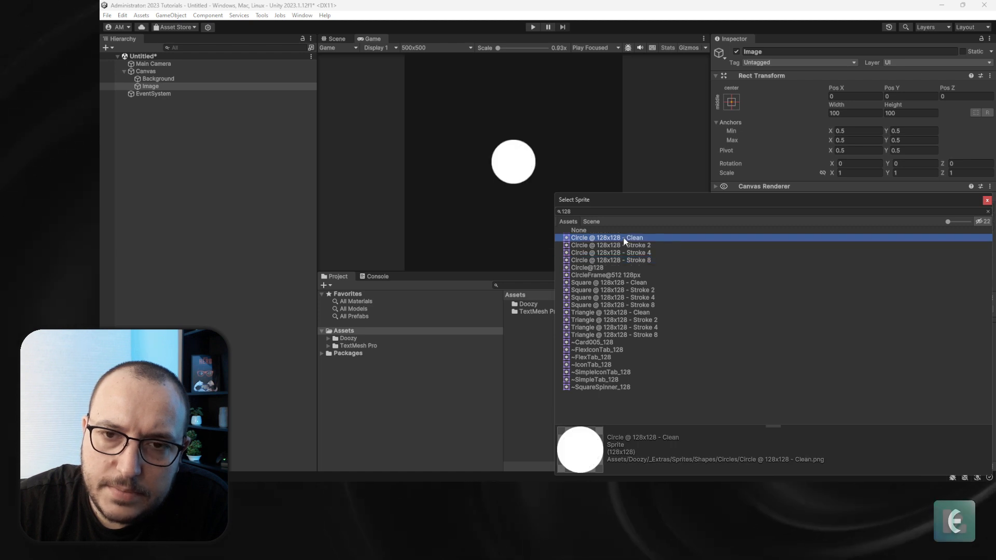
pyautogui.doubleClick(624, 237)
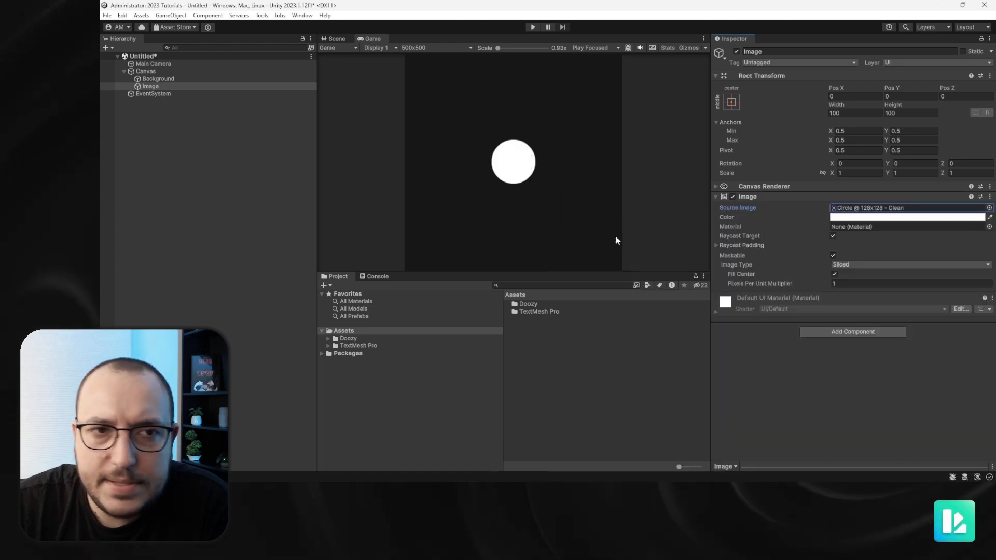
pyautogui.press('Delete')
pyautogui.click(149, 78)
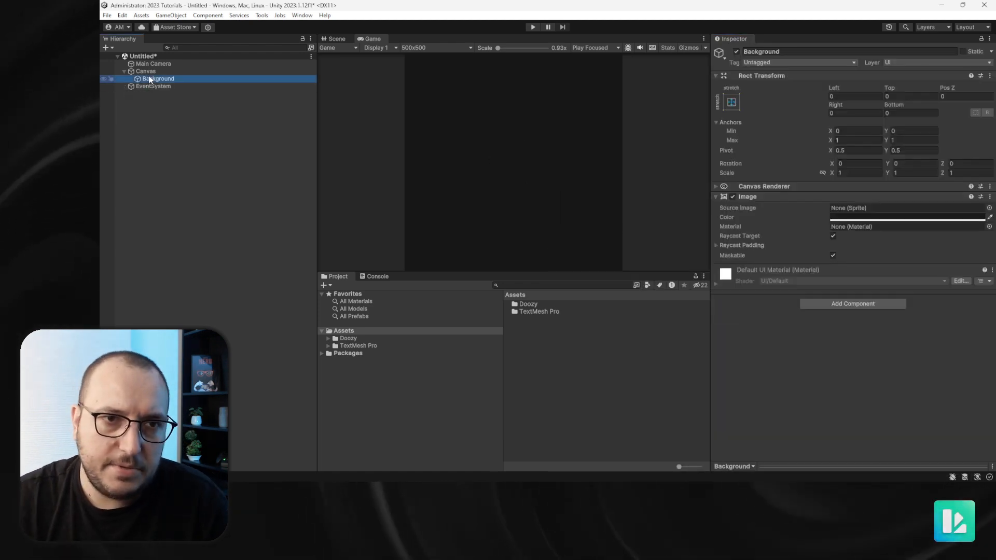
# Create an empty child object under the Canvas and name it Toggle.
pyautogui.click(146, 72)
pyautogui.rightClick(147, 72)
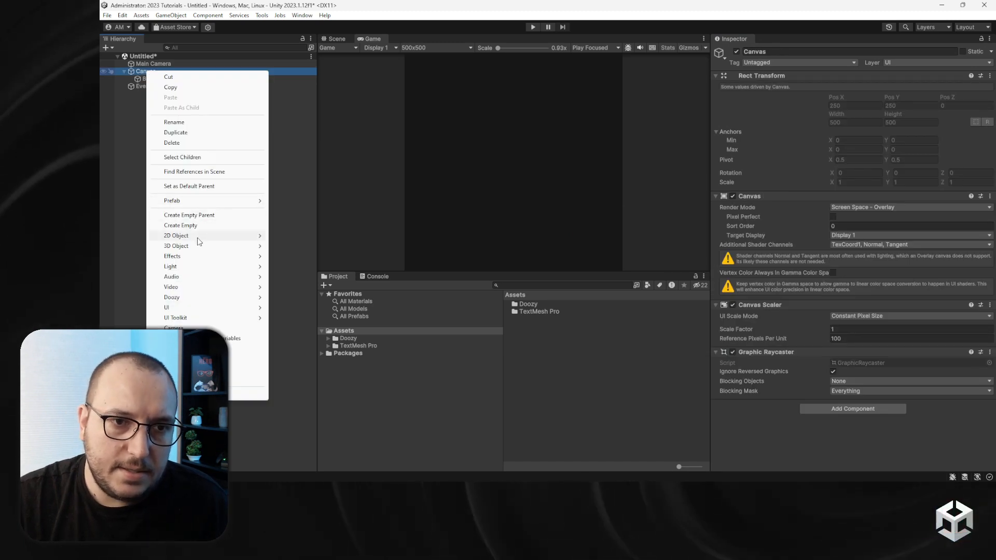
pyautogui.click(193, 225)
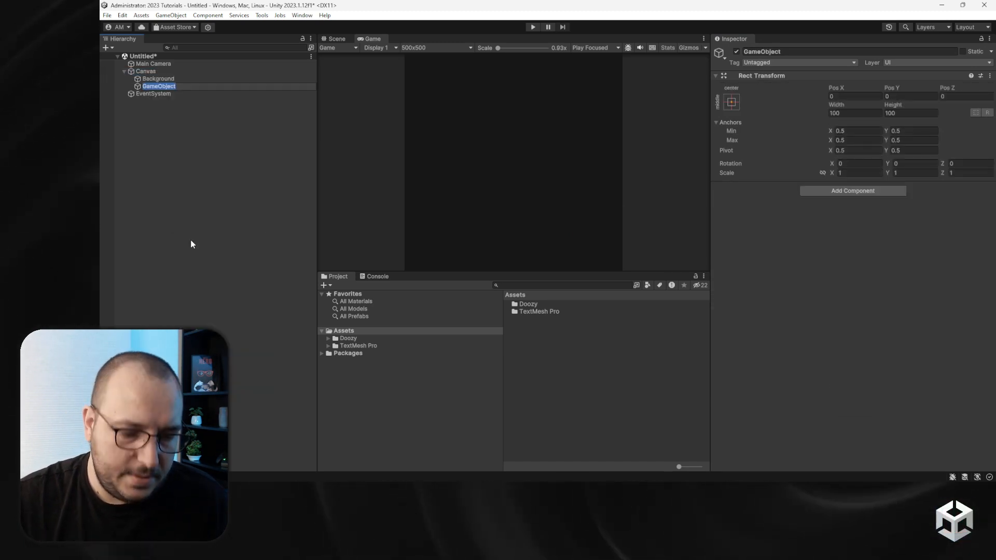
pyautogui.write('Toggle')
pyautogui.press('Return')
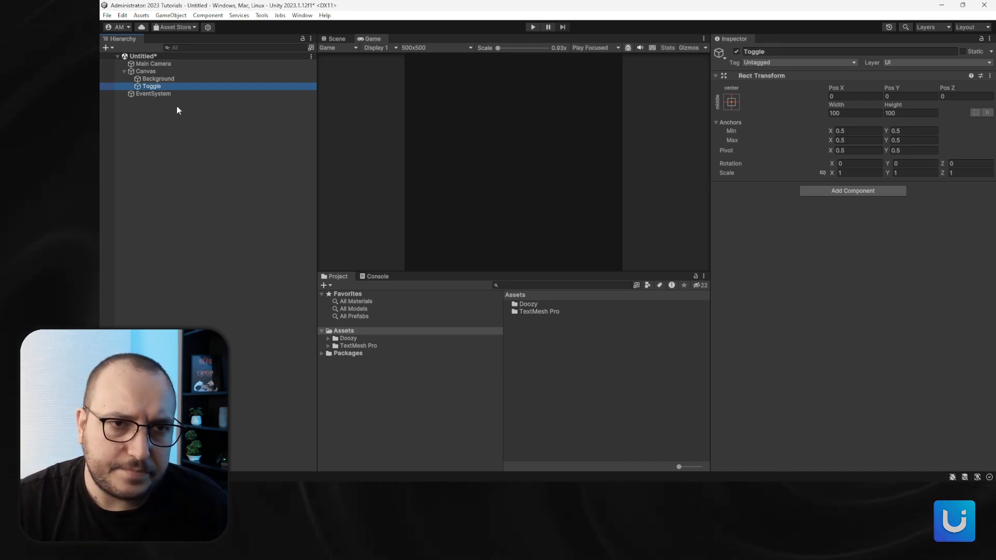
# Set the Toggle object's width and height to 128.
pyautogui.rightClick(166, 87)
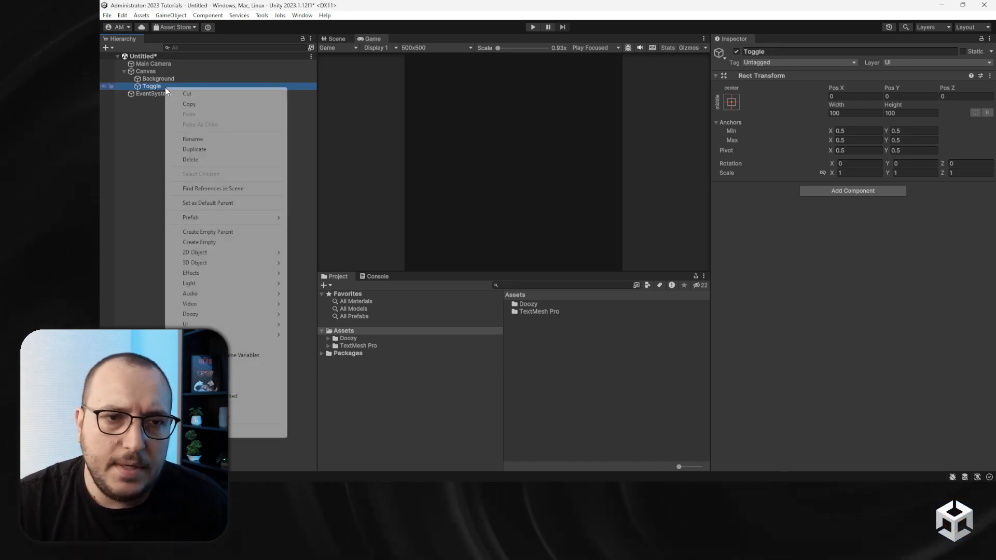
pyautogui.click(859, 113)
pyautogui.write('128')
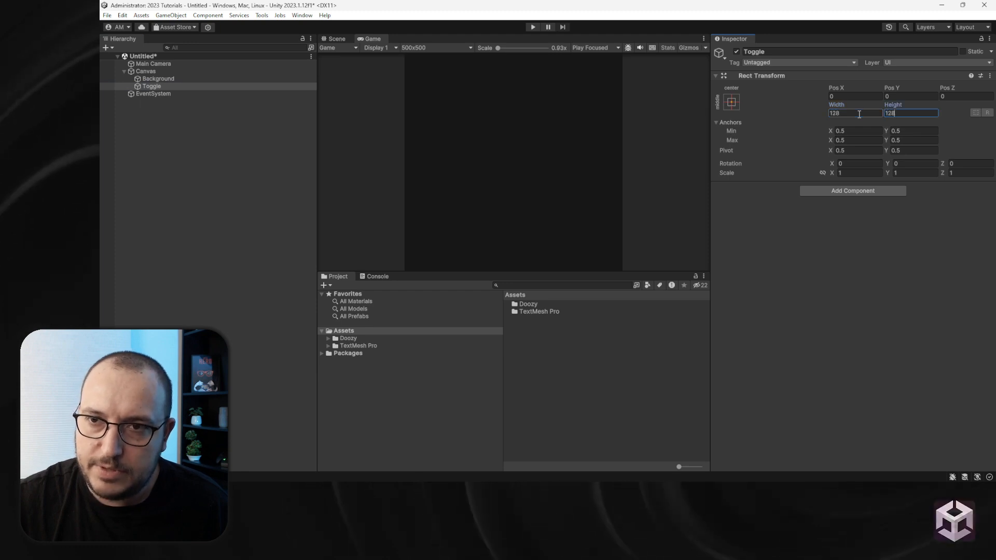
# Add a UI Image inside Toggle and name it Background.
pyautogui.rightClick(194, 85)
pyautogui.moveTo(300, 329)
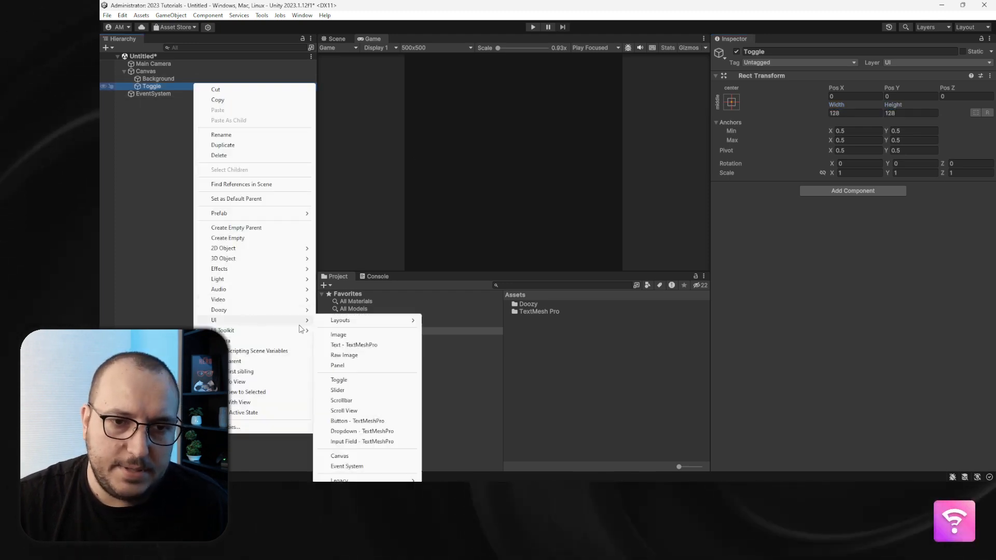
pyautogui.click(339, 335)
pyautogui.write('Backg')
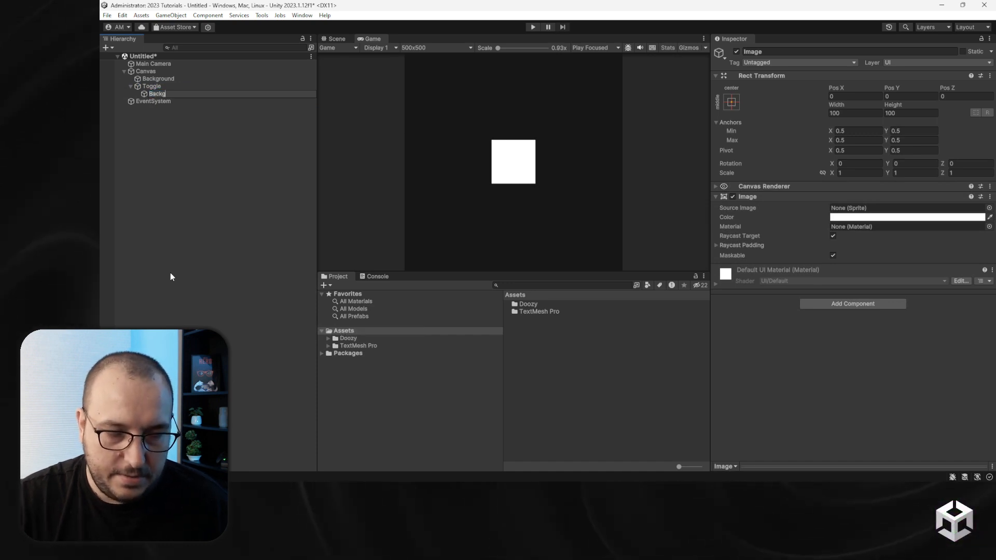
pyautogui.write('roundfd')
pyautogui.press('Return')
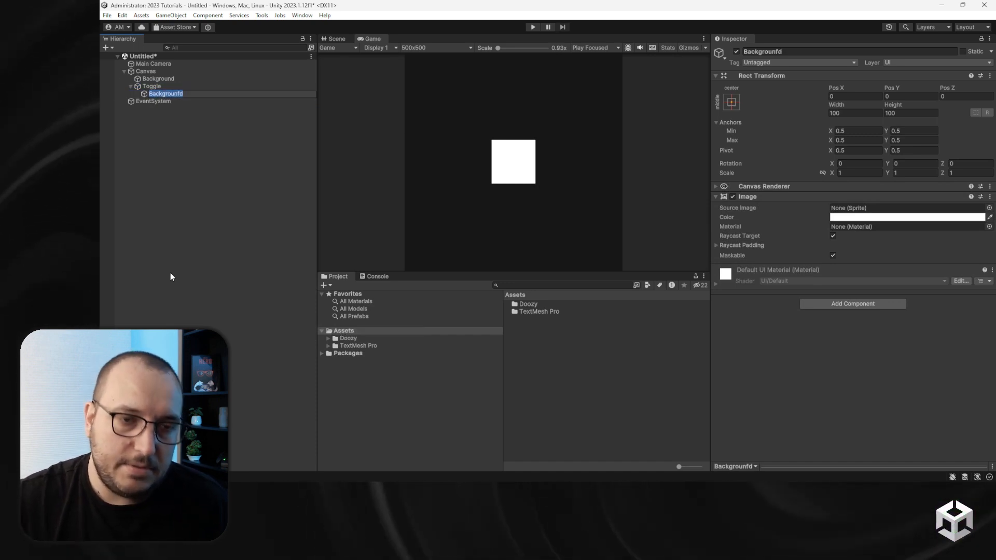
pyautogui.write('Backgr')
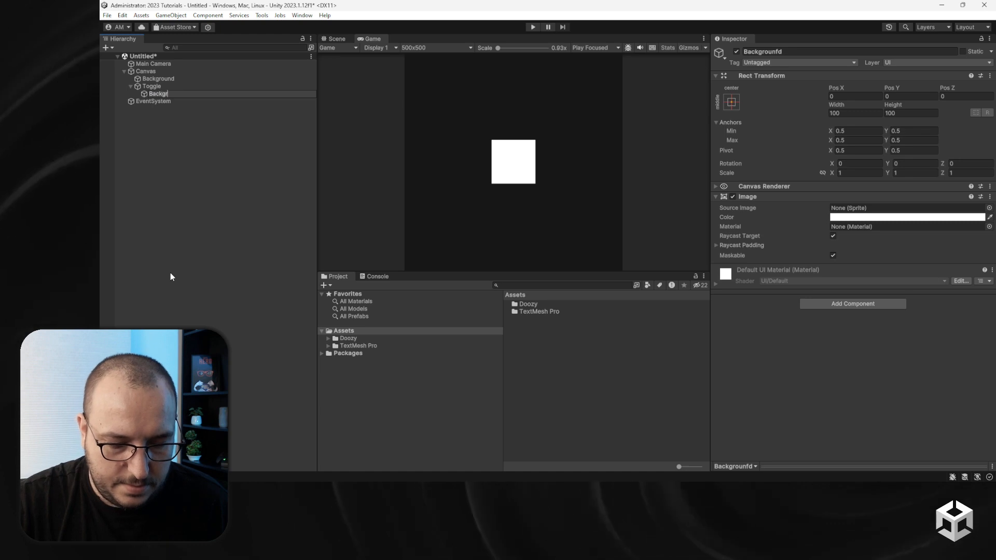
pyautogui.write('ound')
pyautogui.press('Return')
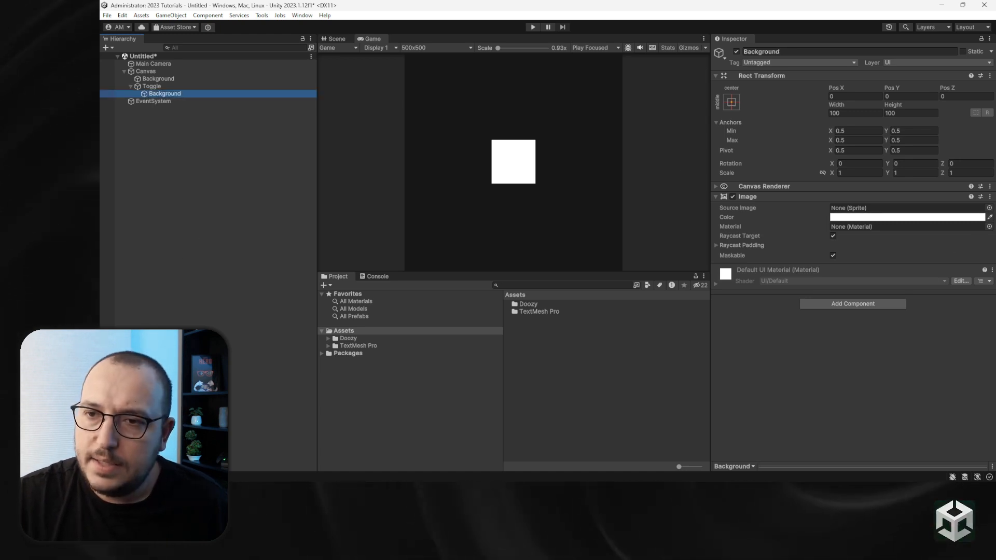
# Assign the Circle @ 128x128 - Clean sprite as the source image of Toggle's Background.
pyautogui.click(989, 208)
pyautogui.write('1')
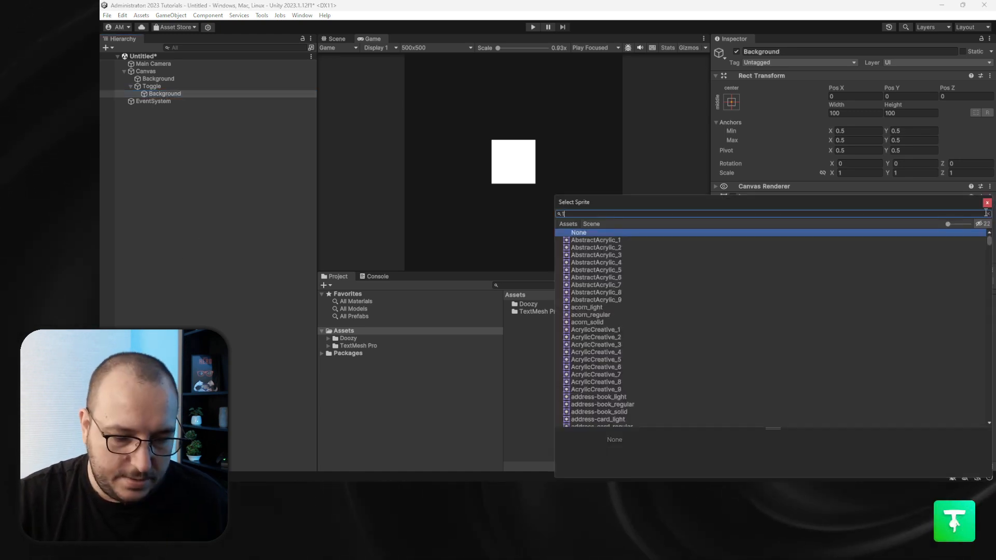
pyautogui.write('28')
pyautogui.doubleClick(617, 241)
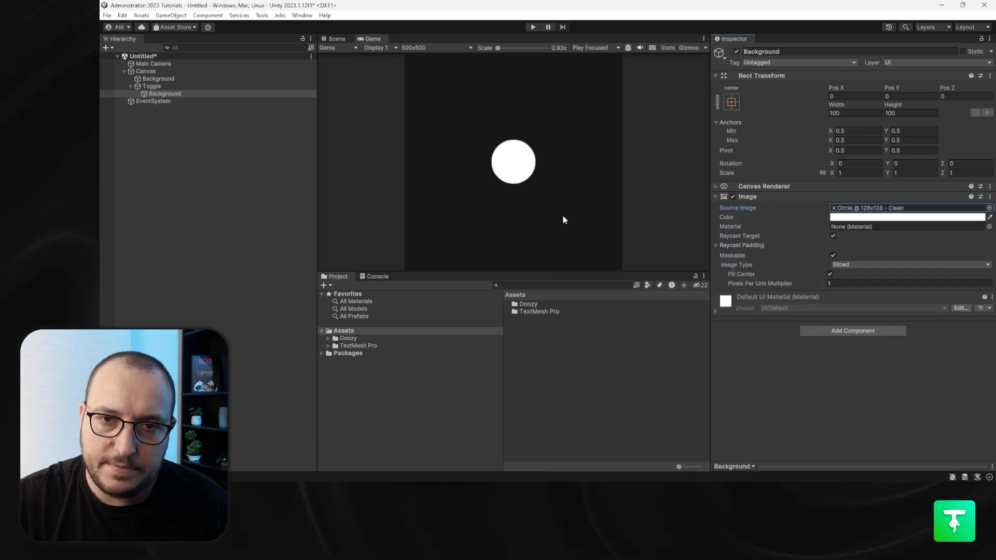
# Duplicate the Background image inside Toggle and rename the copy Rim.
pyautogui.click(165, 95)
pyautogui.click(171, 102)
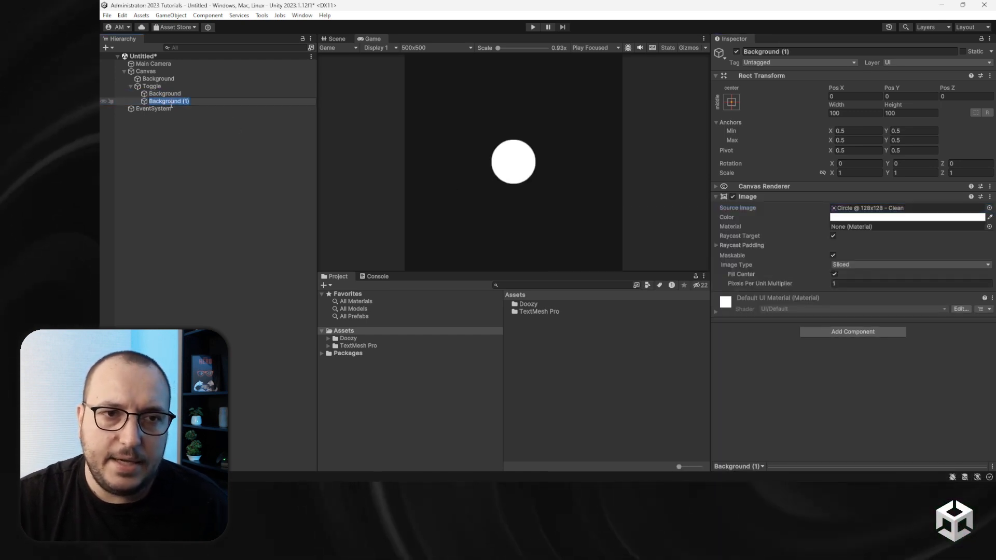
pyautogui.press('Return')
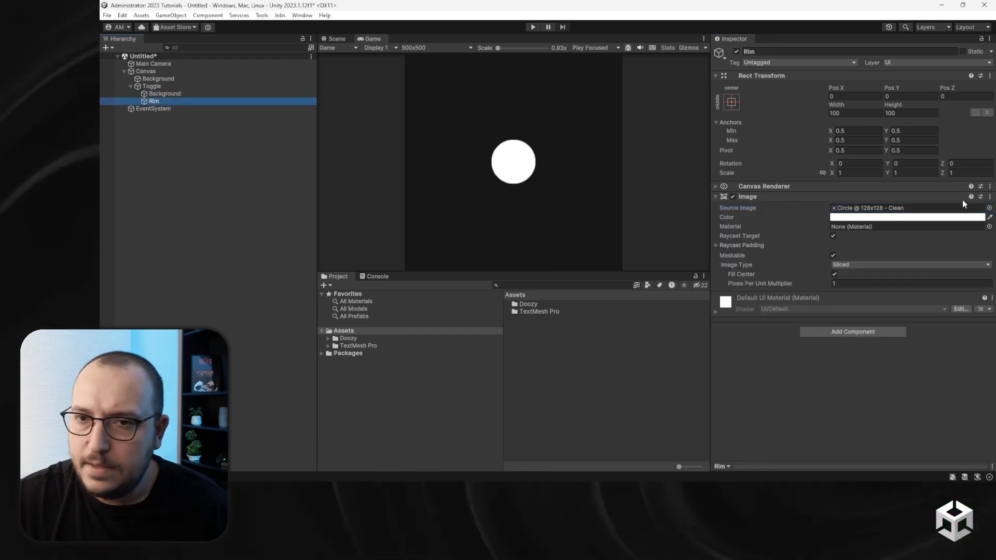
# Replace the Rim's source image with the Circle @ 128x128 - Stroke 8 sprite.
pyautogui.click(989, 208)
pyautogui.write('128')
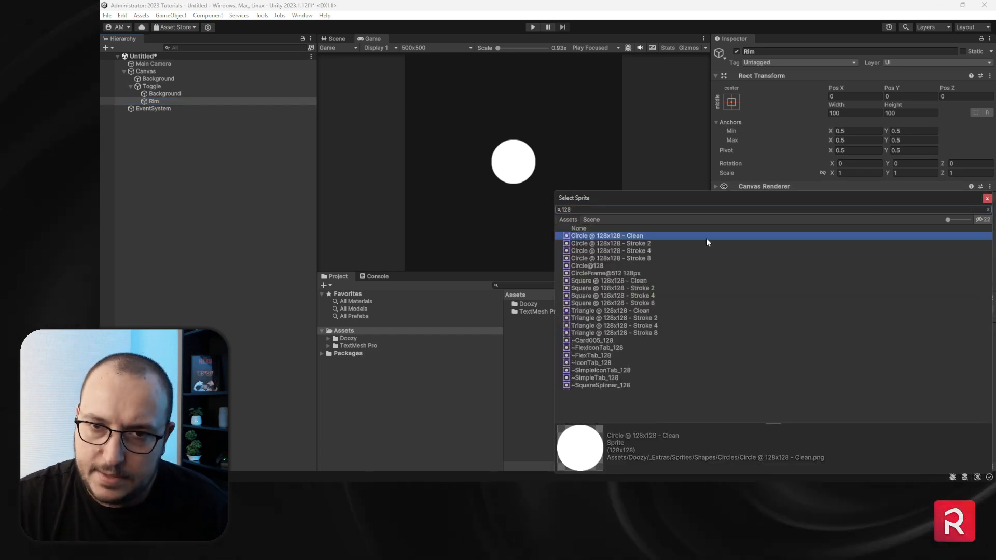
pyautogui.doubleClick(654, 259)
# Set the Rim image's colour to black (000000) with an alpha of 64 and check it enlarged in the Game view.
pyautogui.click(838, 218)
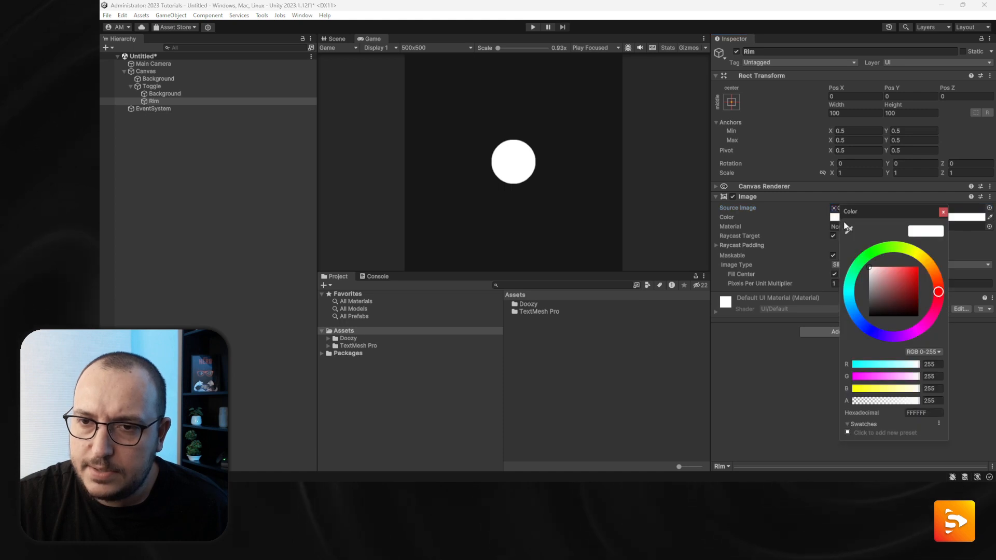
pyautogui.moveTo(891, 314); pyautogui.dragTo(853, 330)
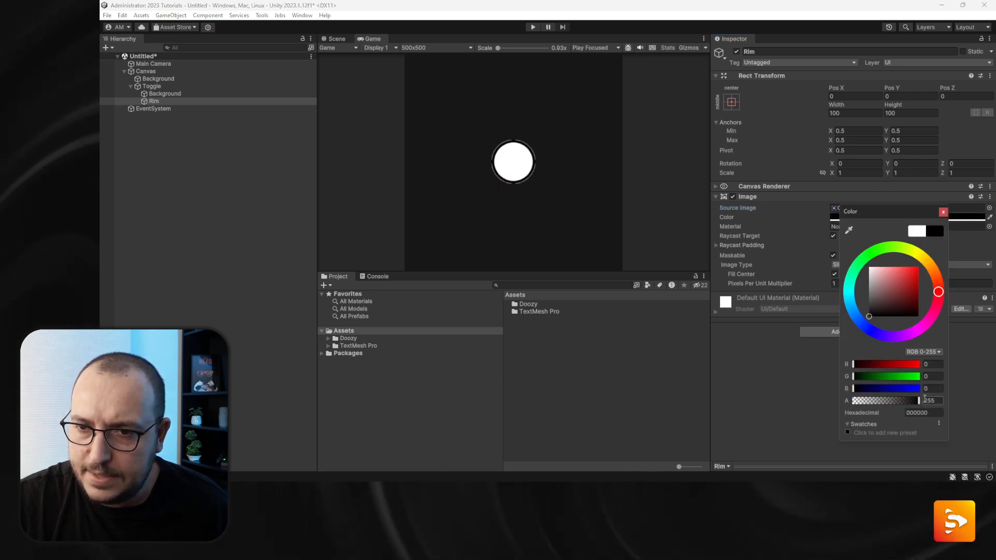
pyautogui.moveTo(919, 401); pyautogui.dragTo(879, 401)
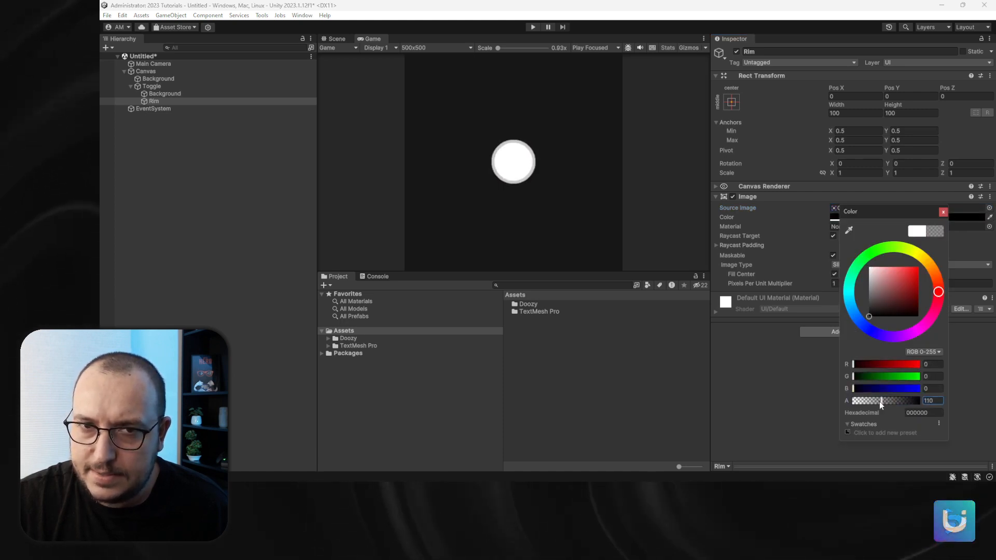
pyautogui.click(934, 399)
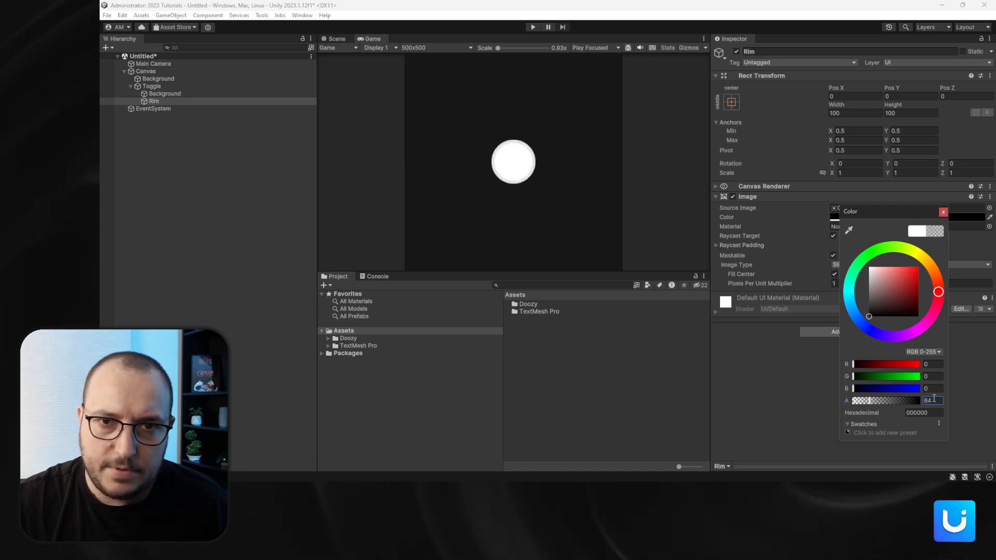
pyautogui.scroll(8, 535, 223)
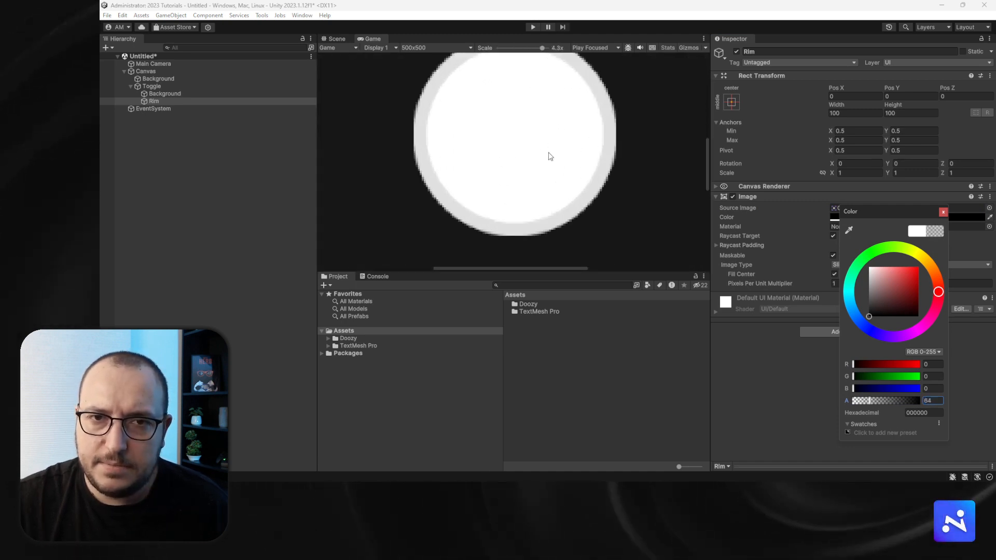
pyautogui.scroll(-3, 524, 155)
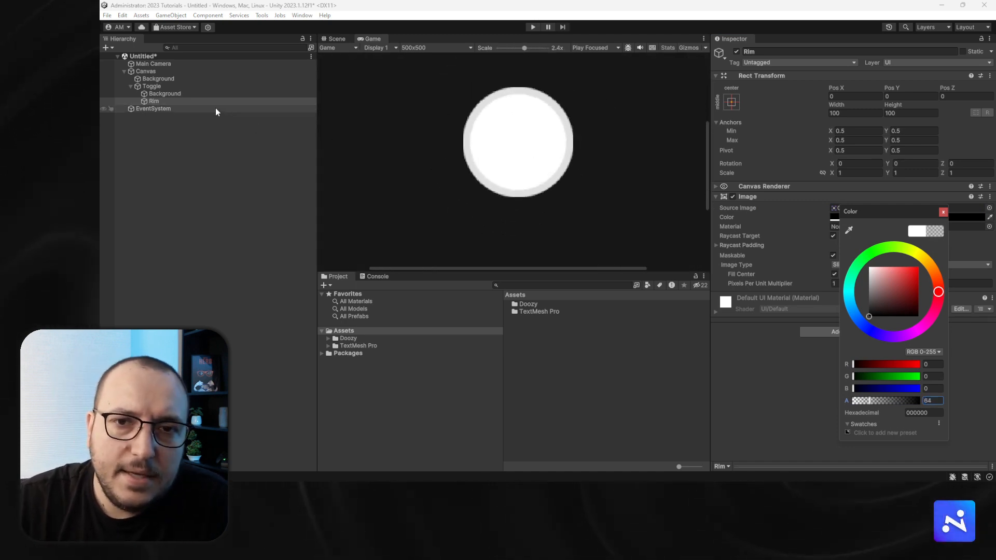
# Duplicate Toggle's Background image again and rename this copy Fill.
pyautogui.click(182, 94)
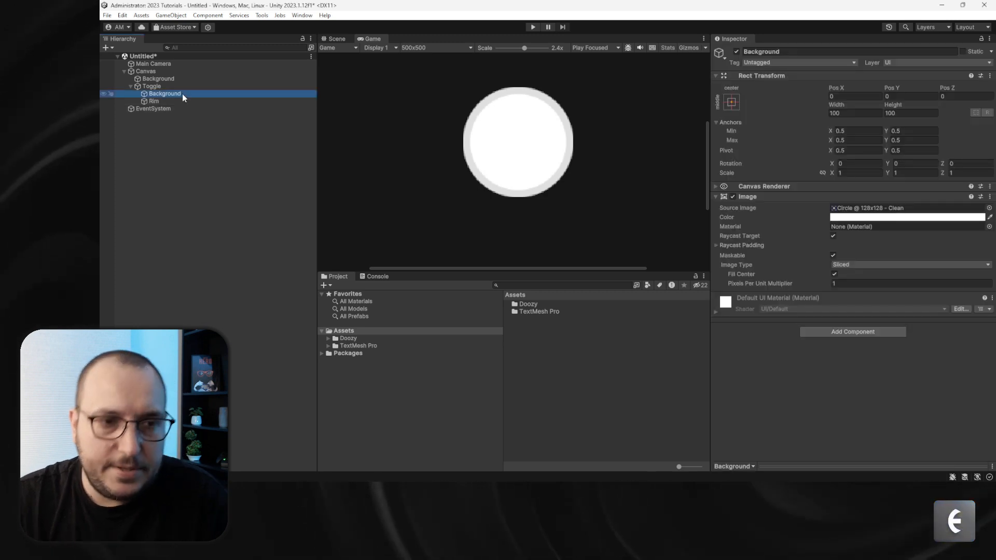
pyautogui.hotkey('ctrl', 'd')
pyautogui.click(163, 102)
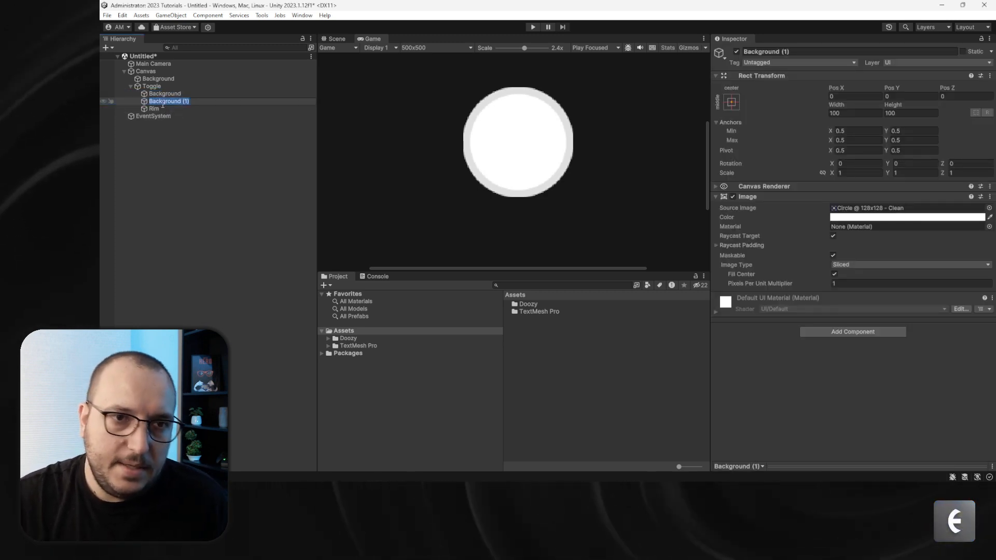
pyautogui.write('Fill')
pyautogui.press('Return')
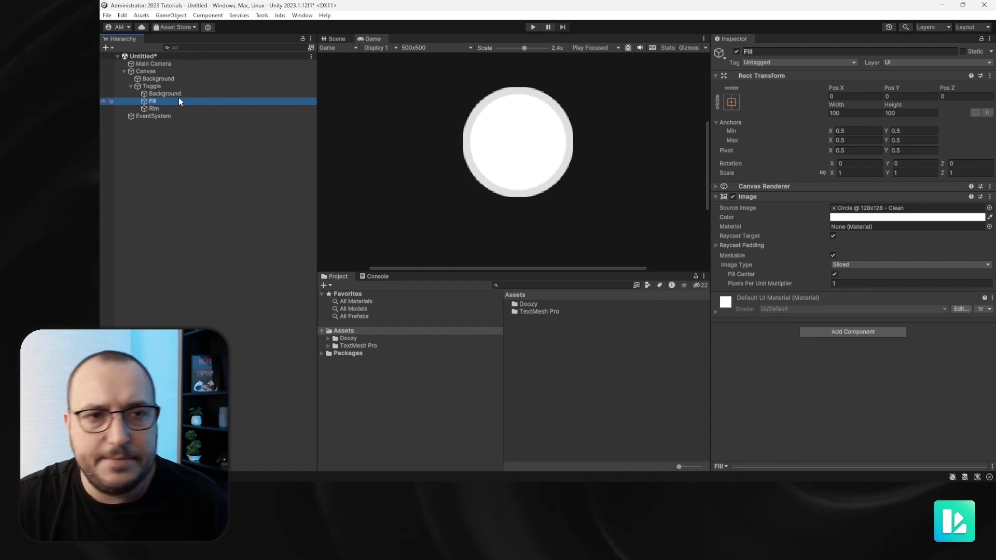
# Tint the Fill image a light, pale red.
pyautogui.click(883, 217)
pyautogui.moveTo(931, 285); pyautogui.dragTo(922, 264)
# Raise the alpha of the Rim image's black colour to 199 and check the circle in the Game view.
pyautogui.click(162, 110)
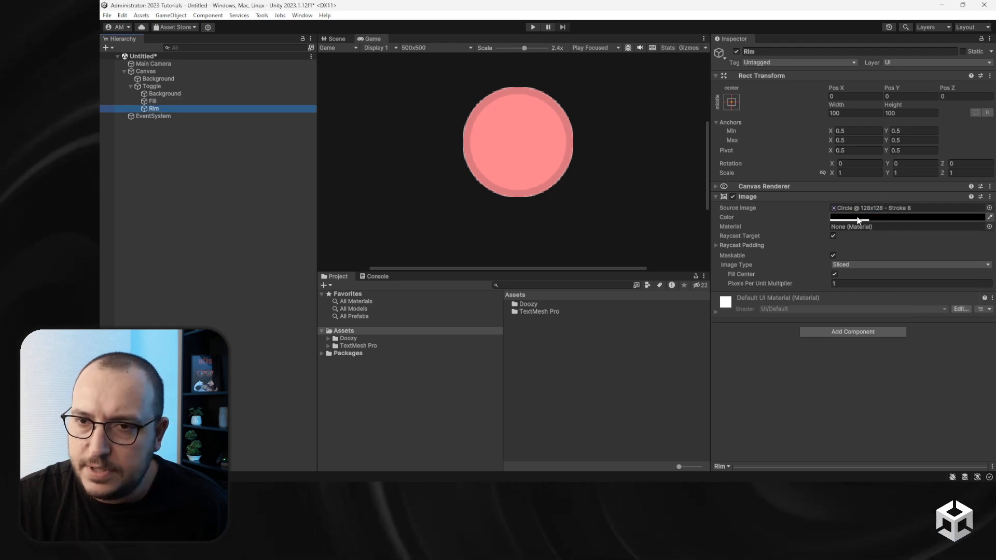
pyautogui.click(902, 217)
pyautogui.moveTo(897, 403); pyautogui.dragTo(921, 399)
pyautogui.scroll(-4, 543, 170)
pyautogui.scroll(2, 542, 171)
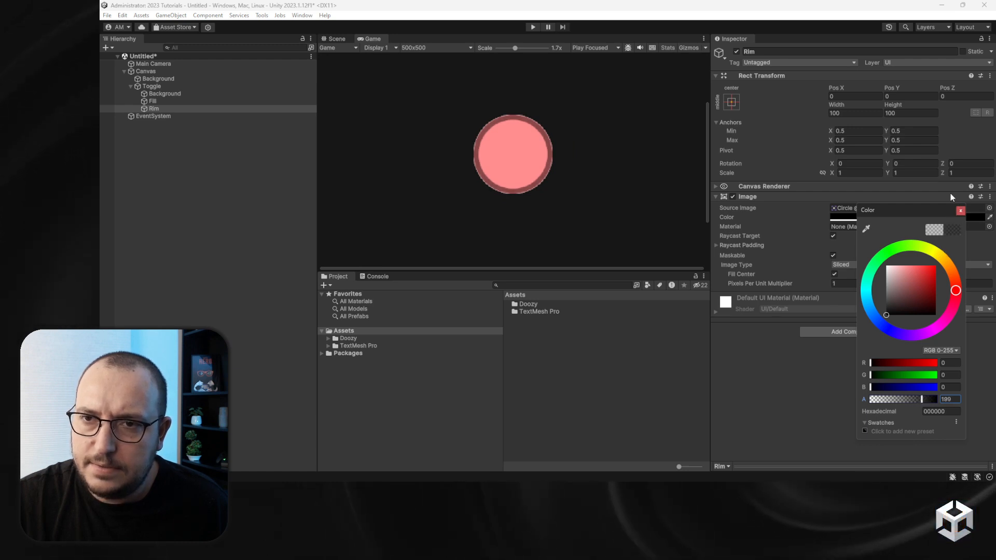
# Stretch the Toggle's Background, Fill and Rim together to fill their parent in both directions, including their positions.
pyautogui.click(161, 94)
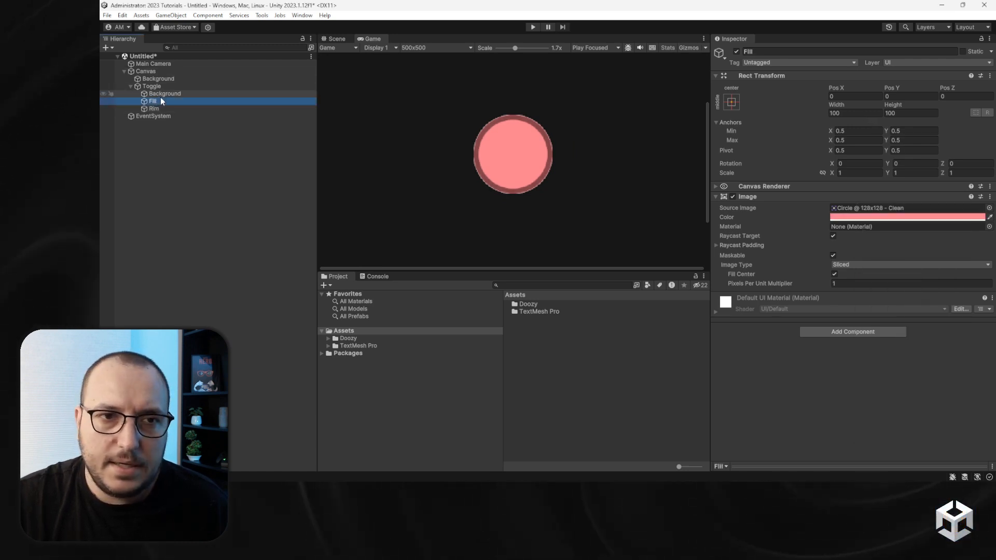
pyautogui.keyDown('shift'); pyautogui.click(156, 108); pyautogui.keyUp('shift')
pyautogui.click(732, 102)
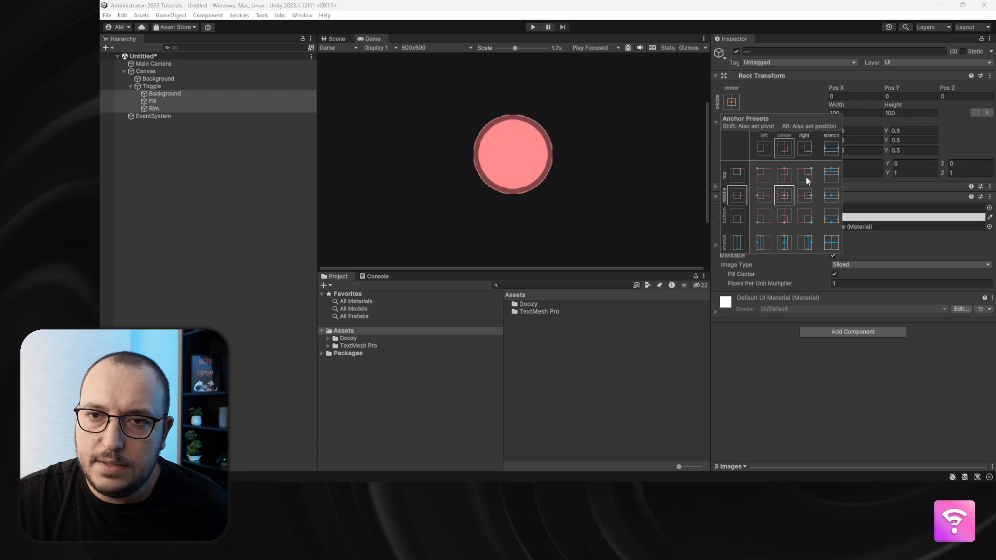
pyautogui.keyDown('alt'); pyautogui.click(831, 242); pyautogui.keyUp('alt')
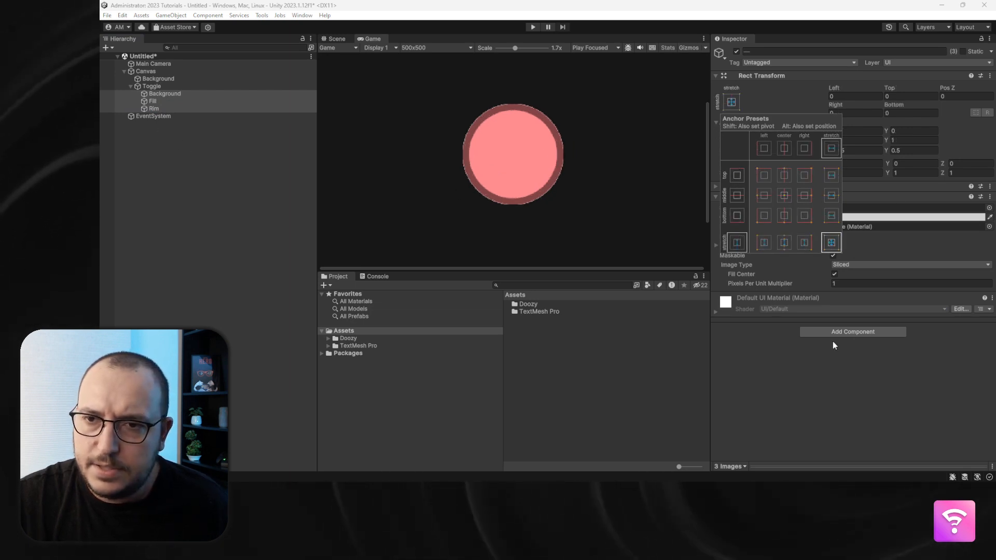
pyautogui.click(824, 393)
pyautogui.scroll(-3, 450, 174)
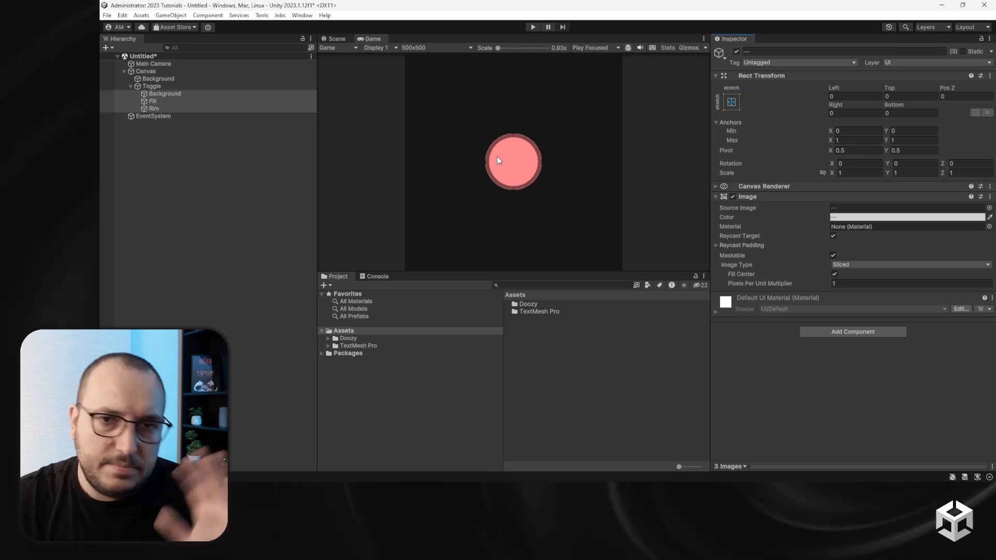
pyautogui.click(241, 149)
# Make the Rim image's black colour fully opaque.
pyautogui.click(170, 109)
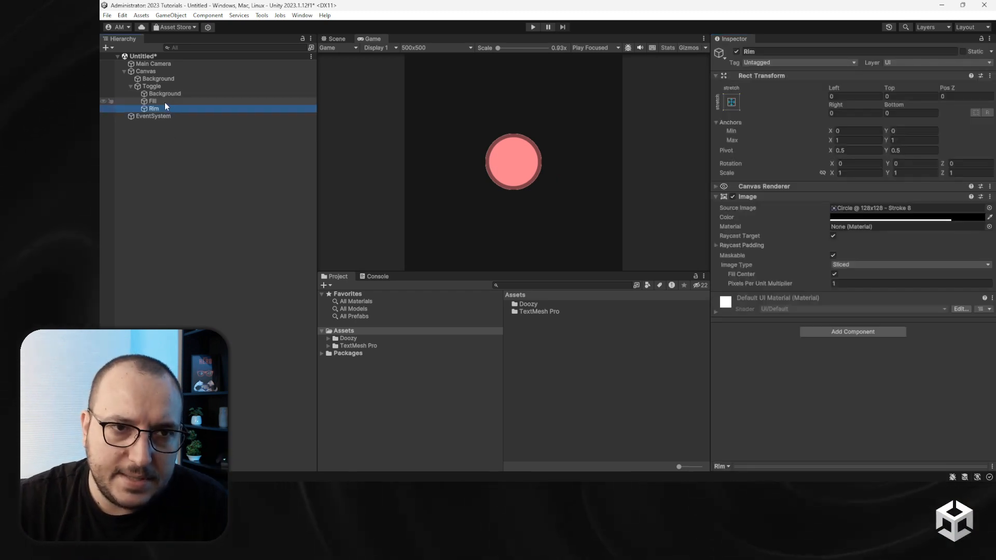
pyautogui.click(879, 217)
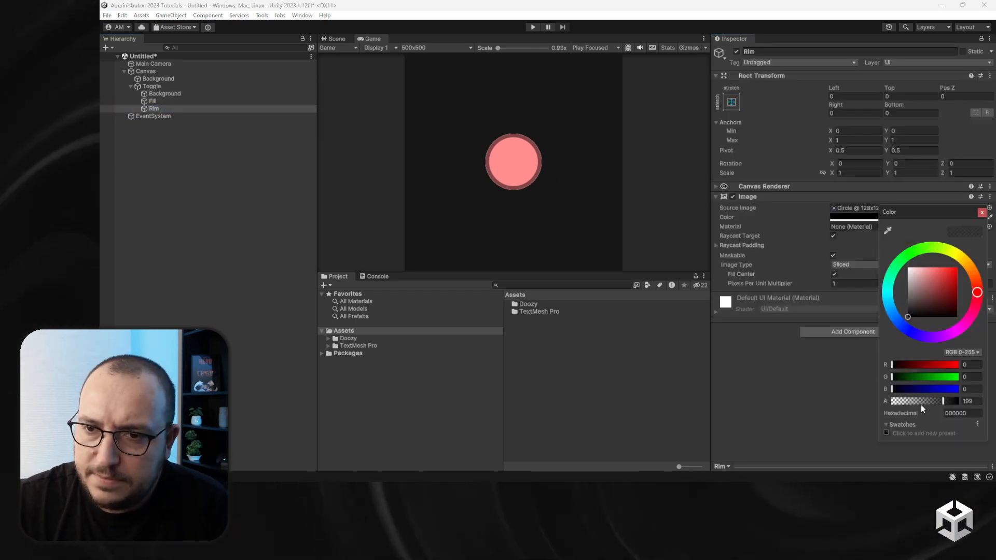
pyautogui.moveTo(920, 402); pyautogui.dragTo(988, 403)
# Set the Rim's Left, Top, Right and Bottom offsets to -2.
pyautogui.click(849, 97)
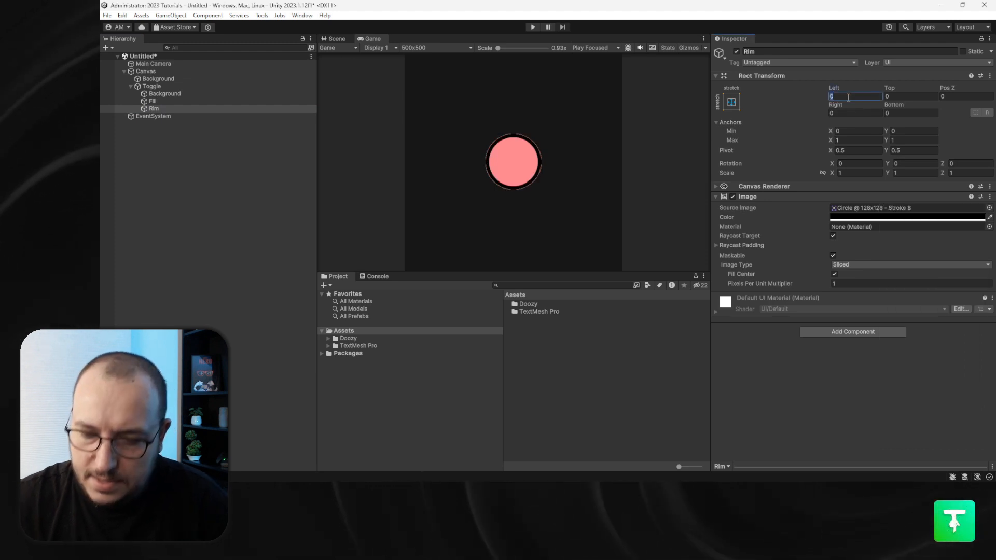
pyautogui.write('-2')
pyautogui.press('Tab')
pyautogui.write('-2')
pyautogui.press('Tab')
pyautogui.press('Tab')
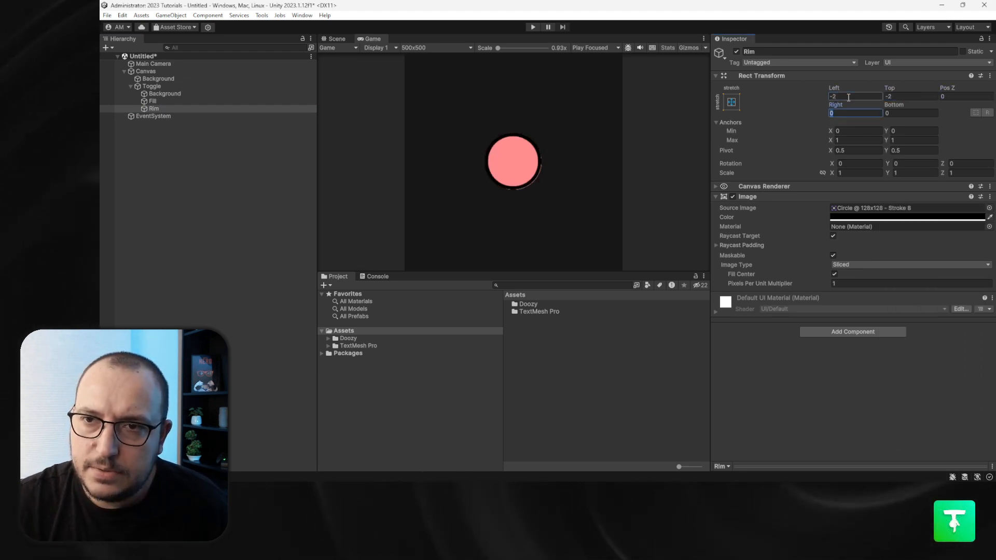
pyautogui.write('-2')
pyautogui.press('Tab')
pyautogui.write('-2')
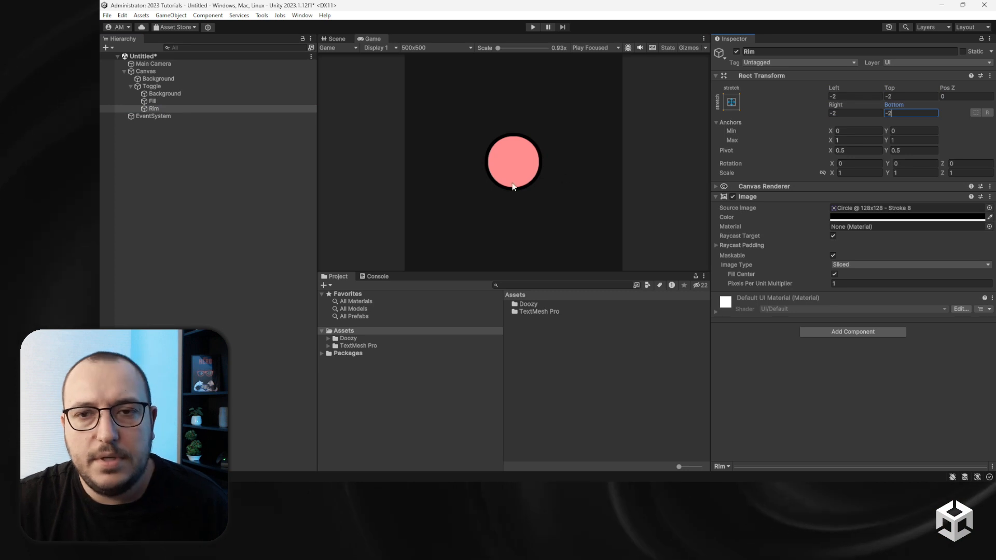
# Set the Rim image's colour alpha to 204 and inspect its edge enlarged in the Game view.
pyautogui.click(914, 217)
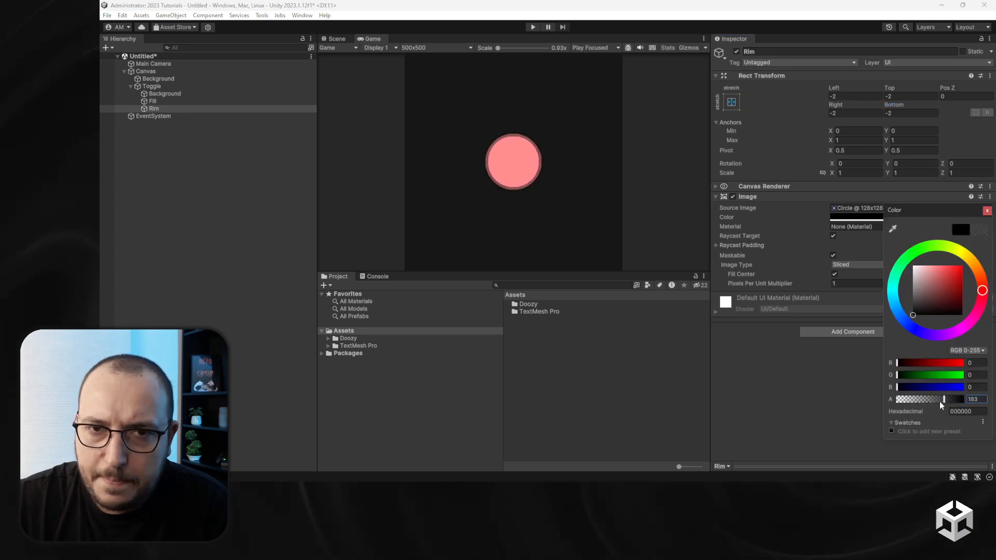
pyautogui.moveTo(940, 402); pyautogui.dragTo(947, 402)
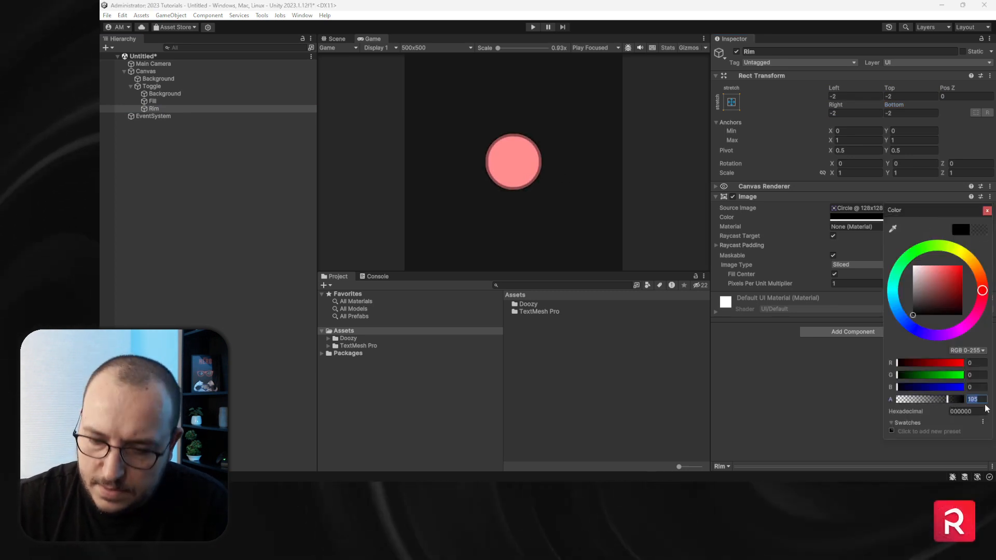
pyautogui.write('128')
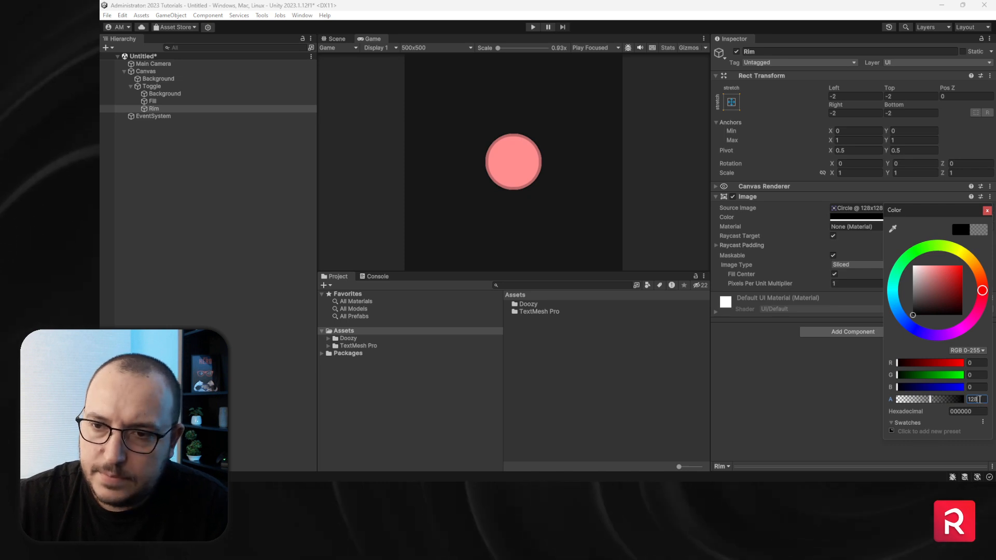
pyautogui.moveTo(980, 400); pyautogui.dragTo(918, 395)
pyautogui.write('16')
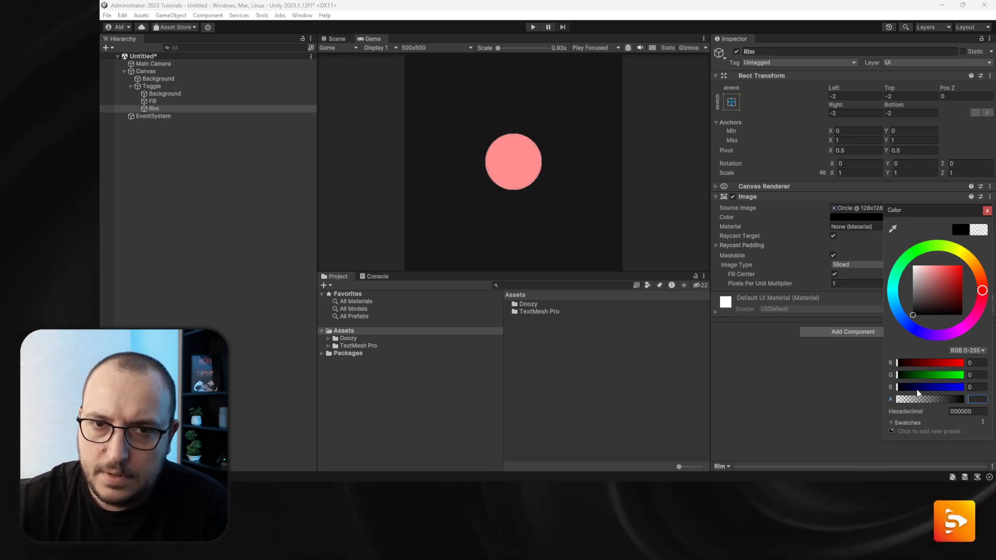
pyautogui.write('204')
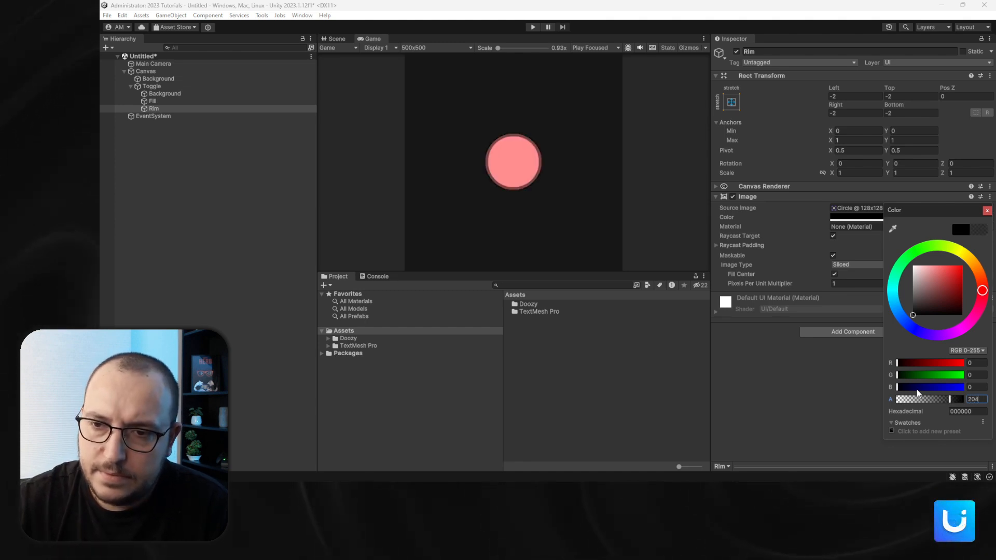
pyautogui.click(321, 192)
pyautogui.scroll(5, 515, 146)
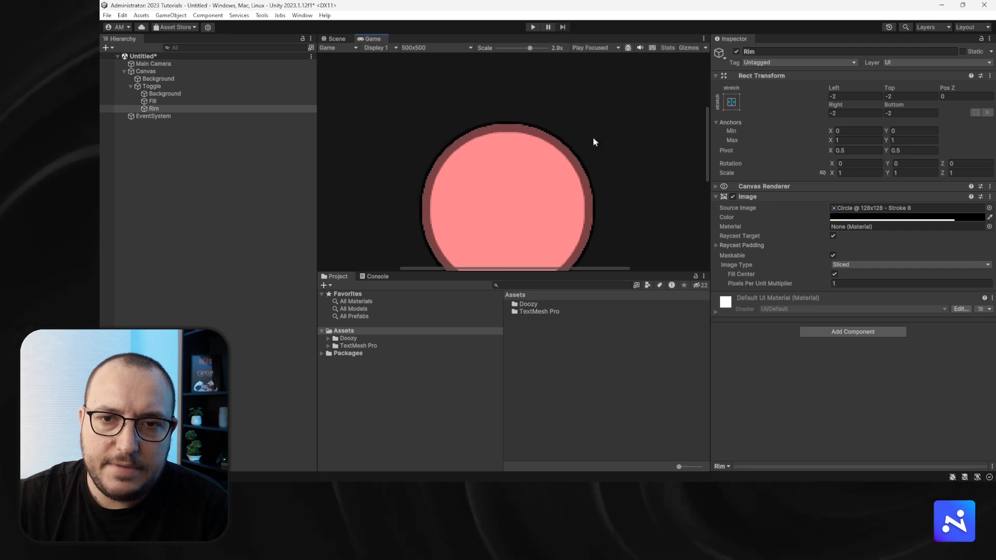
pyautogui.scroll(-4, 543, 196)
# Change the Fill image's colour to a more saturated coral red.
pyautogui.click(152, 101)
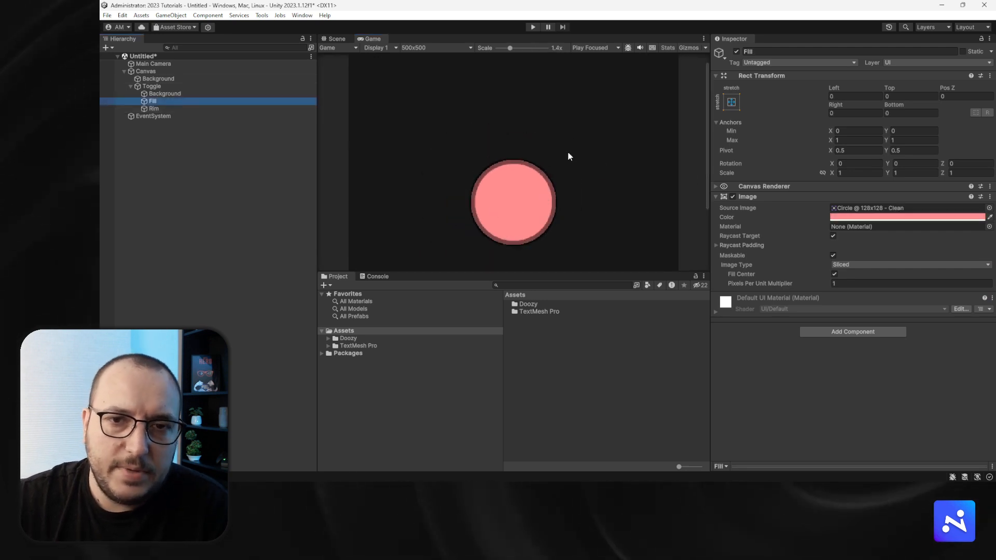
pyautogui.click(856, 217)
pyautogui.click(935, 268)
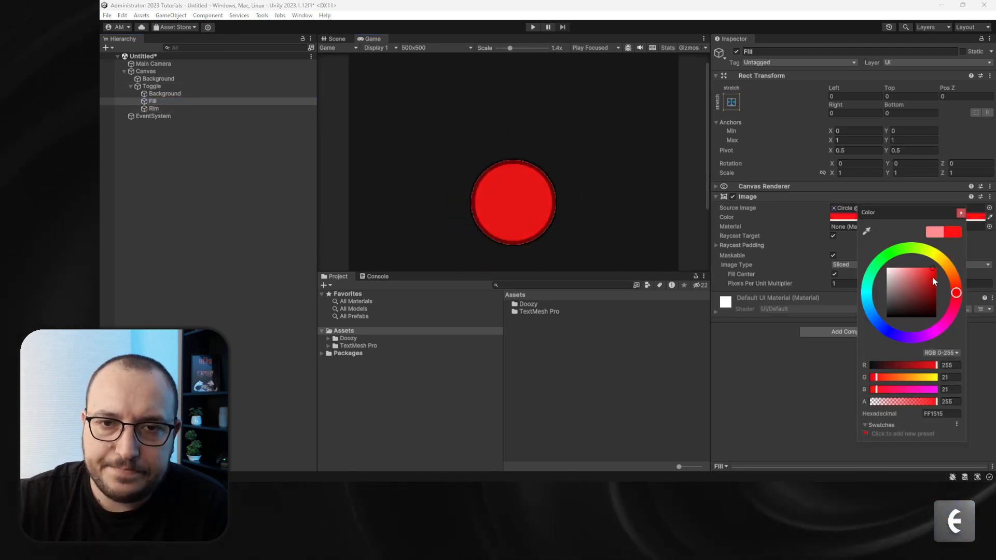
pyautogui.moveTo(934, 280)
pyautogui.mouseDown()
pyautogui.moveTo(907, 263)
pyautogui.moveTo(905, 243)
pyautogui.moveTo(918, 265)
pyautogui.mouseUp()
pyautogui.click(961, 213)
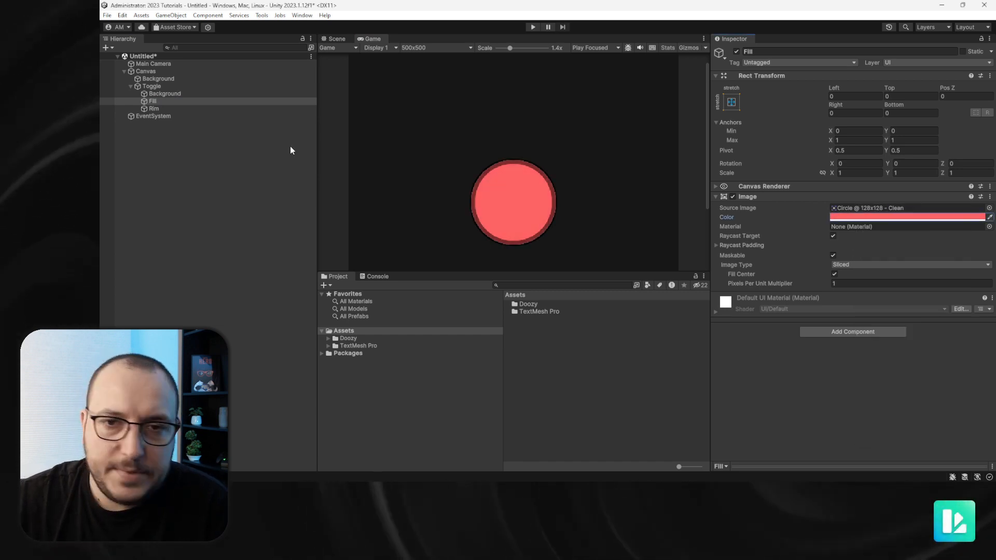
pyautogui.scroll(-3, 476, 197)
# Set the Toggle object's width and height to 64.
pyautogui.click(188, 89)
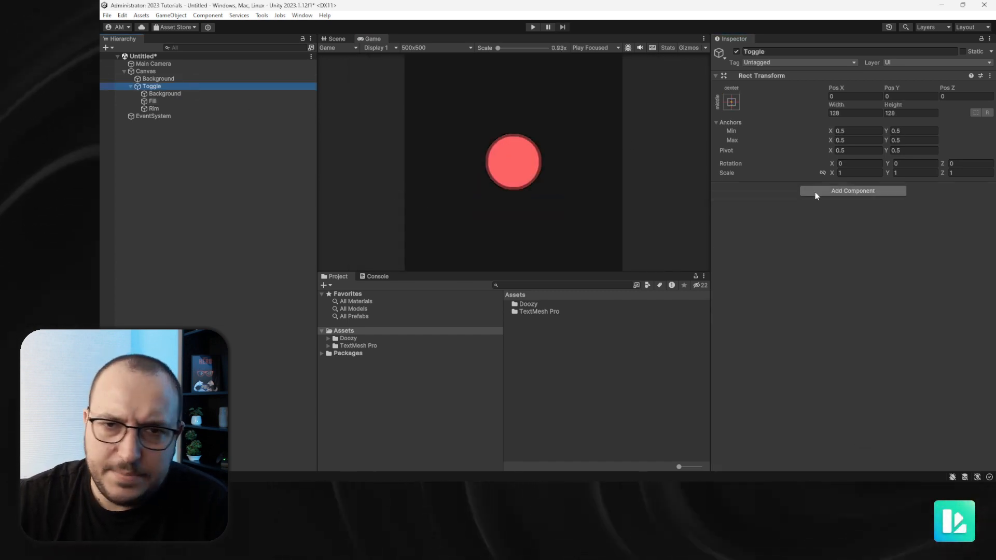
pyautogui.click(849, 114)
pyautogui.write('64')
pyautogui.press('Tab')
pyautogui.write('64')
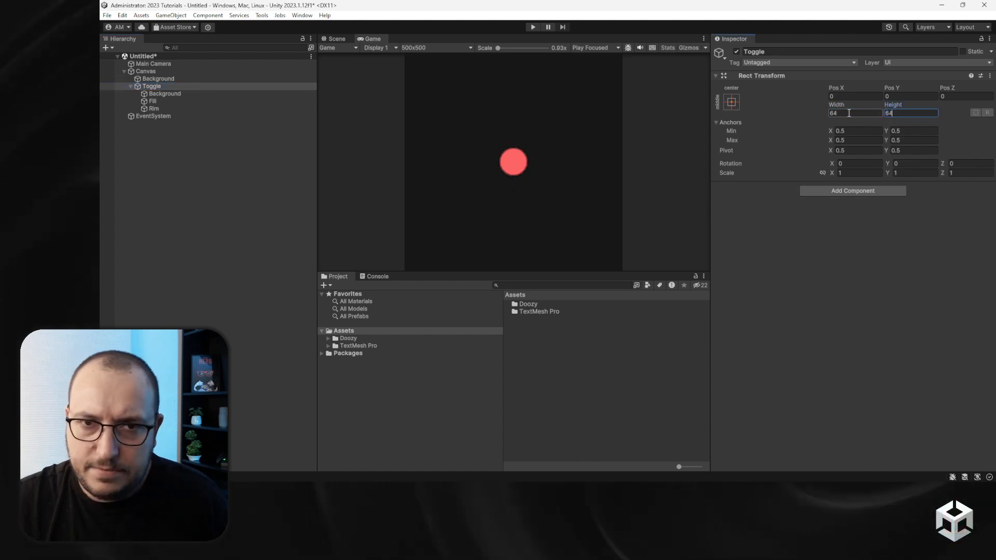
# Add a UIToggle component to the Toggle object.
pyautogui.click(184, 102)
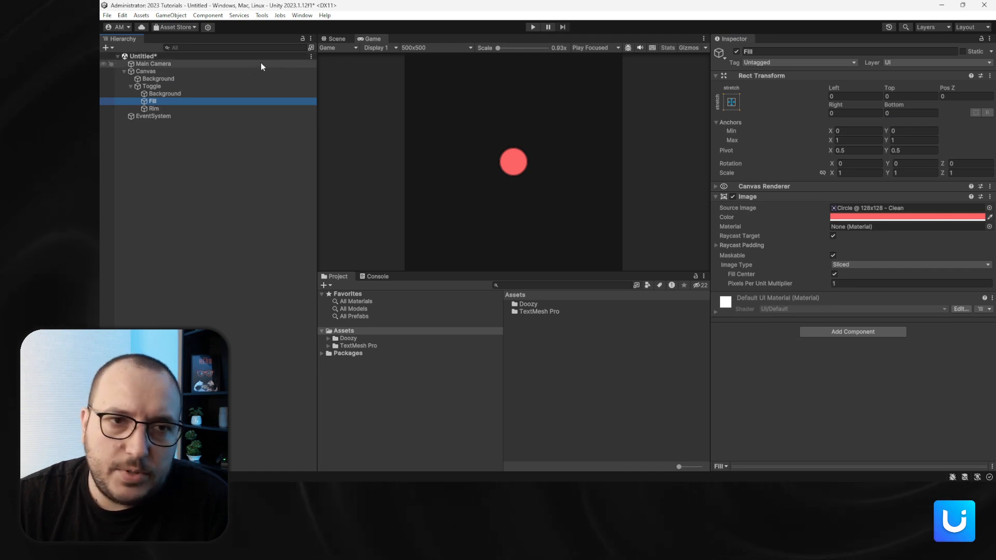
pyautogui.click(232, 86)
pyautogui.click(821, 191)
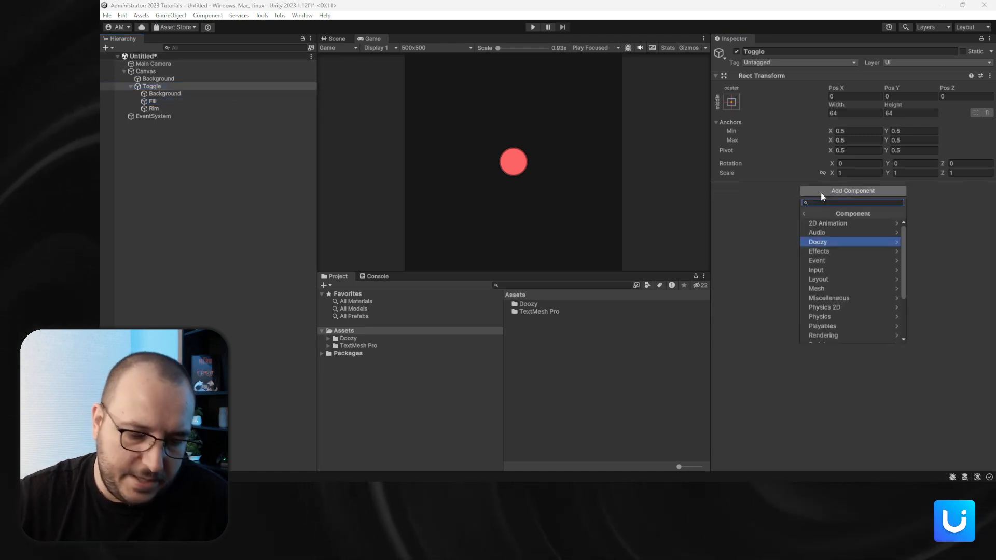
pyautogui.write('uitoggle')
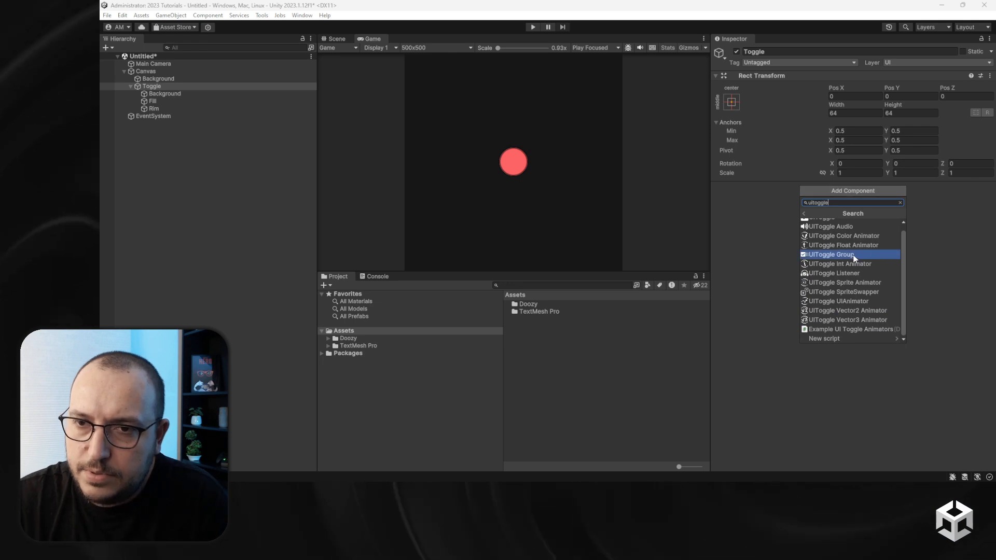
pyautogui.scroll(1, 855, 258)
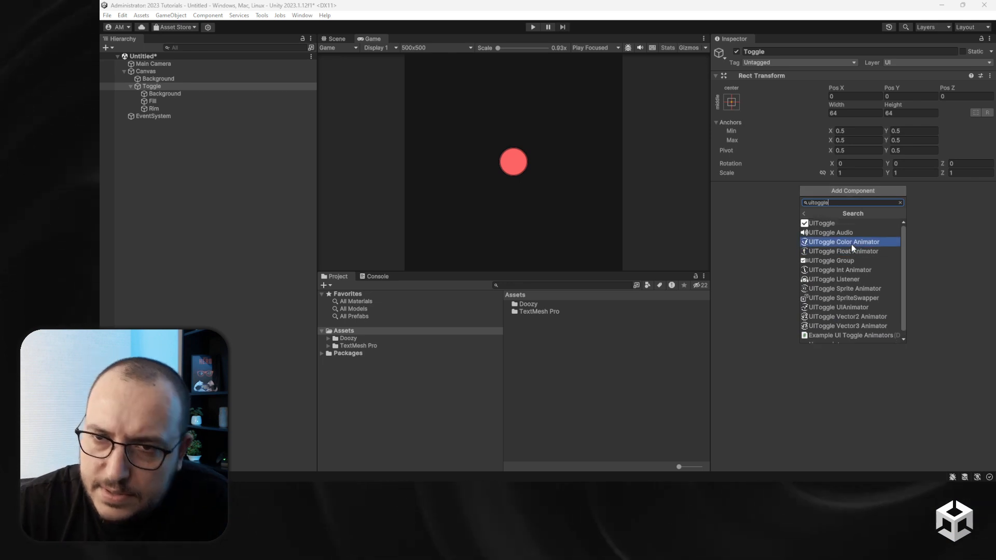
pyautogui.click(830, 226)
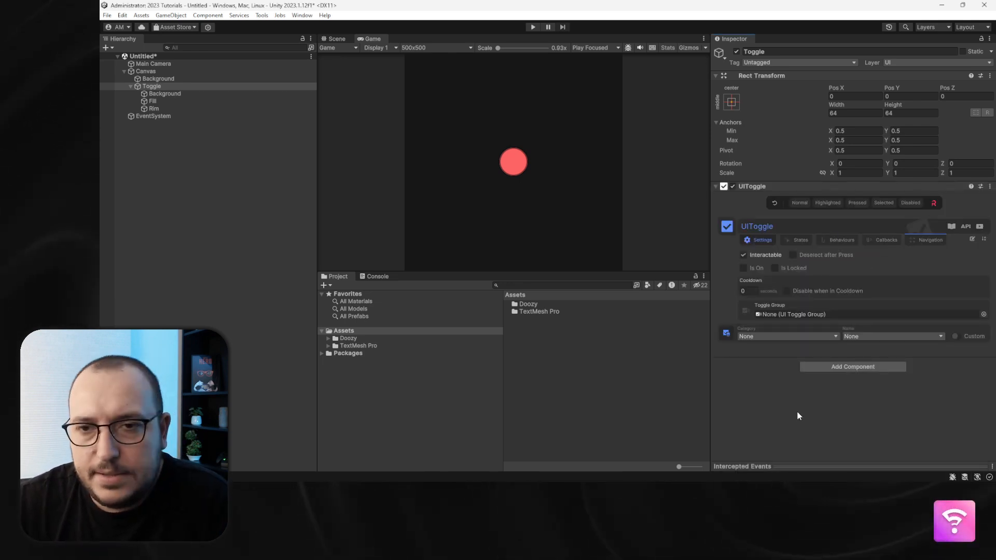
# Make Fill and Rim children of the Toggle's Background image.
pyautogui.scroll(4, 504, 170)
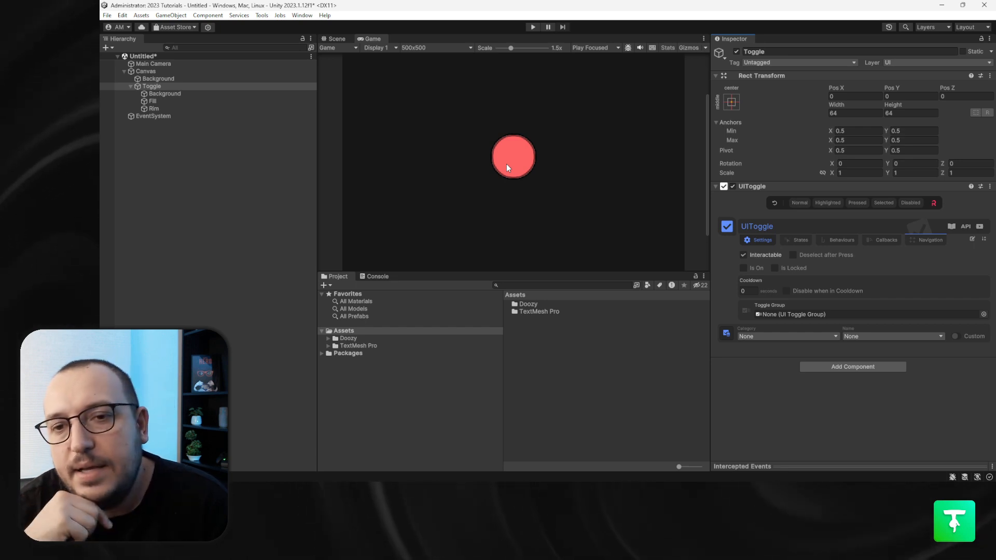
pyautogui.click(159, 102)
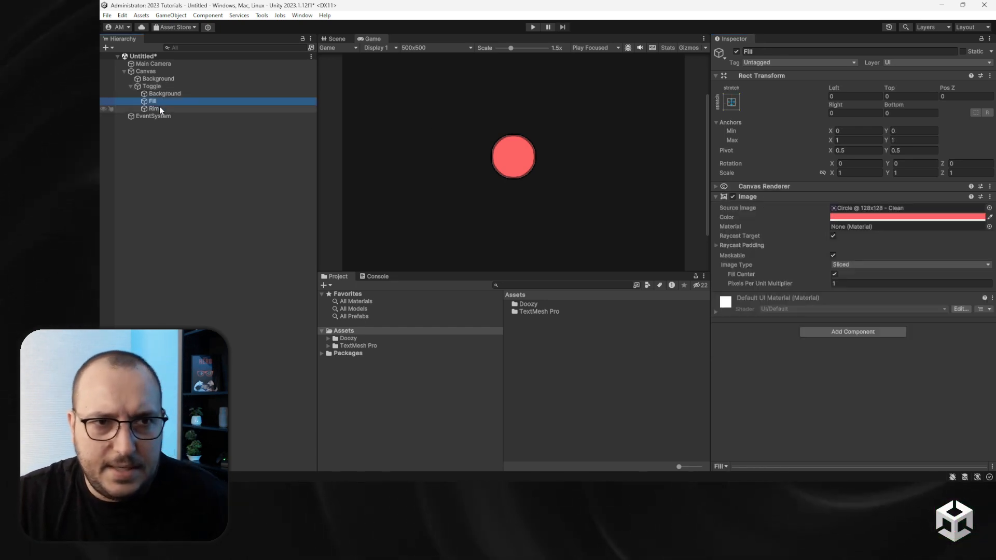
pyautogui.keyDown('shift'); pyautogui.click(160, 108); pyautogui.keyUp('shift')
pyautogui.moveTo(159, 95); pyautogui.dragTo(160, 95)
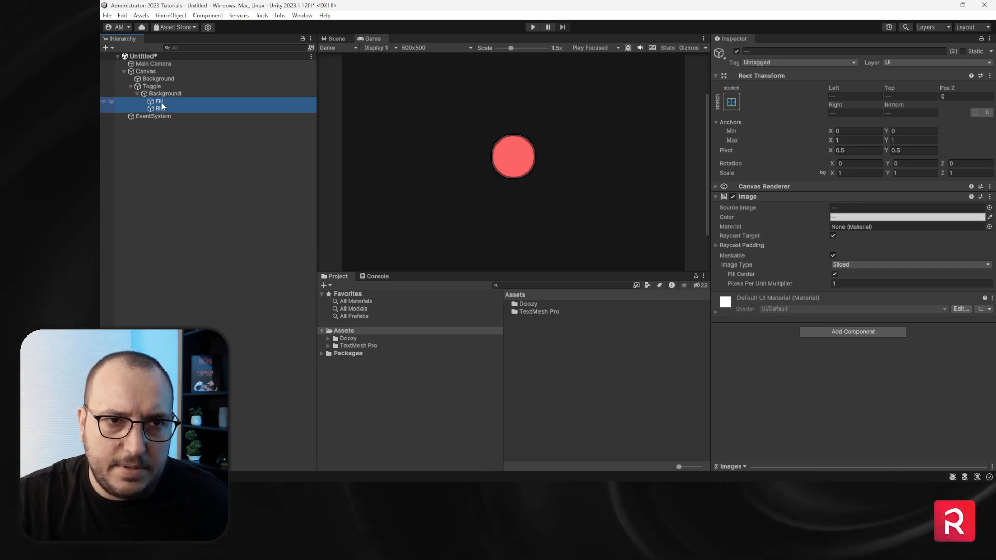
# Rename the Toggle's Background object as Content.
pyautogui.click(165, 131)
pyautogui.click(165, 95)
pyautogui.press('F2')
pyautogui.write('Content')
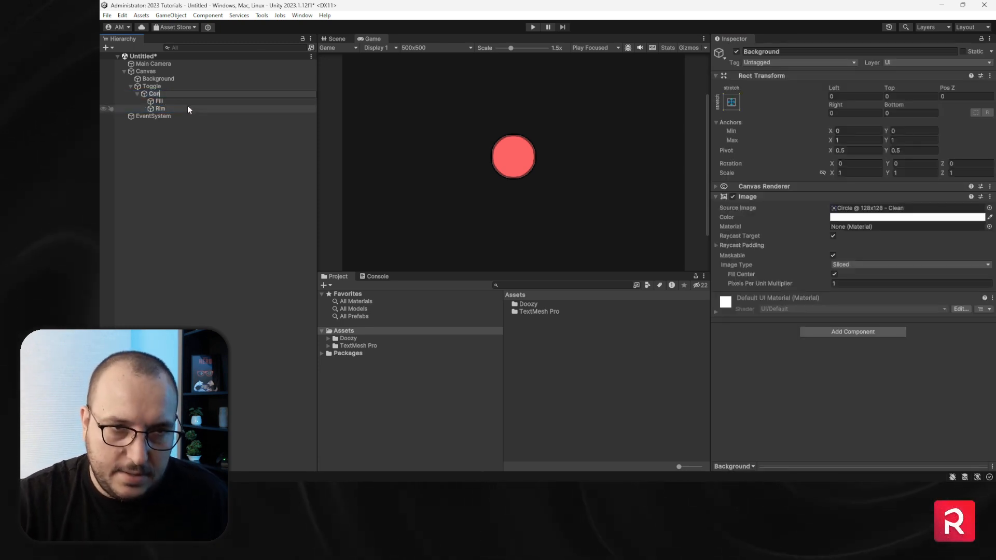
pyautogui.press('Return')
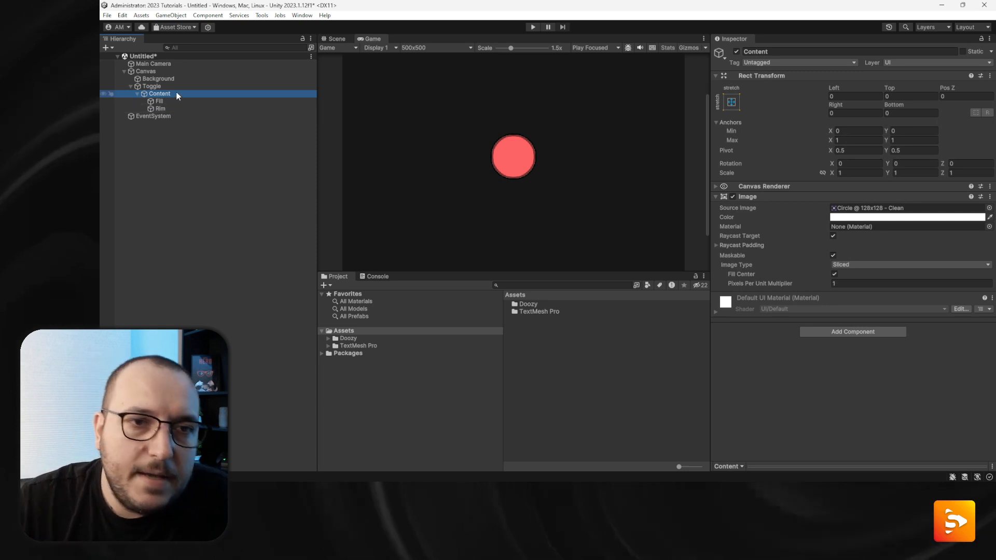
# Add a UISelectable UIAnimator component to the Content object and preview its Normal state.
pyautogui.click(822, 333)
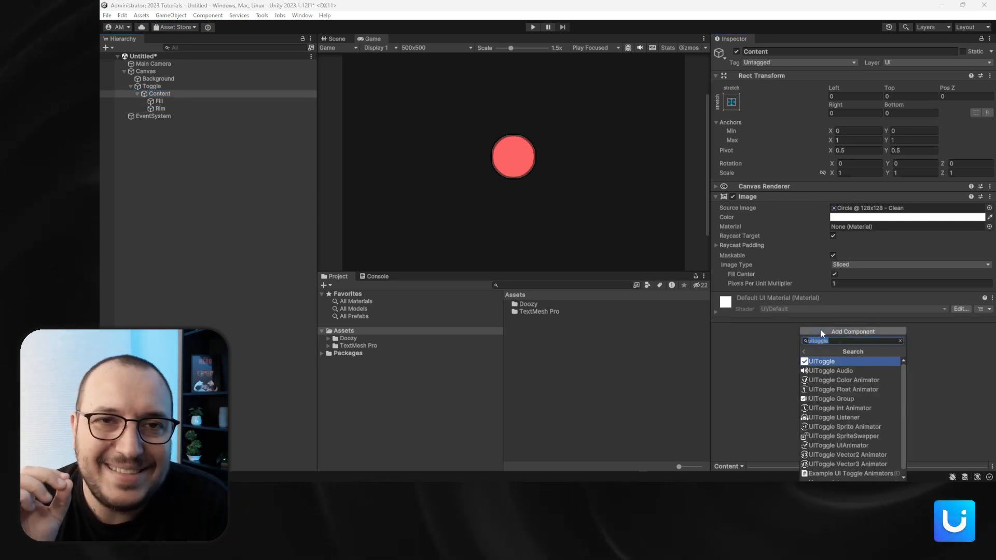
pyautogui.write('ui')
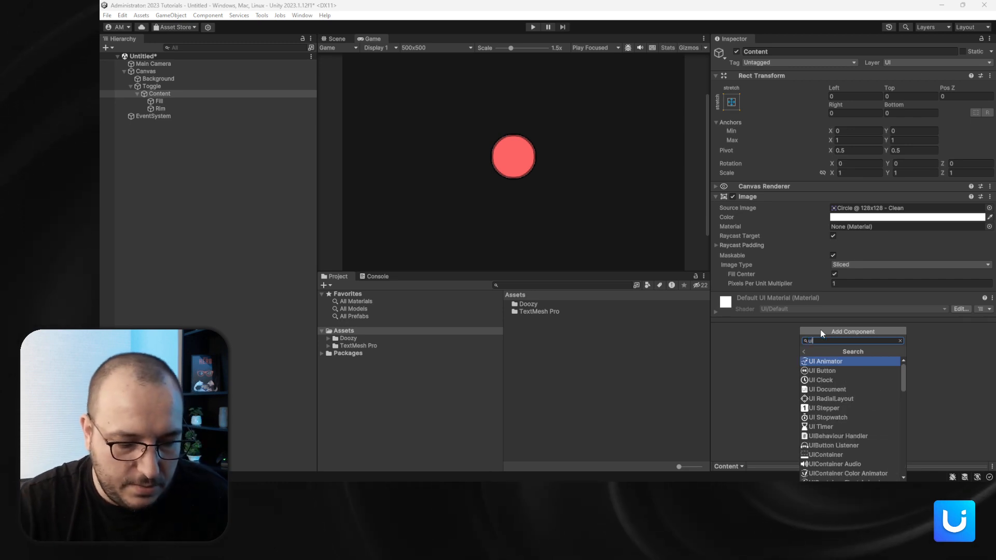
pyautogui.write('selectable')
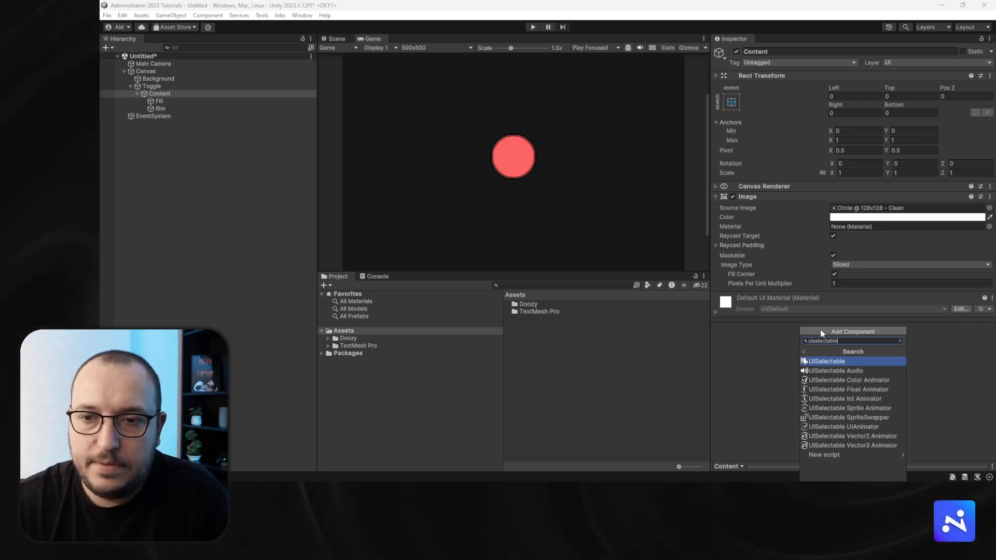
pyautogui.click(861, 425)
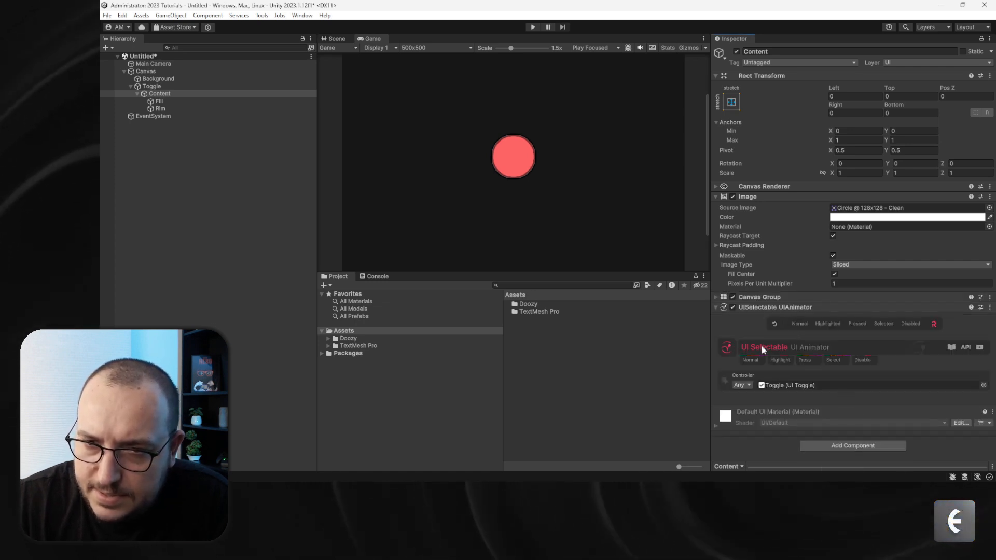
pyautogui.click(799, 324)
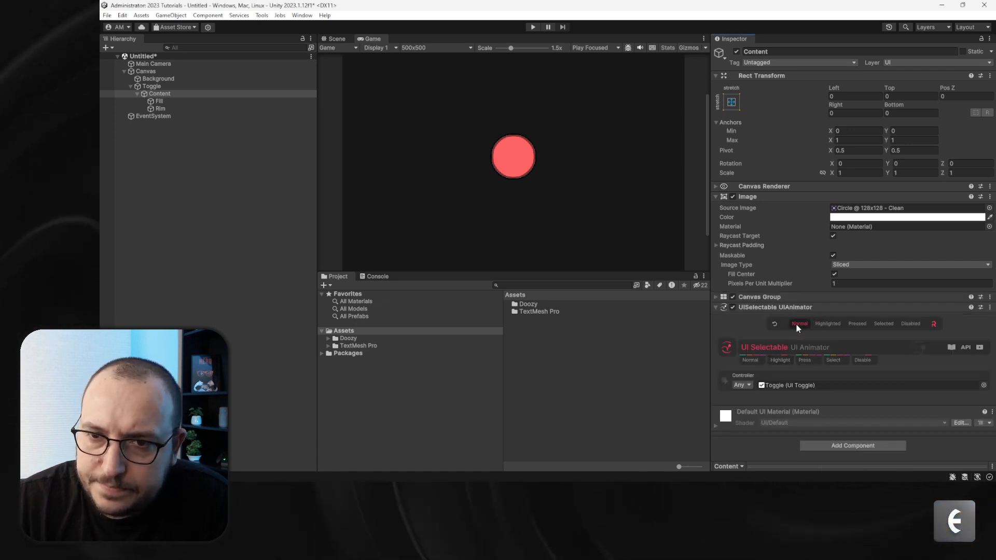
# Set the Highlight state's Scale animation To Offset to 0.1 on X and Y.
pyautogui.click(781, 359)
pyautogui.scroll(-1, 772, 348)
pyautogui.click(830, 363)
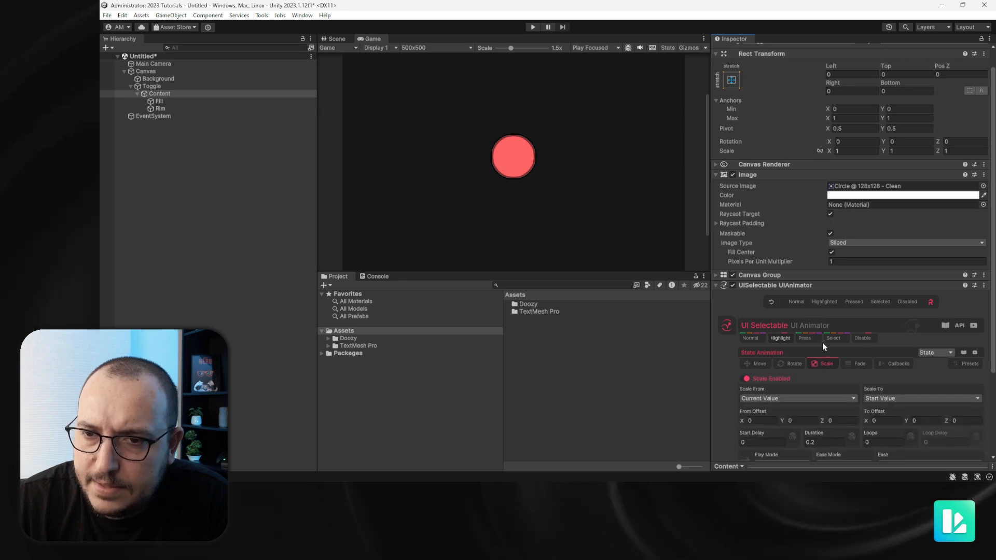
pyautogui.scroll(-2, 823, 342)
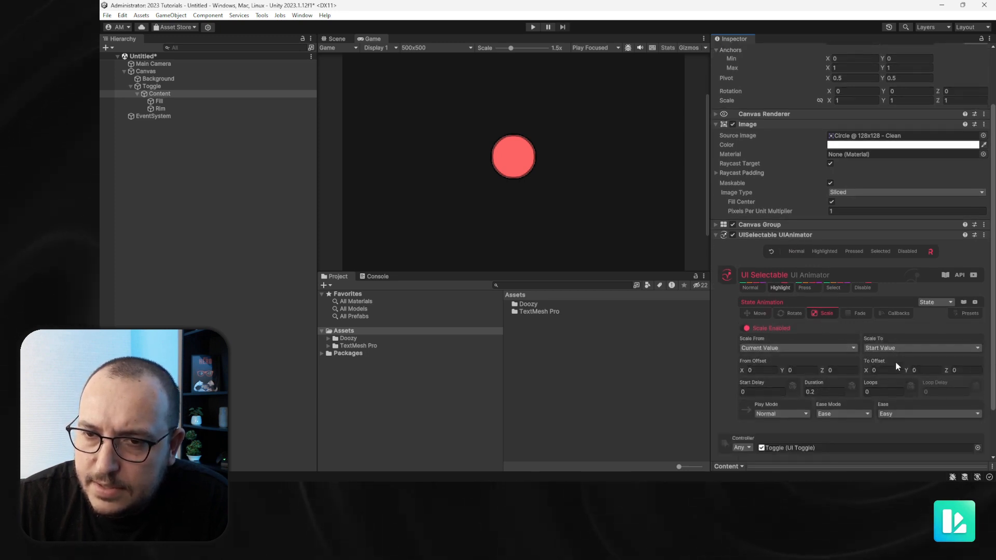
pyautogui.write('0.2')
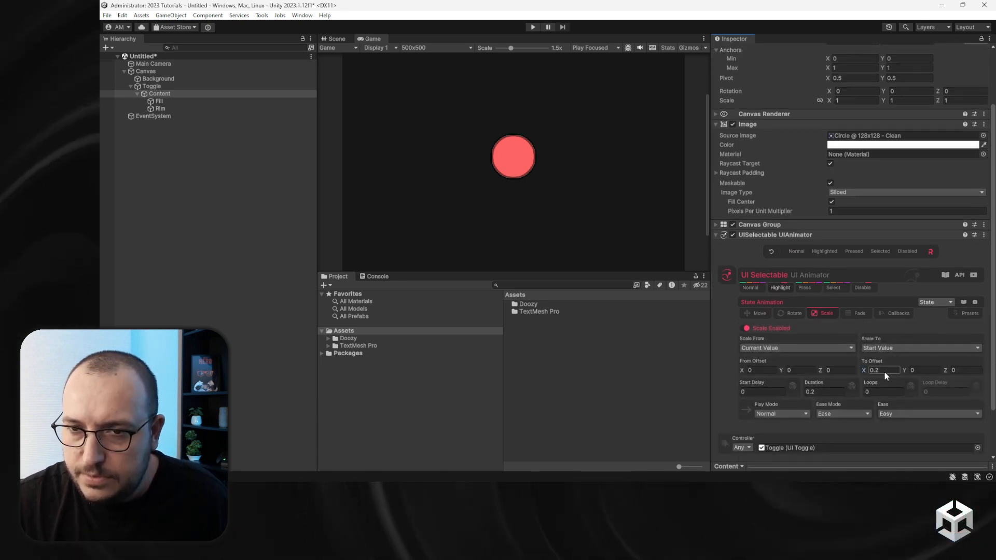
pyautogui.write('0.2')
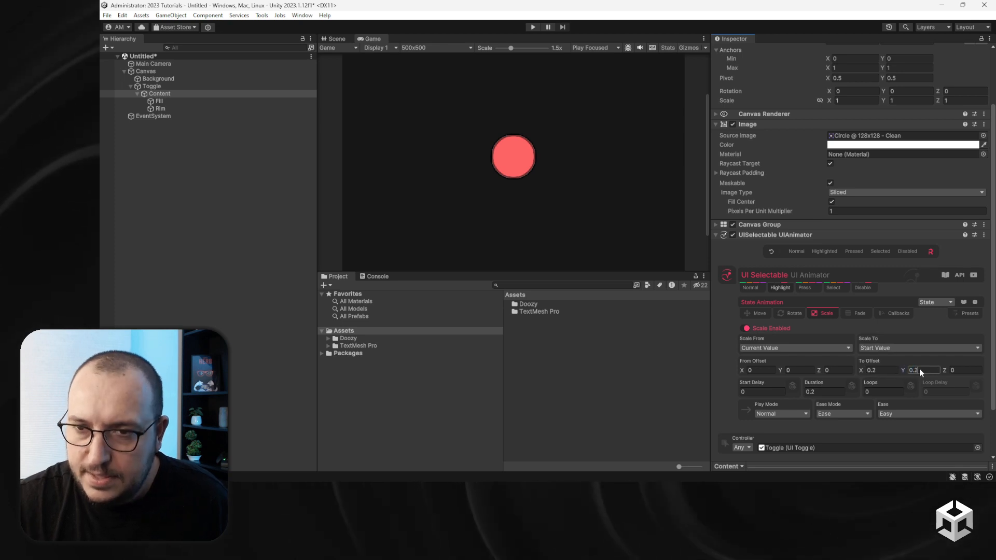
pyautogui.click(879, 370)
pyautogui.write('0.1')
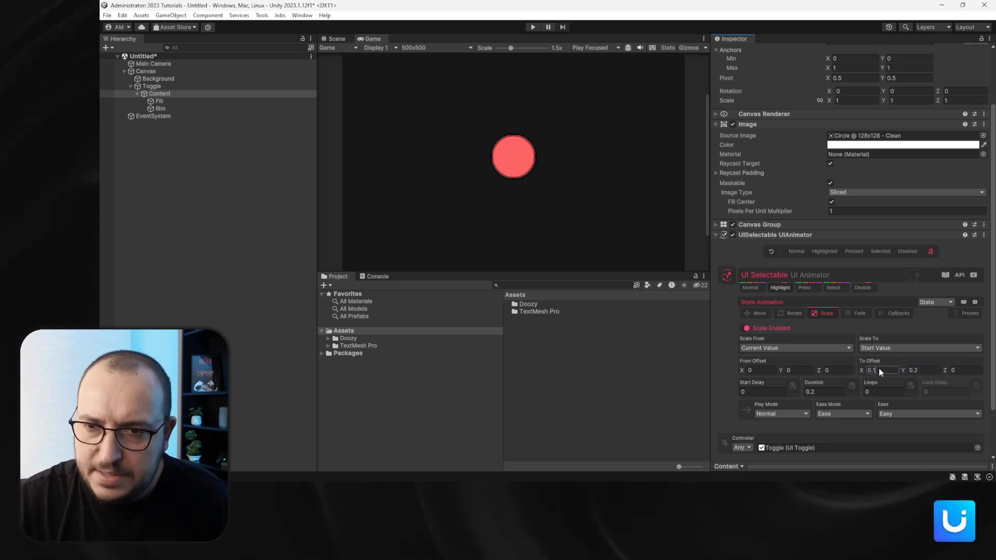
pyautogui.click(905, 373)
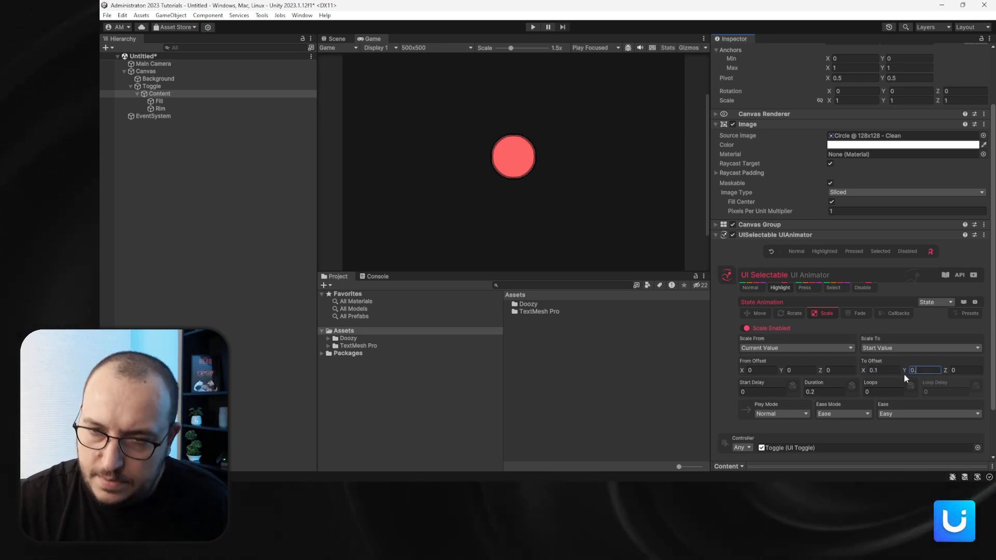
pyautogui.write('0.1')
# Preview the Highlighted and Normal states of the Content animator in the game view.
pyautogui.click(822, 251)
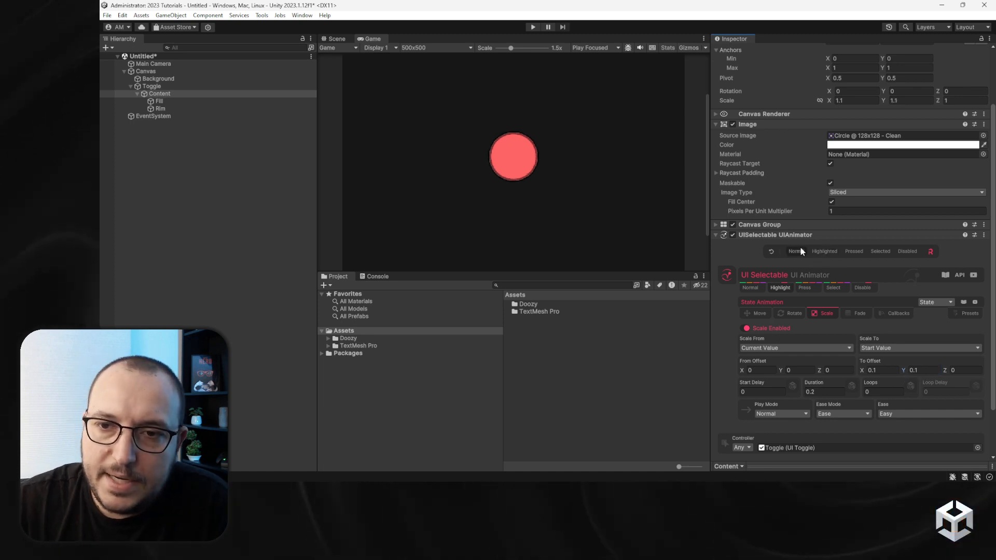
pyautogui.click(802, 247)
pyautogui.click(814, 249)
pyautogui.click(803, 248)
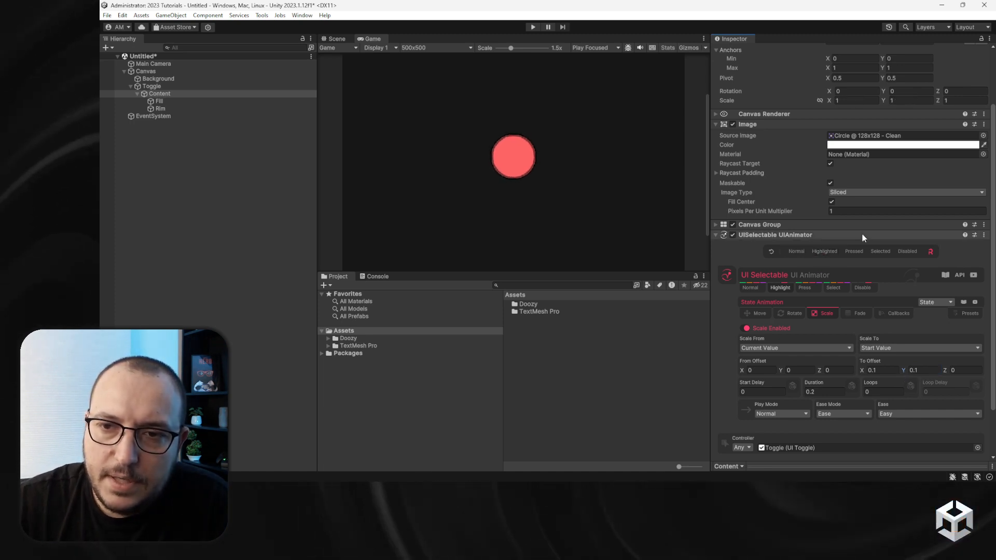
# Disable the Move, Rotate and Fade animations in the Content animator's Press state.
pyautogui.click(805, 288)
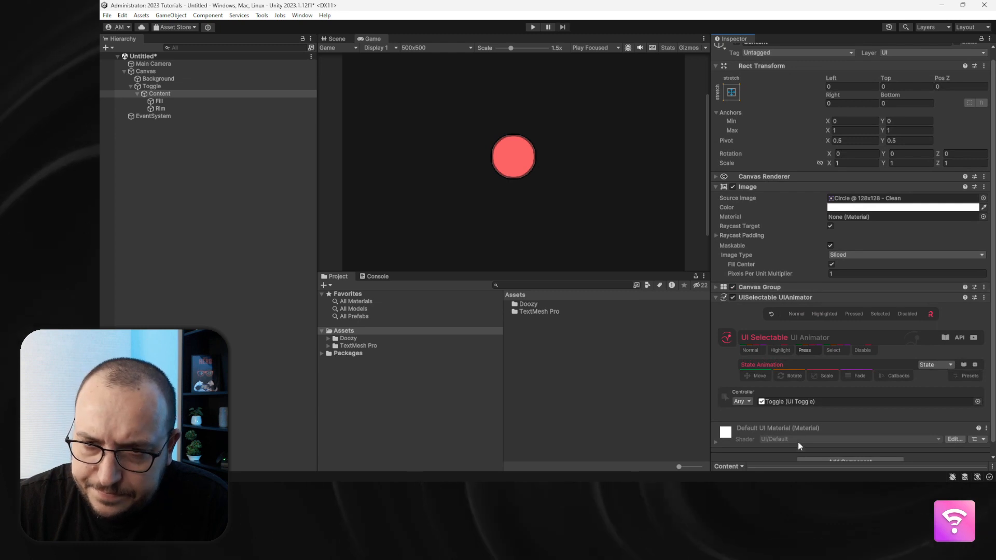
pyautogui.click(755, 377)
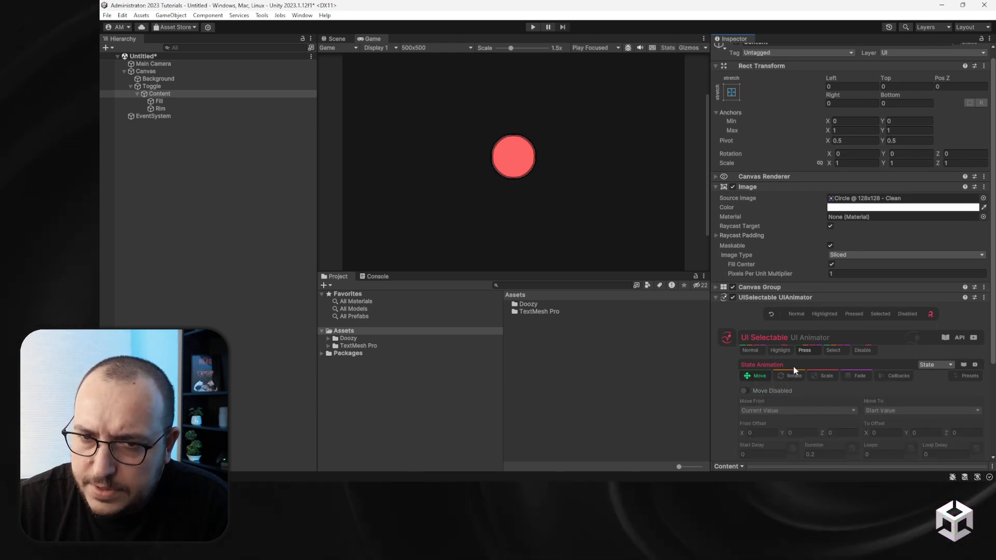
pyautogui.click(788, 377)
pyautogui.click(773, 392)
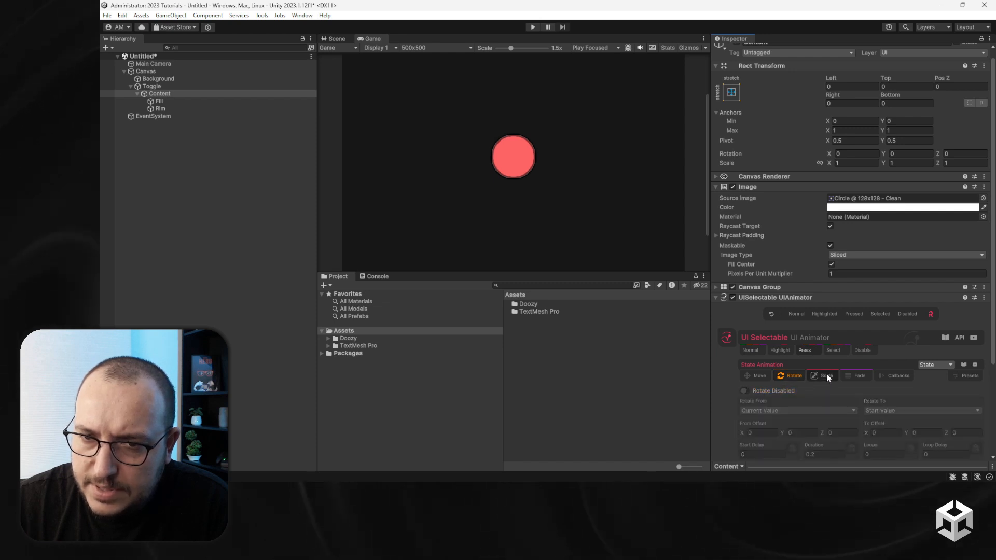
pyautogui.click(864, 378)
pyautogui.click(774, 393)
# Set the Press state's Scale animation To Offset to -0.2 on X and Y.
pyautogui.click(824, 376)
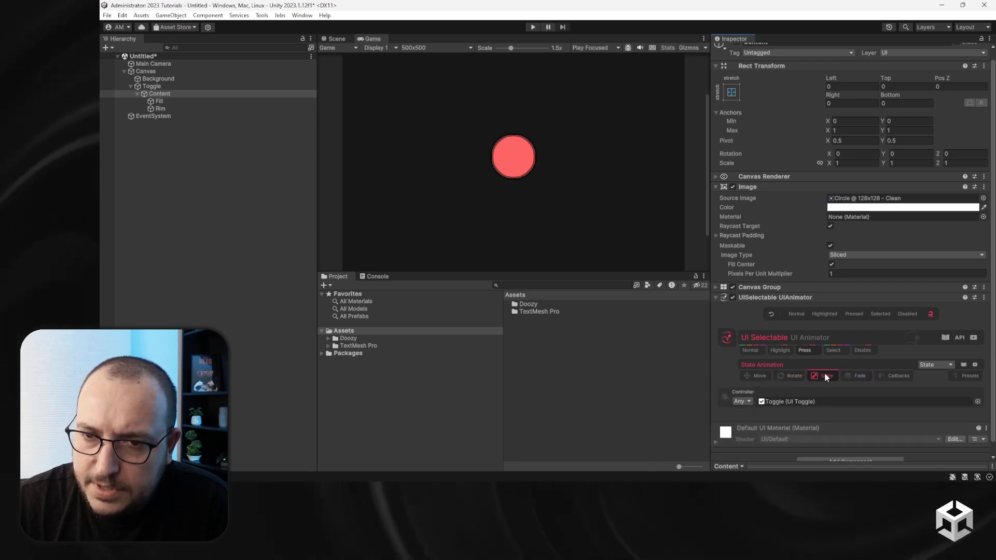
pyautogui.scroll(-2, 841, 388)
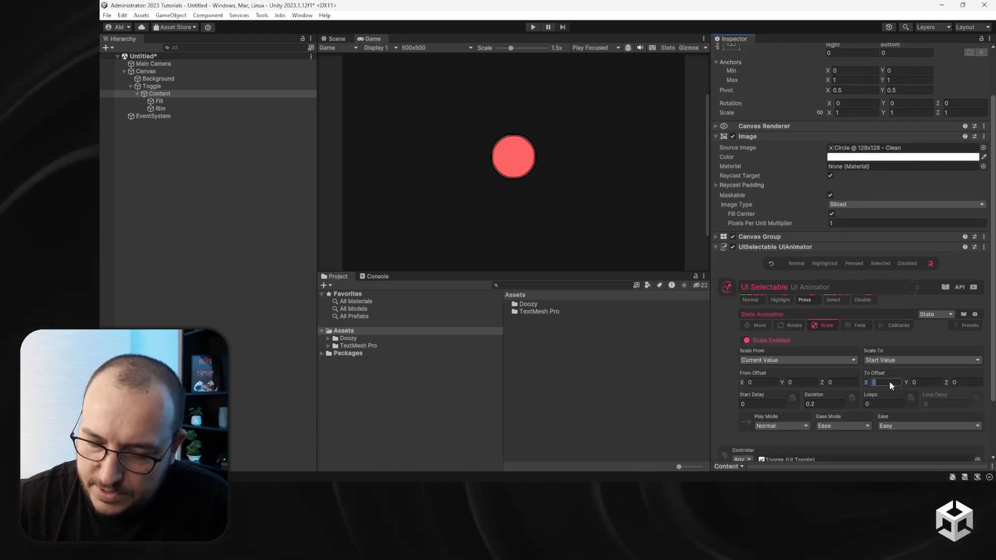
pyautogui.write('-0.2')
pyautogui.click(917, 383)
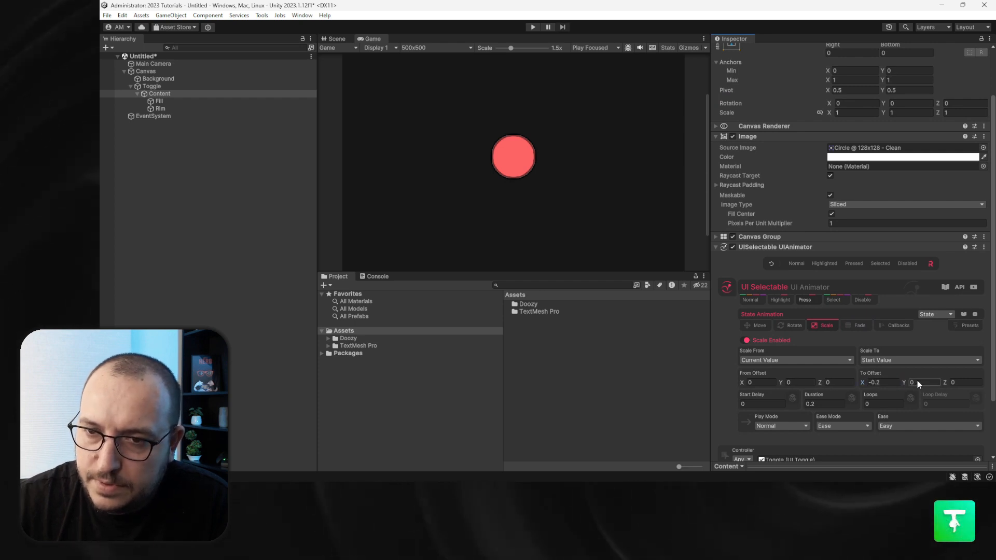
pyautogui.write('-0.2')
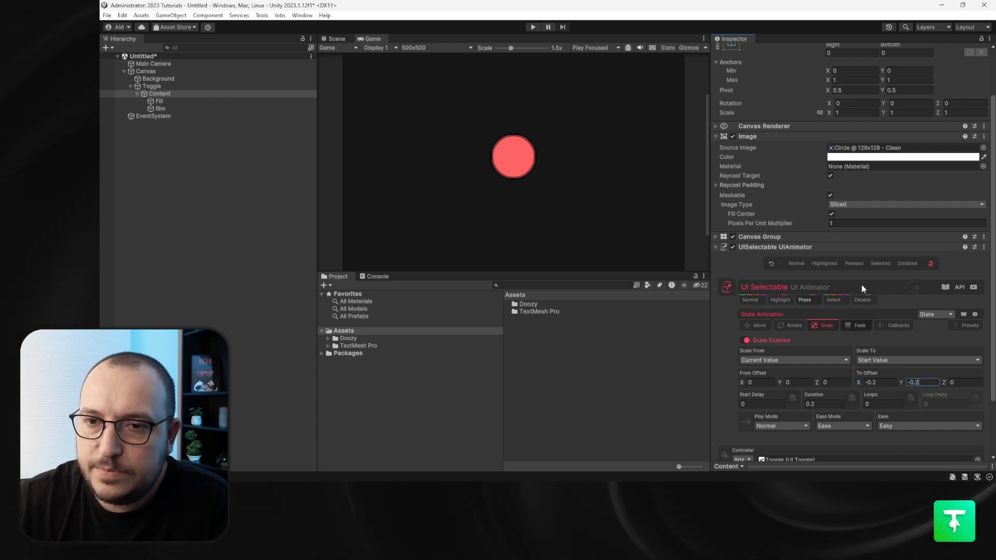
# Preview the Content animator's Pressed and Normal states in the game view.
pyautogui.click(851, 263)
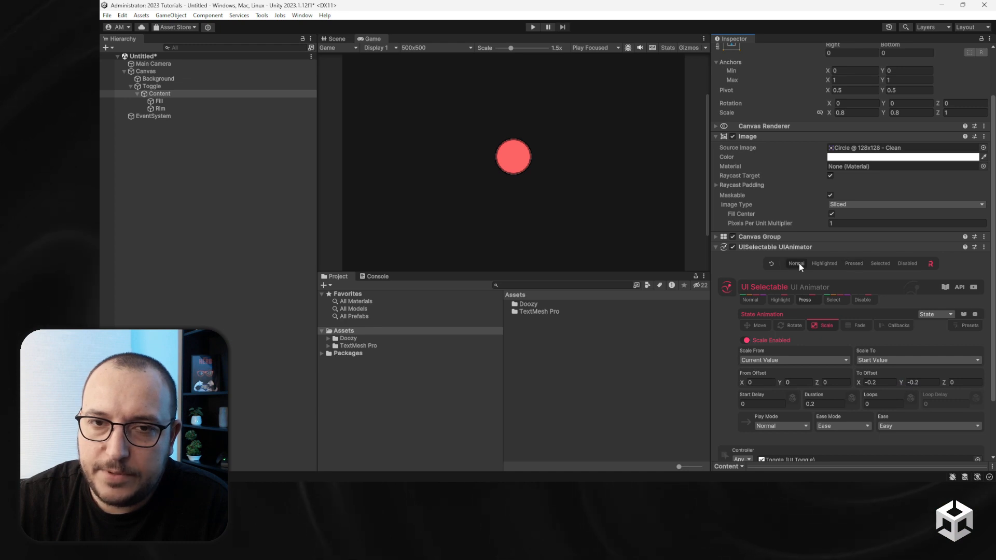
pyautogui.click(797, 263)
pyautogui.click(851, 263)
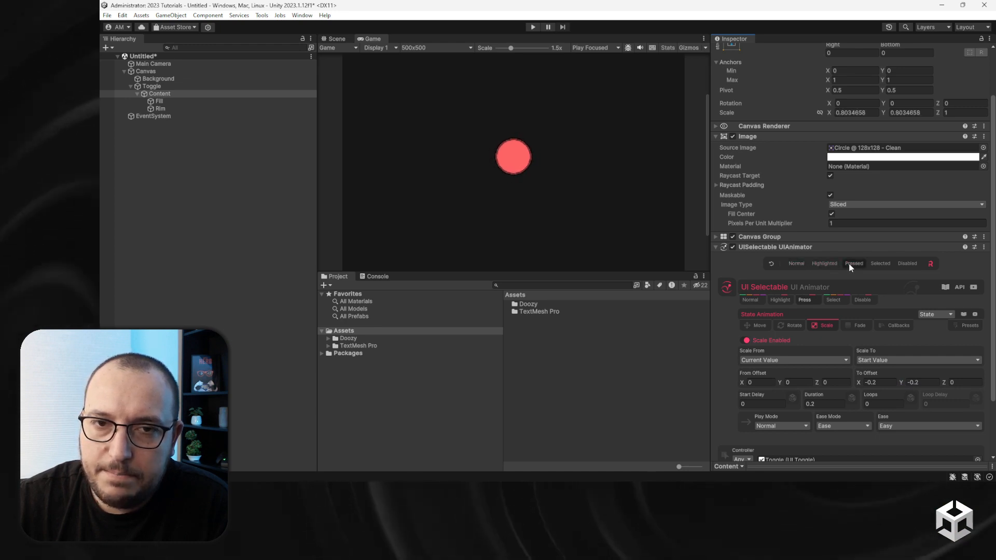
pyautogui.click(797, 263)
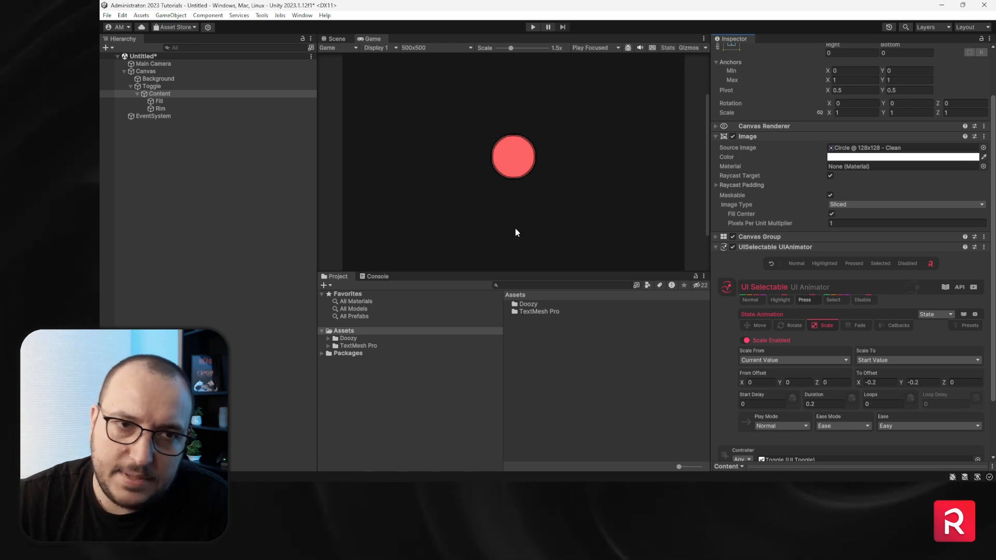
pyautogui.scroll(-3, 516, 198)
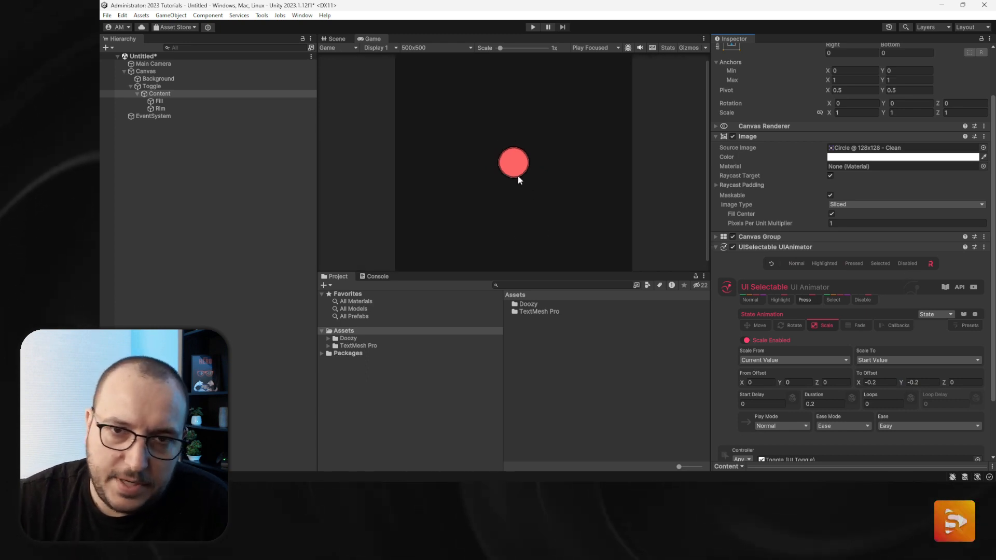
# Review the Toggle object and the Content animator's controller options On, Off and Any, keeping Any selected.
pyautogui.click(155, 87)
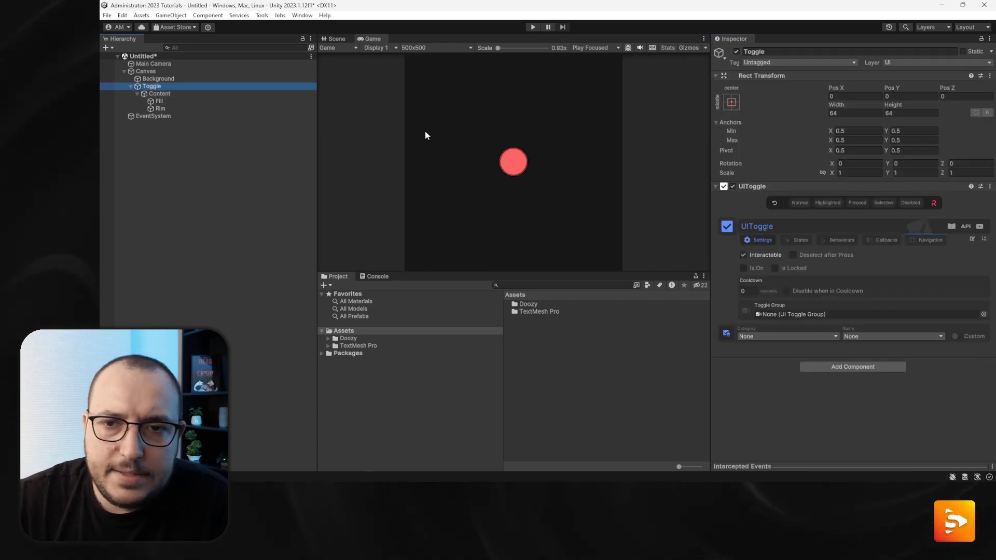
pyautogui.click(179, 93)
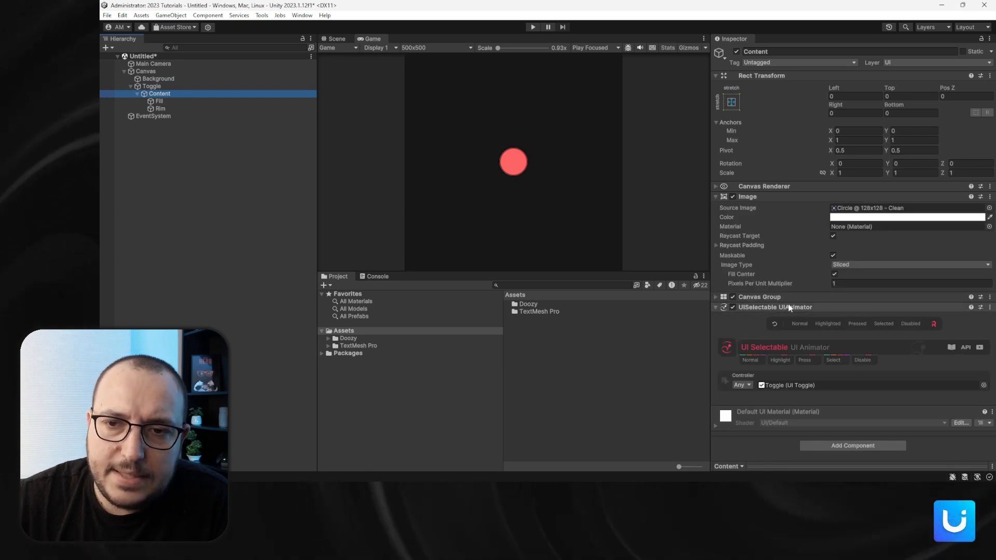
pyautogui.click(739, 387)
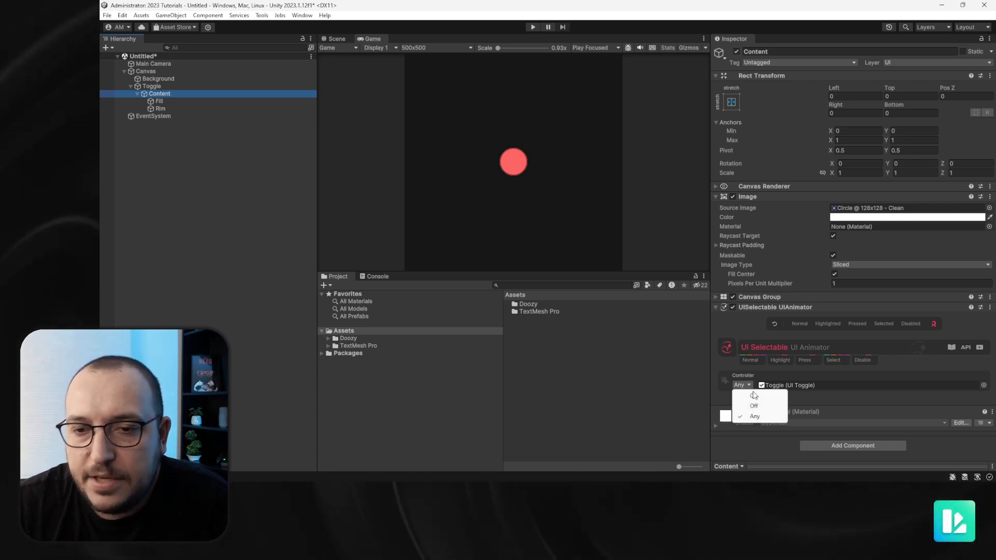
pyautogui.click(771, 419)
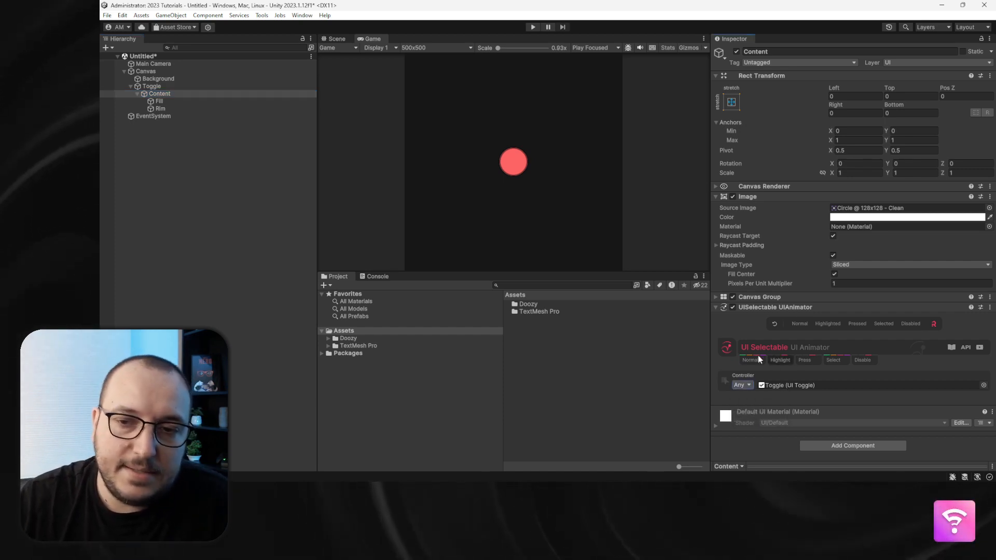
# Run the scene, test the toggle's highlight and press animations while inspecting the Toggle object, and stop play mode.
pyautogui.click(533, 27)
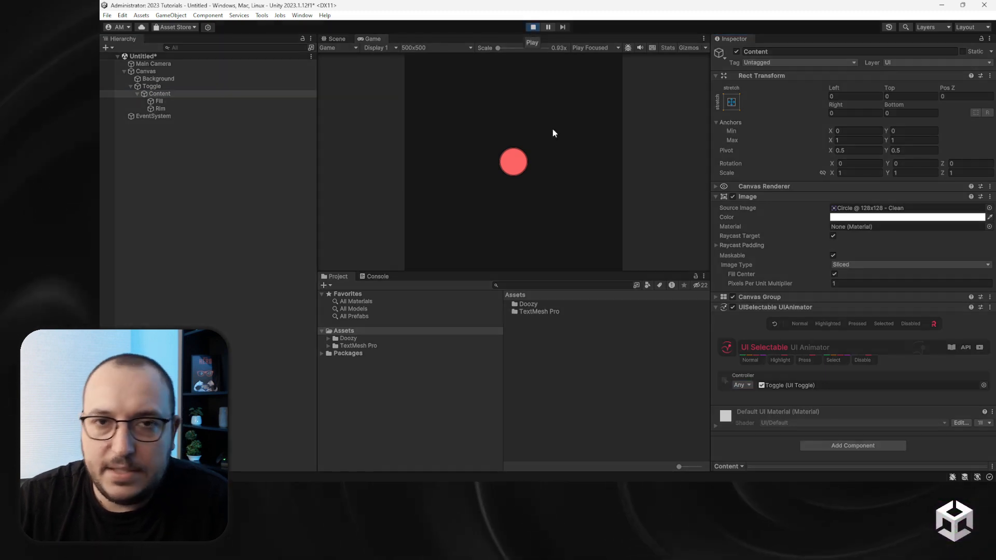
pyautogui.click(158, 88)
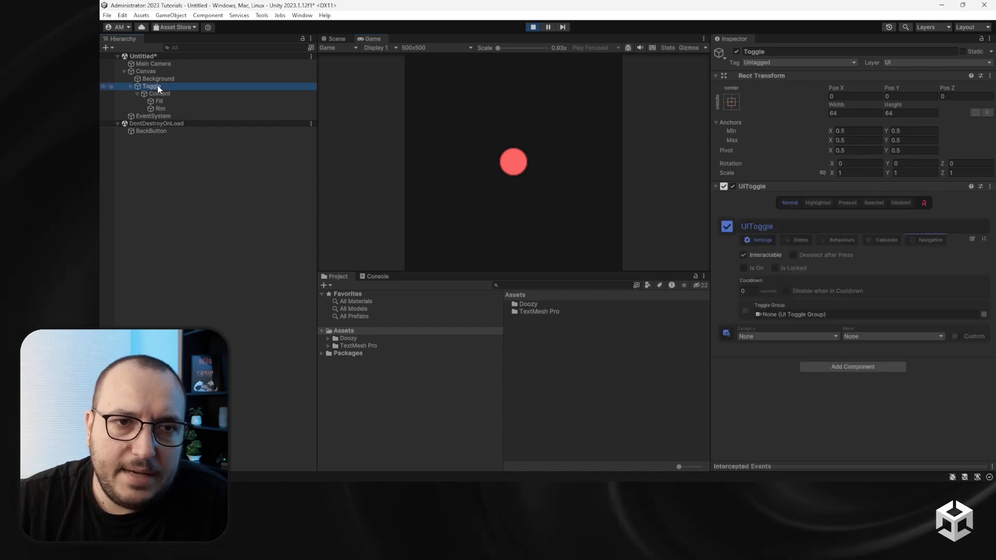
pyautogui.click(517, 157)
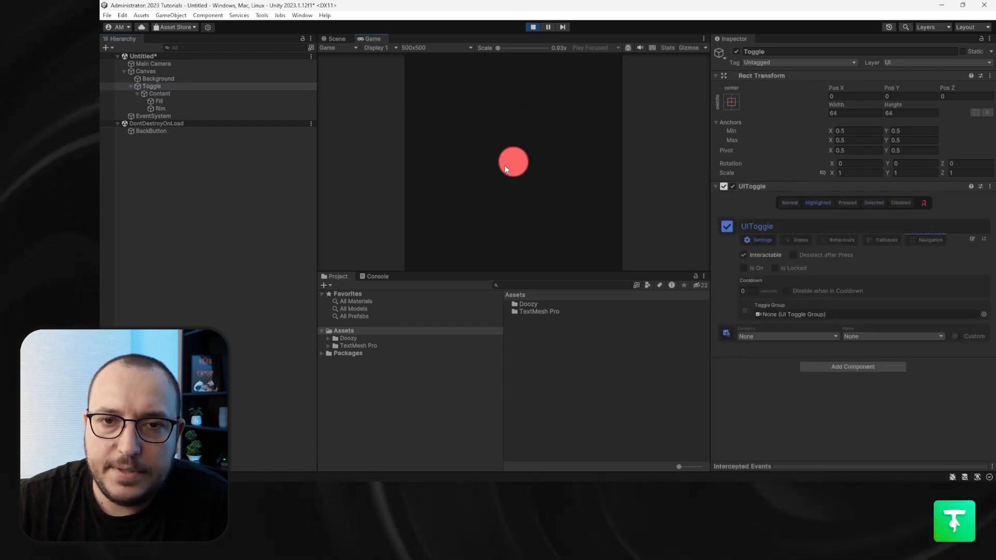
pyautogui.click(504, 165)
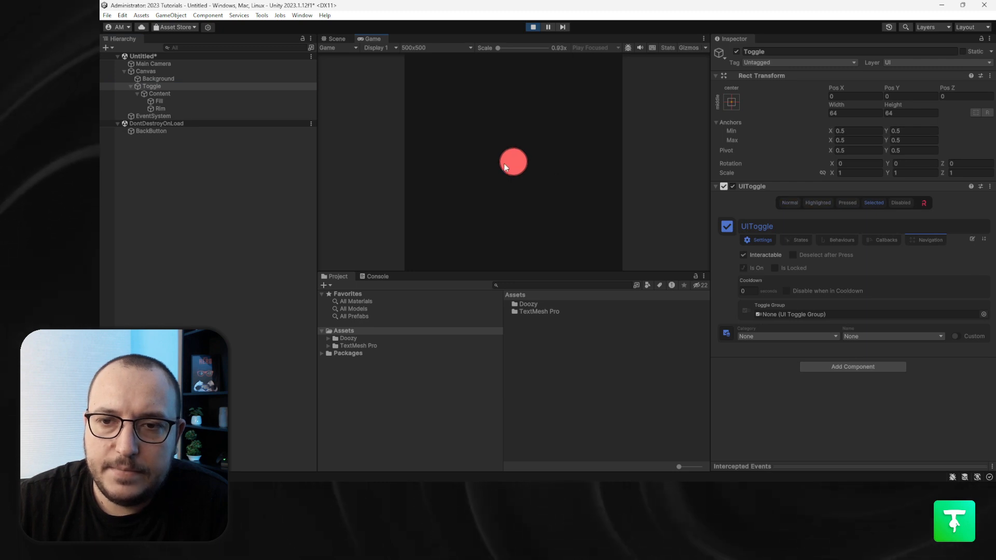
pyautogui.click(511, 164)
pyautogui.click(514, 165)
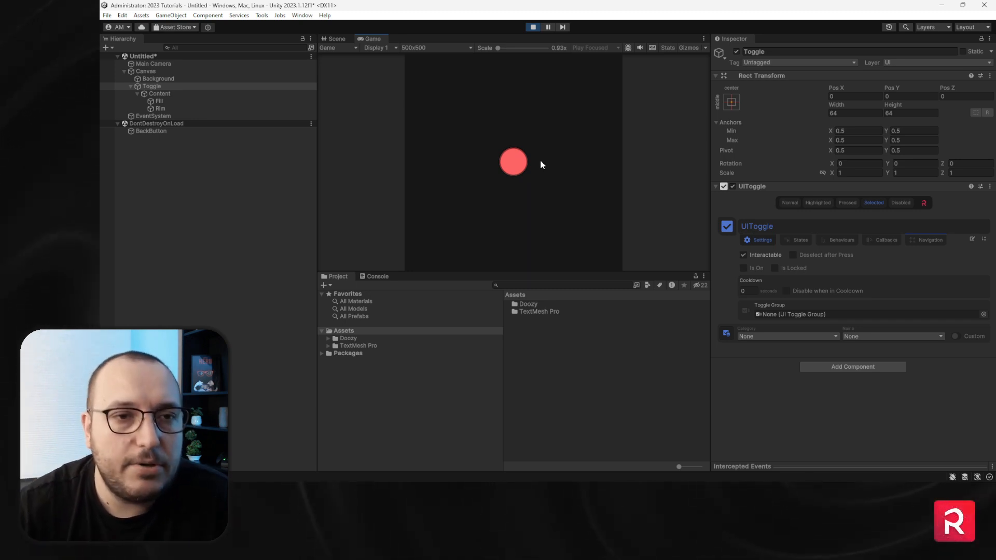
pyautogui.click(533, 27)
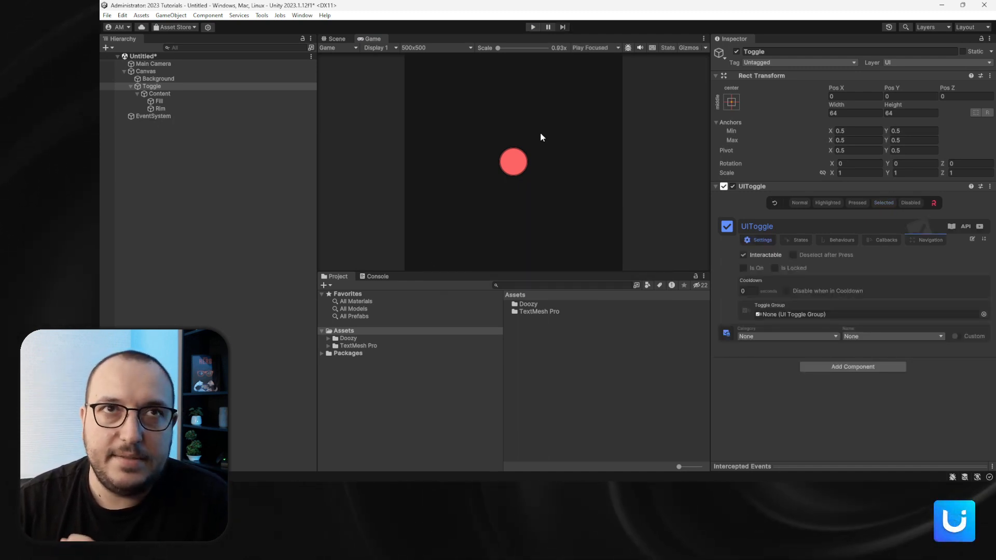
# Inset the Fill object by setting its Left, Top, Right and Bottom offsets to 16.
pyautogui.click(207, 101)
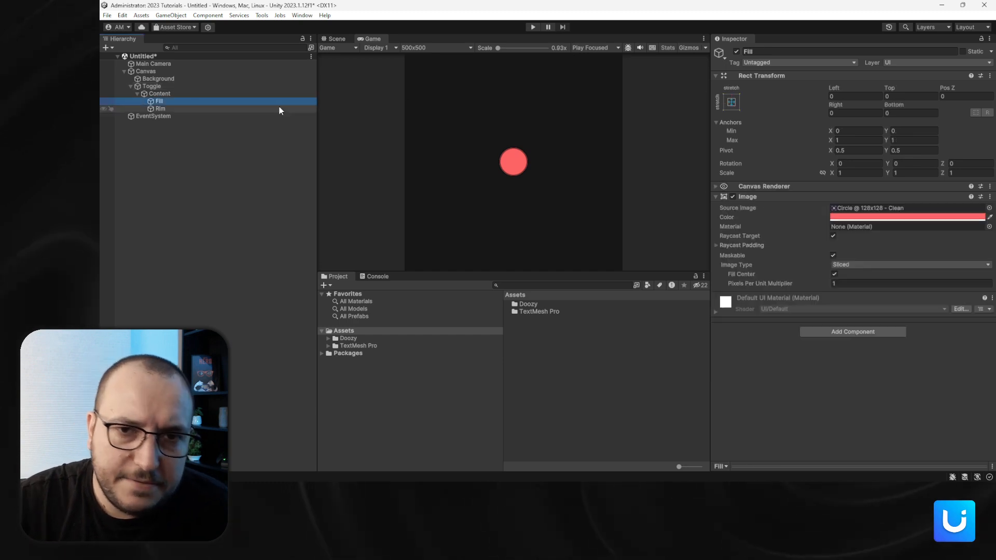
pyautogui.click(838, 96)
pyautogui.write('32')
pyautogui.press('Tab')
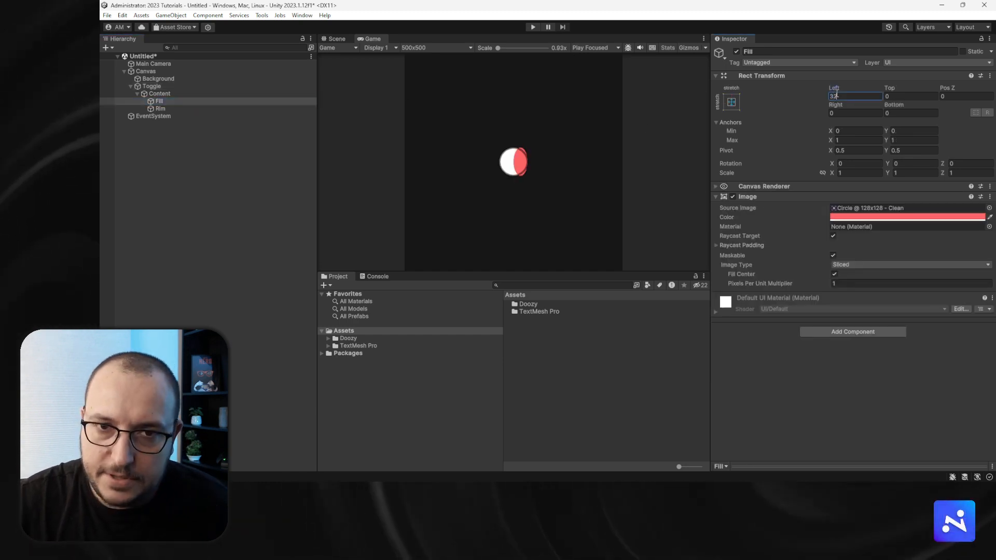
pyautogui.write('16')
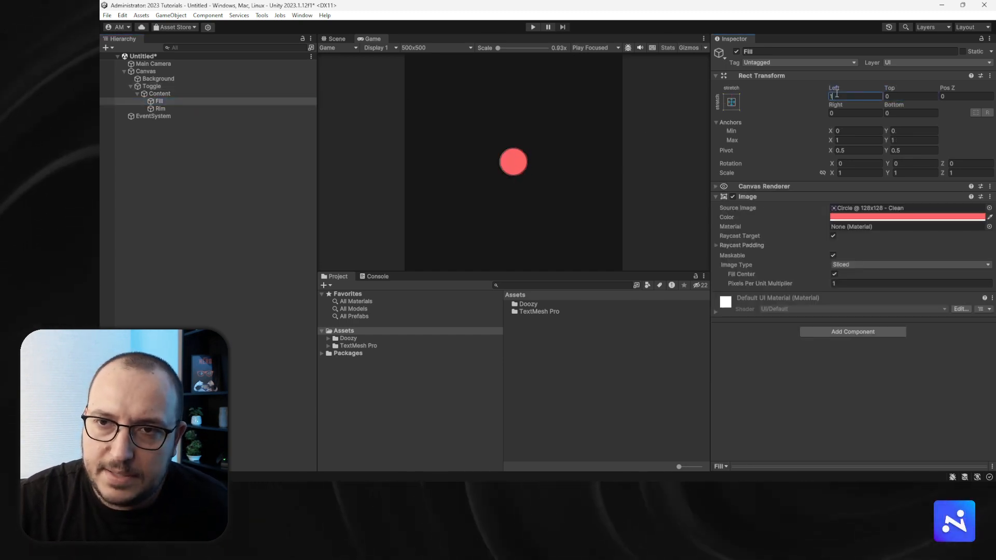
pyautogui.press('Tab')
pyautogui.write('16')
pyautogui.press('Tab')
pyautogui.write('16')
pyautogui.press('Tab')
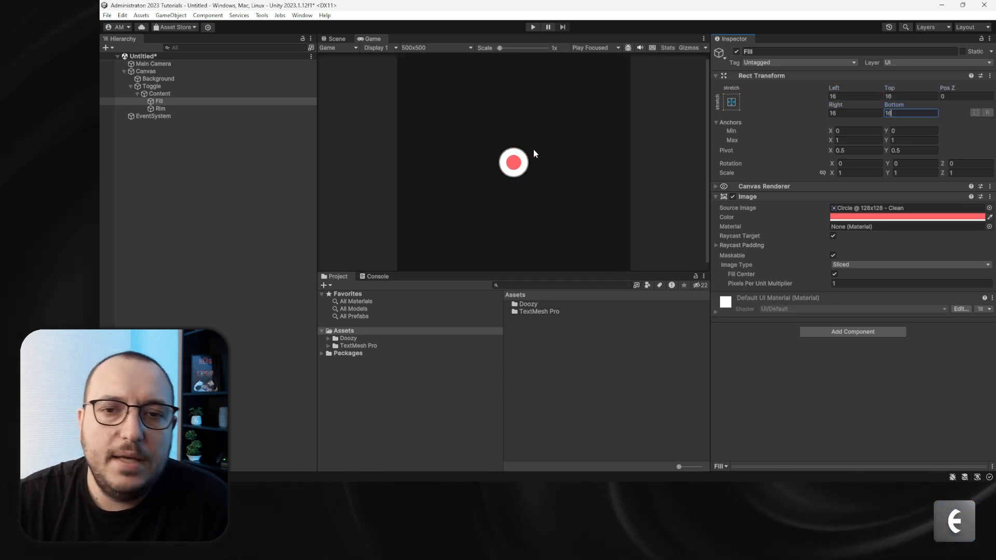
pyautogui.scroll(5, 533, 153)
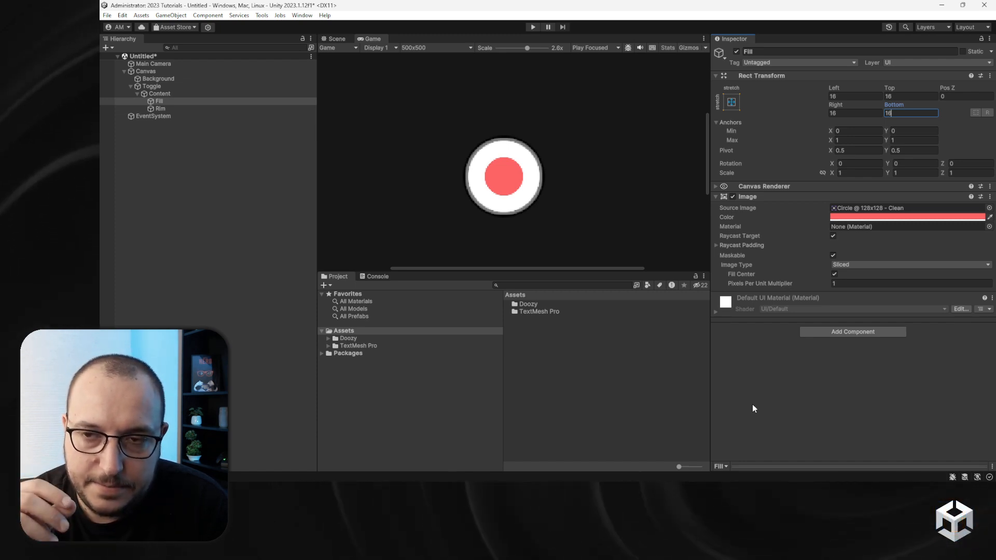
# Add a UIToggle Color Animator component to the Fill object.
pyautogui.click(836, 333)
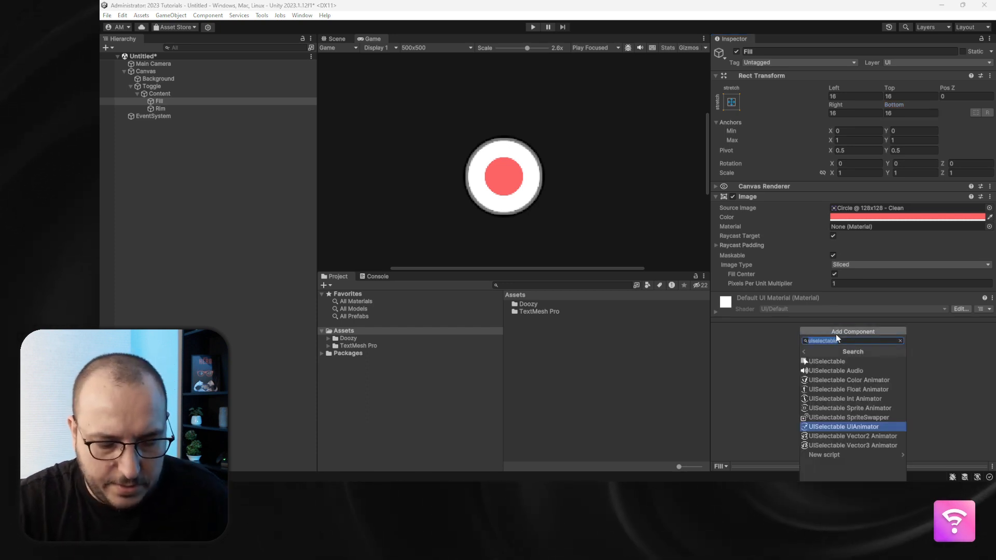
pyautogui.write('uitoggle')
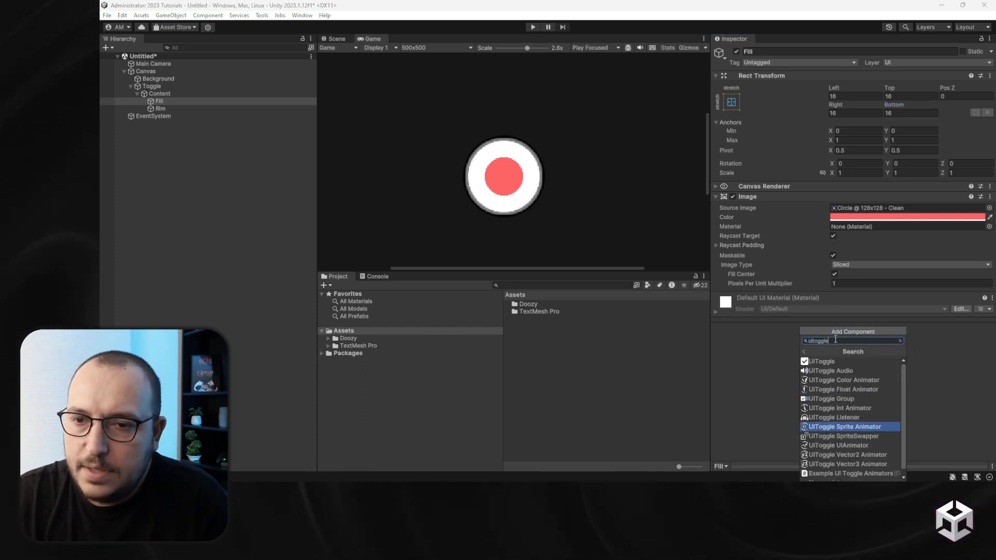
pyautogui.click(848, 380)
pyautogui.scroll(-1, 841, 364)
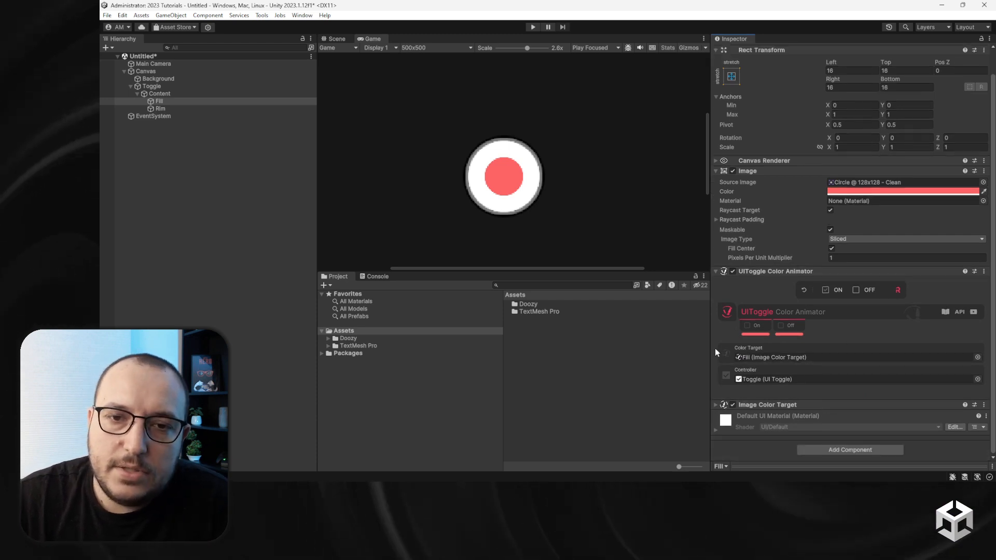
# Set the To Color of the Color Animator's Off animation to Custom Value.
pyautogui.click(790, 326)
pyautogui.click(759, 357)
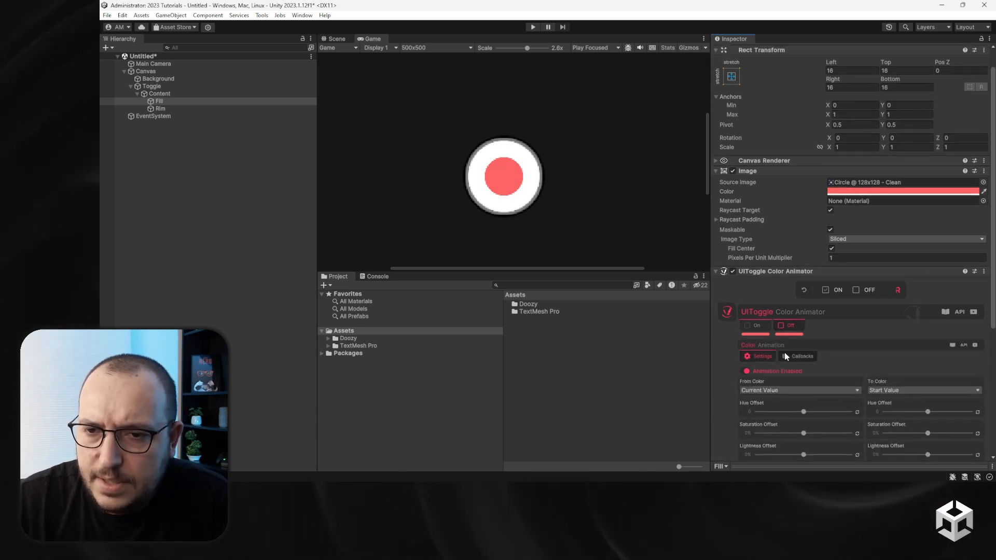
pyautogui.click(895, 390)
pyautogui.click(903, 420)
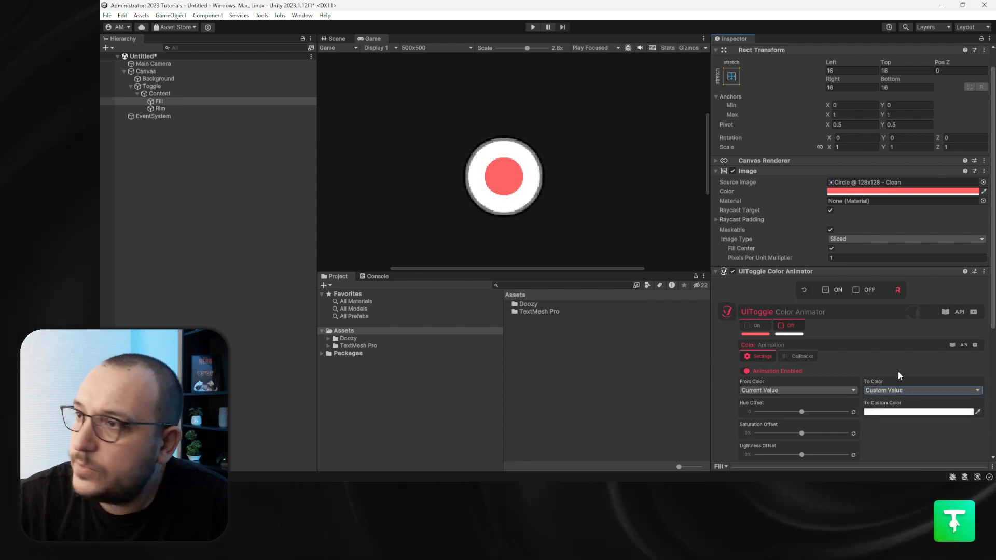
# Set the Off animation's custom color to grey 7C7C7C by sampling the rim in the game view.
pyautogui.scroll(-4, 898, 372)
pyautogui.scroll(-1, 898, 372)
pyautogui.click(887, 286)
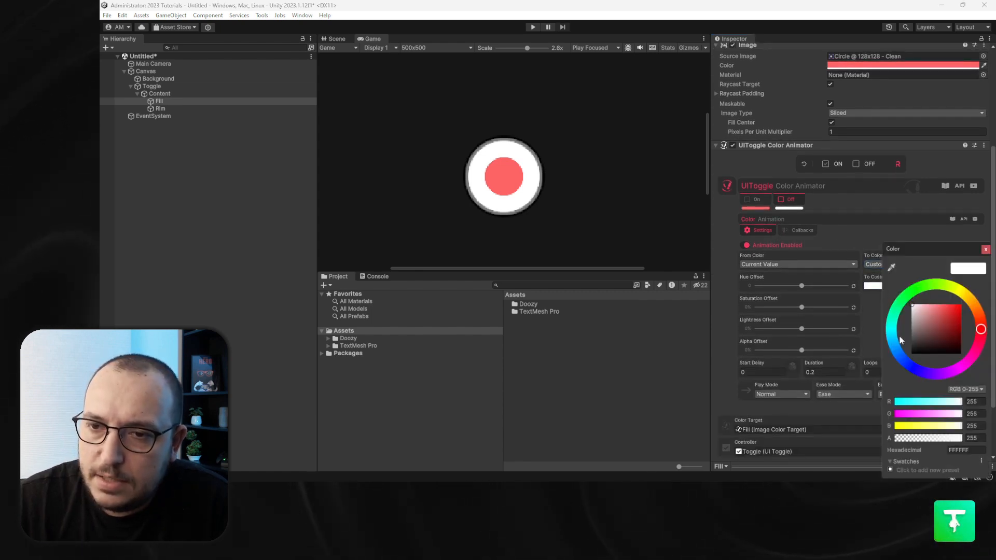
pyautogui.click(917, 338)
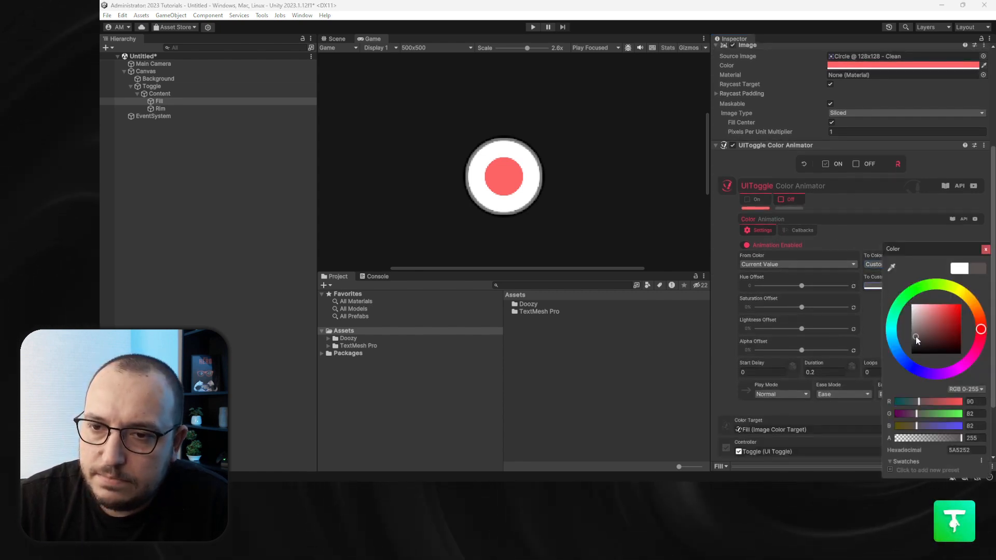
pyautogui.click(893, 267)
pyautogui.click(536, 158)
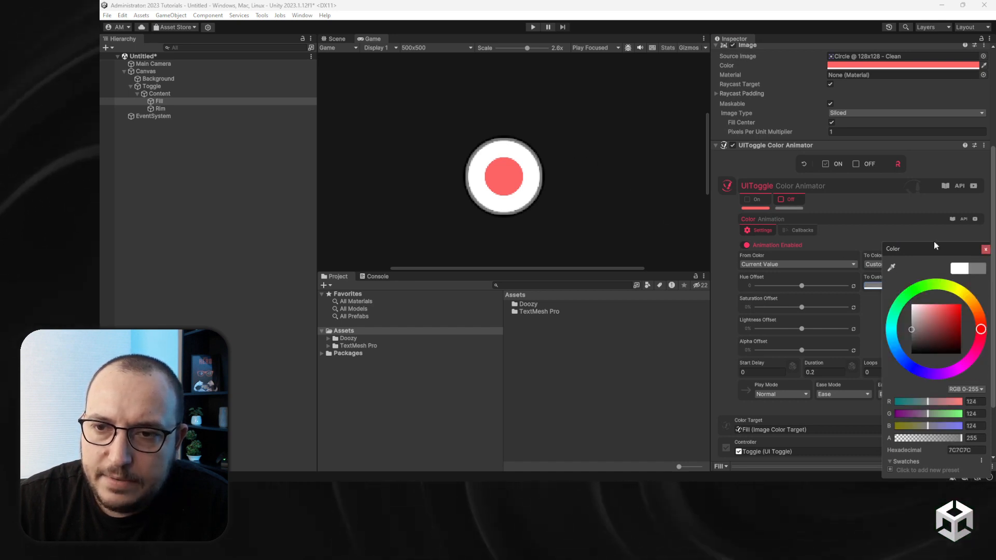
pyautogui.click(983, 250)
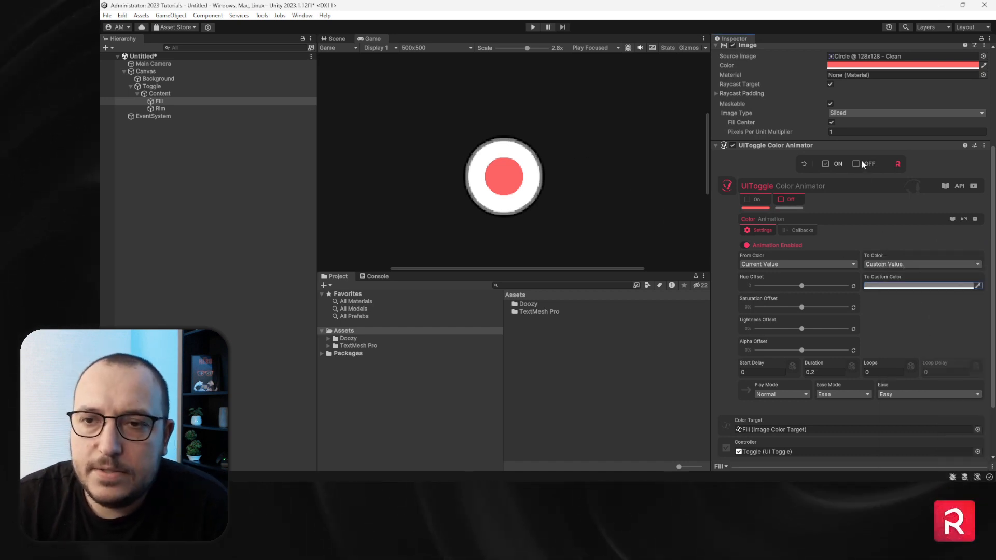
# Preview the Fill Color Animator's On and Off states and review its color target and controller.
pyautogui.click(845, 164)
pyautogui.click(839, 164)
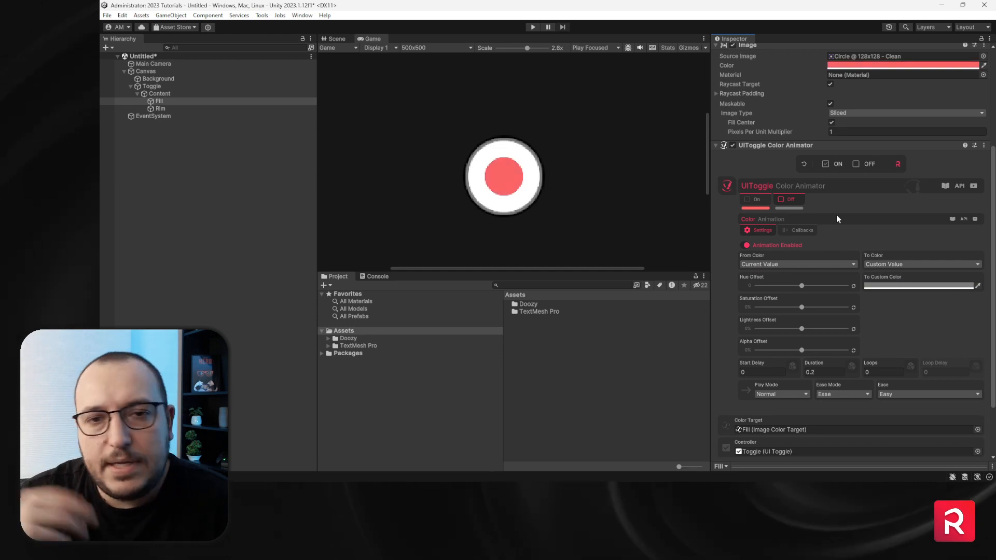
pyautogui.scroll(-3, 838, 223)
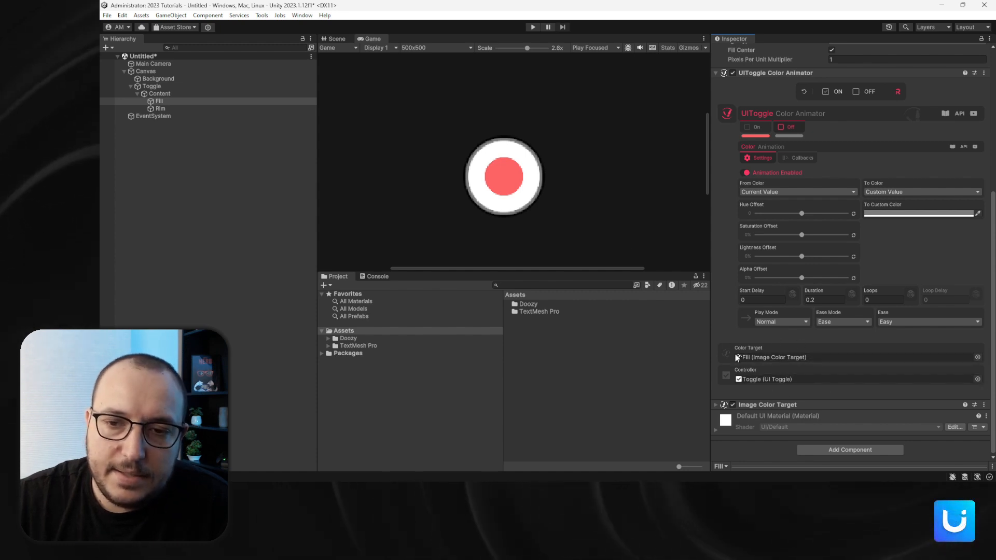
# Run the scene to check the toggle's fill, stop play mode and reset the game view scale to 1x.
pyautogui.click(531, 28)
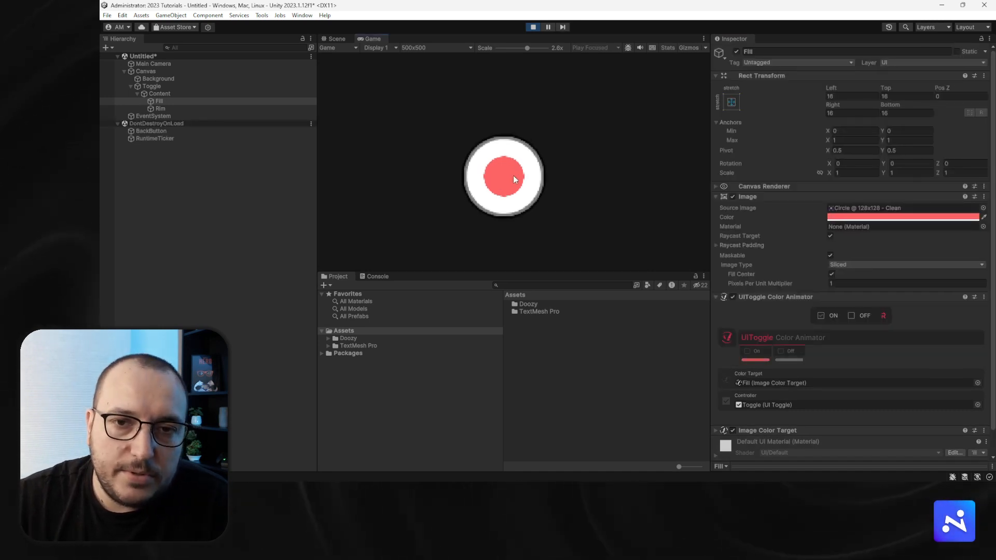
pyautogui.hotkey('ctrl', 'p')
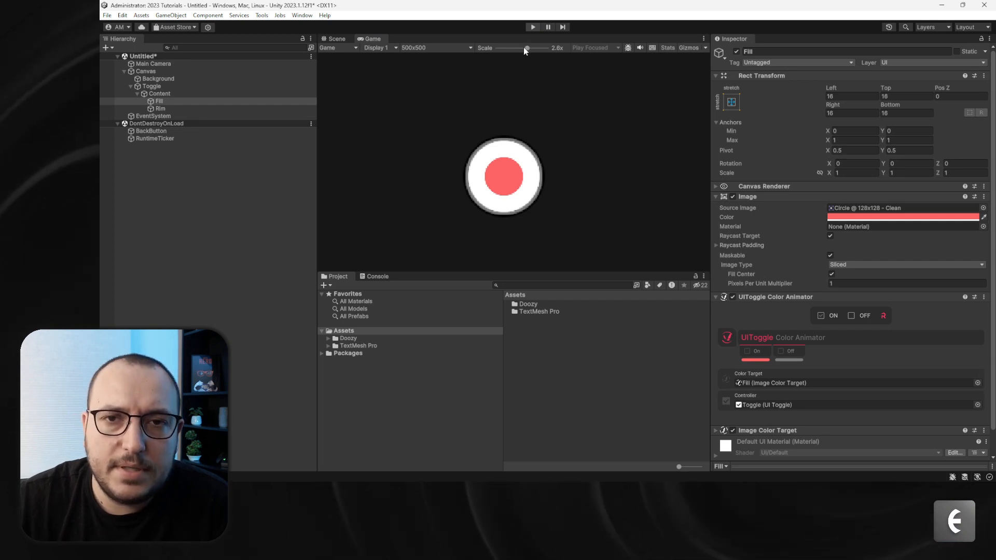
pyautogui.moveTo(524, 48); pyautogui.dragTo(500, 48)
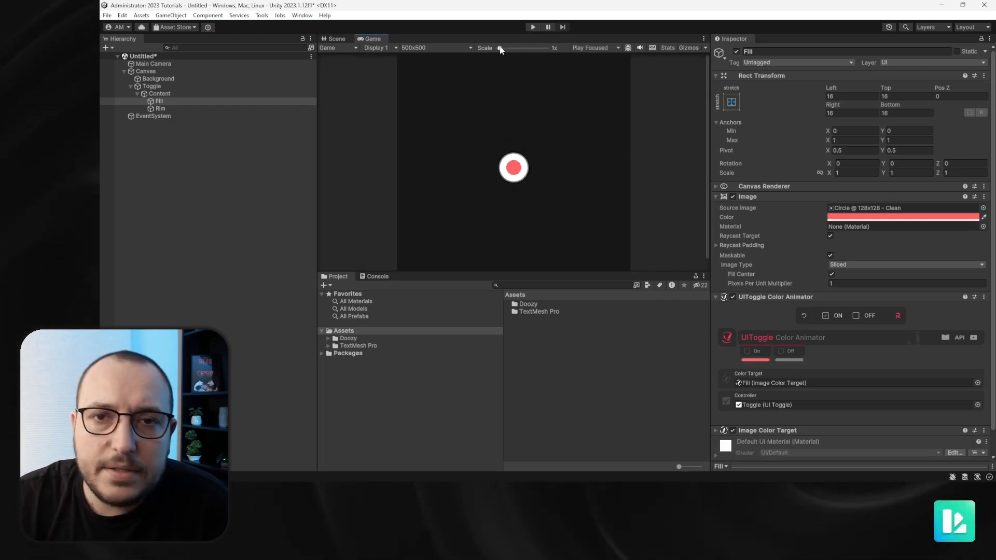
# Run the scene again, switch the toggle on and off while inspecting the Toggle object's Is On option, and stop play mode.
pyautogui.click(530, 27)
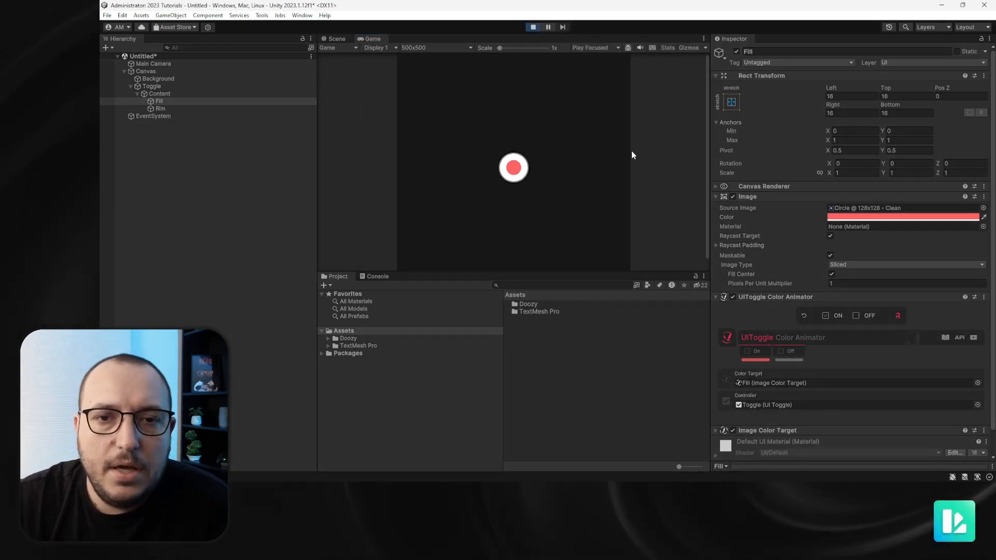
pyautogui.click(513, 180)
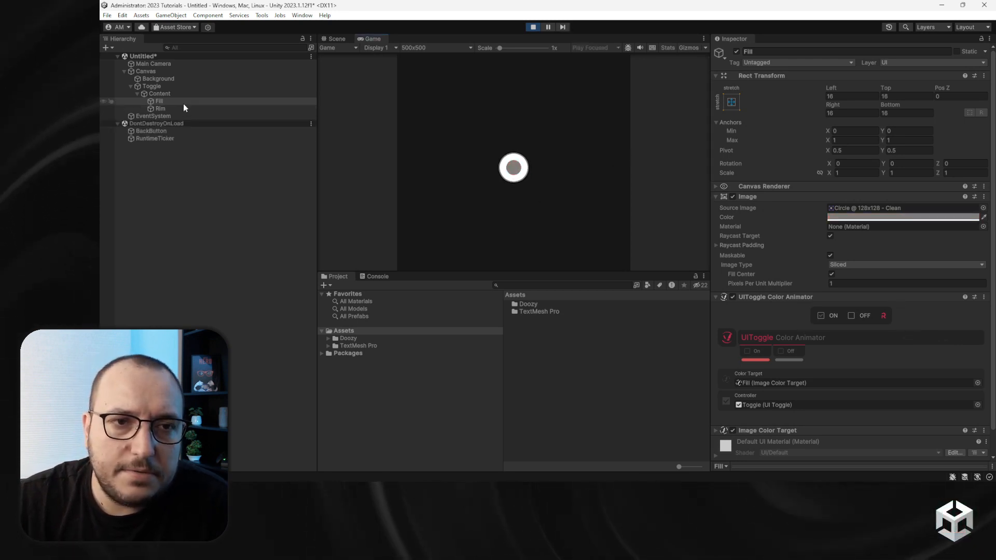
pyautogui.click(161, 87)
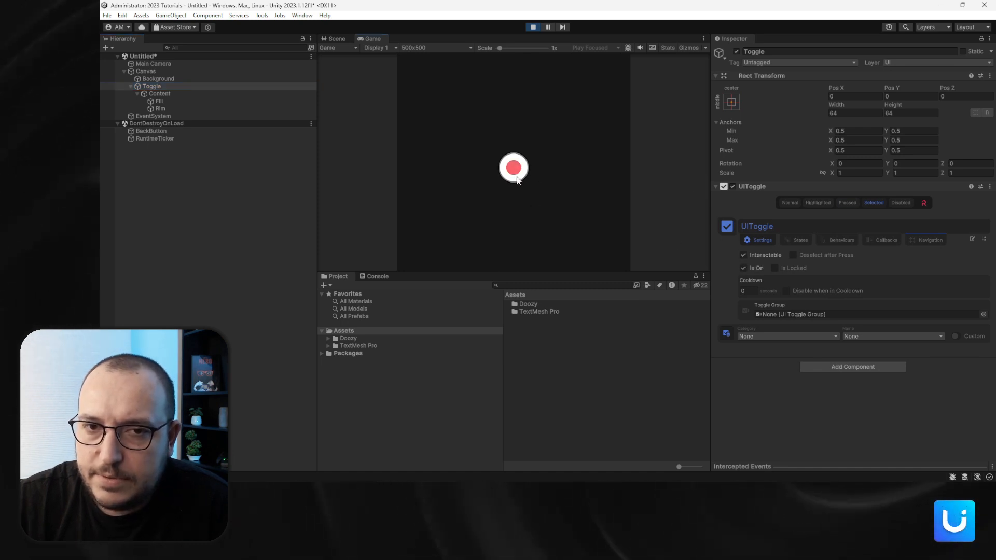
pyautogui.click(533, 27)
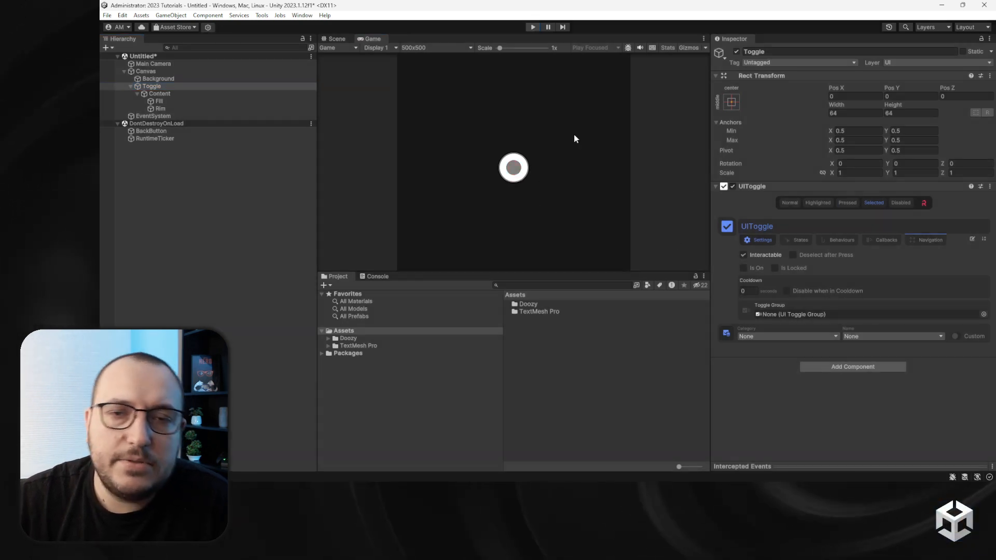
# Add a UIToggle UIAnimator component to the Fill object and preview its On state.
pyautogui.click(167, 104)
pyautogui.scroll(-2, 851, 312)
pyautogui.click(855, 450)
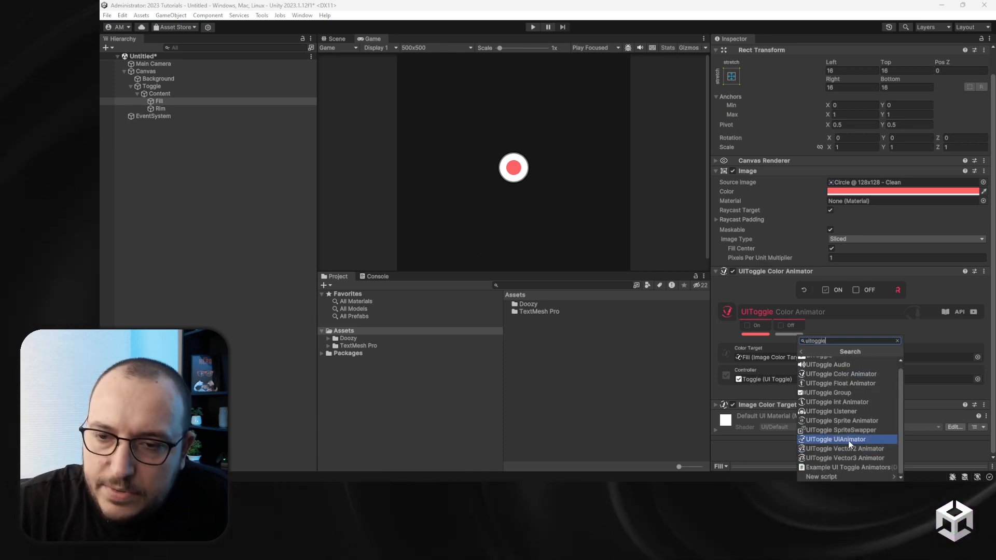
pyautogui.click(852, 444)
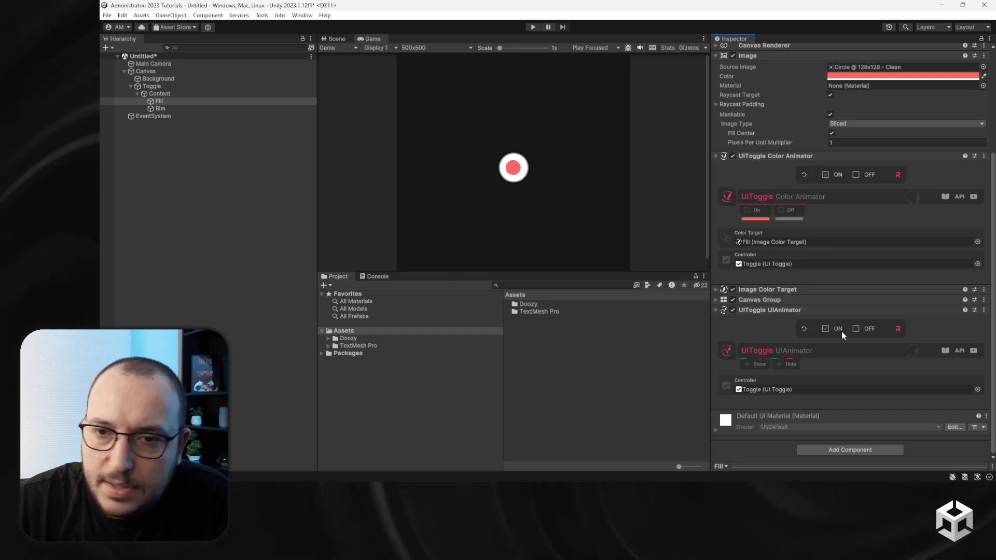
pyautogui.click(825, 329)
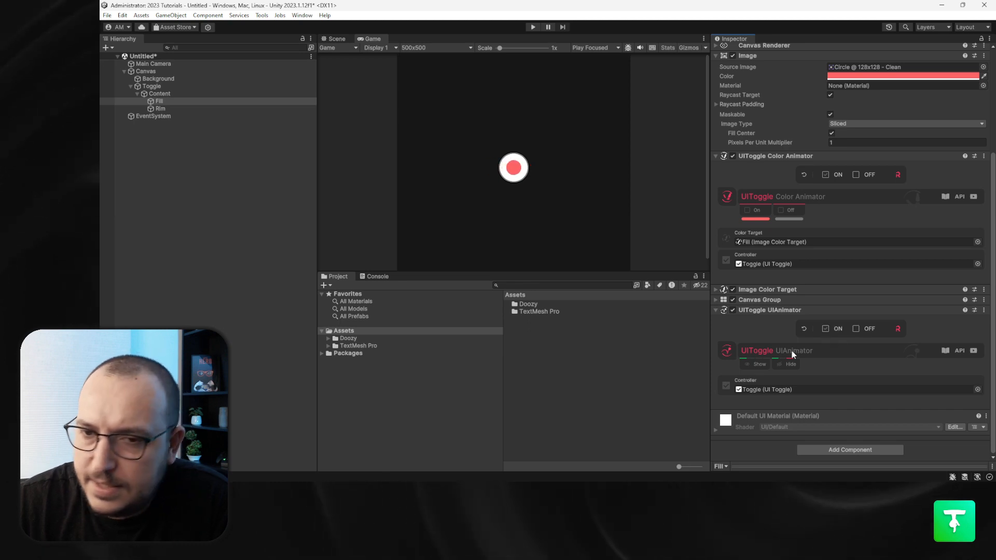
# Disable the Move animation in the Fill UIAnimator's Show animation.
pyautogui.click(763, 364)
pyautogui.click(758, 364)
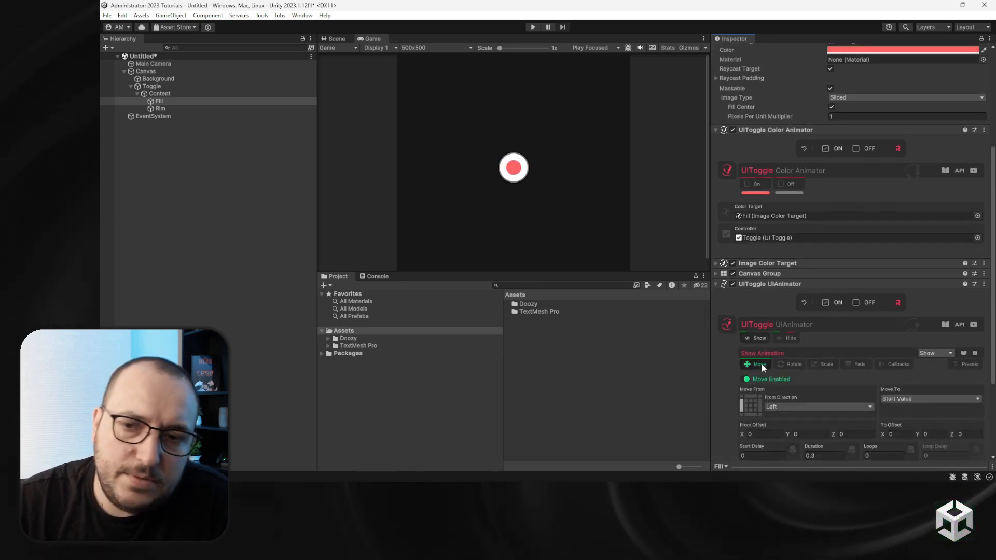
pyautogui.scroll(-3, 794, 364)
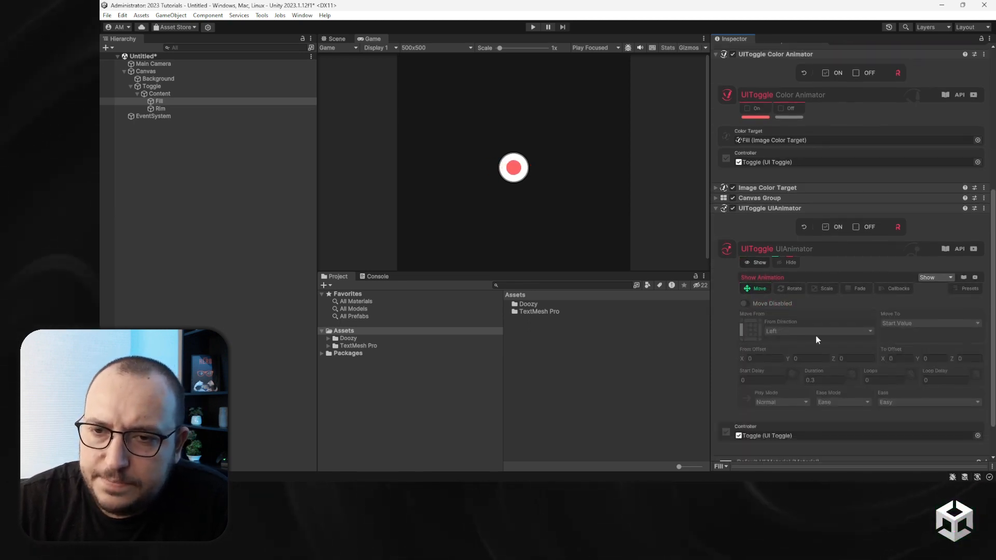
# Enable Scale in the Show animation with Scale From set to Current Value, and preview the On state.
pyautogui.click(817, 289)
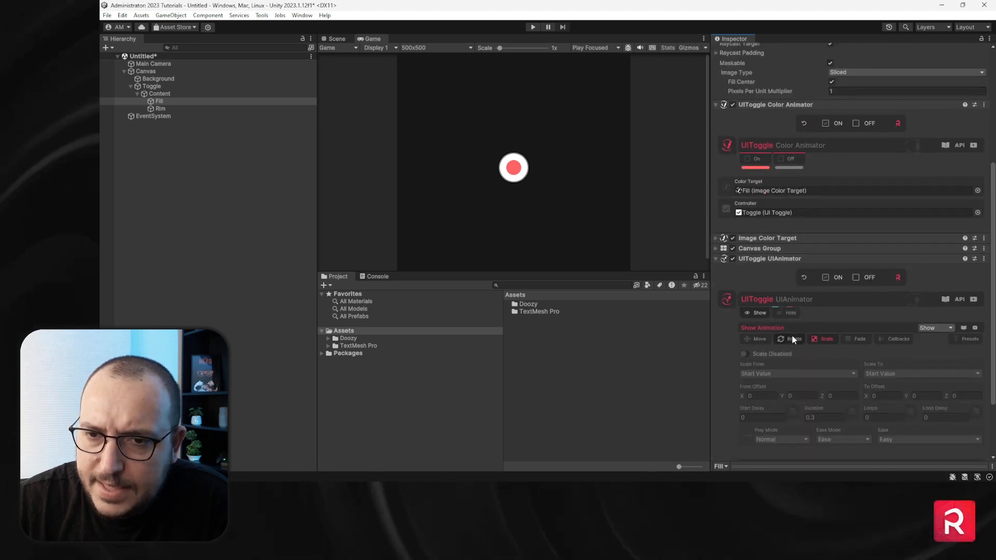
pyautogui.click(755, 304)
pyautogui.click(764, 323)
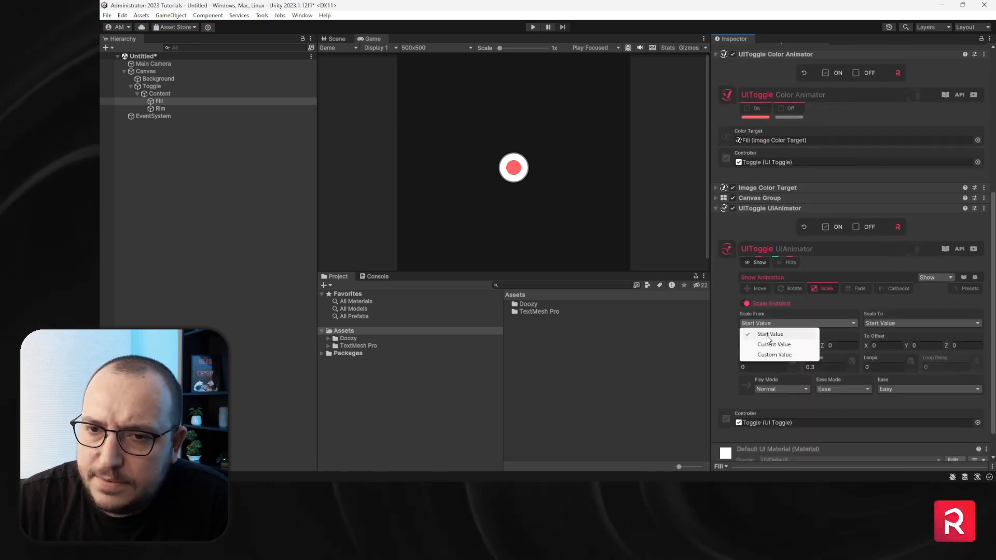
pyautogui.click(774, 345)
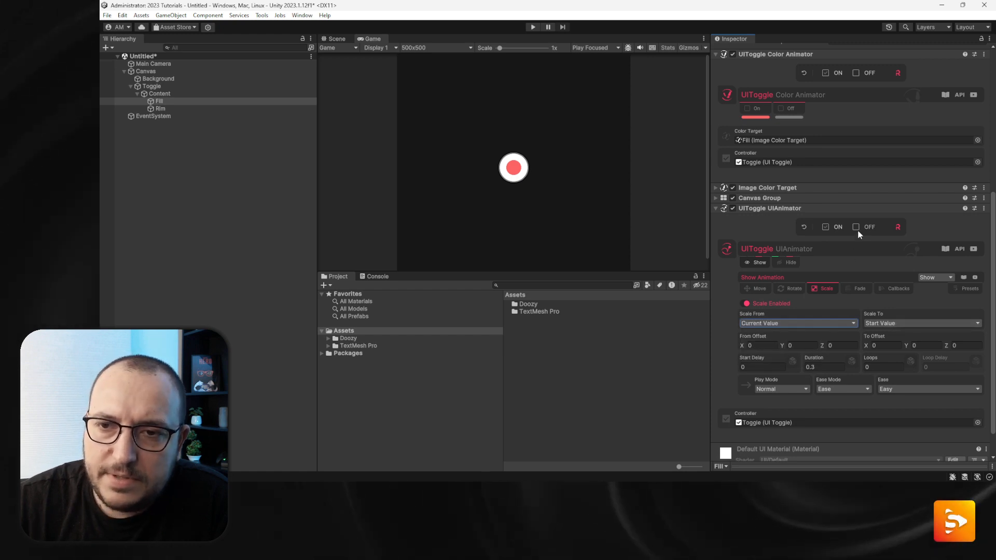
pyautogui.click(836, 228)
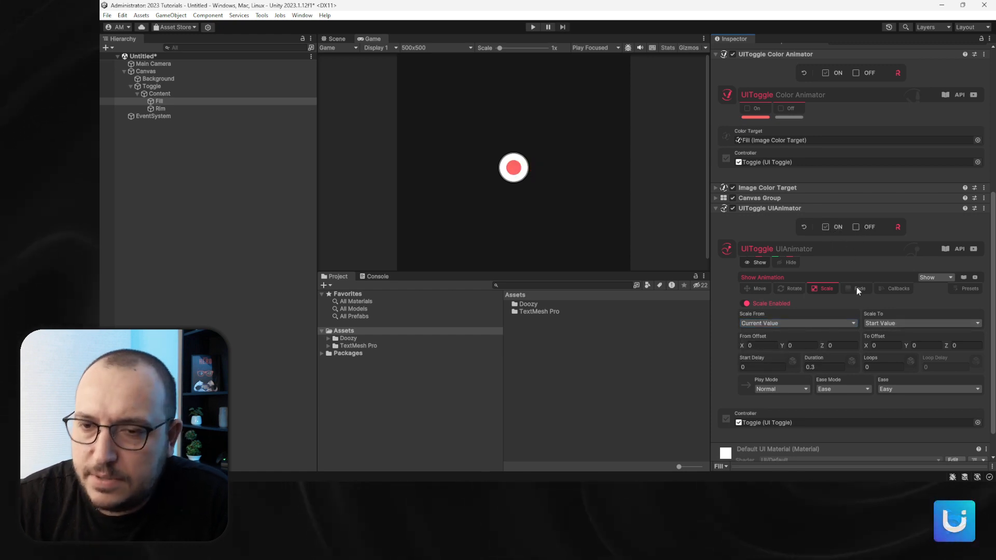
# Disable Move and enable Scale in the Fill UIAnimator's Hide animation.
pyautogui.click(793, 262)
pyautogui.click(756, 375)
pyautogui.scroll(-3, 767, 358)
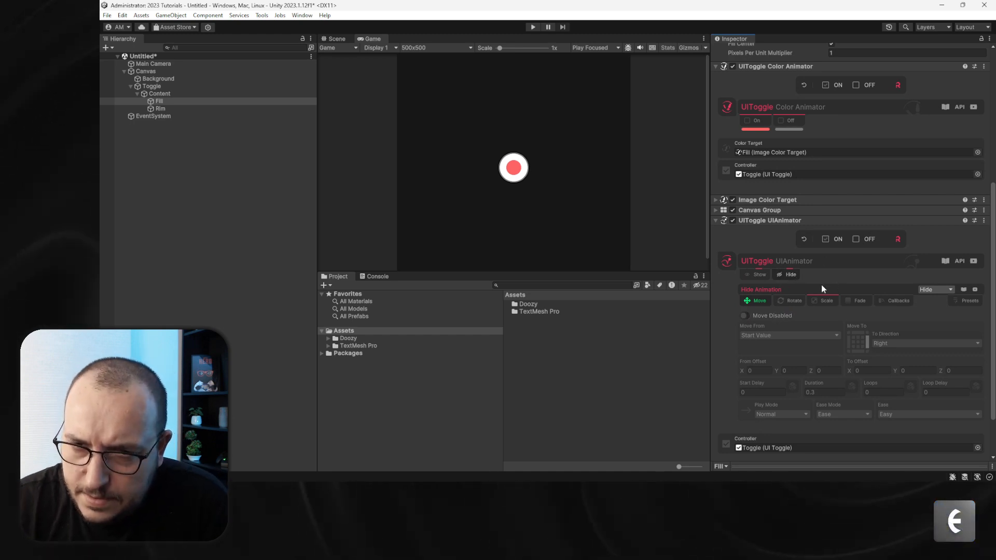
pyautogui.click(761, 316)
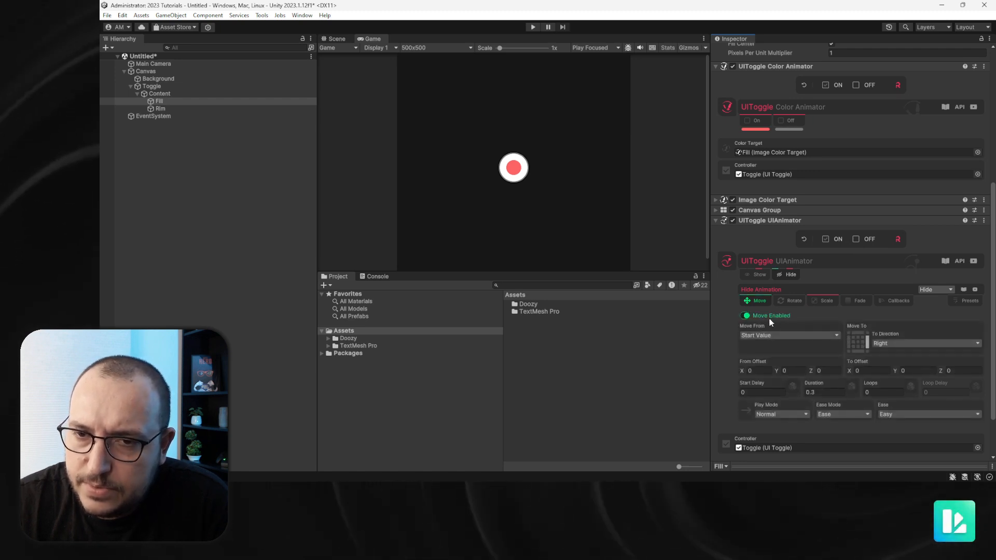
pyautogui.click(818, 300)
pyautogui.scroll(-3, 798, 362)
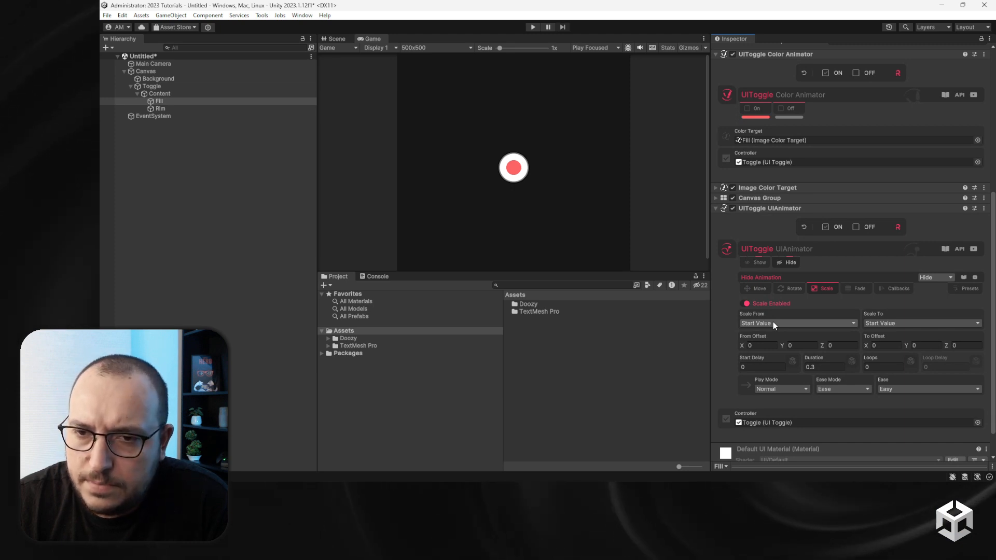
# Try a To Offset of 0.1 on X and Y for the Fill's Hide scale and preview the Off state.
pyautogui.click(880, 322)
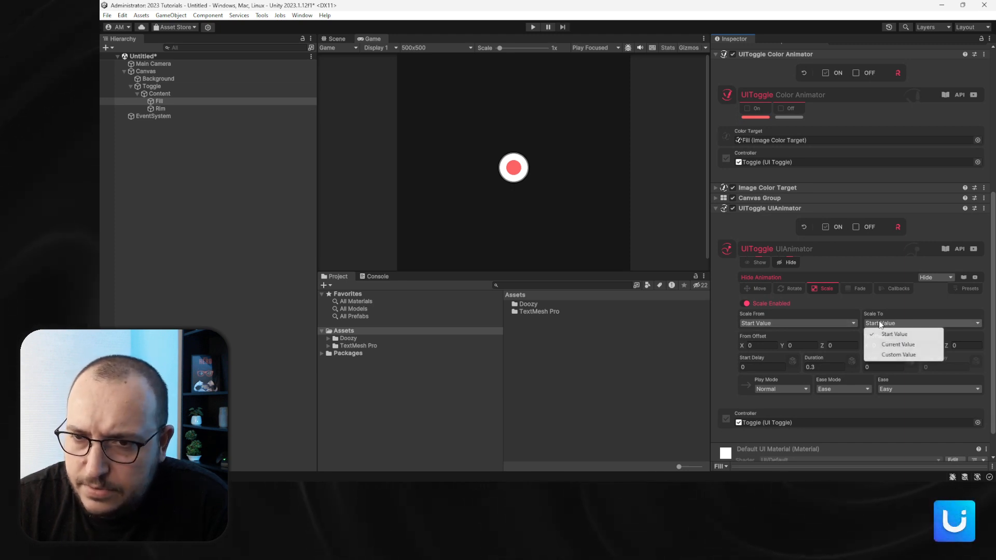
pyautogui.click(890, 335)
pyautogui.click(891, 346)
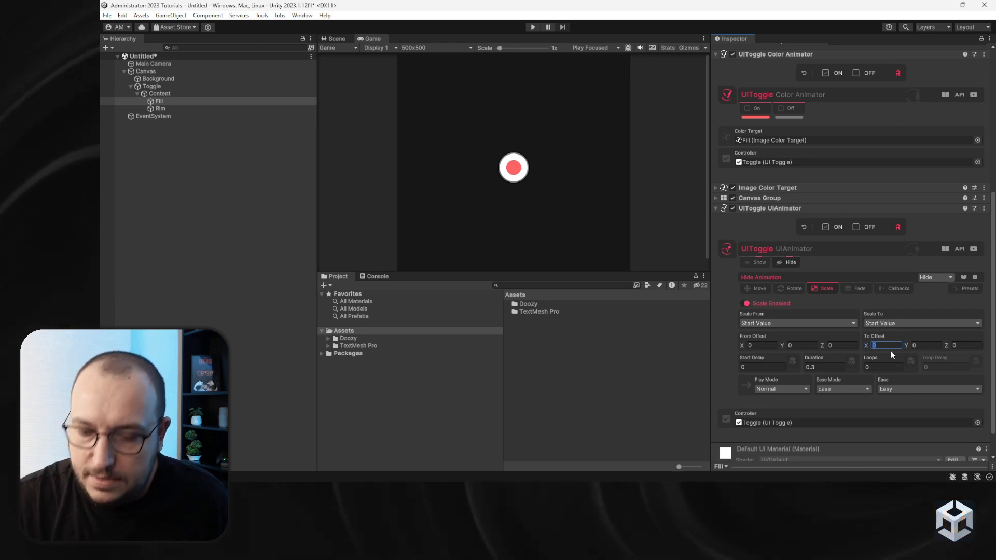
pyautogui.write('8')
pyautogui.press('Tab')
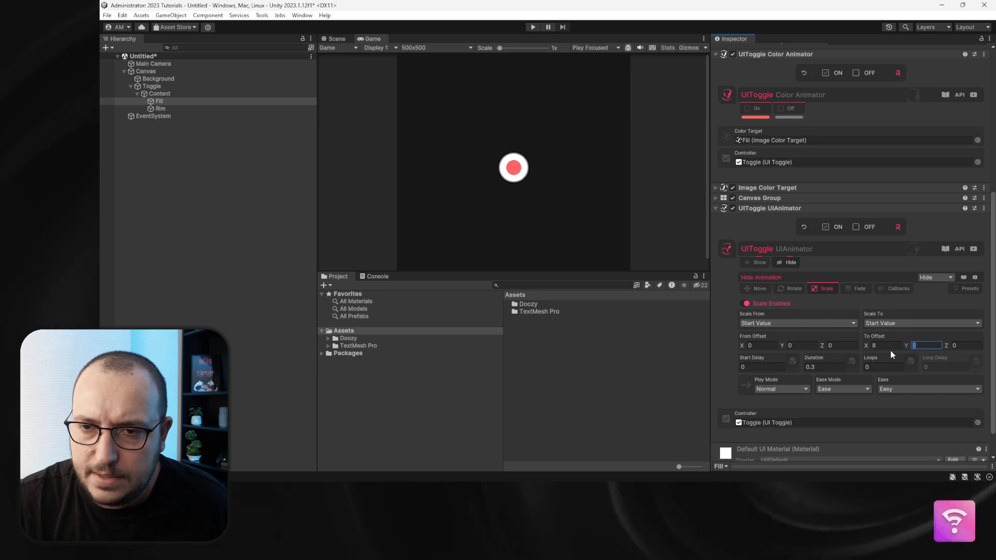
pyautogui.click(889, 345)
pyautogui.write('0.1')
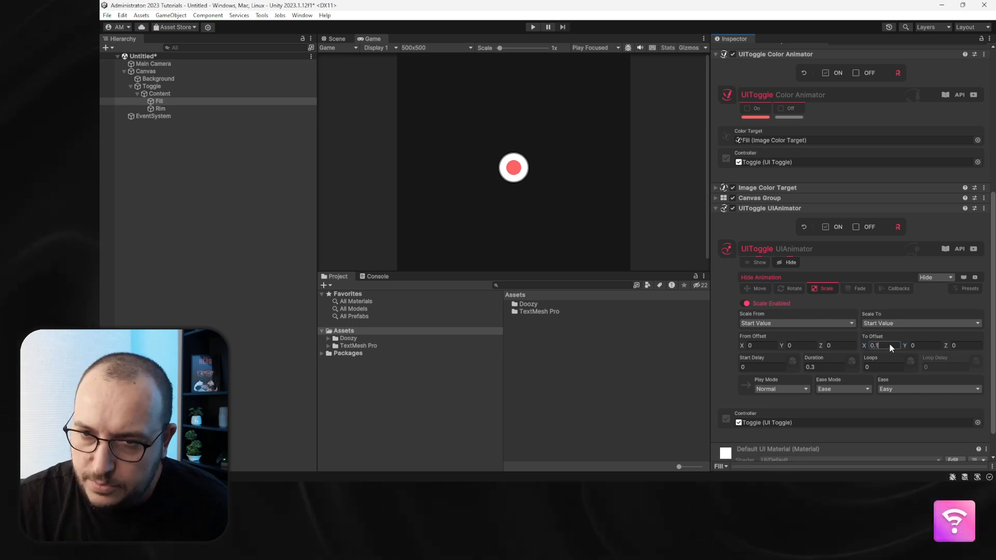
pyautogui.press('Tab')
pyautogui.write('0.1')
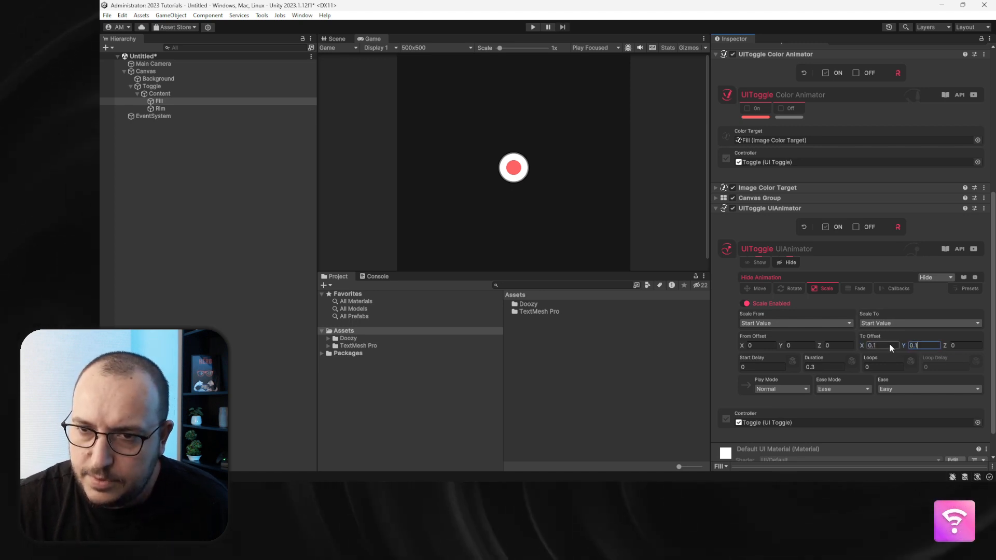
pyautogui.click(856, 227)
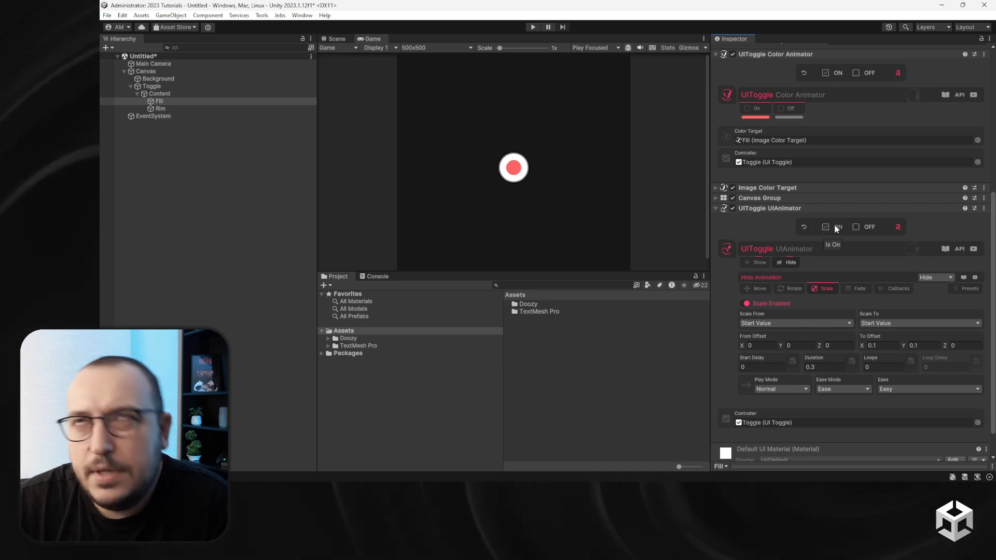
# Reset the Hide scale's To Offset to 0 on X and Y and set its Scale From to Current Value.
pyautogui.click(883, 348)
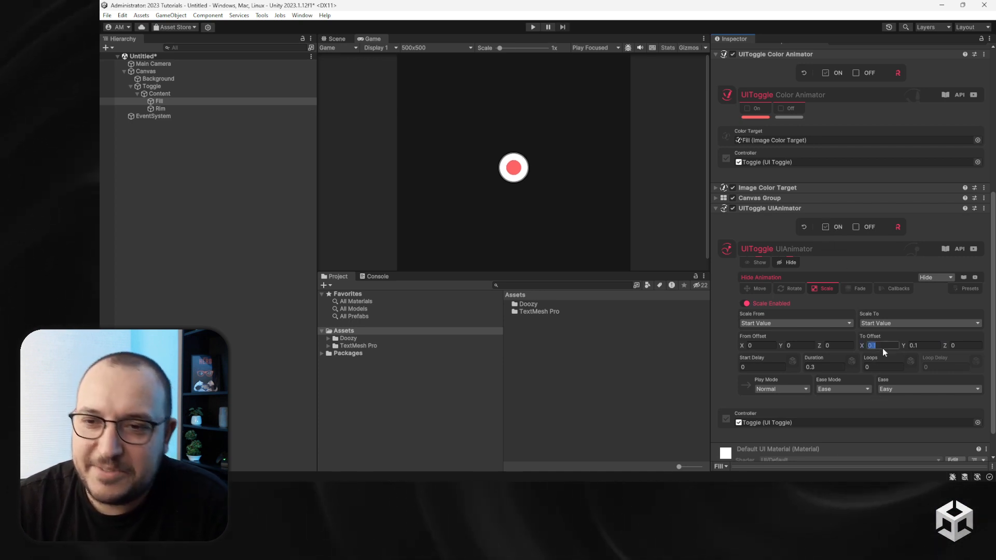
pyautogui.write('0')
pyautogui.press('Tab')
pyautogui.write('0')
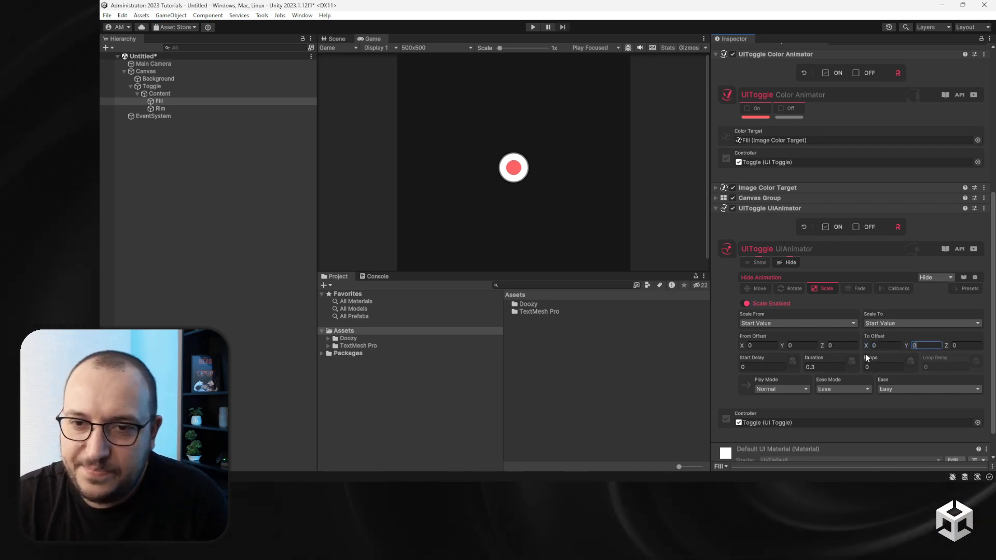
pyautogui.click(801, 323)
pyautogui.click(778, 343)
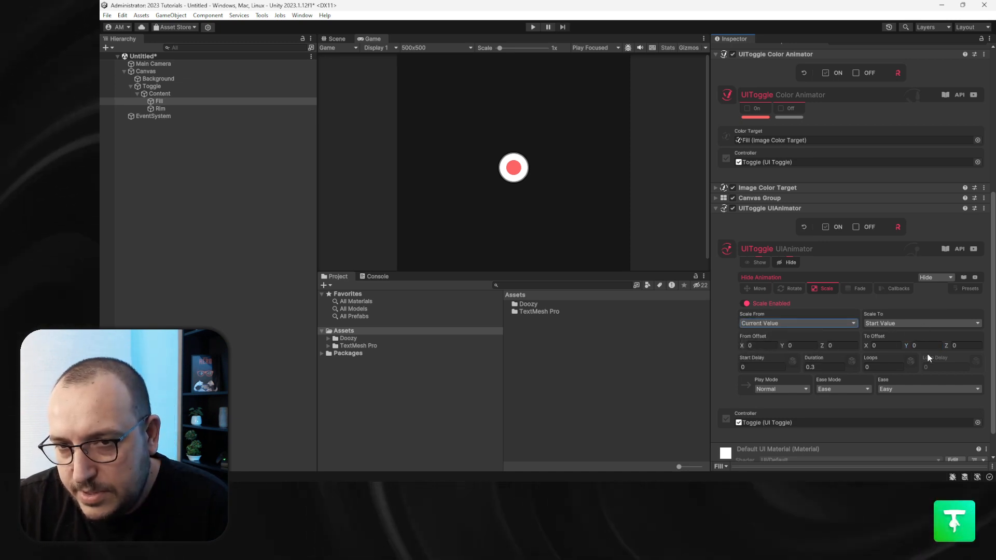
# Try Start Value as Scale From in the Fill's Show animation and return it to Current Value.
pyautogui.click(755, 263)
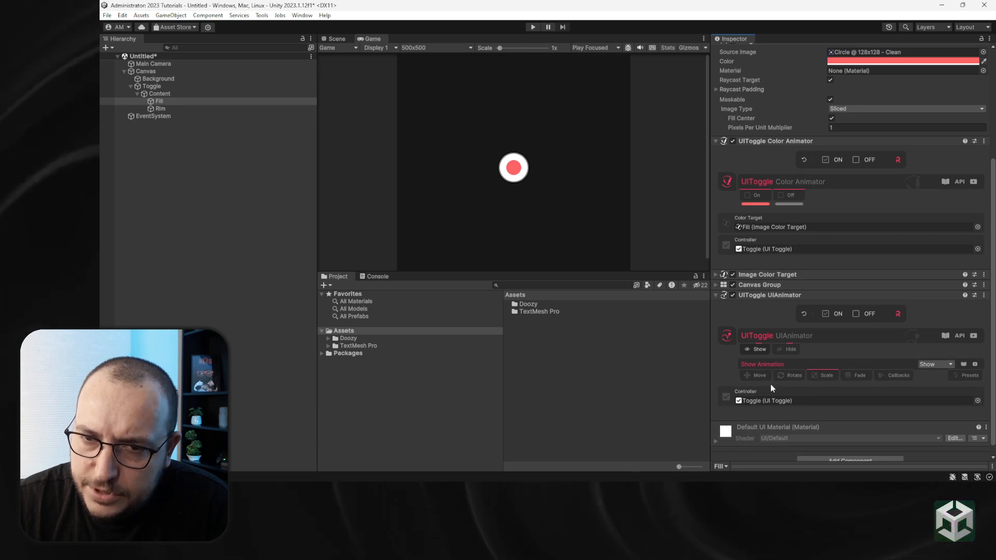
pyautogui.scroll(-3, 819, 361)
pyautogui.click(766, 335)
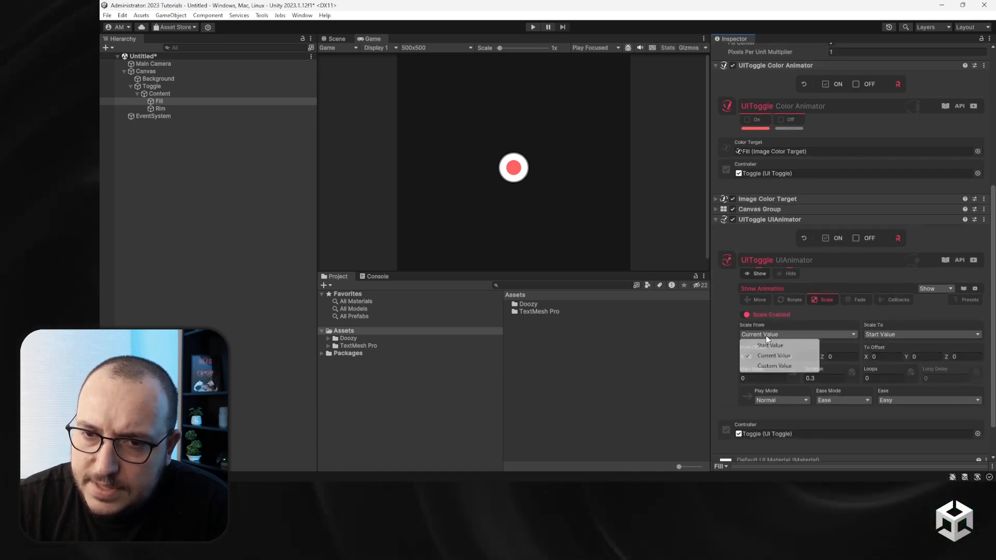
pyautogui.click(770, 345)
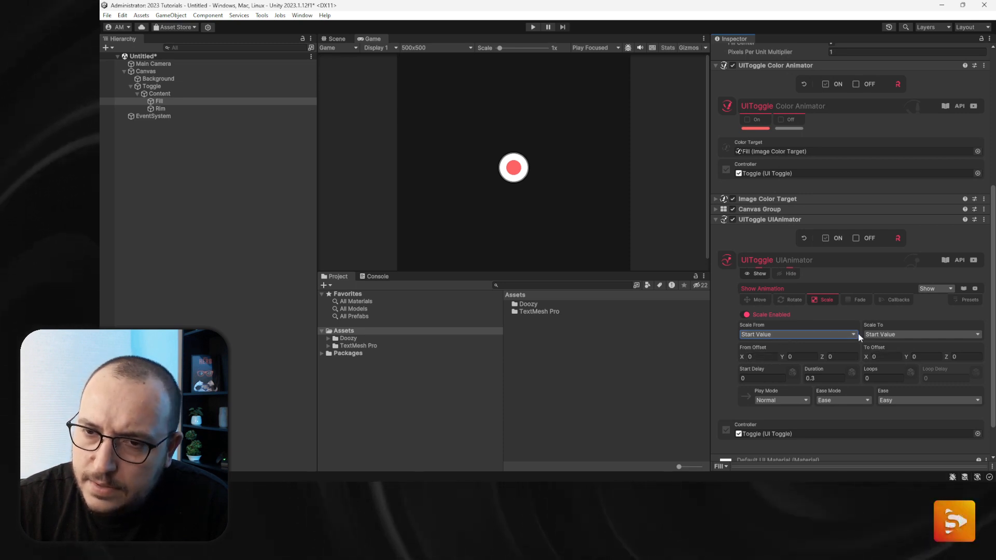
pyautogui.click(805, 334)
pyautogui.click(763, 353)
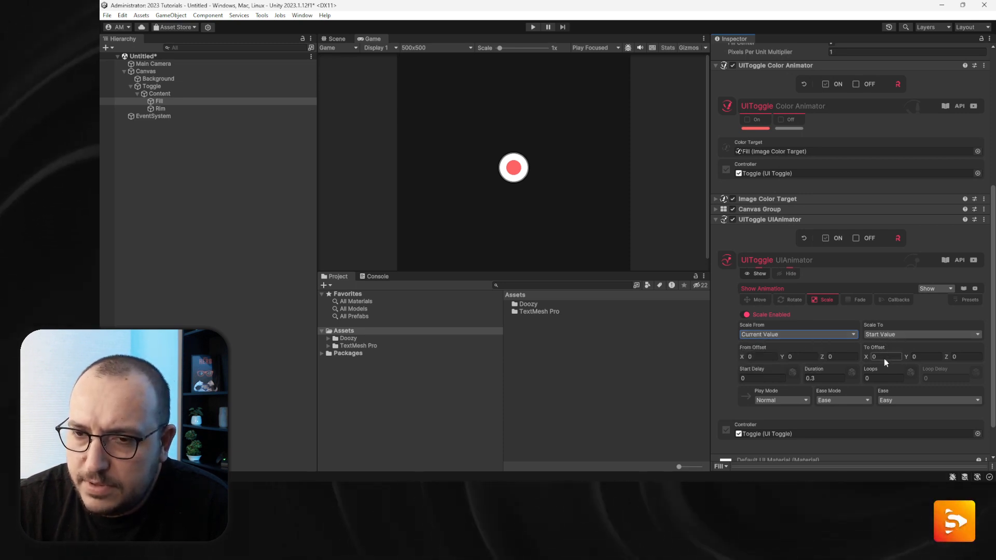
# Try a To Offset of 0.2 on X and Y for the Show scale.
pyautogui.click(884, 358)
pyautogui.write('0.2')
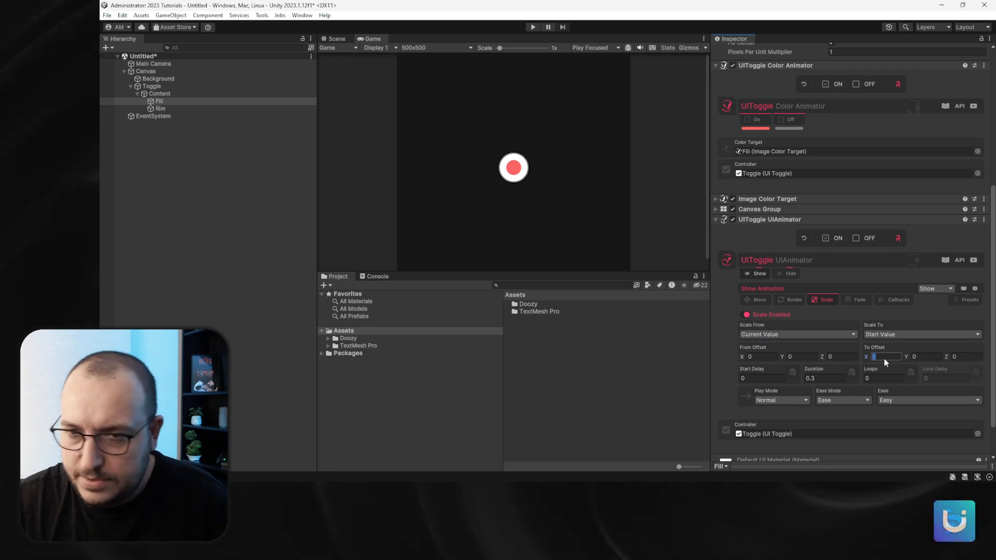
pyautogui.press('Tab')
pyautogui.write('0.2')
pyautogui.press('Return')
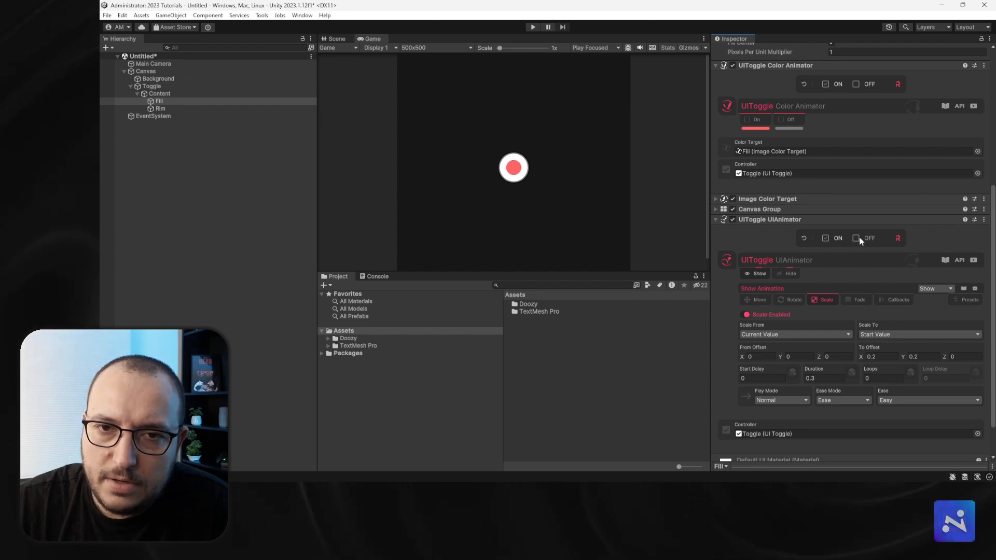
# Set the Show scale's To Offset to 0.5 on X and Y and preview the On state.
pyautogui.click(881, 358)
pyautogui.write('0.5')
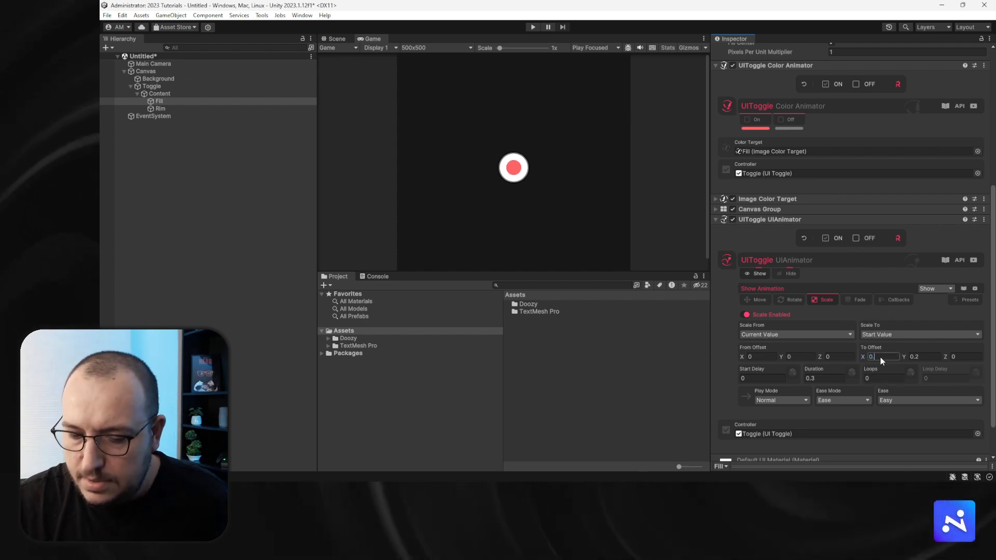
pyautogui.press('Tab')
pyautogui.write('0.5')
pyautogui.press('Return')
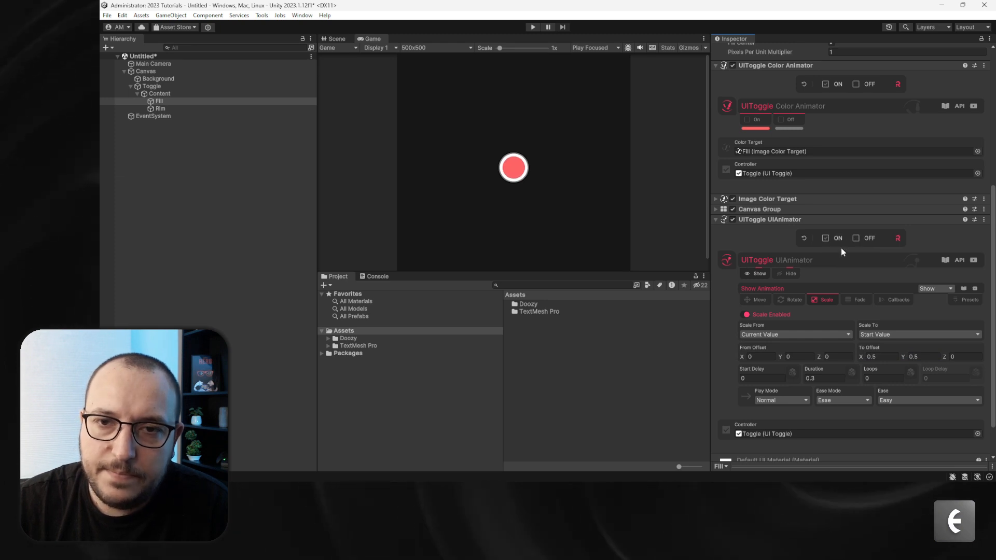
pyautogui.click(835, 238)
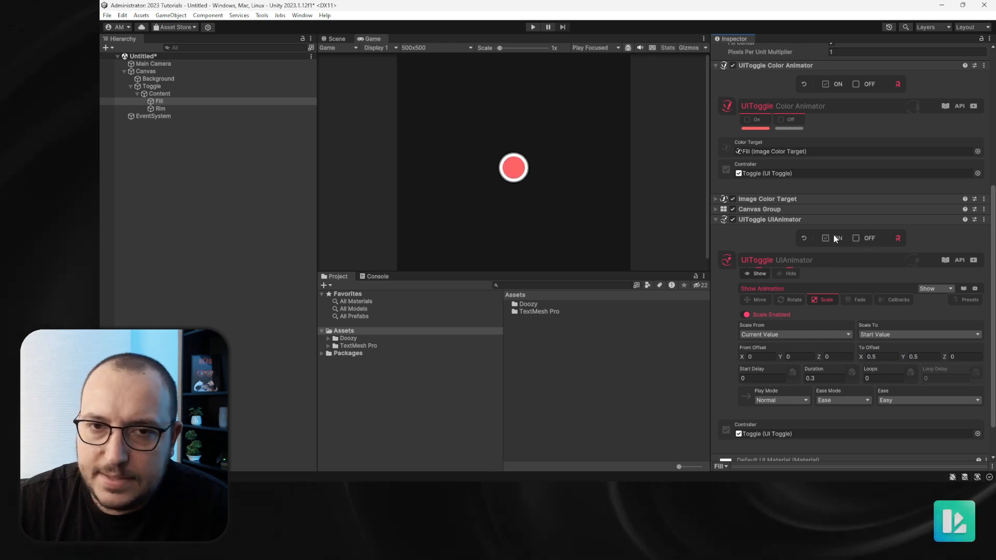
pyautogui.click(837, 238)
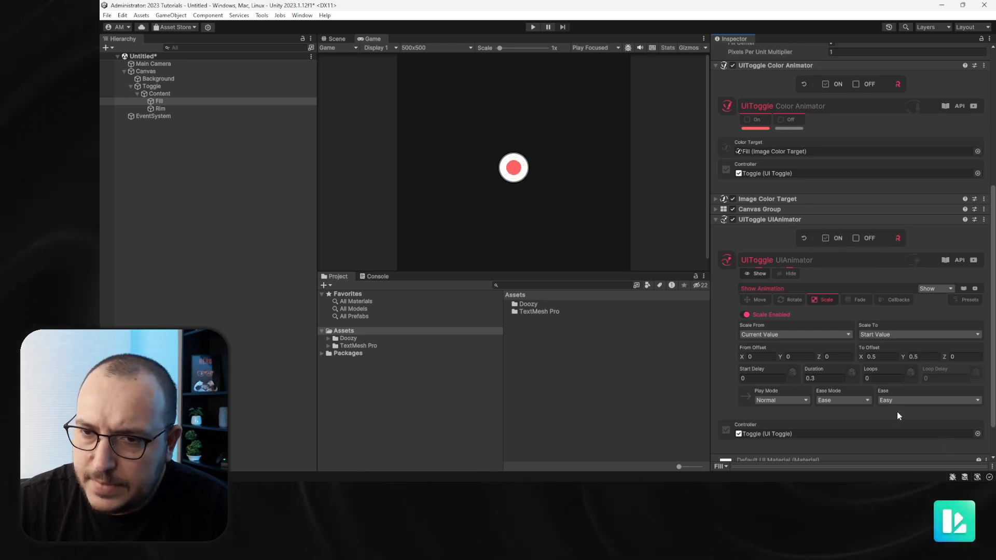
# Try the Out Bounce ease on the Show scale animation and settle on Out Back.
pyautogui.click(905, 401)
pyautogui.click(923, 379)
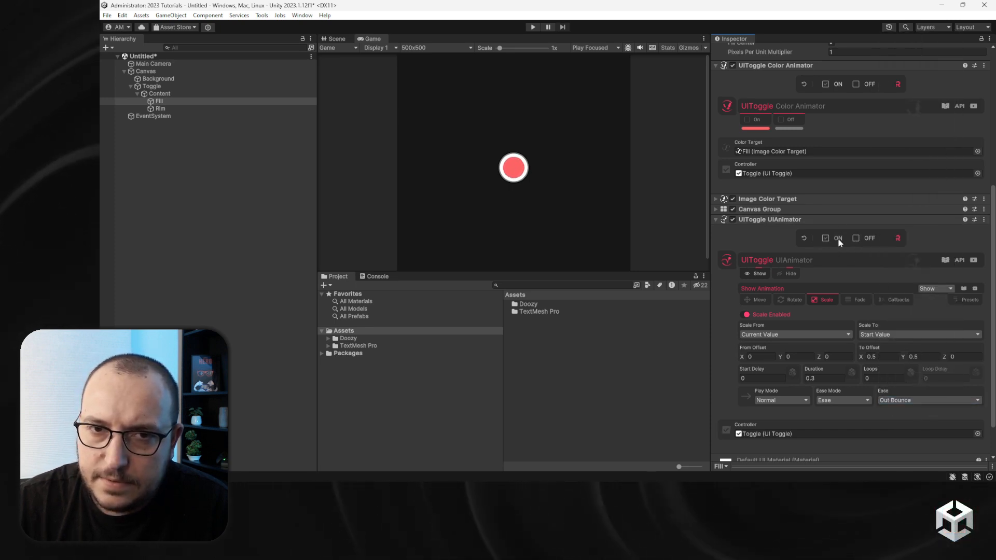
pyautogui.click(918, 400)
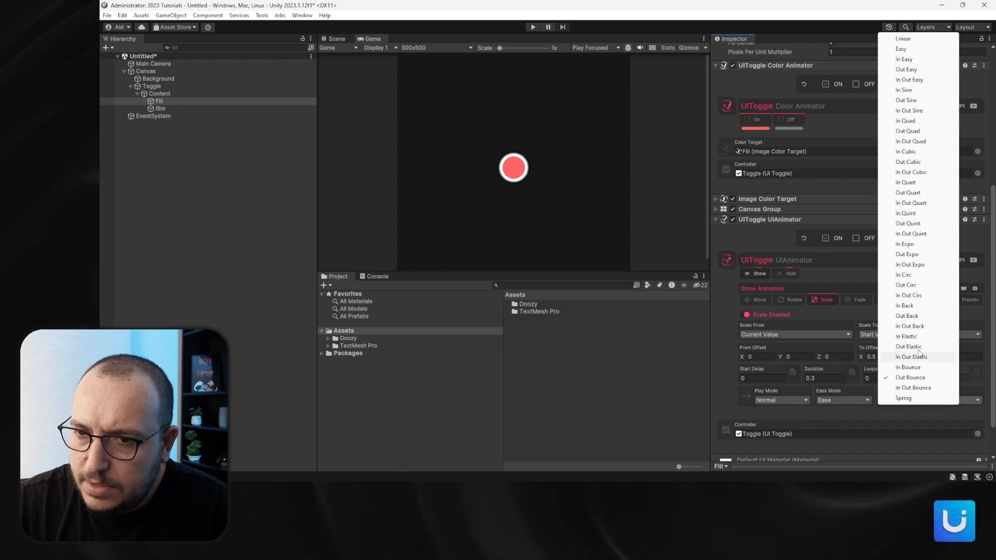
pyautogui.click(908, 316)
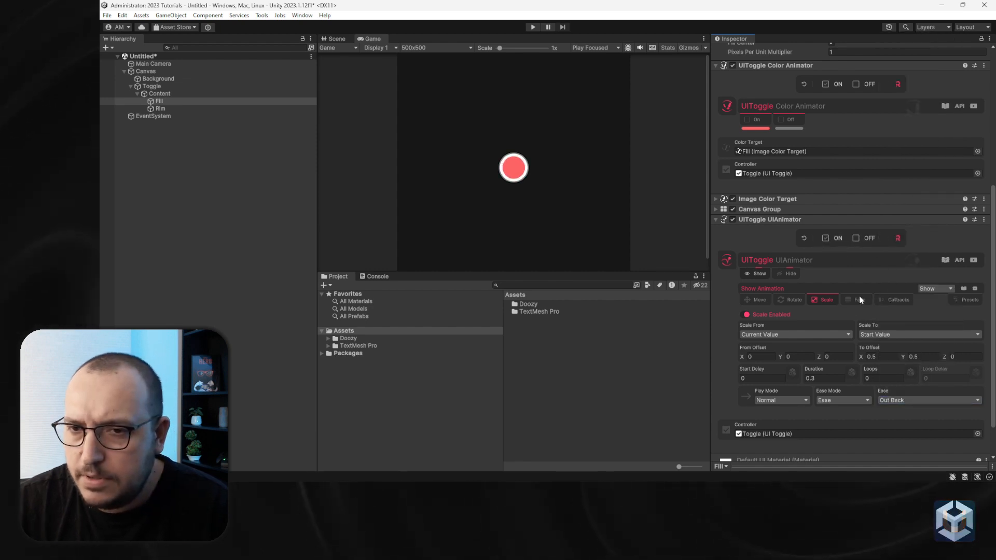
# Set the ease of the Fill's Hide scale animation to In Back.
pyautogui.click(786, 275)
pyautogui.scroll(3, 867, 381)
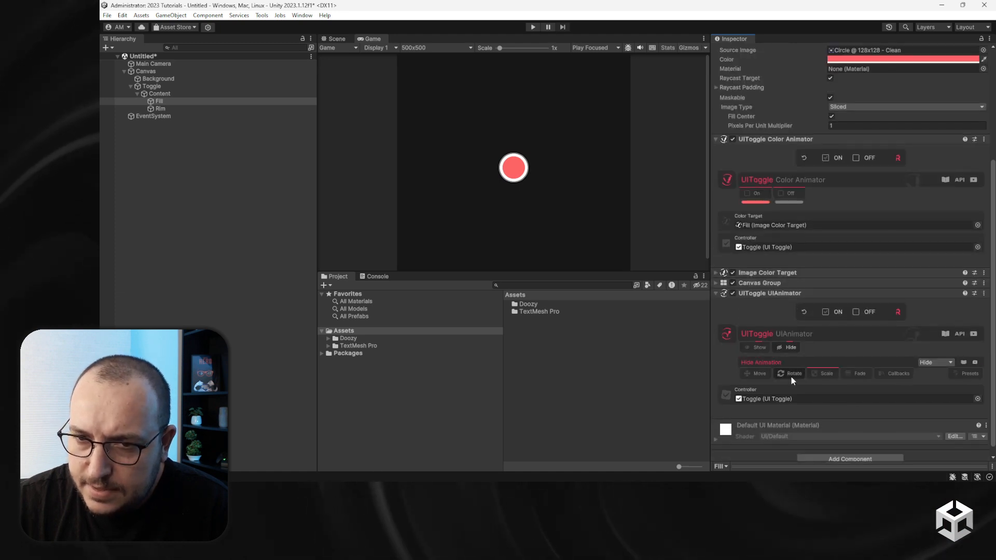
pyautogui.scroll(-1, 854, 360)
pyautogui.scroll(-2, 855, 360)
pyautogui.click(906, 398)
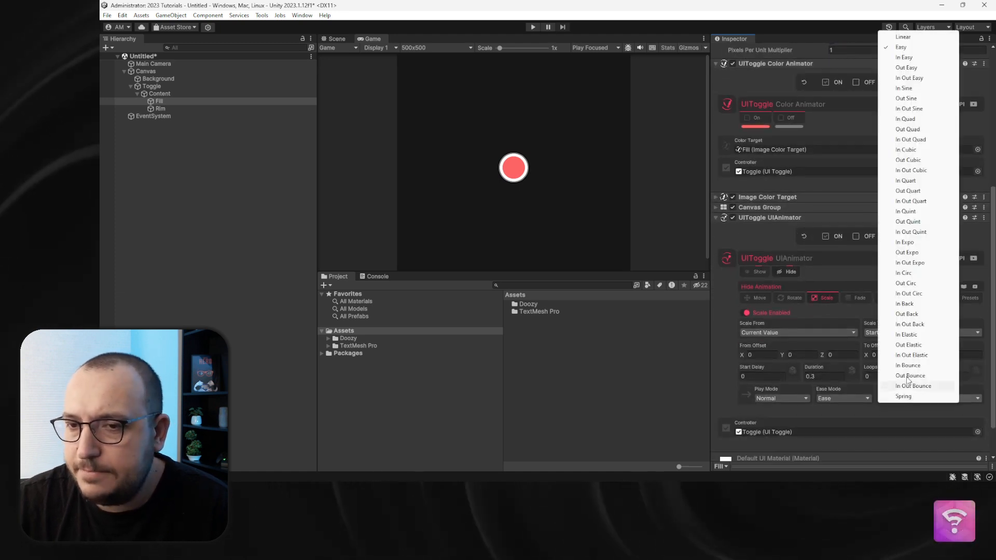
pyautogui.click(906, 305)
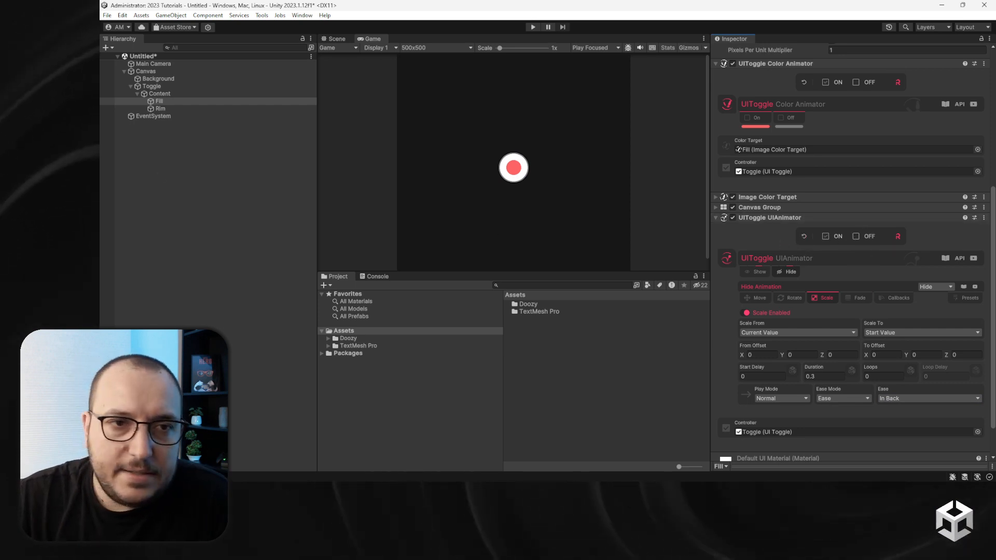
# Run the scene in play mode and switch the toggle on and off repeatedly to test the Fill's animations.
pyautogui.click(533, 27)
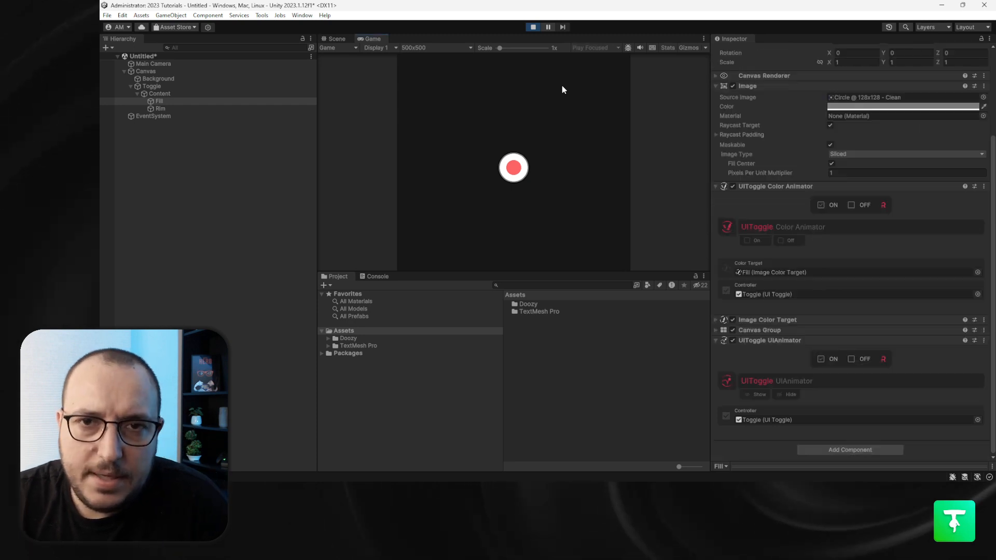
pyautogui.click(520, 175)
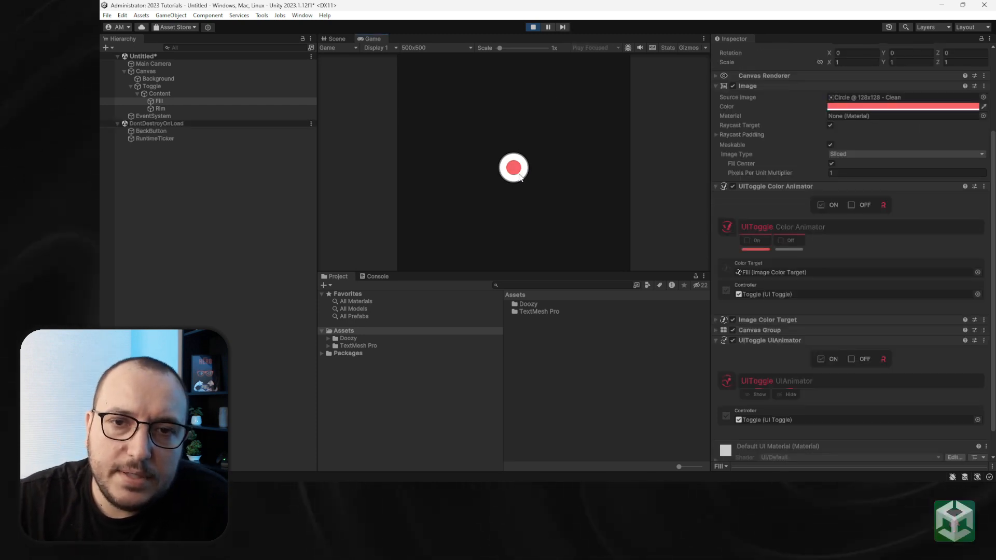
pyautogui.click(534, 28)
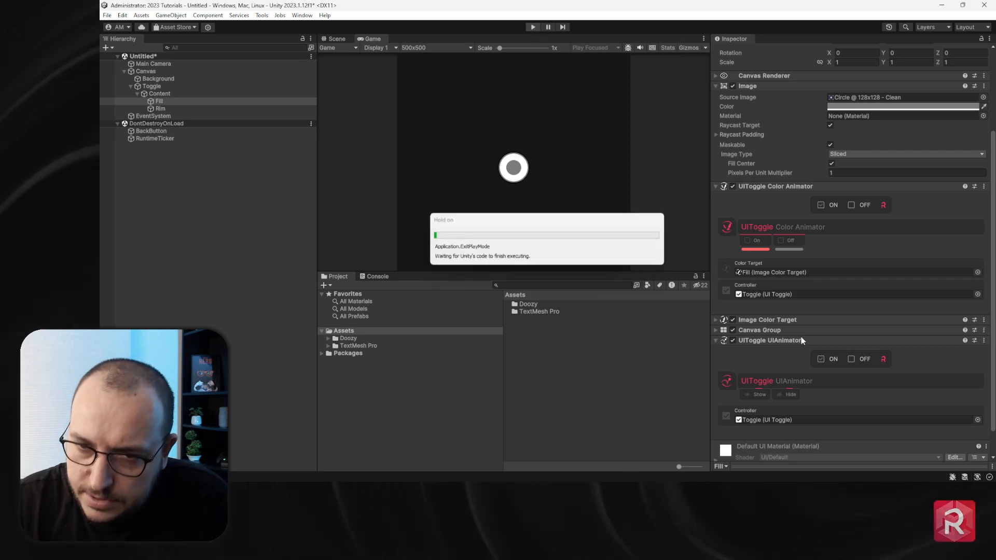
pyautogui.click(533, 27)
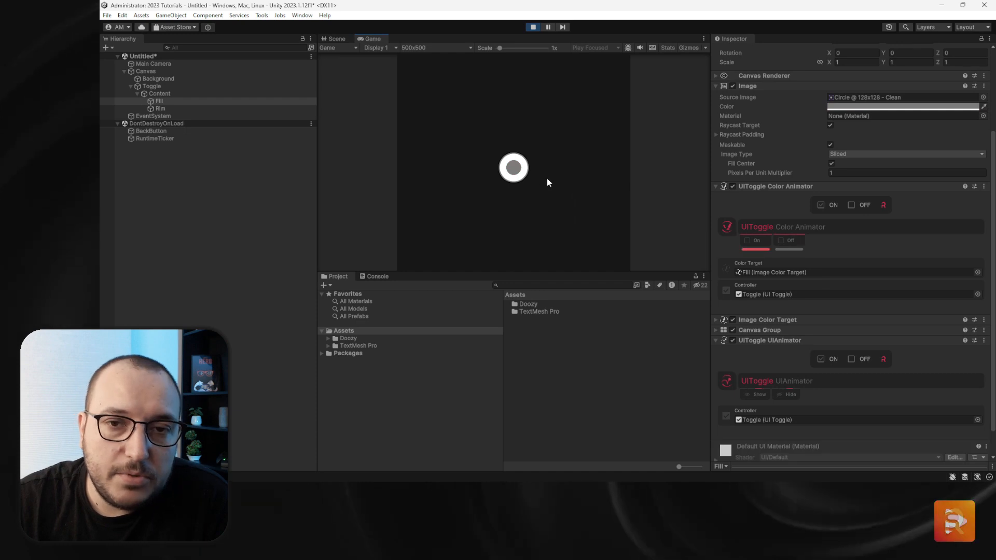
pyautogui.click(512, 173)
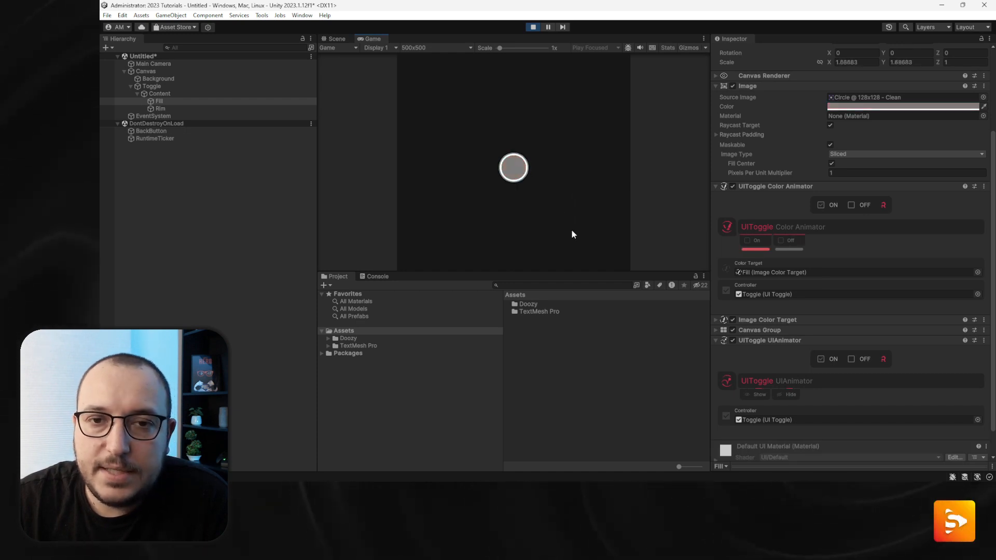
pyautogui.click(521, 180)
pyautogui.click(518, 179)
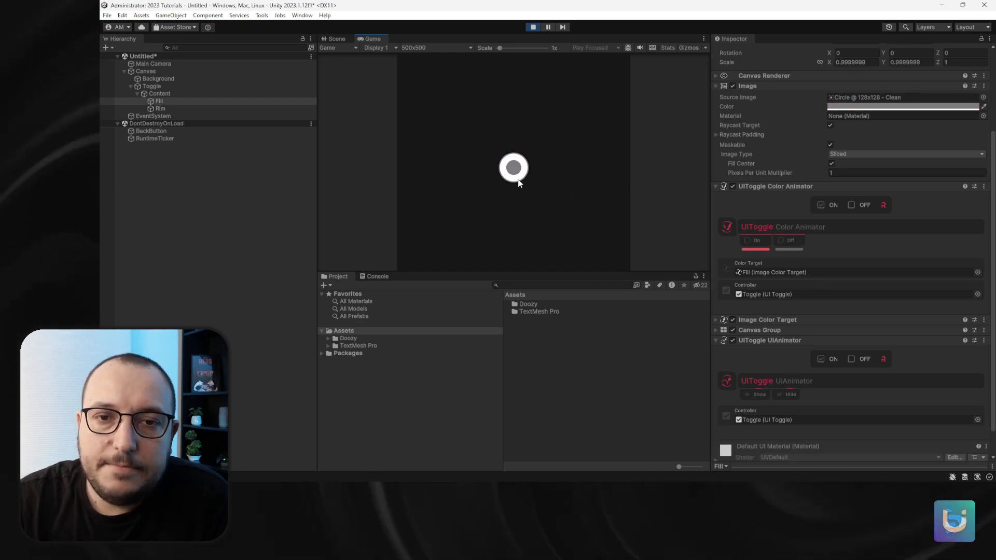
pyautogui.click(517, 179)
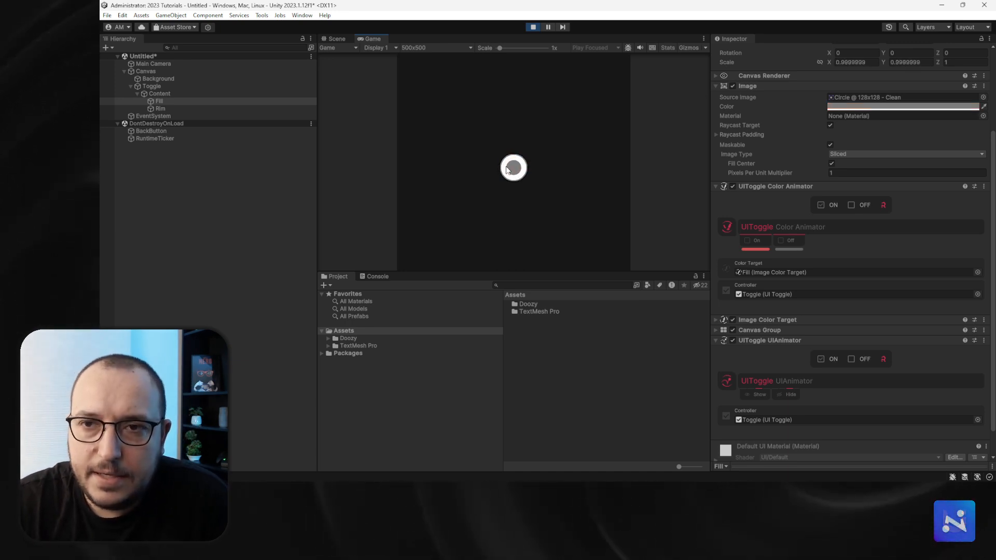
pyautogui.click(516, 179)
pyautogui.click(517, 179)
pyautogui.click(517, 180)
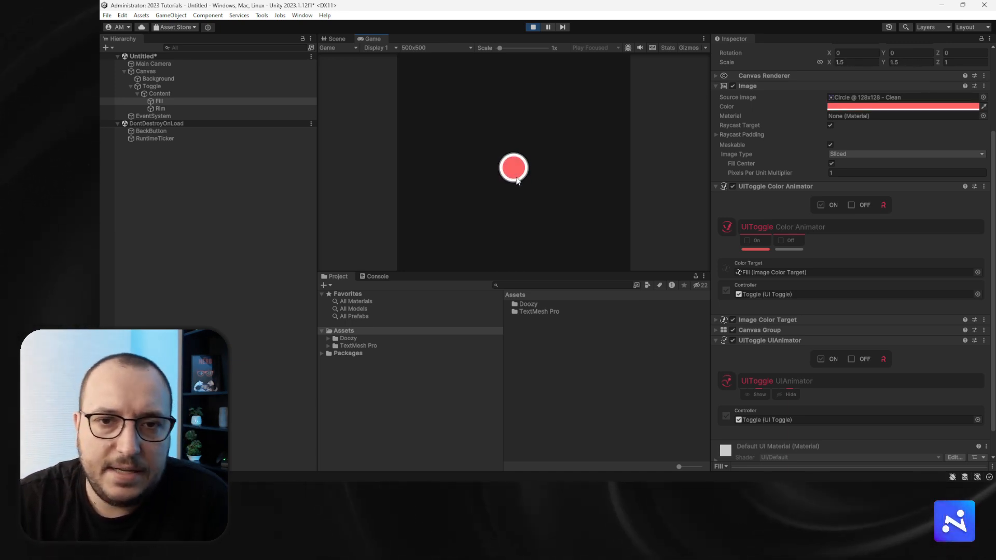
pyautogui.click(533, 27)
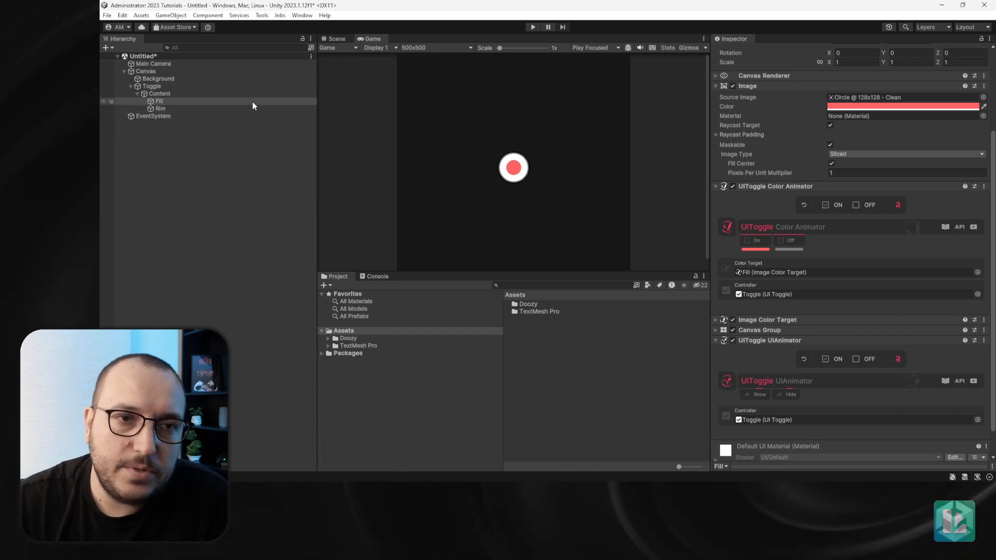
# Rename the Toggle object as Tab A.
pyautogui.click(203, 87)
pyautogui.click(204, 86)
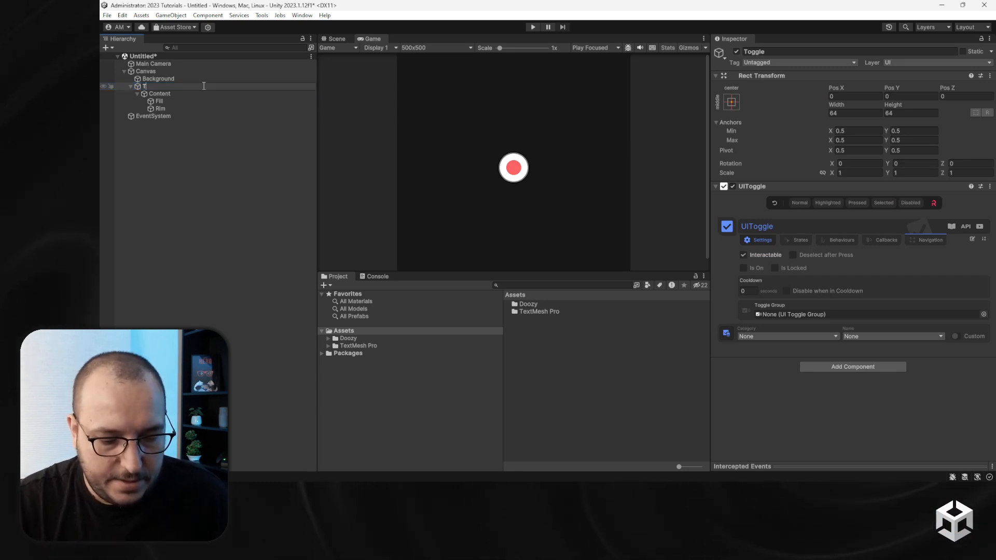
pyautogui.press('Return')
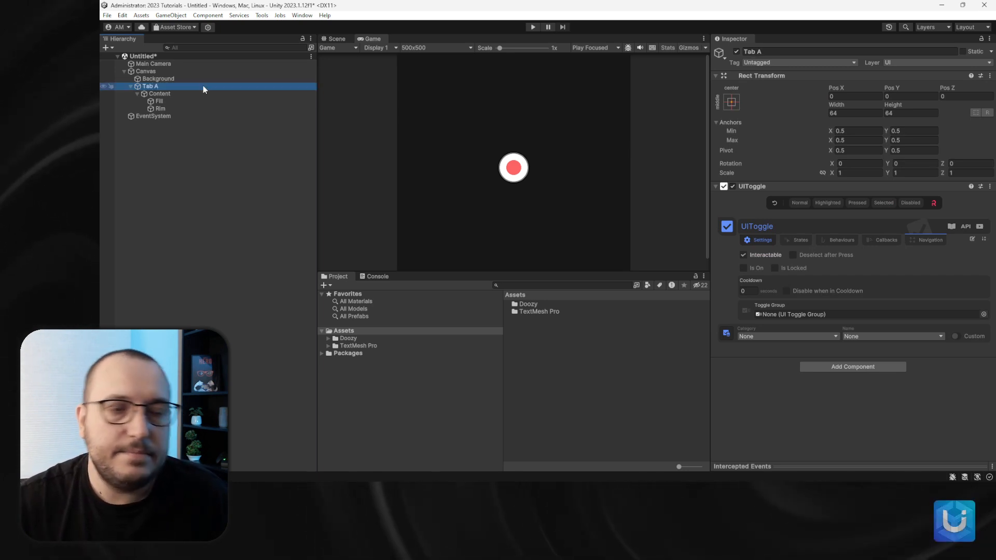
# Replace the UIToggle component on Tab A with a UITab component.
pyautogui.rightClick(785, 190)
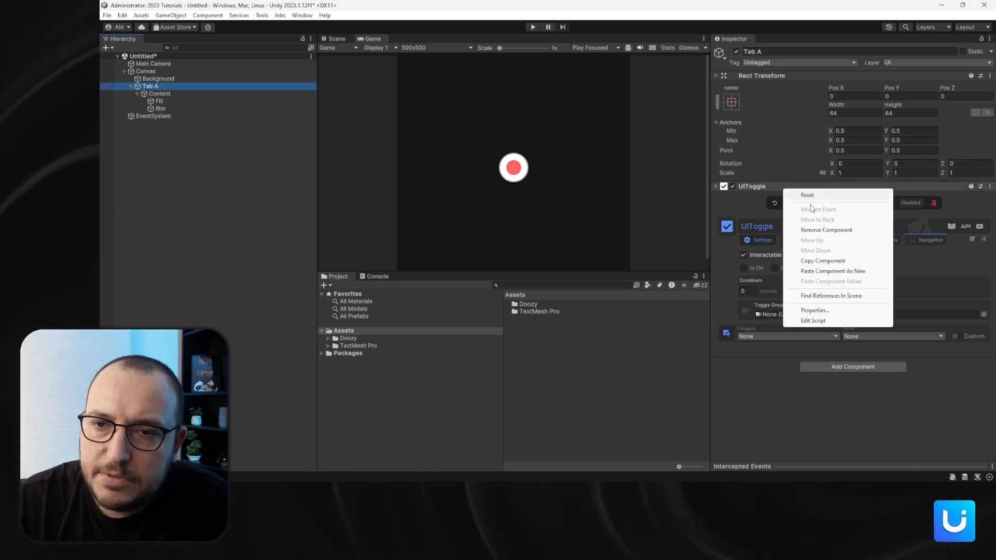
pyautogui.click(820, 229)
pyautogui.click(831, 191)
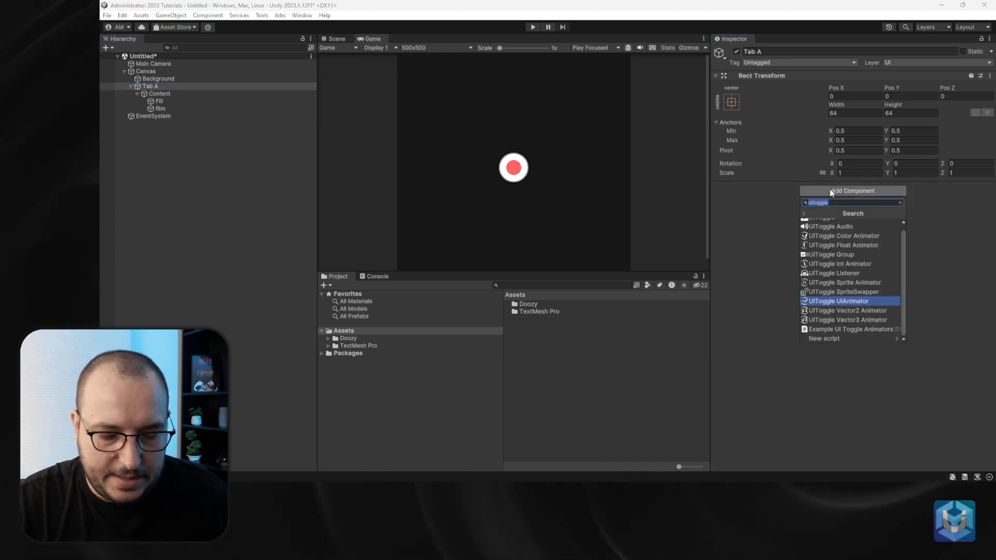
pyautogui.write('UITab')
pyautogui.press('Return')
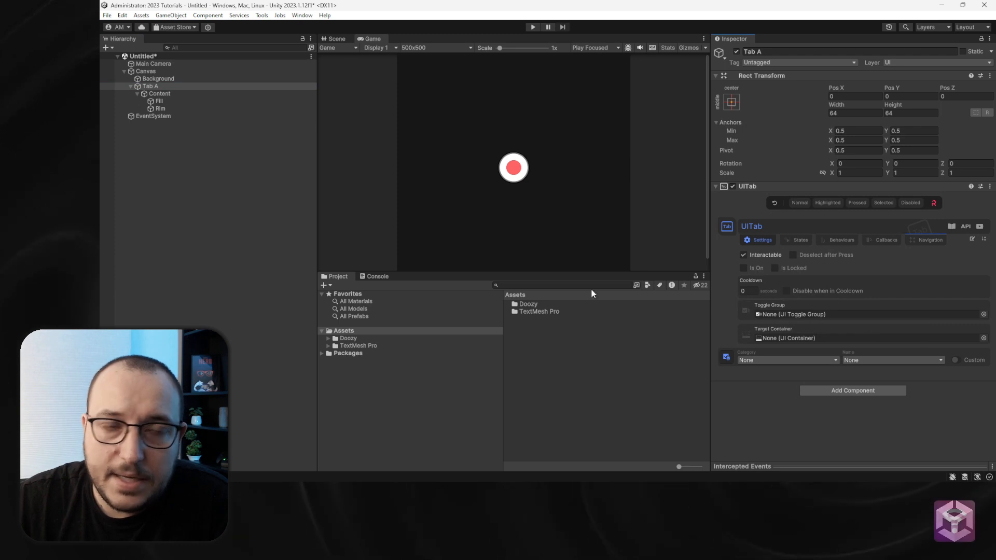
# Assign Tab A as controller of Content's UISelectable UIAnimator and of Fill's UIToggle Color Animator and UIToggle UIAnimator.
pyautogui.click(161, 93)
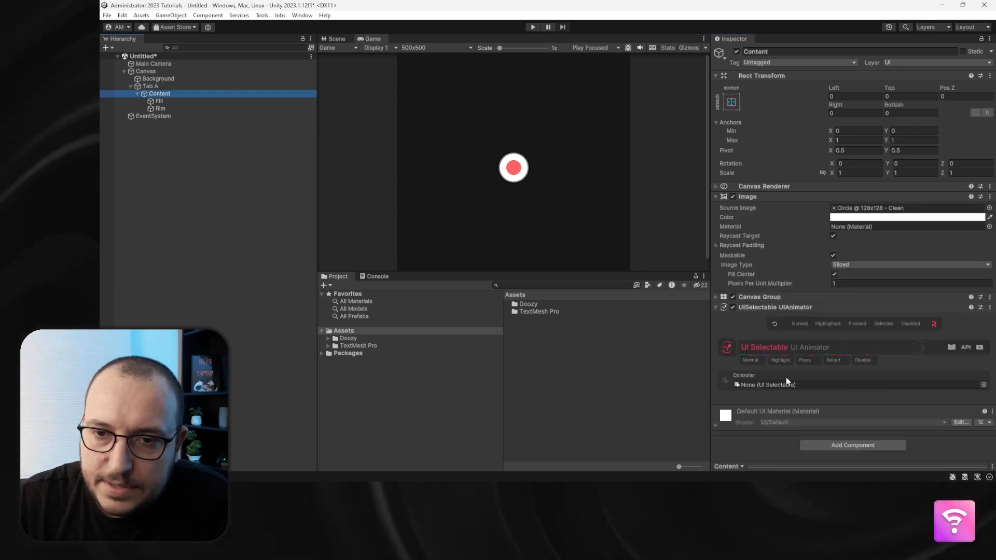
pyautogui.moveTo(150, 86); pyautogui.dragTo(782, 385)
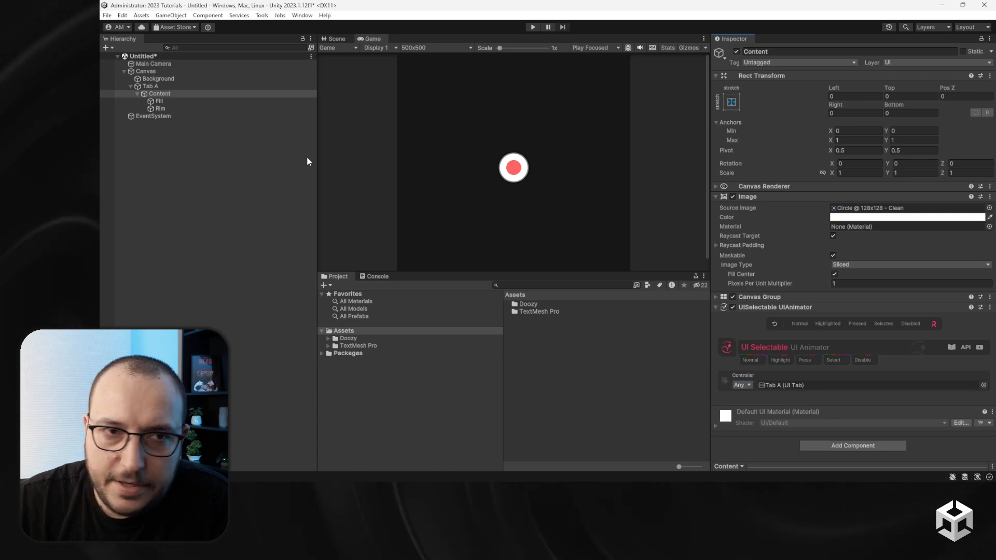
pyautogui.click(161, 101)
pyautogui.scroll(-3, 830, 353)
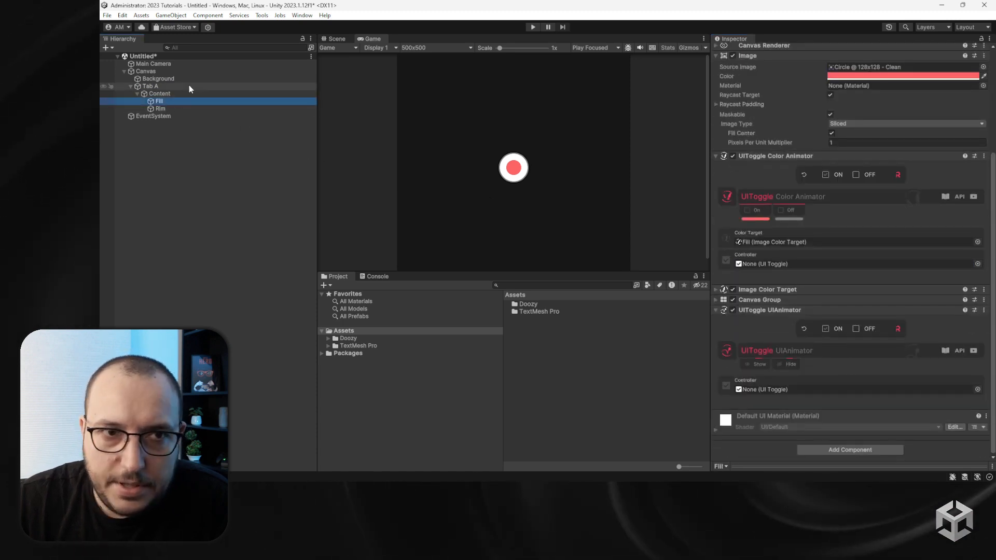
pyautogui.moveTo(158, 85); pyautogui.dragTo(771, 260)
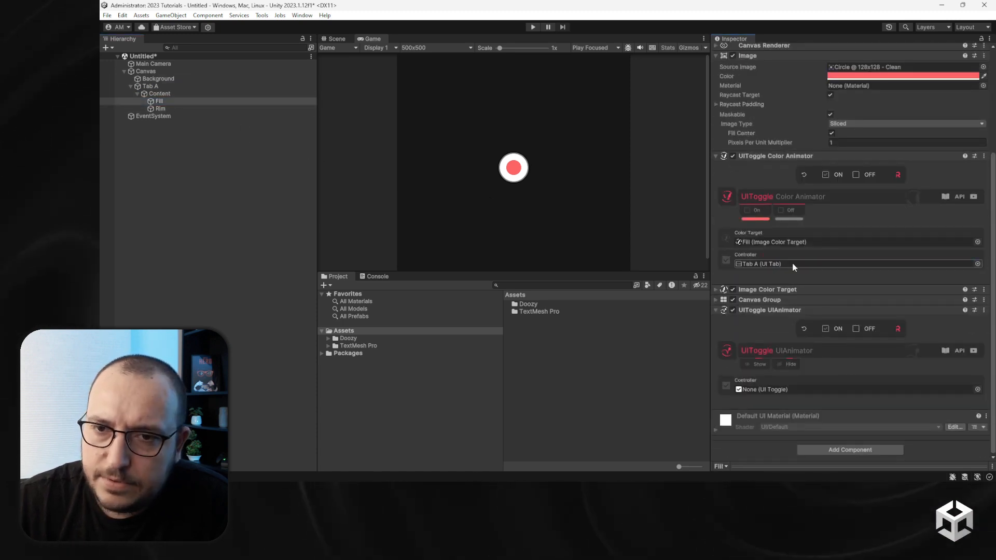
pyautogui.moveTo(149, 87); pyautogui.dragTo(759, 391)
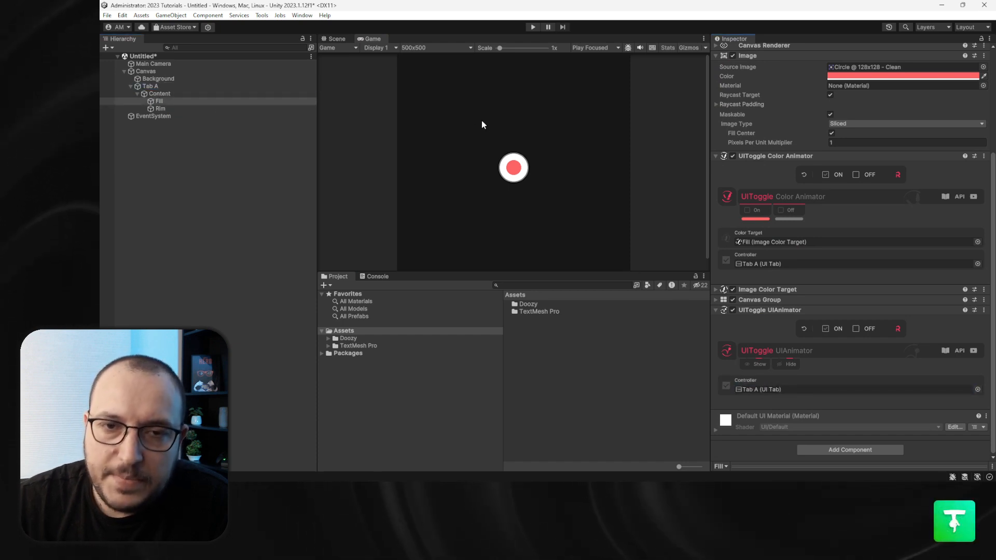
# Test Tab A in Play mode by toggling it on and off several times, and exit Play mode.
pyautogui.click(531, 27)
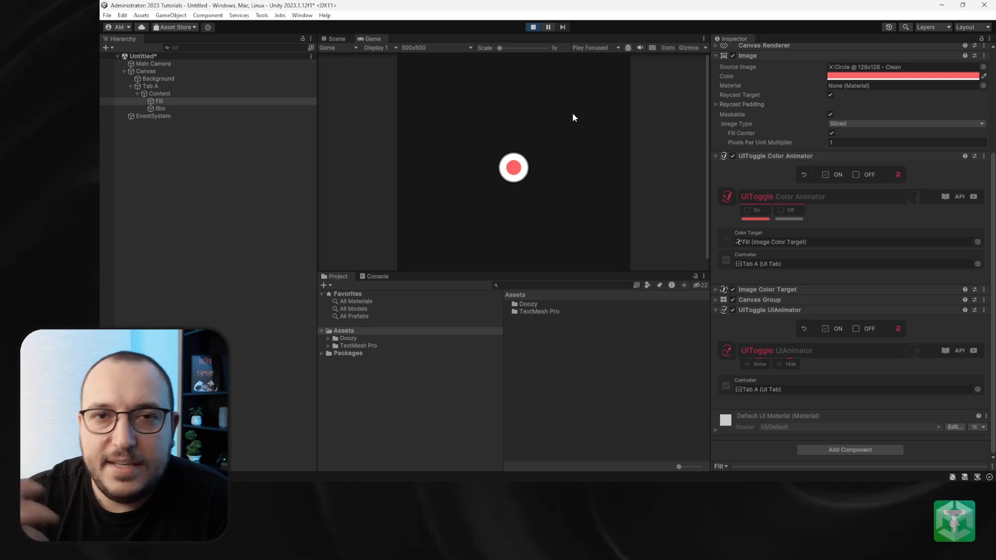
pyautogui.click(519, 169)
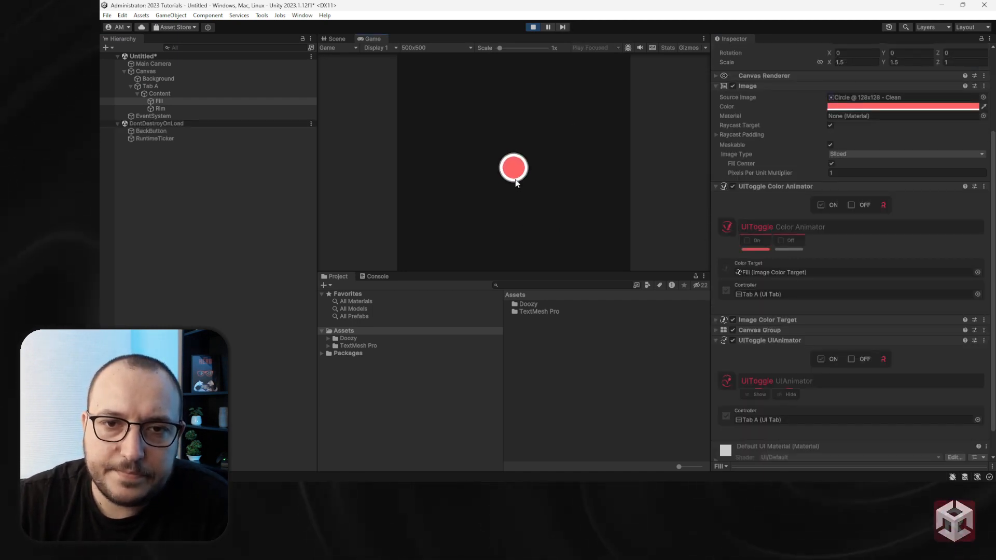
pyautogui.click(516, 180)
pyautogui.click(510, 170)
pyautogui.click(510, 170)
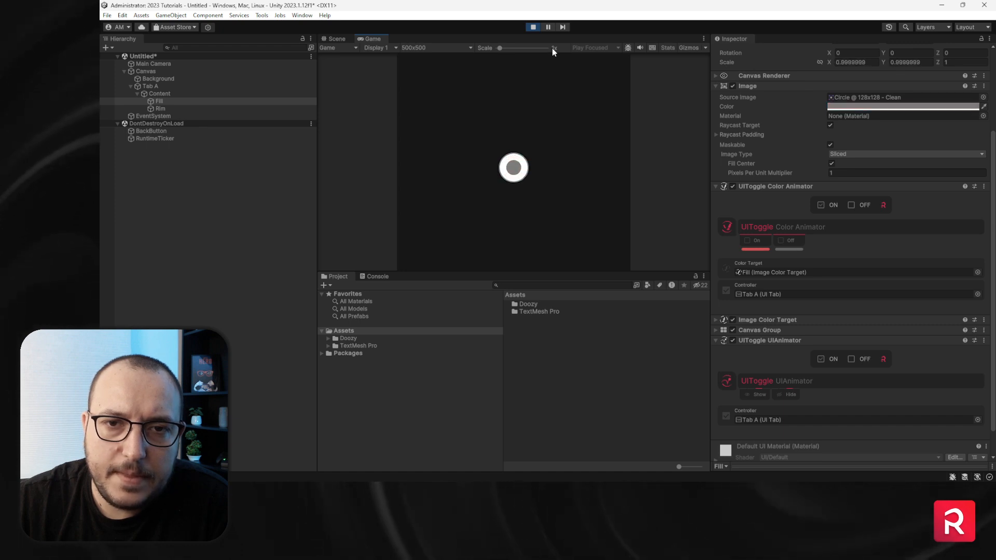
pyautogui.click(533, 28)
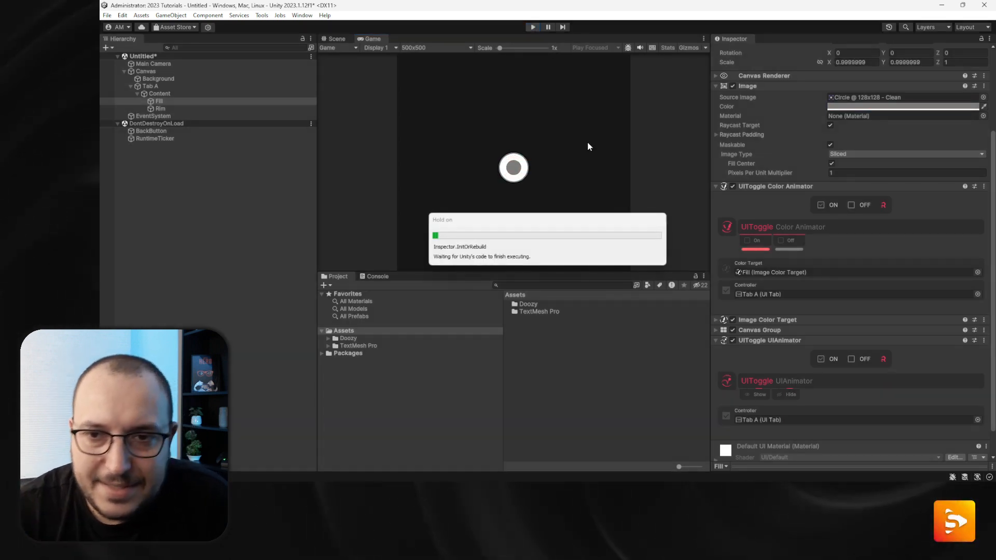
# Set the Highlight state's scale To Offset to 0.2 on X and Y in Content's UISelectable UIAnimator.
pyautogui.click(158, 93)
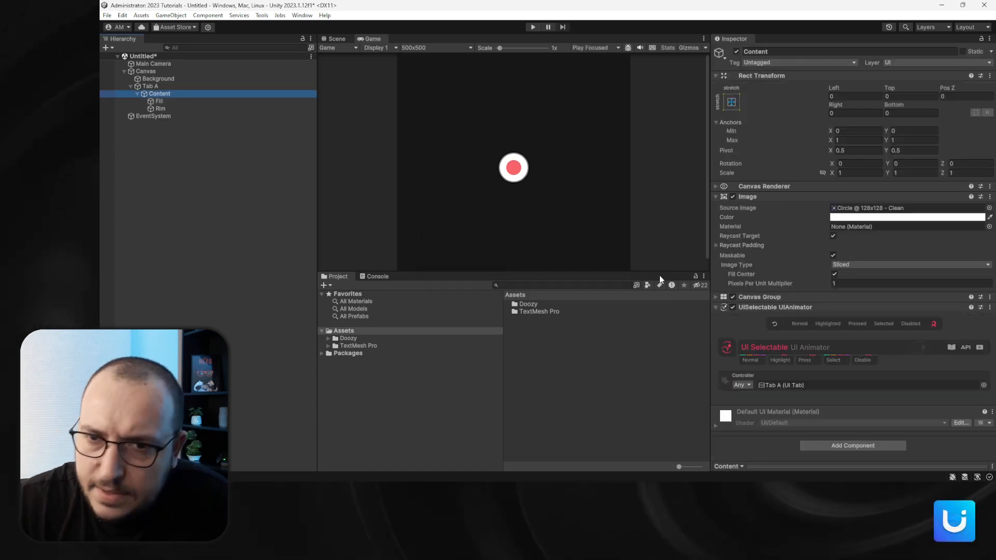
pyautogui.click(789, 361)
pyautogui.scroll(-3, 792, 359)
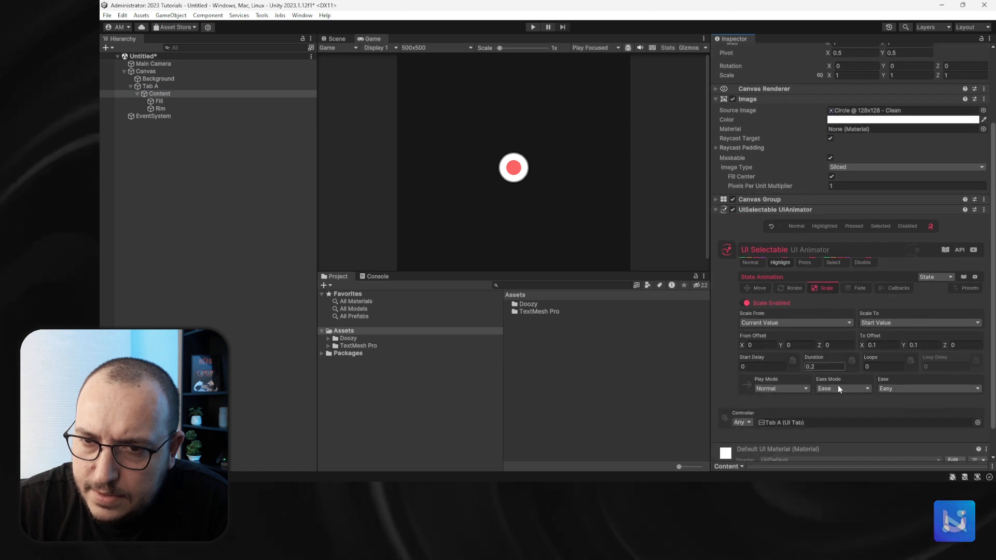
pyautogui.click(886, 343)
pyautogui.write('0.2')
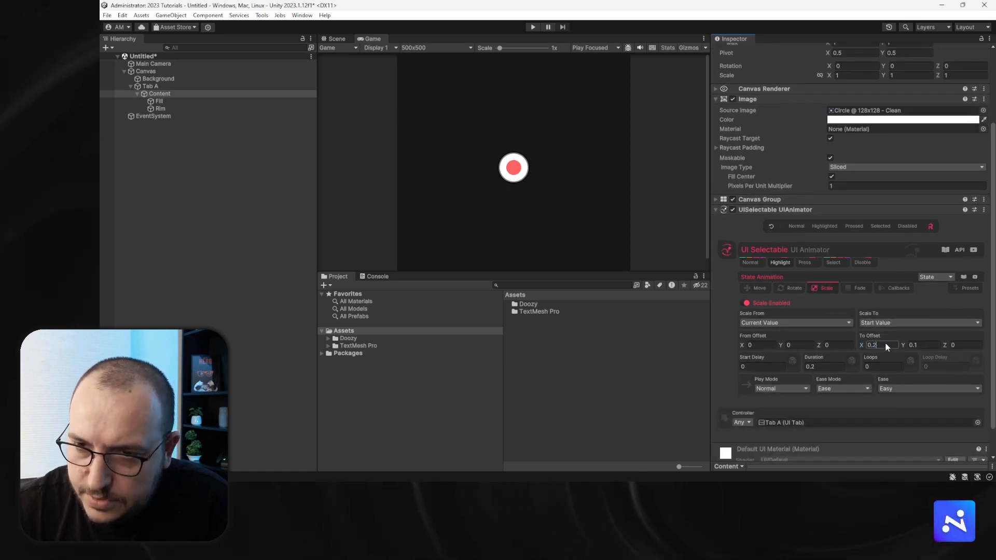
pyautogui.click(929, 345)
pyautogui.write('0.2')
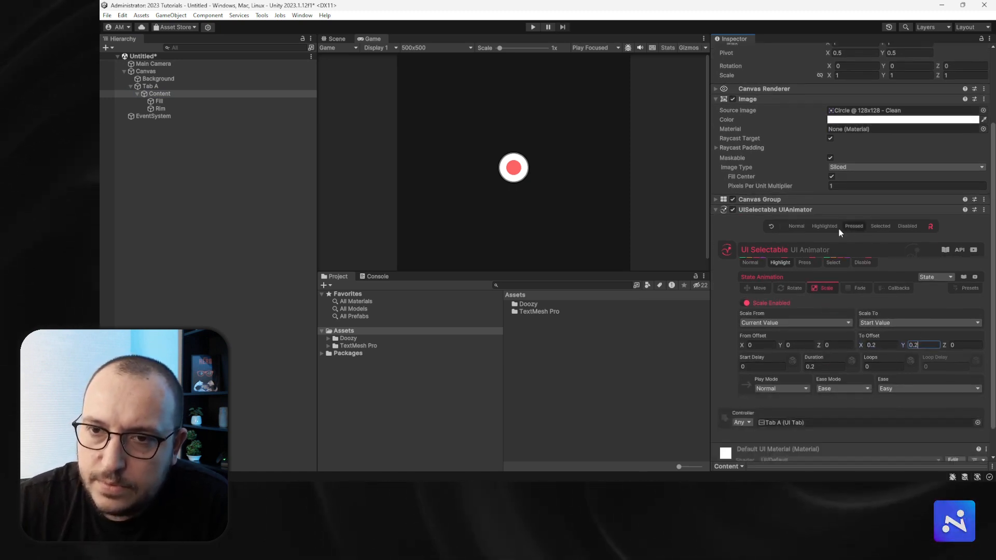
# Preview Content's Highlighted and Pressed state animations, returning to the Normal state after each.
pyautogui.click(816, 226)
pyautogui.click(800, 226)
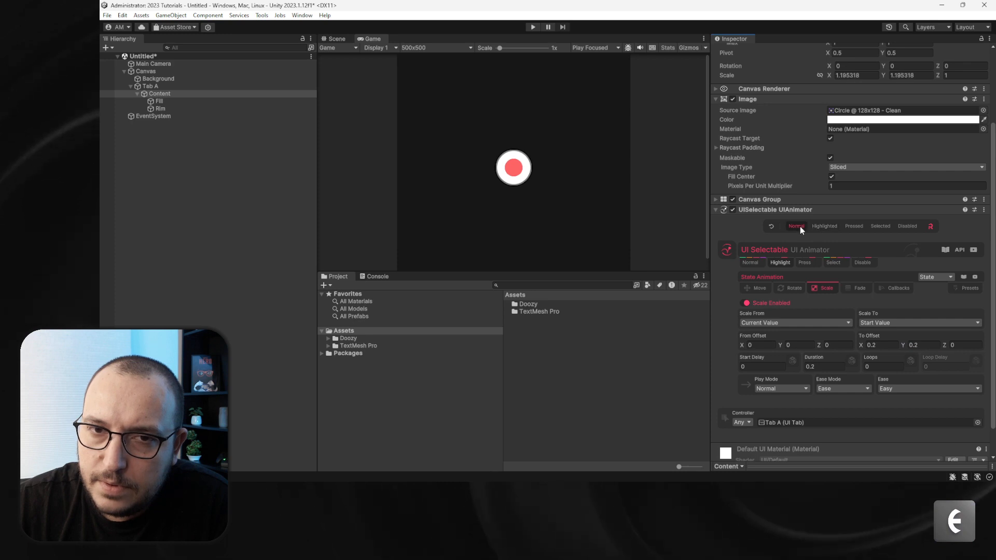
pyautogui.click(854, 227)
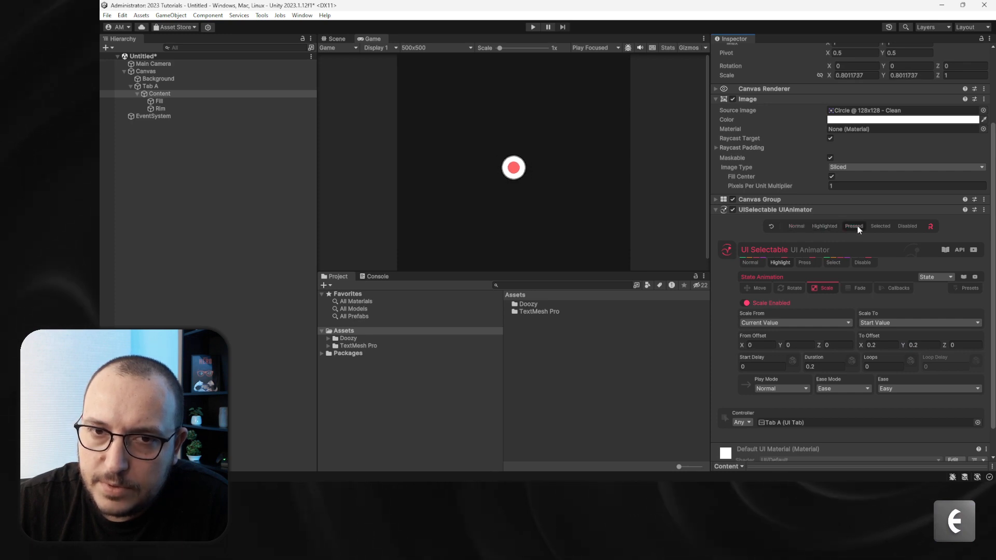
pyautogui.click(799, 229)
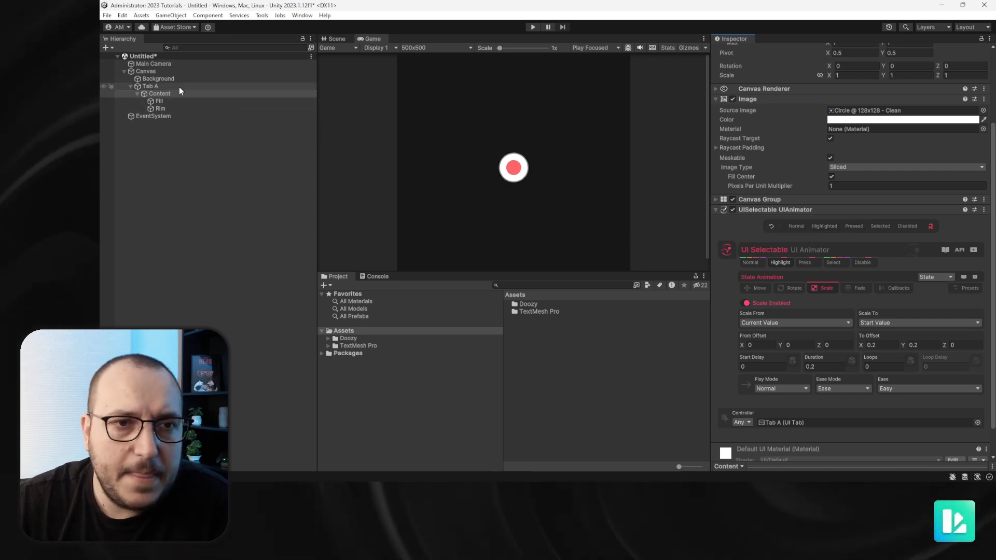
# Collapse Tab A in the hierarchy and try wrapping the Canvas in an empty parent object, undoing it.
pyautogui.click(139, 87)
pyautogui.click(131, 86)
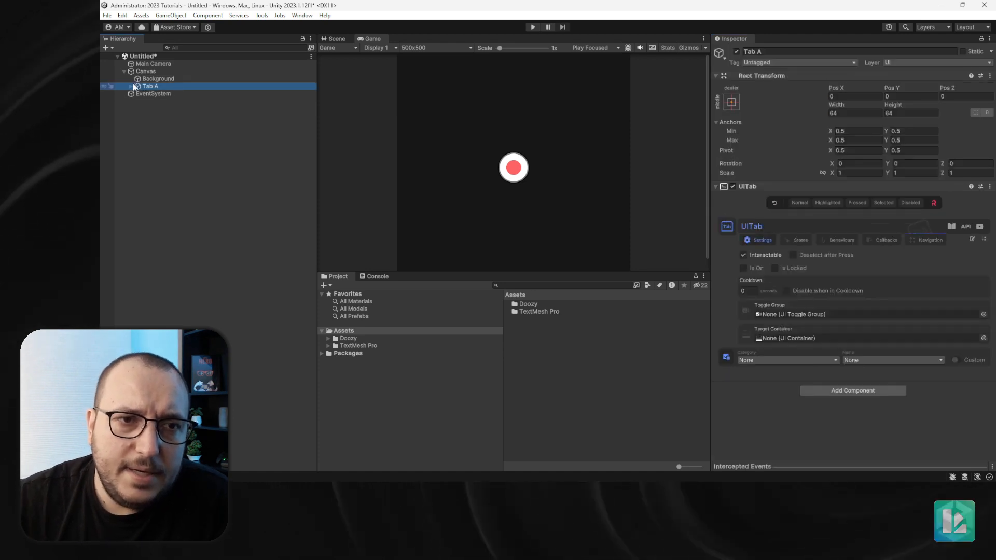
pyautogui.click(139, 72)
pyautogui.rightClick(139, 71)
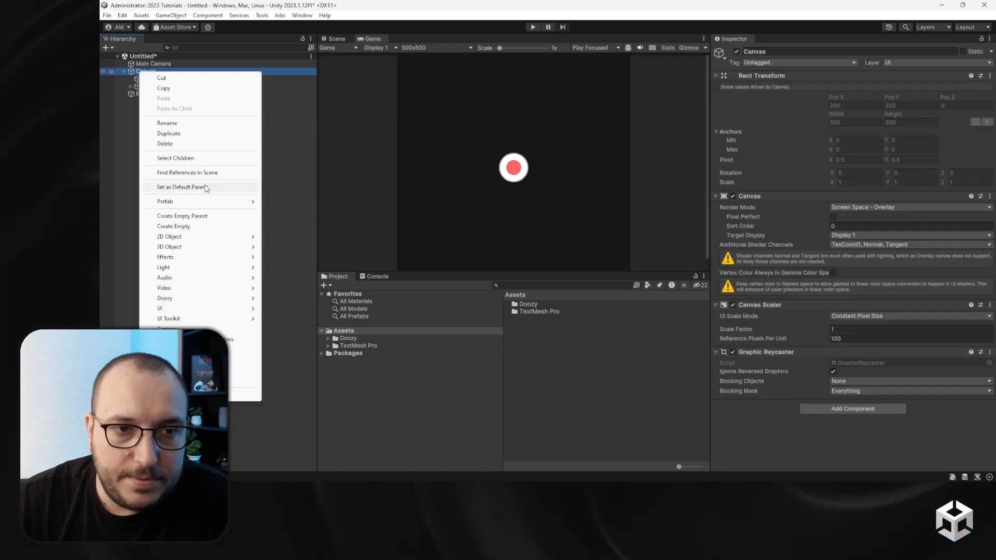
pyautogui.click(177, 188)
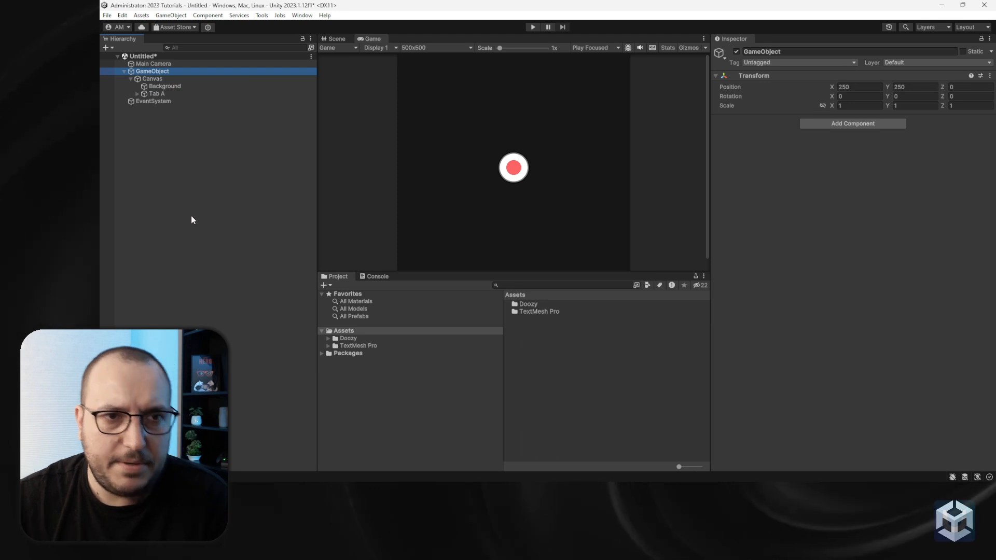
pyautogui.hotkey('ctrl', 'z')
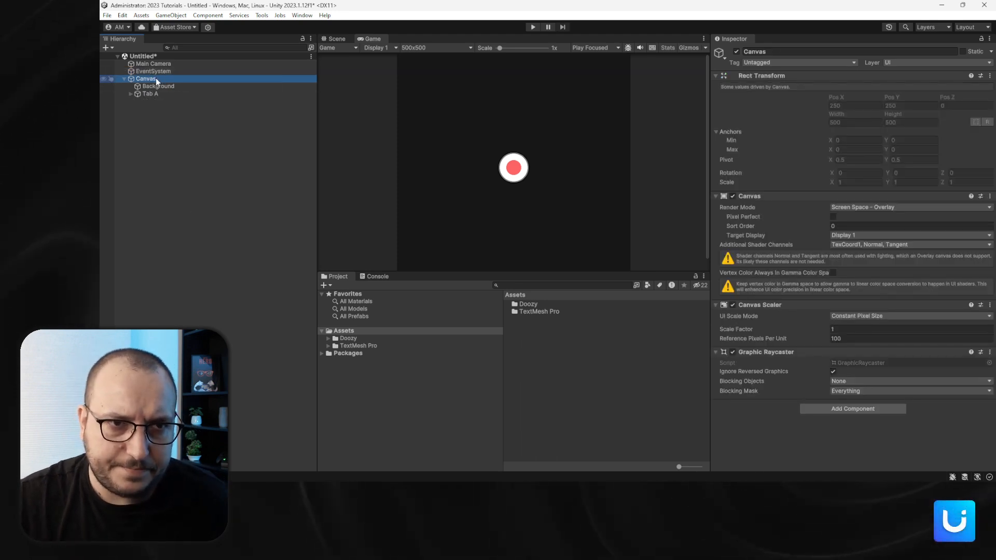
# Create an empty child object under the Canvas, place it between Background and Tab A, and name it Tabs.
pyautogui.rightClick(156, 81)
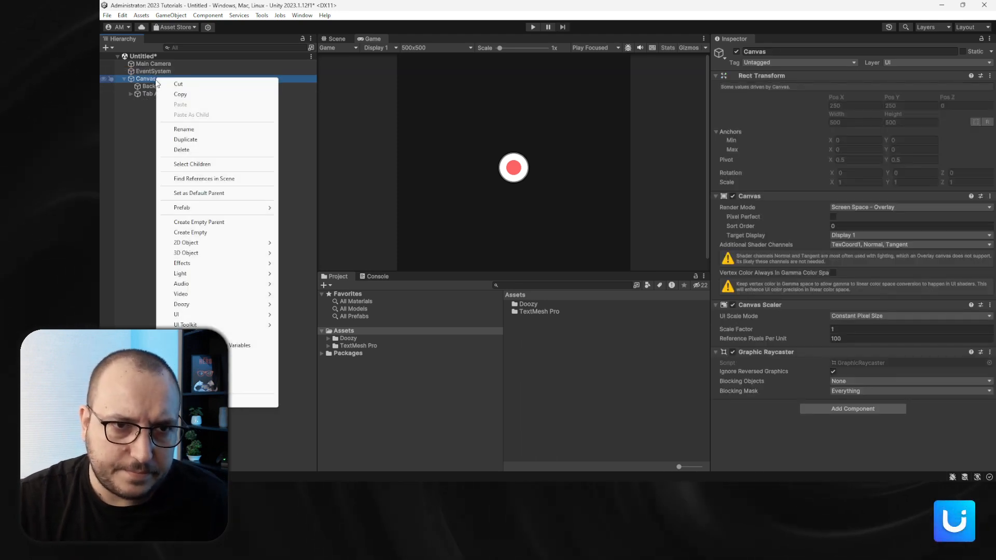
pyautogui.click(217, 232)
pyautogui.click(198, 174)
pyautogui.moveTo(160, 101); pyautogui.dragTo(161, 91)
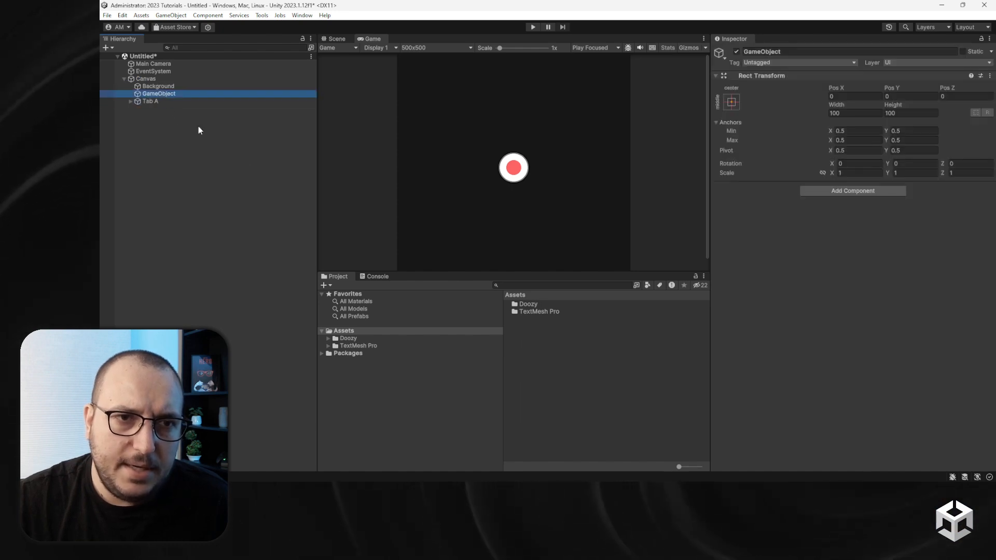
pyautogui.press('F2')
pyautogui.write('Tabs')
pyautogui.press('Return')
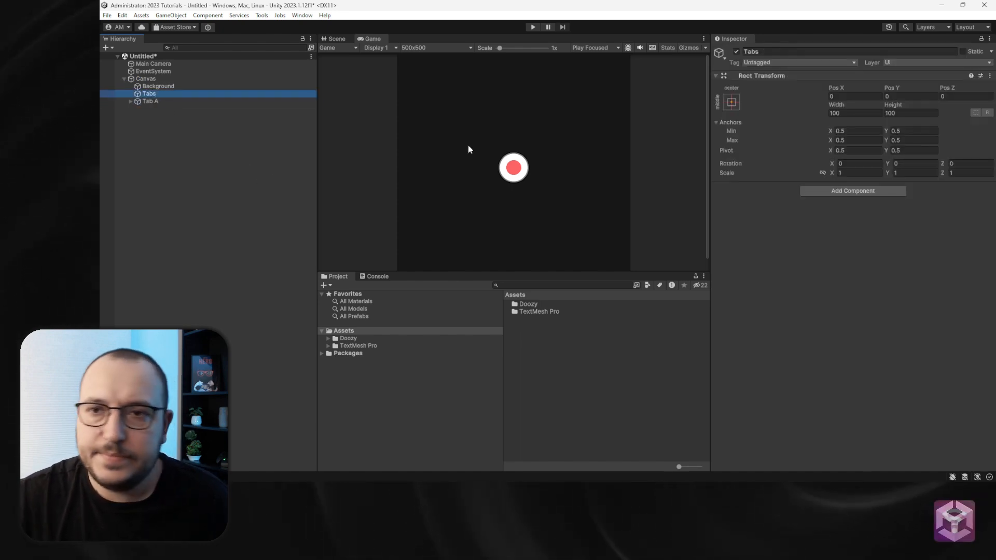
# Add a Horizontal Layout Group to Tabs with Middle Center alignment, child width and height controlled, and force expand off.
pyautogui.click(831, 191)
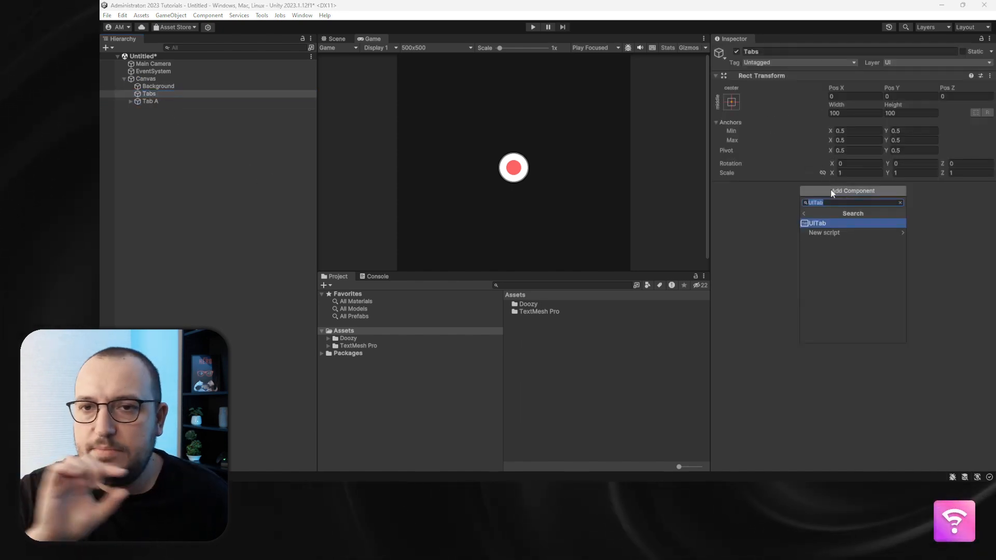
pyautogui.write('ho')
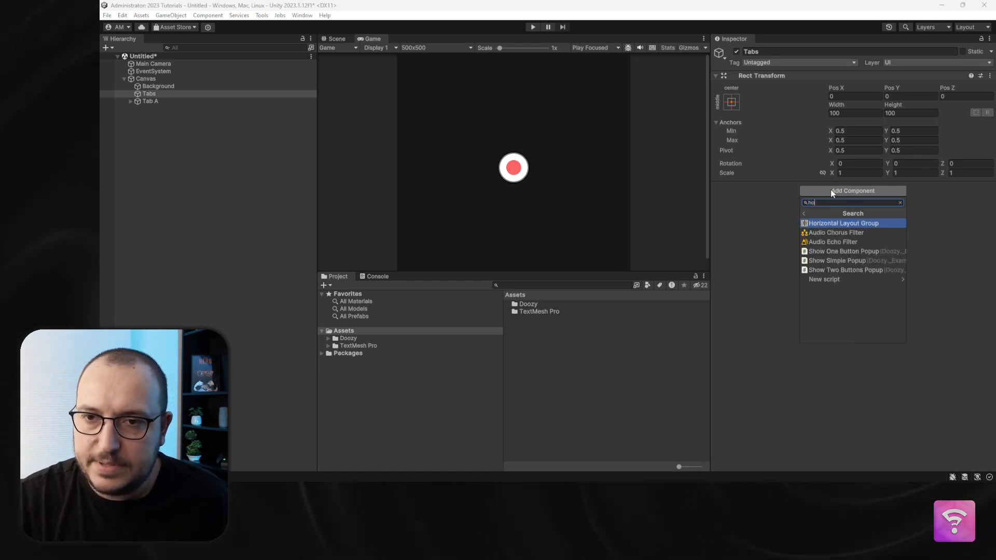
pyautogui.press('Return')
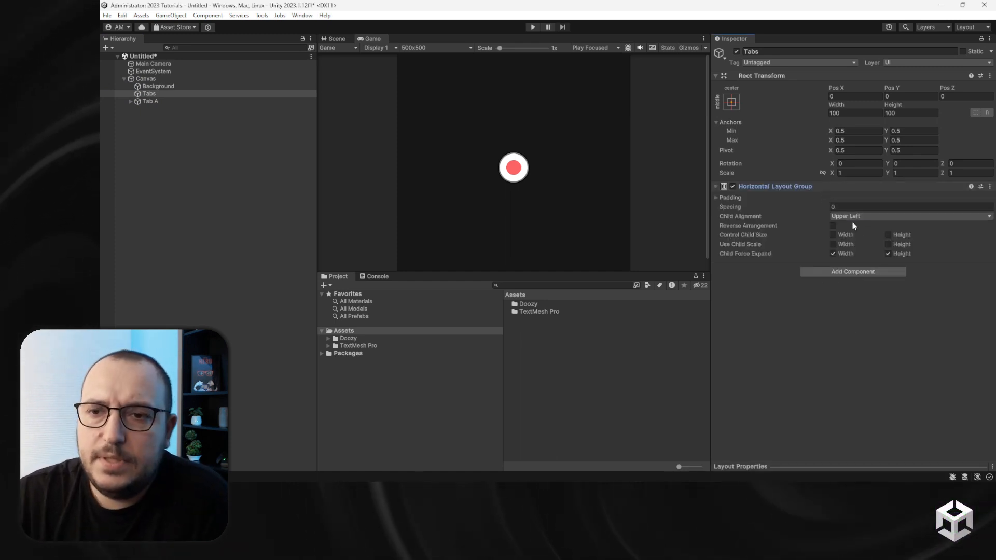
pyautogui.click(845, 235)
pyautogui.click(844, 254)
pyautogui.click(895, 235)
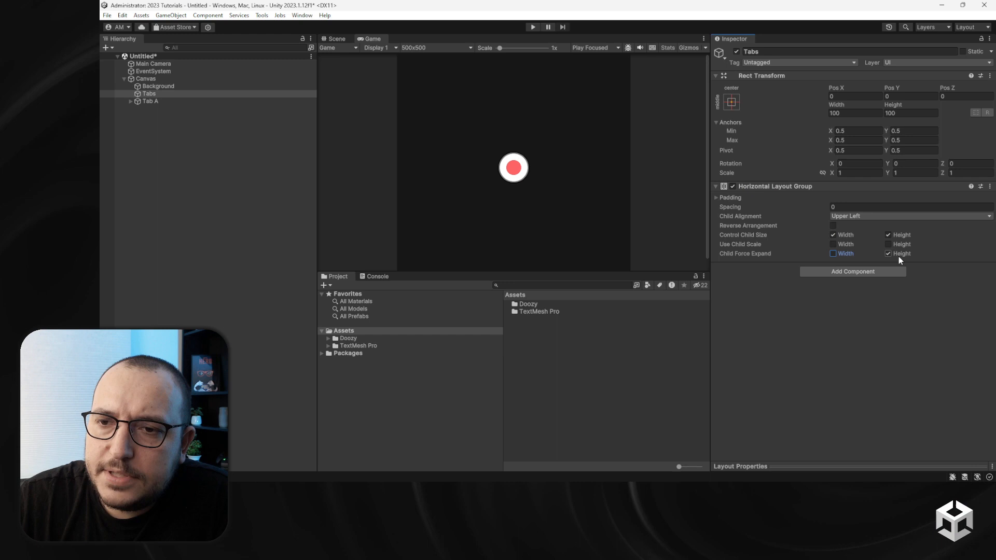
pyautogui.click(861, 217)
pyautogui.click(874, 269)
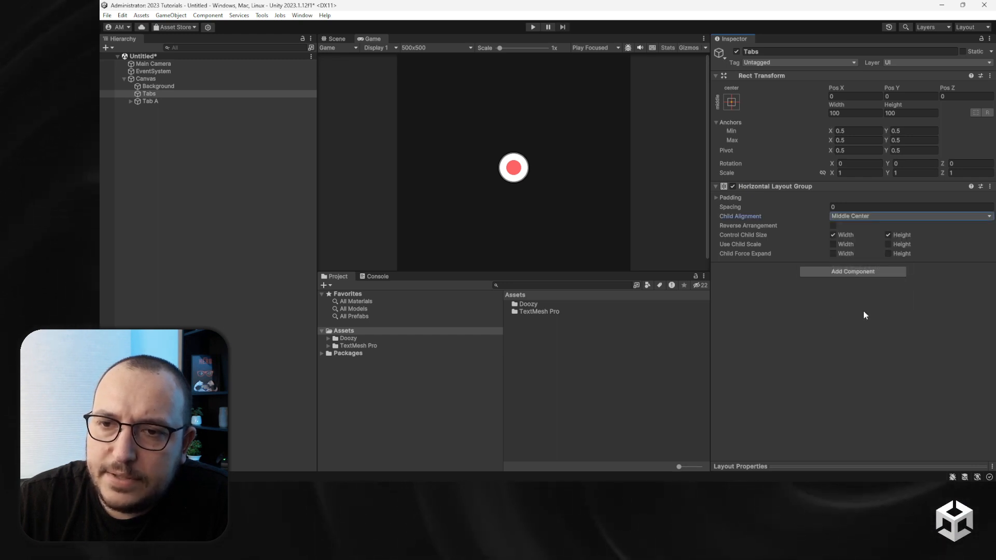
# Add a Content Size Fitter to Tabs with both Horizontal Fit and Vertical Fit set to Preferred Size.
pyautogui.click(842, 272)
pyautogui.write('cont')
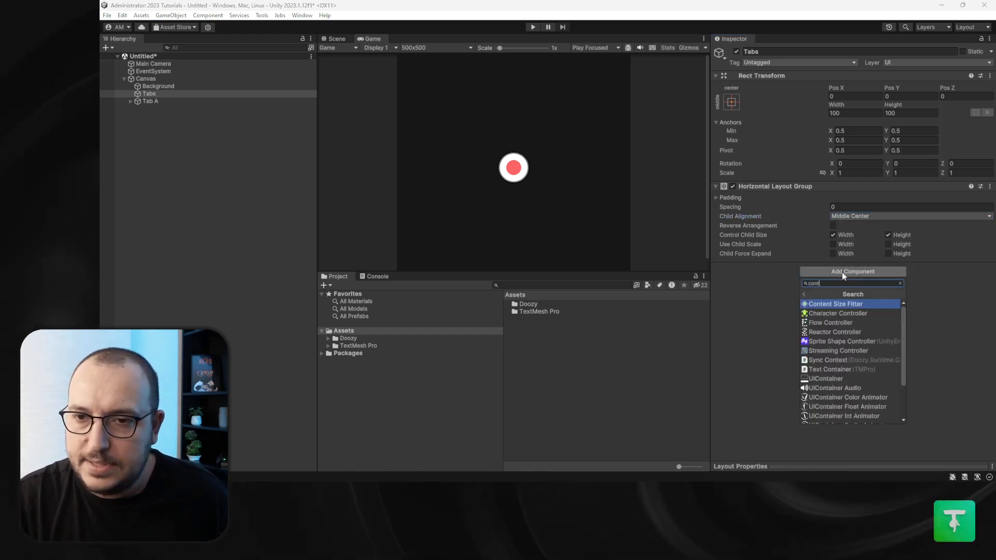
pyautogui.press('Return')
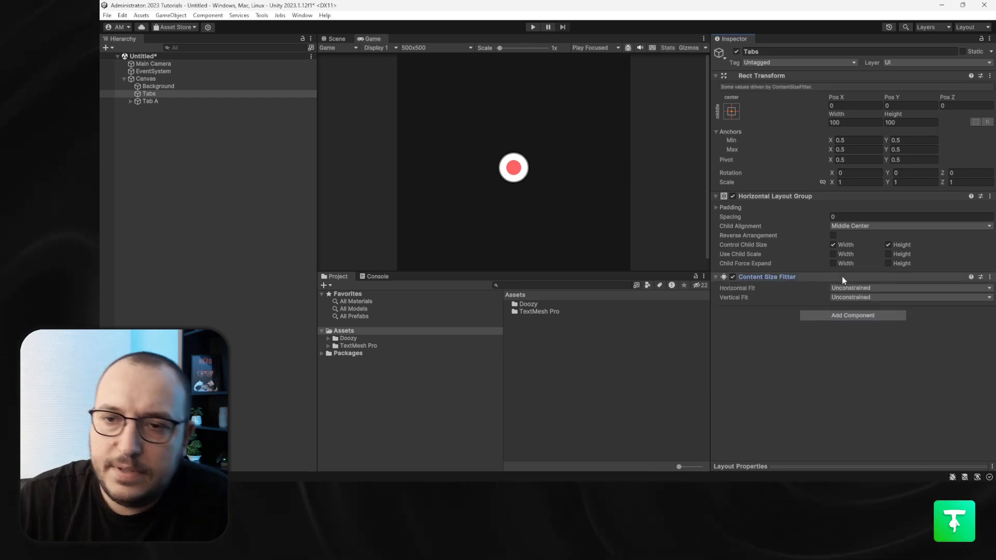
pyautogui.click(853, 289)
pyautogui.click(861, 320)
pyautogui.click(850, 298)
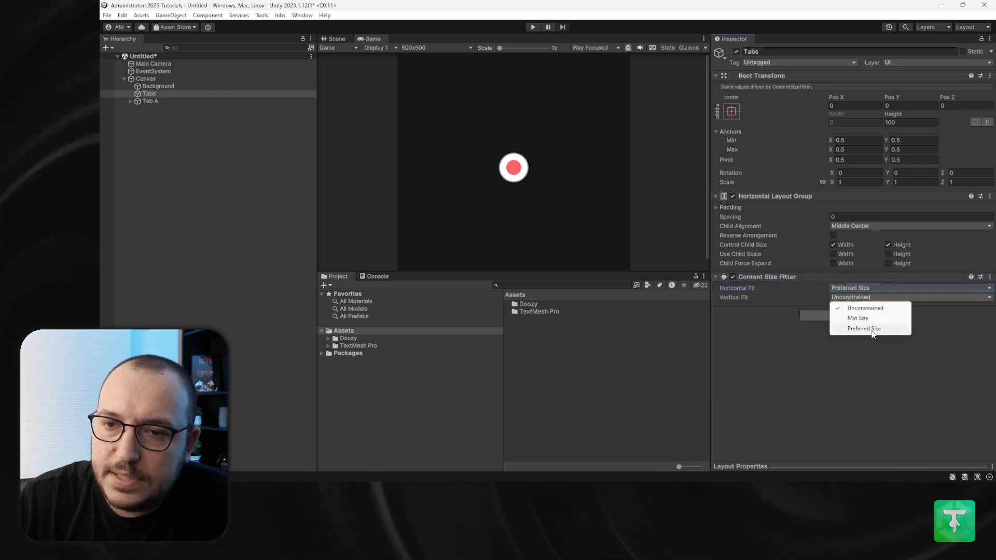
pyautogui.click(863, 329)
# Try a width and height of 32 for Tab A and undo the resizing.
pyautogui.click(155, 102)
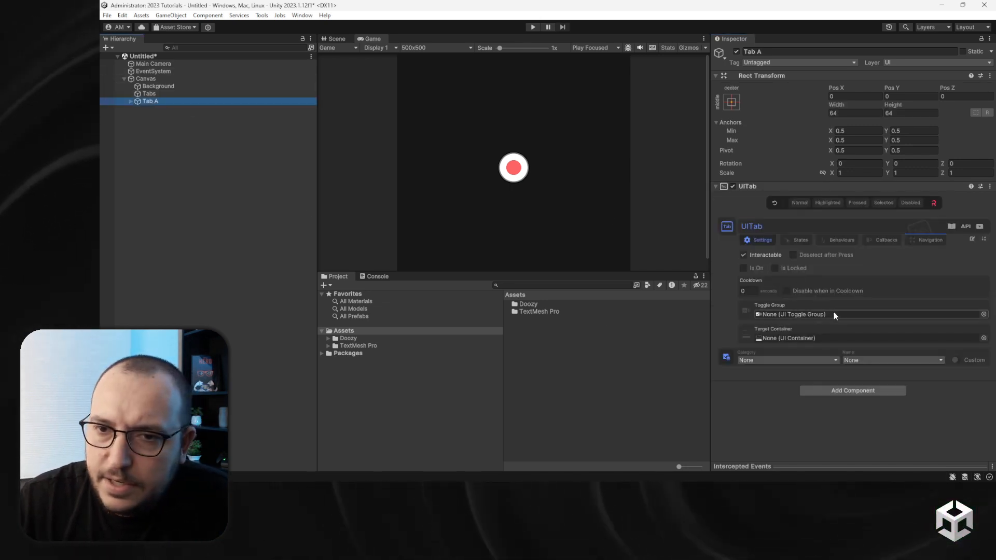
pyautogui.click(847, 112)
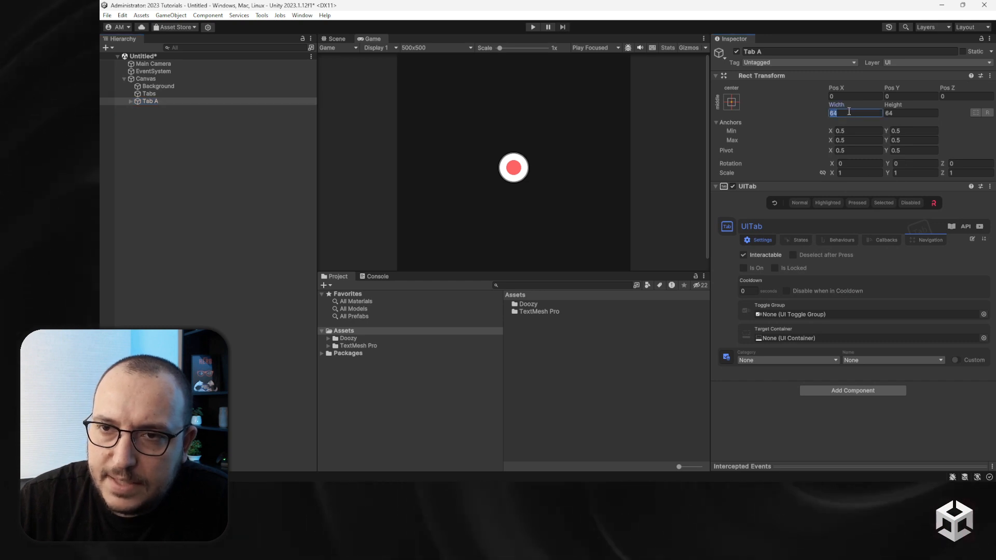
pyautogui.write('32')
pyautogui.press('Tab')
pyautogui.write('3')
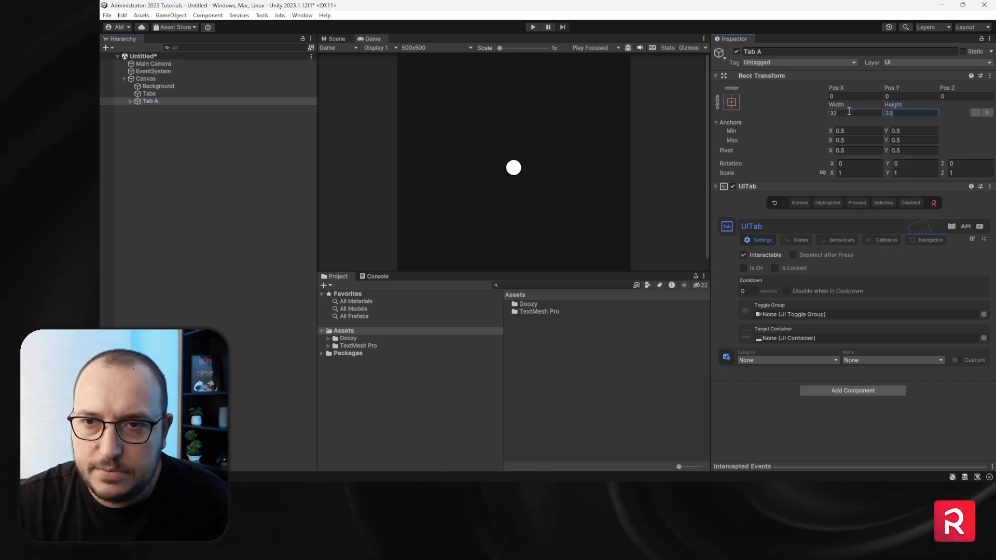
pyautogui.hotkey('ctrl', 'z')
pyautogui.hotkey('ctrl', 'z')
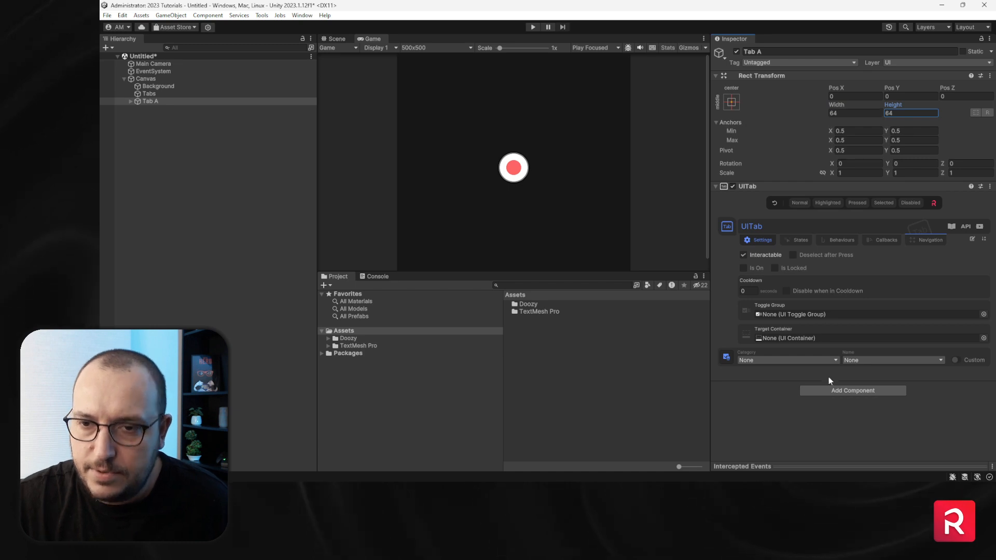
# Add a Layout Element to Tab A and enable its Preferred Width and Preferred Height at 64.
pyautogui.click(833, 390)
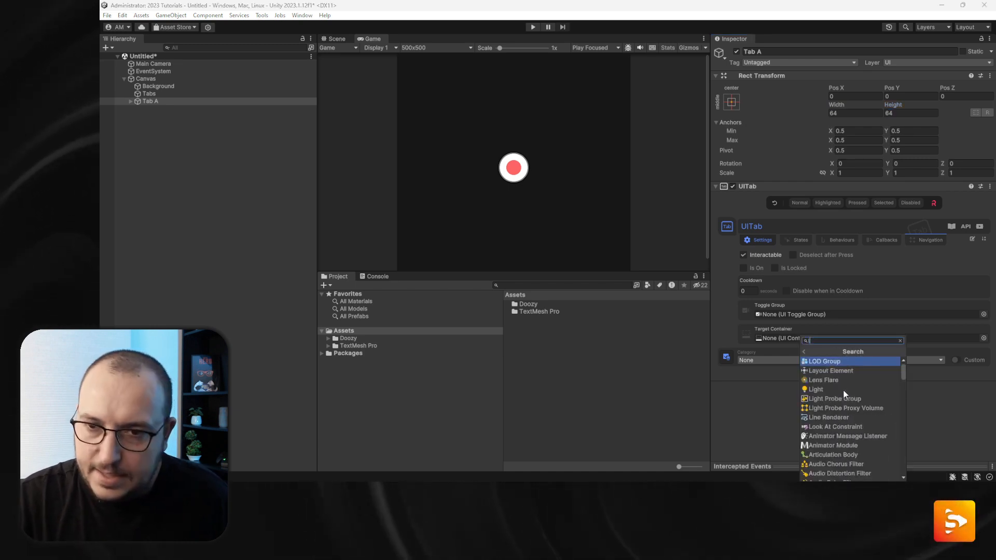
pyautogui.press('Down')
pyautogui.press('Return')
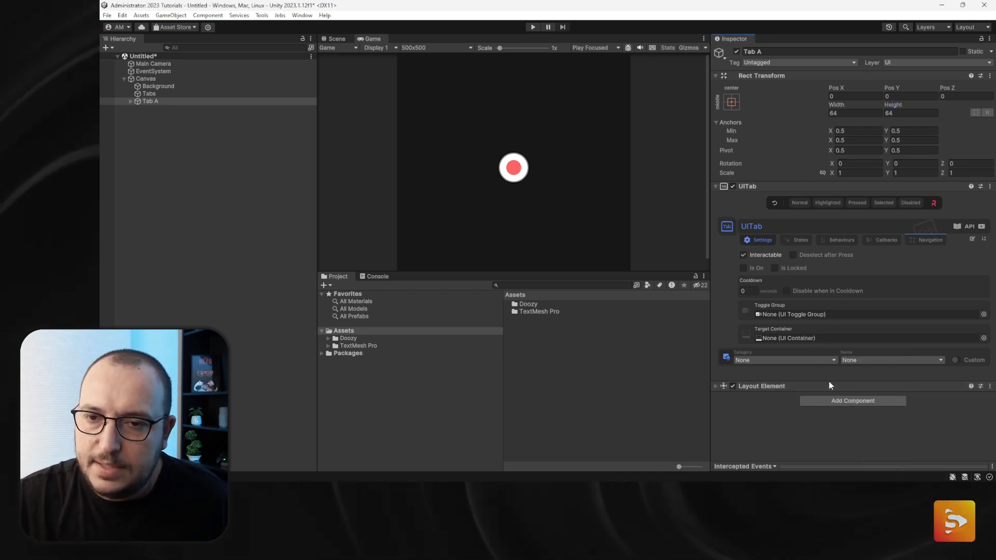
pyautogui.click(829, 385)
pyautogui.scroll(-2, 828, 383)
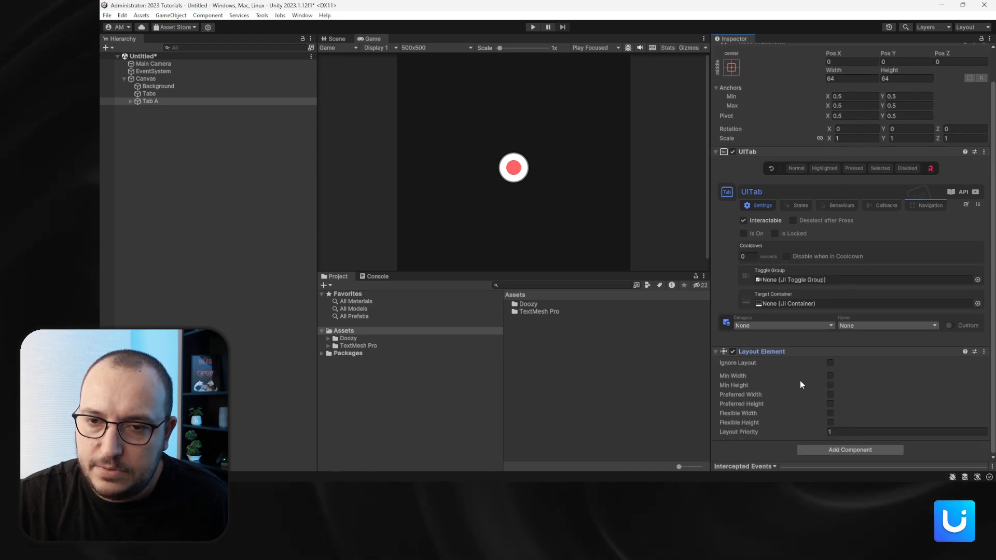
pyautogui.click(830, 394)
pyautogui.click(830, 404)
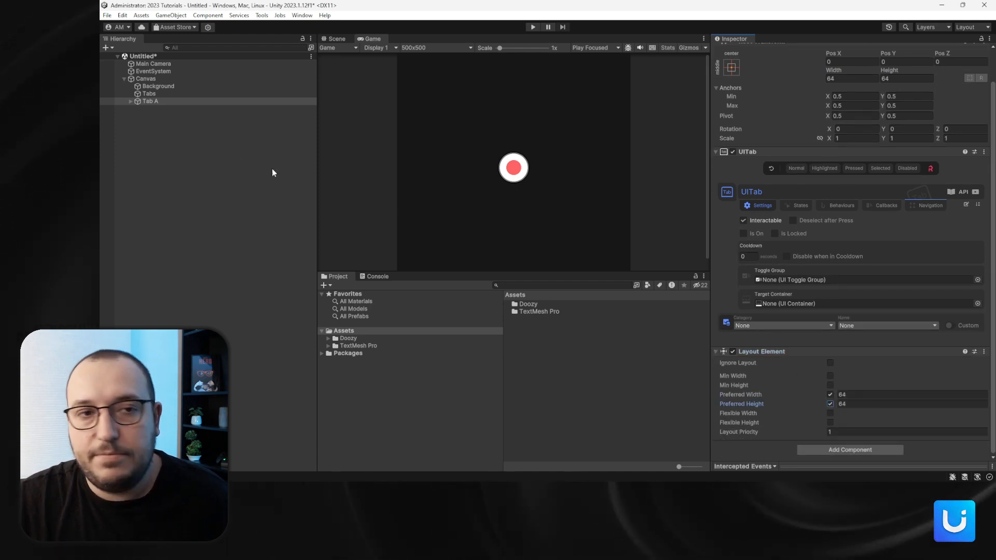
# Nest Tab A inside the Tabs object and duplicate it twice.
pyautogui.moveTo(148, 102); pyautogui.dragTo(149, 95)
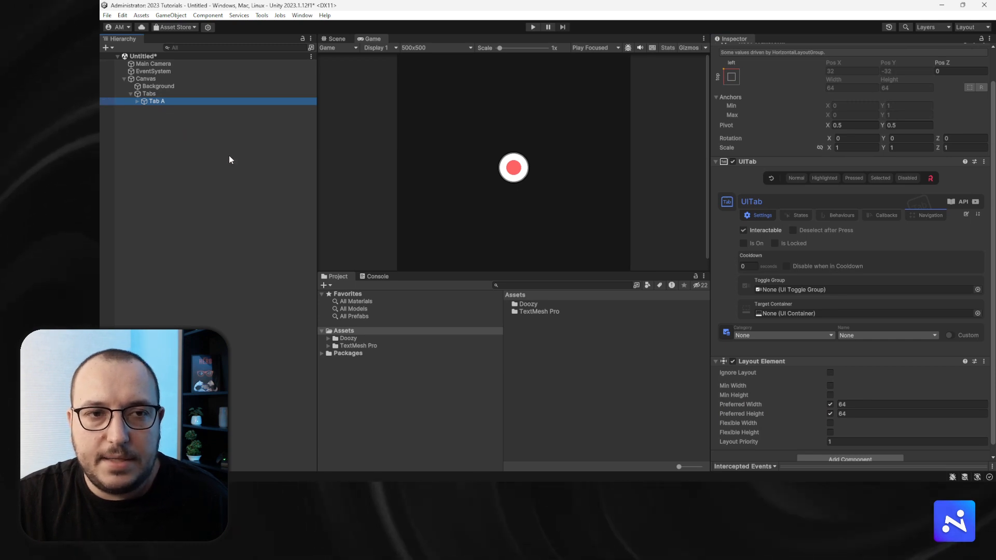
pyautogui.hotkey('ctrl', 'd')
pyautogui.hotkey('ctrl', 'd')
# Rename the two copies of Tab A as Tab B and Tab C.
pyautogui.click(162, 110)
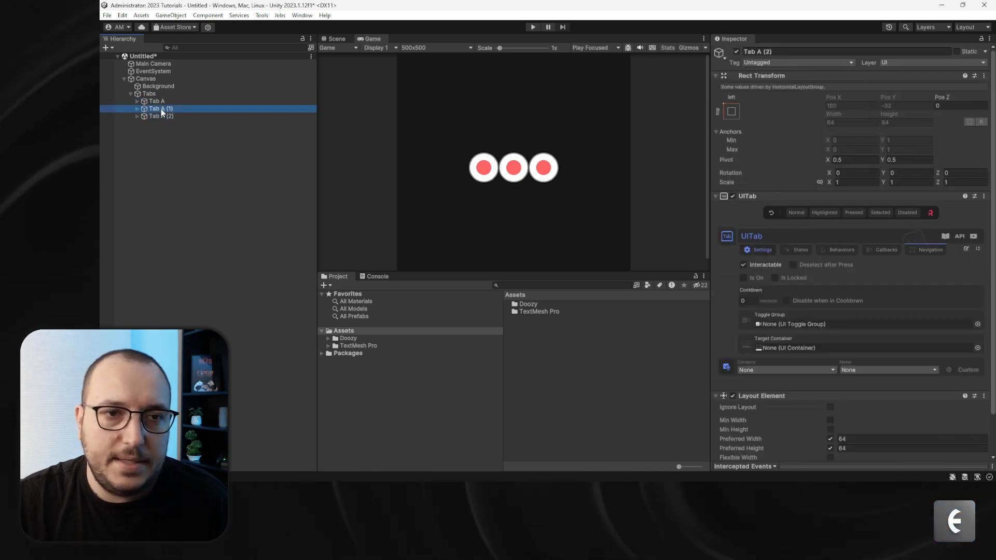
pyautogui.press('F2')
pyautogui.moveTo(161, 110); pyautogui.dragTo(178, 111)
pyautogui.write('B')
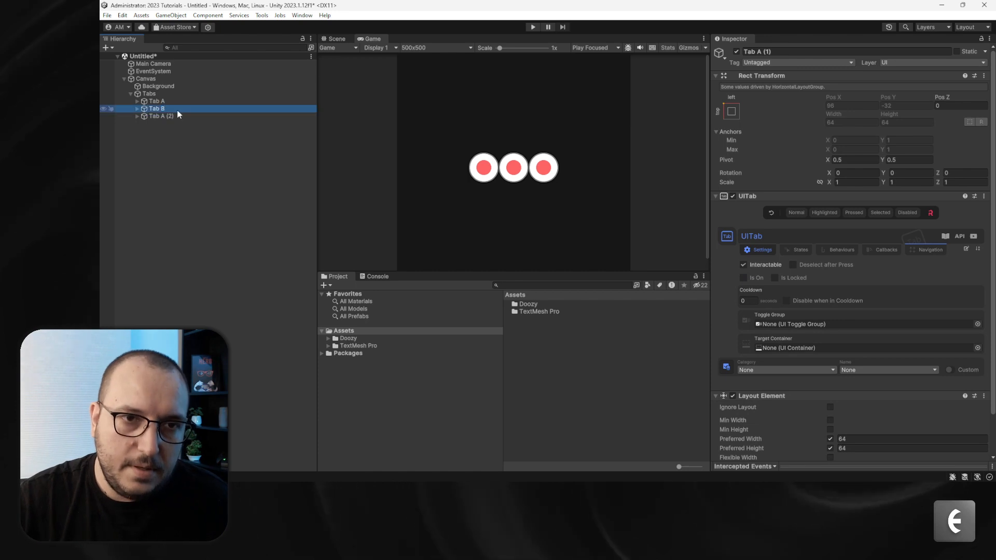
pyautogui.press('Return')
pyautogui.click(162, 117)
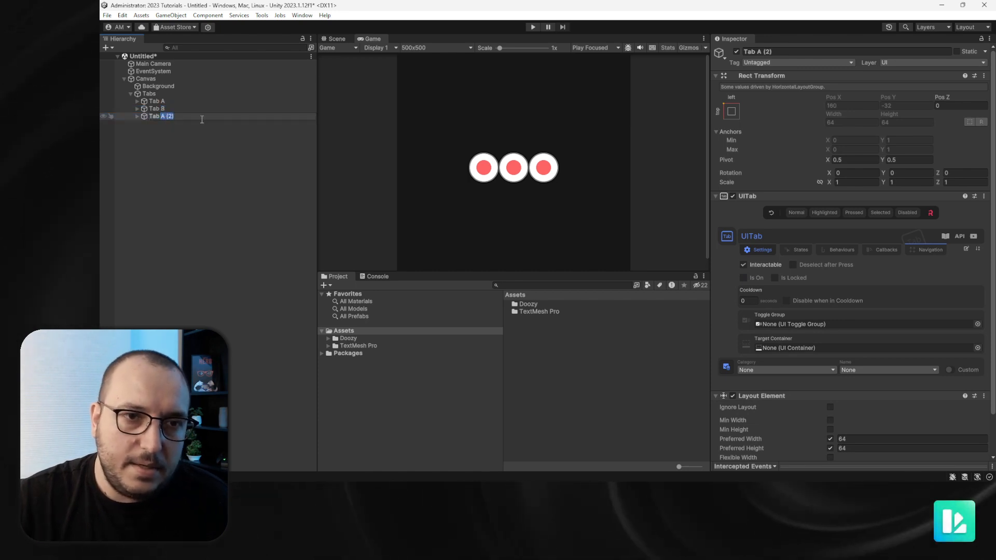
pyautogui.write('C')
pyautogui.press('Return')
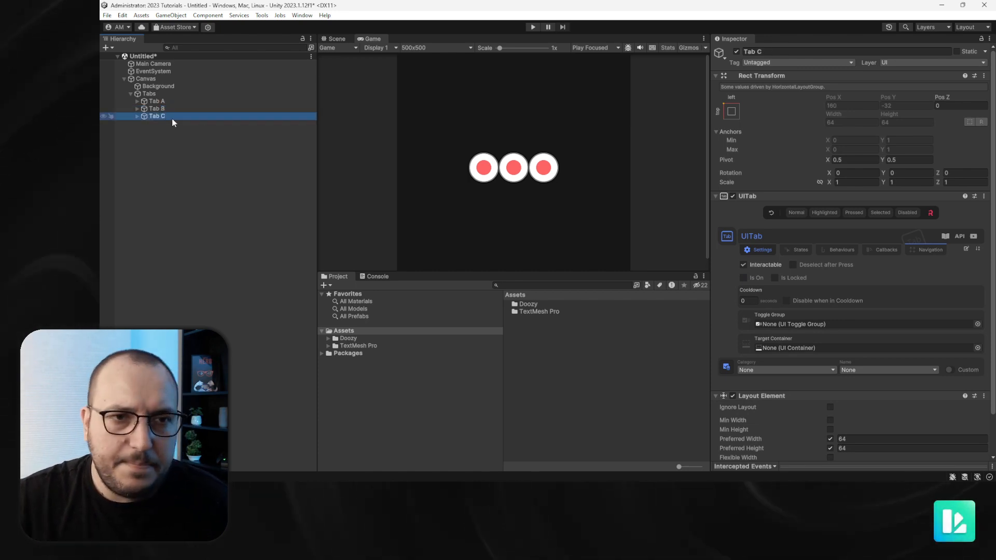
# Set the spacing of the Tabs object's Horizontal Layout Group to 8.
pyautogui.click(149, 94)
pyautogui.click(864, 217)
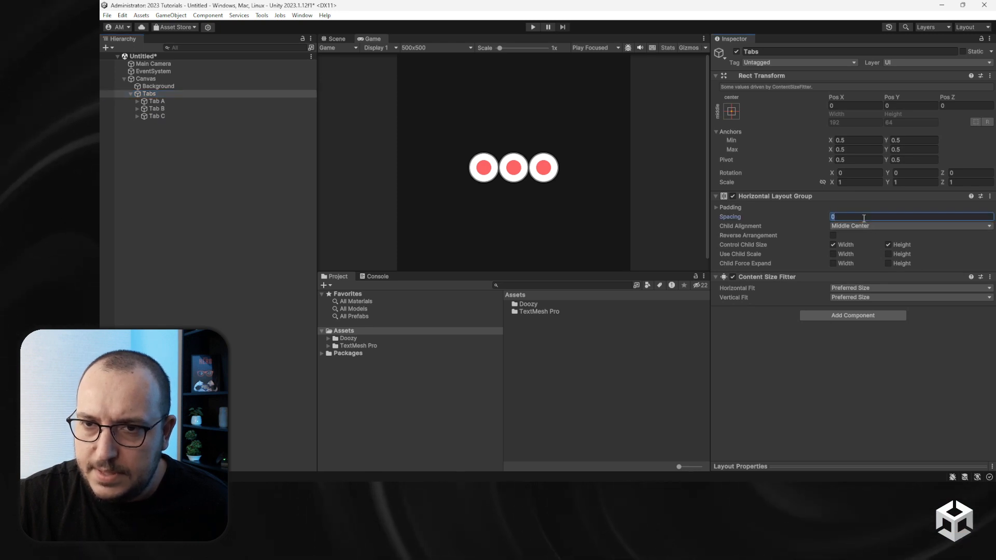
pyautogui.write('8')
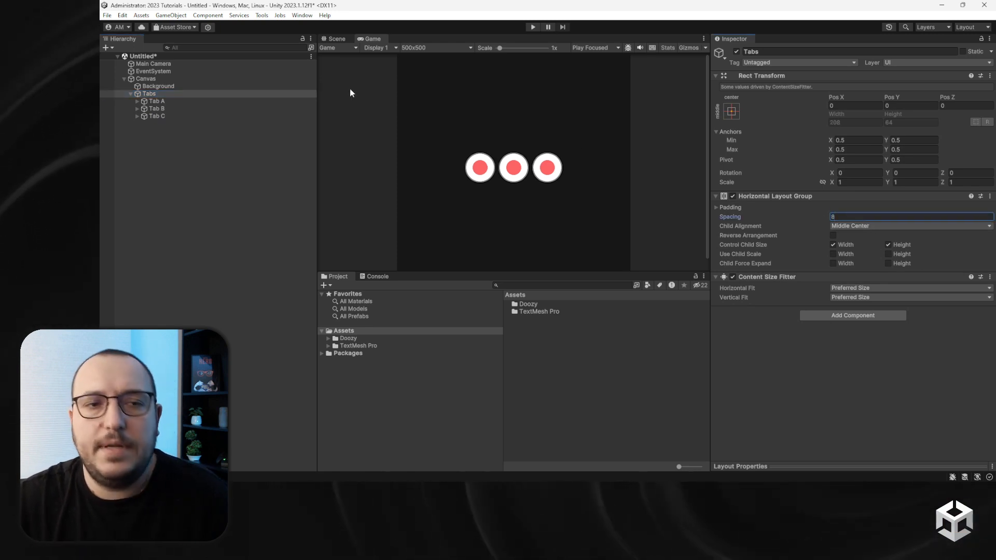
pyautogui.click(211, 101)
pyautogui.click(209, 110)
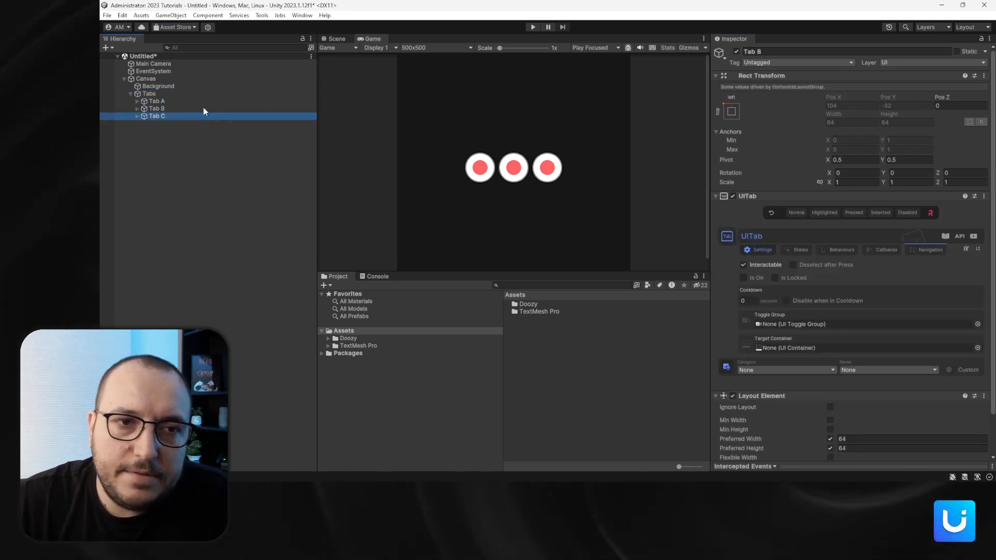
pyautogui.click(200, 102)
pyautogui.click(180, 93)
# Run the scene, toggle the three tabs on and off to test their independent behaviour, and stop play mode.
pyautogui.click(533, 27)
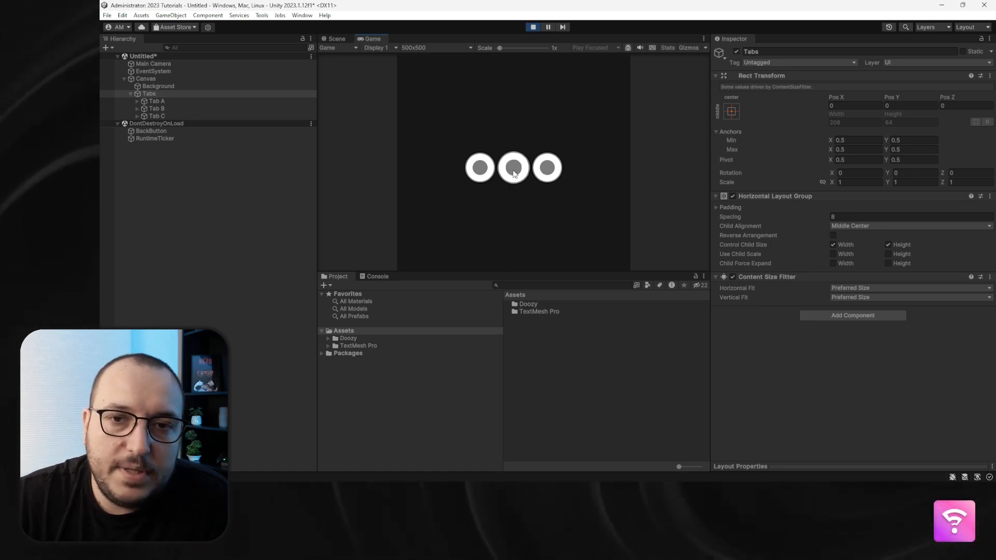
pyautogui.click(487, 171)
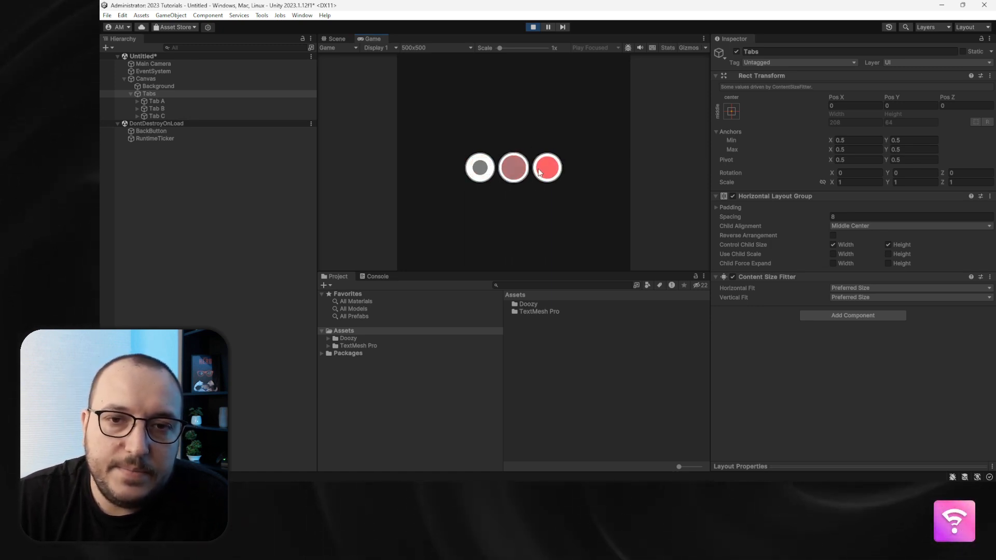
pyautogui.click(513, 172)
pyautogui.click(516, 174)
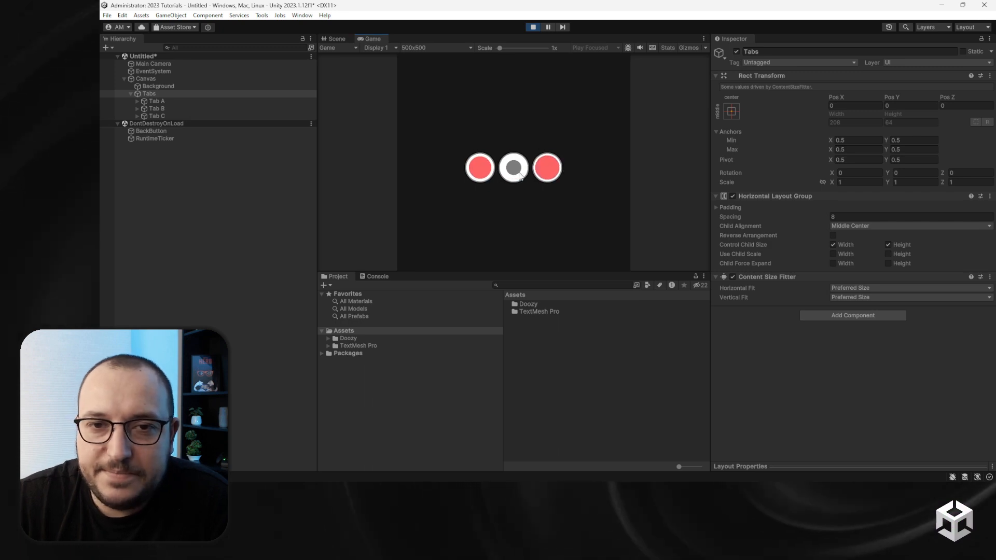
pyautogui.click(512, 175)
pyautogui.click(544, 172)
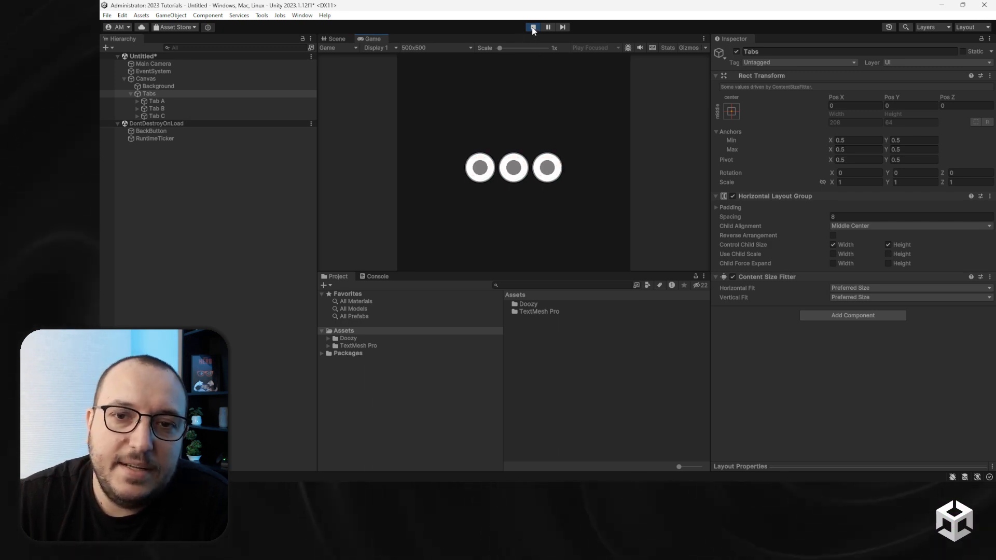
pyautogui.click(533, 27)
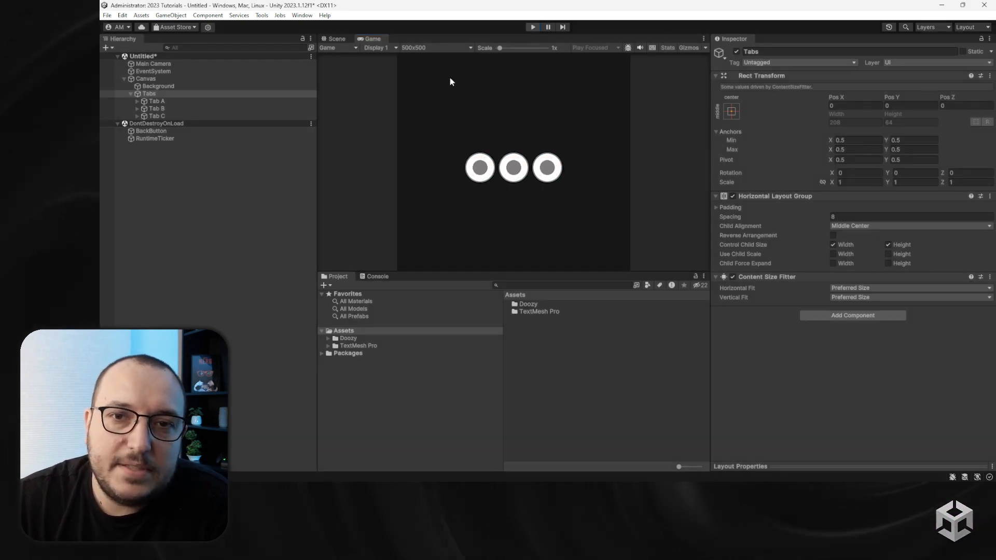
# Add a UIToggle Group component to the Tabs object.
pyautogui.click(171, 97)
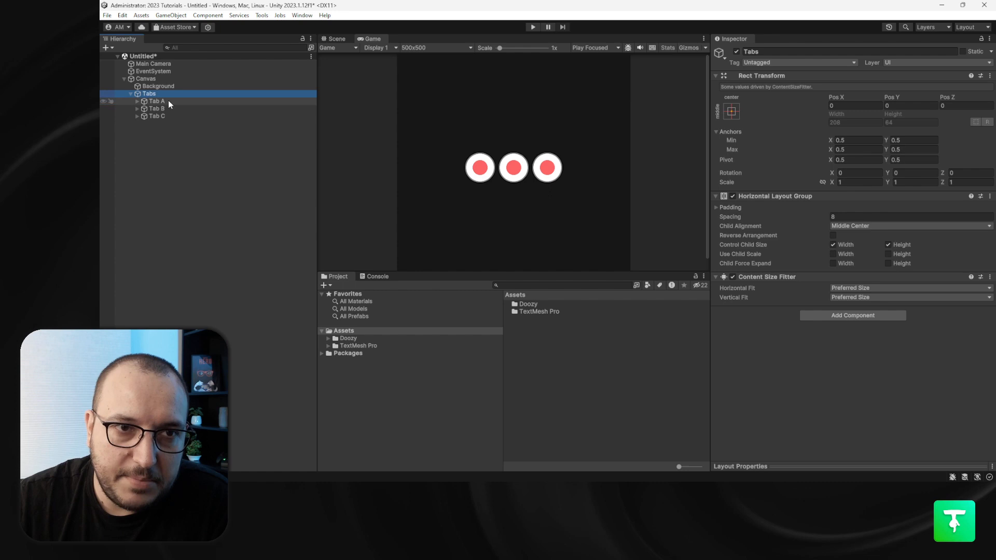
pyautogui.click(829, 317)
pyautogui.write('uitoggl')
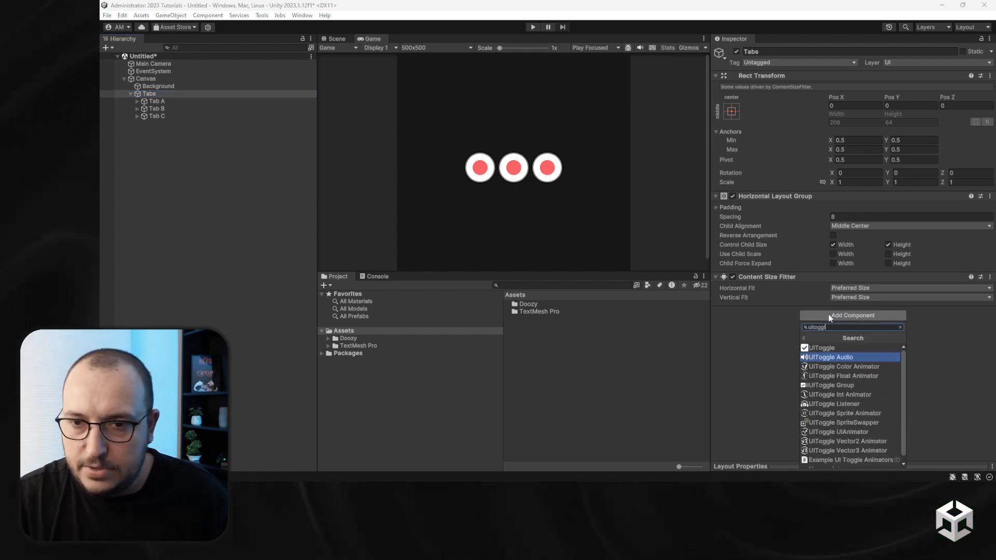
pyautogui.write('e group')
pyautogui.press('Return')
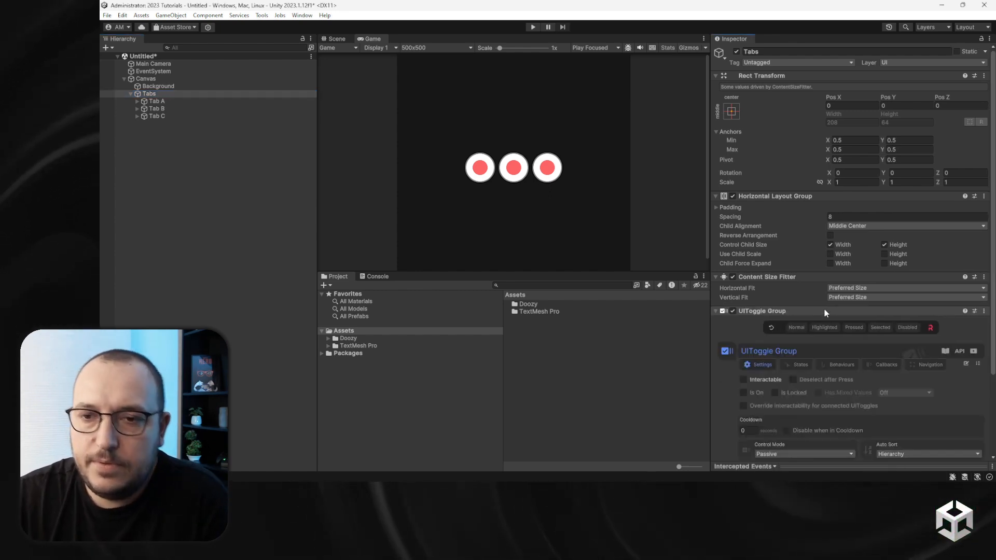
pyautogui.scroll(-3, 826, 342)
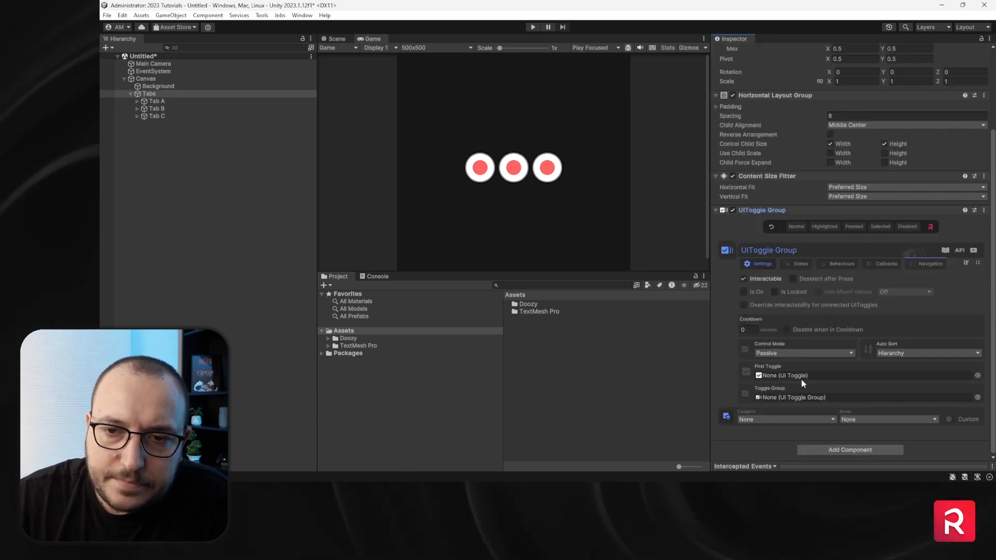
# Assign Tabs as the Toggle Group of Tab A, Tab B and Tab C together.
pyautogui.click(183, 101)
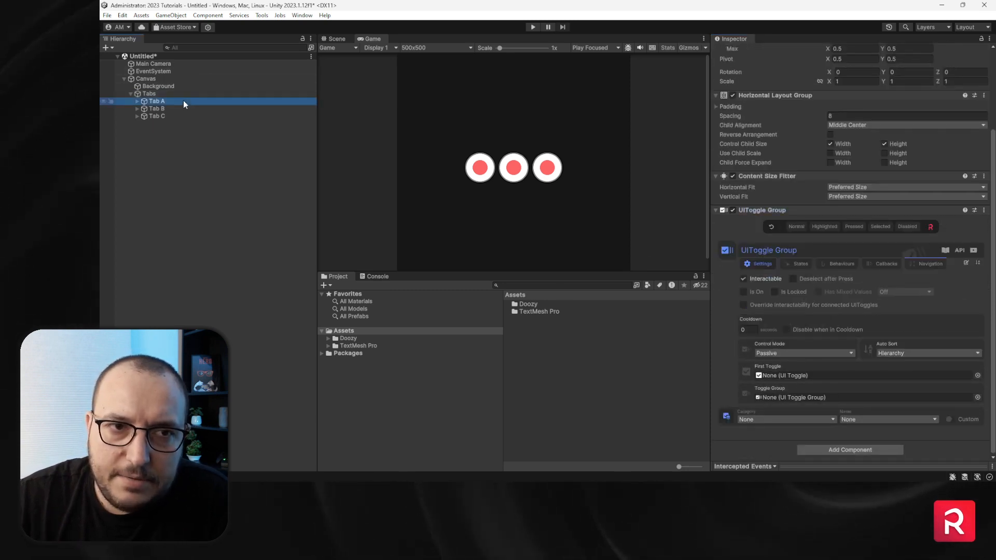
pyautogui.keyDown('shift'); pyautogui.click(174, 114); pyautogui.keyUp('shift')
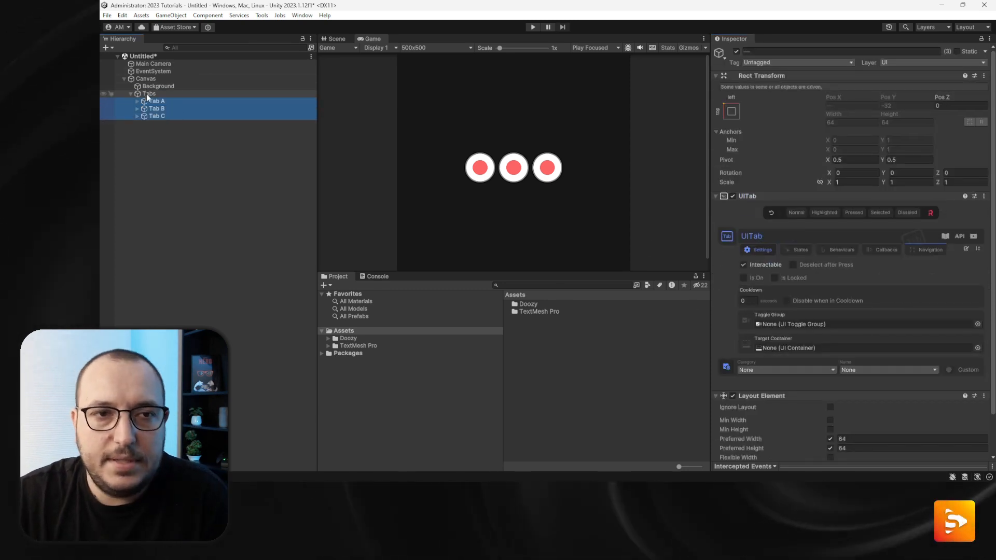
pyautogui.moveTo(146, 95); pyautogui.dragTo(778, 326)
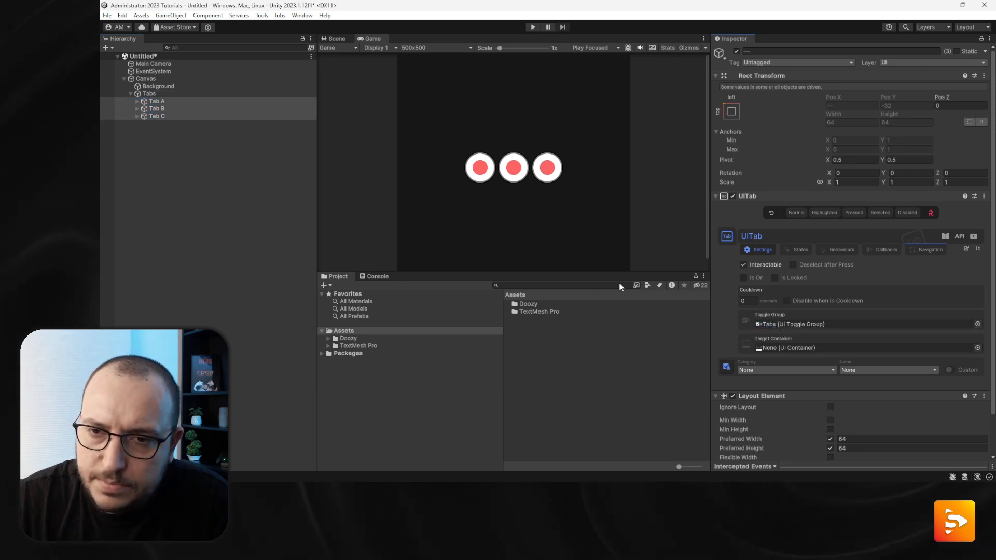
pyautogui.click(213, 165)
# Review the Tabs toggle group settings, test toggling the tabs in play mode with the Passive control mode, and stop the scene.
pyautogui.click(153, 95)
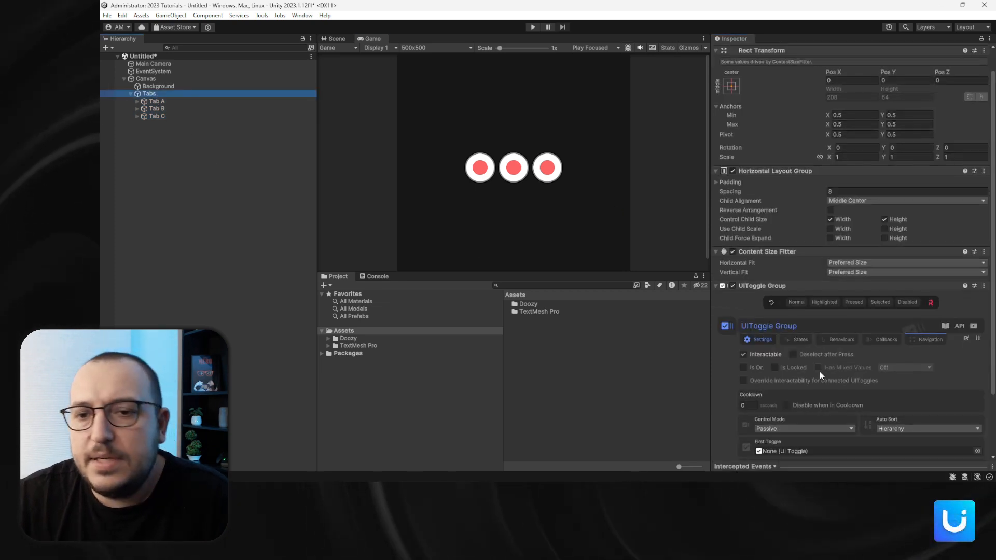
pyautogui.scroll(-3, 820, 377)
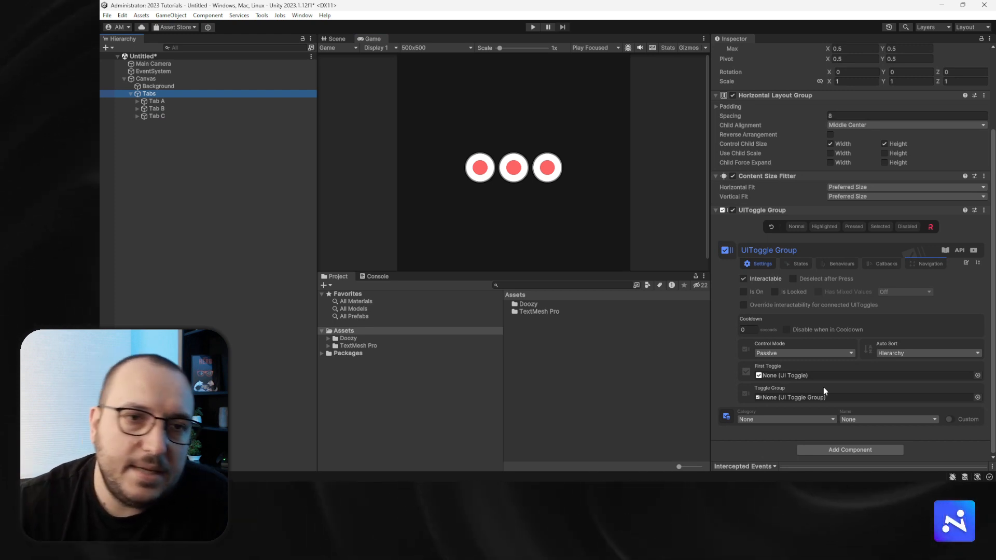
pyautogui.click(533, 27)
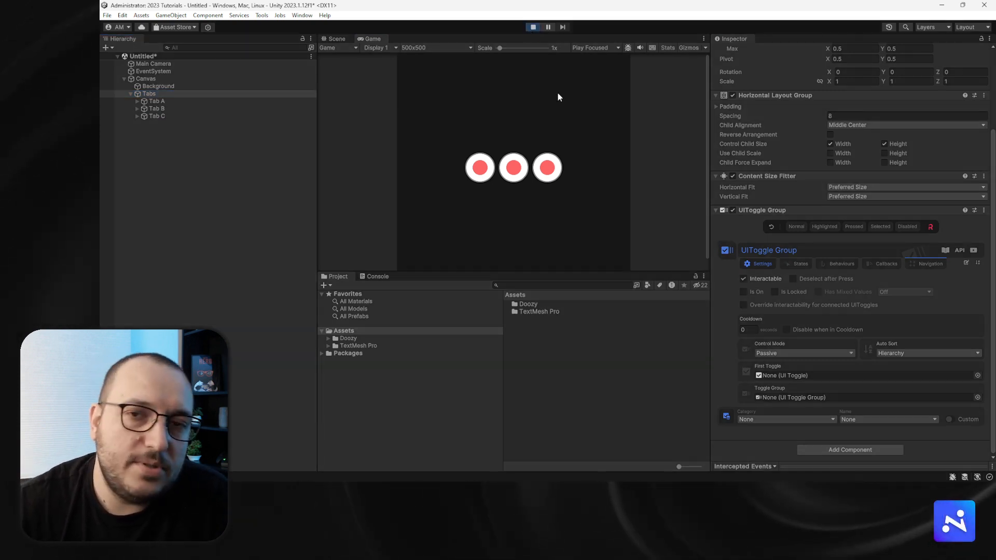
pyautogui.click(491, 166)
pyautogui.click(513, 167)
pyautogui.click(542, 170)
pyautogui.click(515, 170)
pyautogui.click(483, 172)
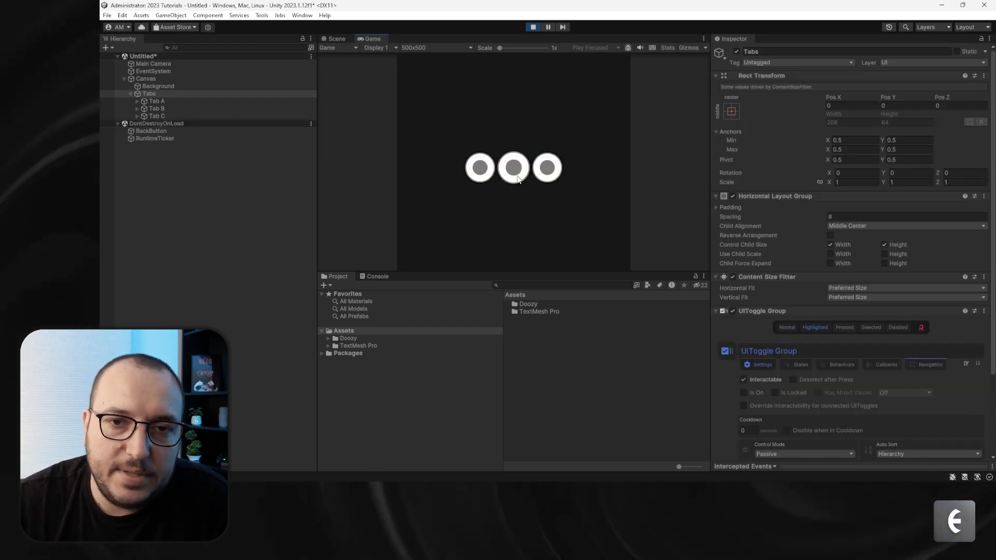
pyautogui.click(484, 173)
pyautogui.click(508, 175)
pyautogui.click(503, 176)
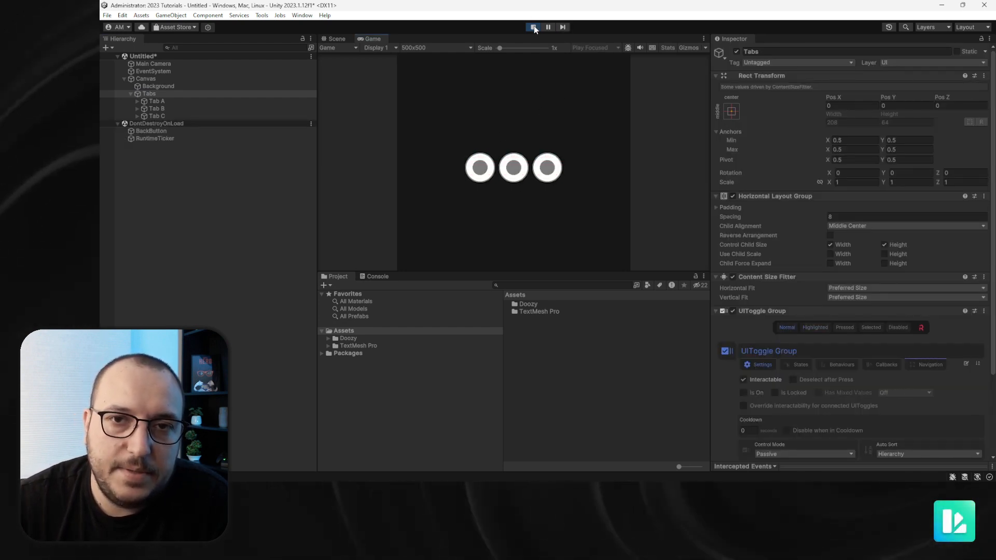
pyautogui.click(533, 27)
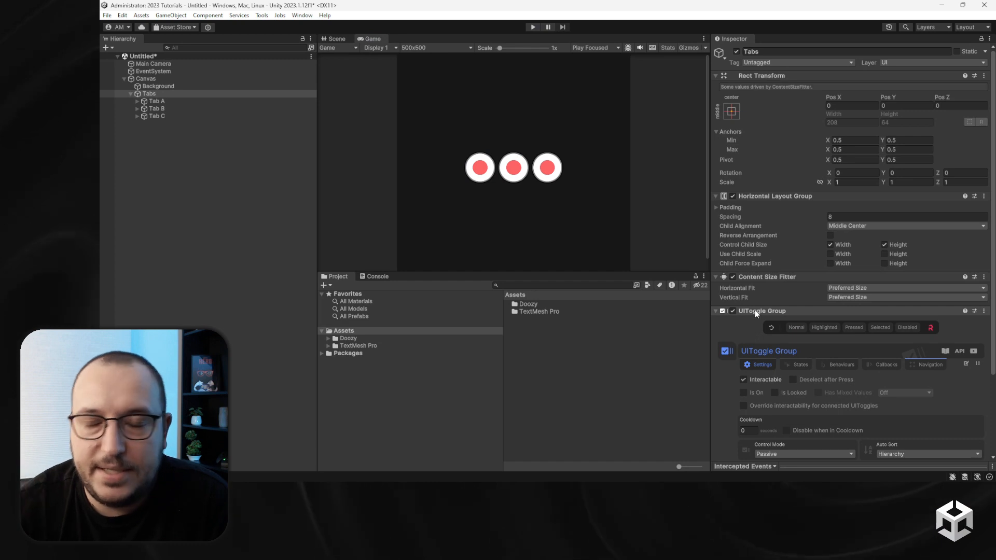
# Set the Control Mode of the Tabs UIToggle Group to One Toggle On.
pyautogui.scroll(-3, 780, 298)
pyautogui.click(788, 355)
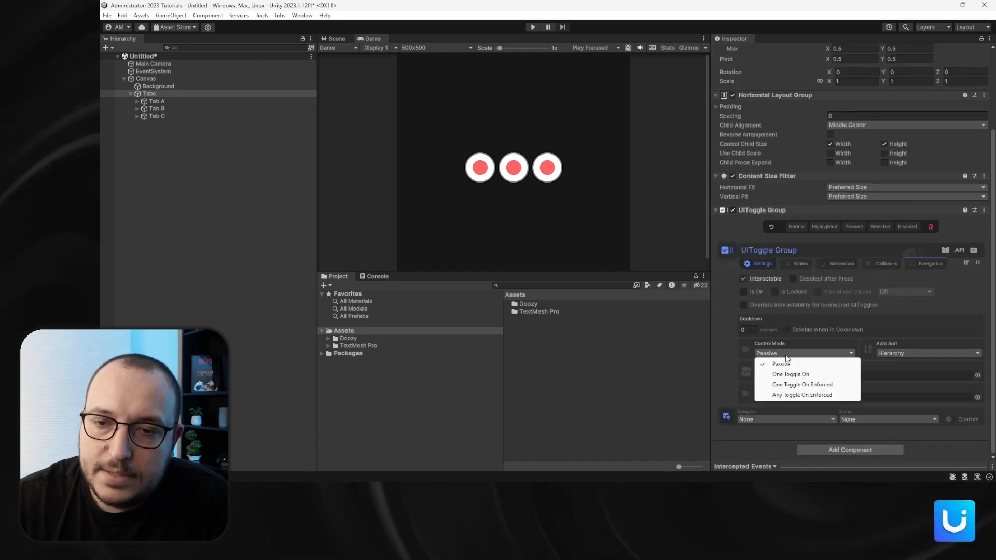
pyautogui.click(793, 374)
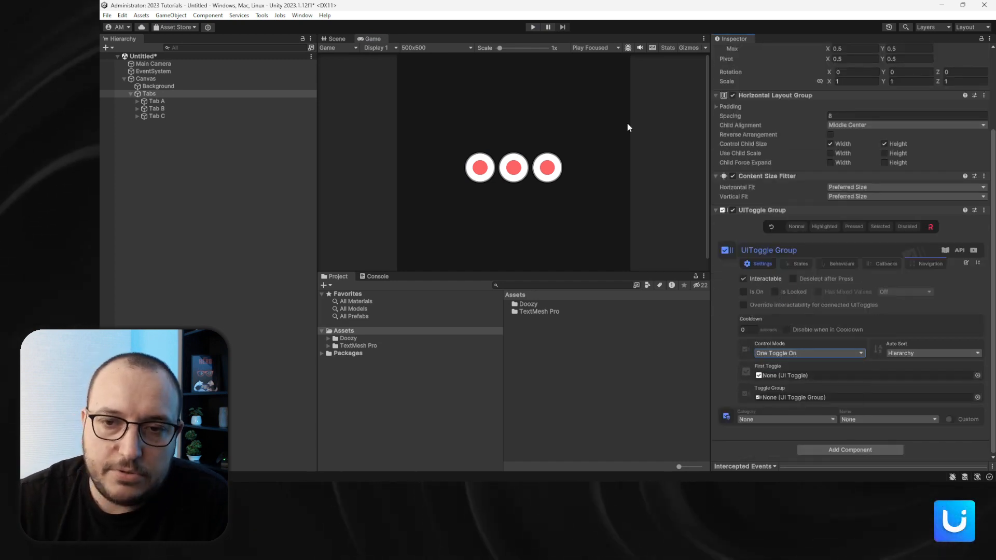
# Test switching between the three tabs in play mode with the One Toggle On control mode, and stop the scene.
pyautogui.click(533, 27)
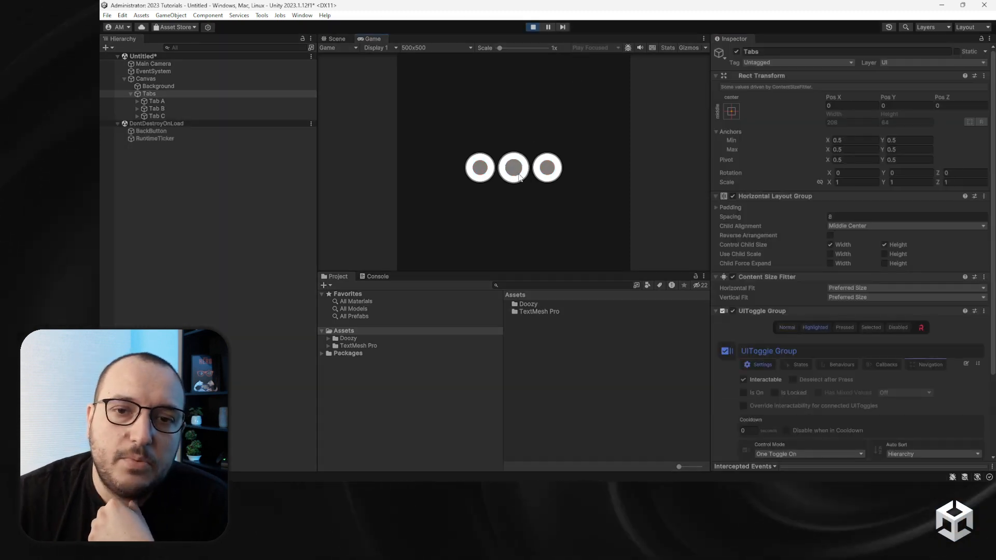
pyautogui.click(514, 172)
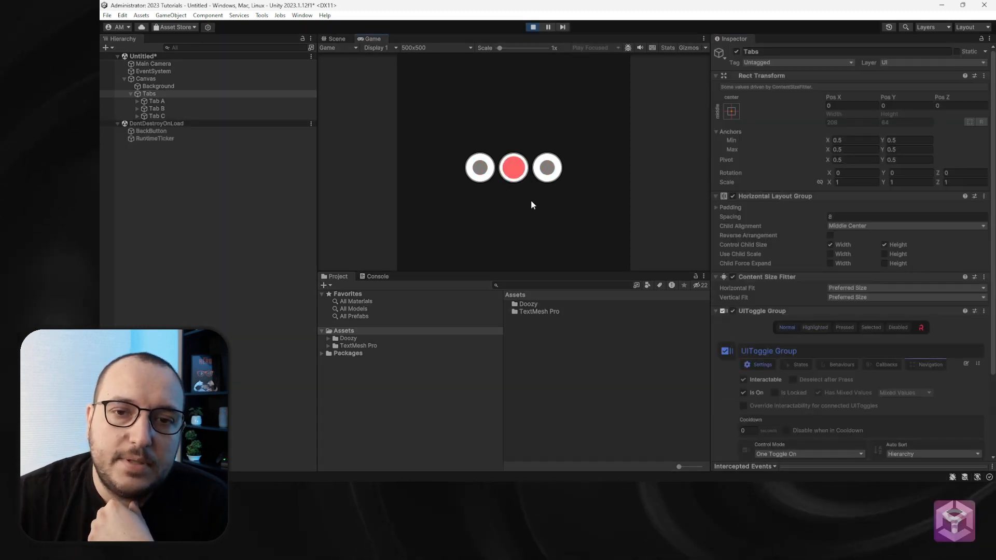
pyautogui.click(548, 174)
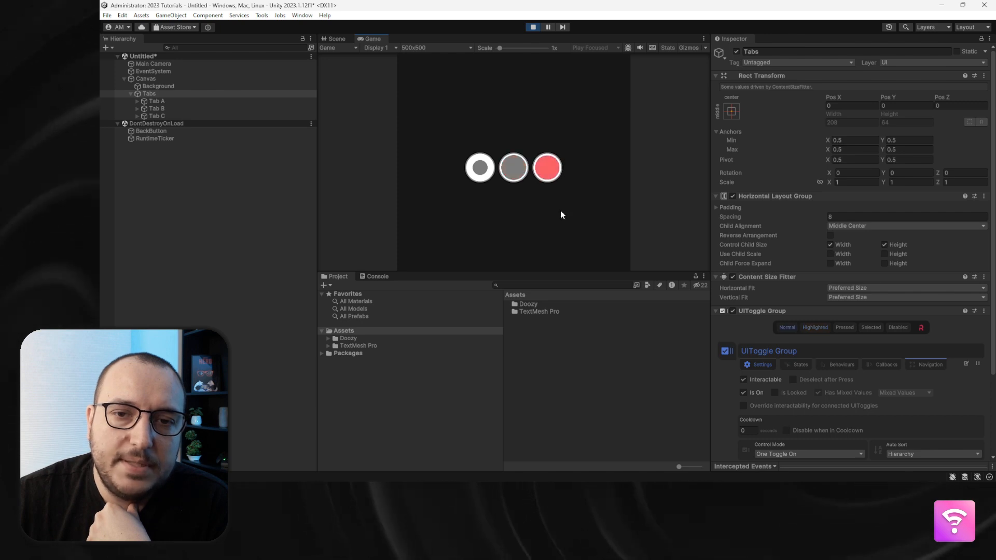
pyautogui.click(483, 177)
pyautogui.click(515, 173)
pyautogui.click(480, 170)
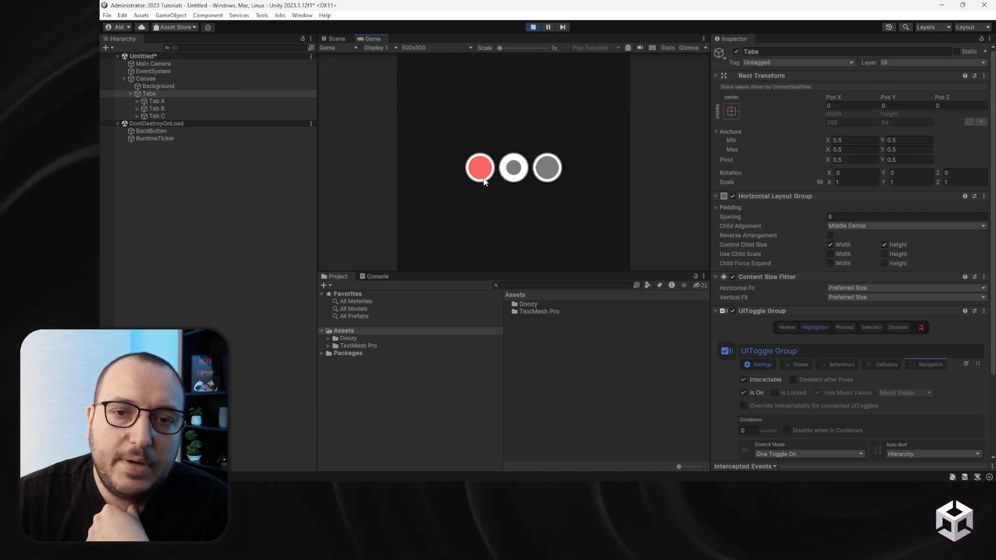
pyautogui.click(514, 170)
pyautogui.click(547, 170)
pyautogui.click(513, 170)
pyautogui.click(481, 169)
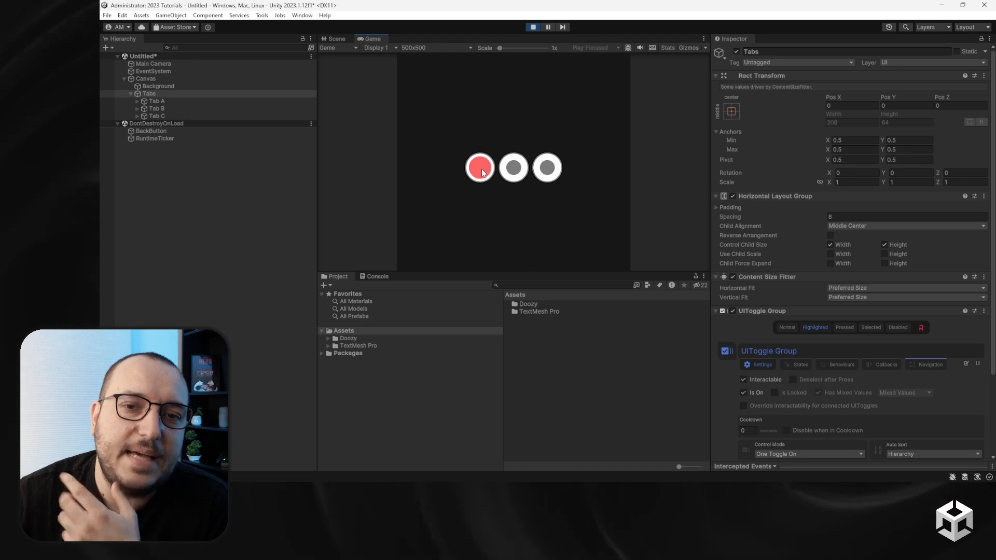
pyautogui.click(513, 175)
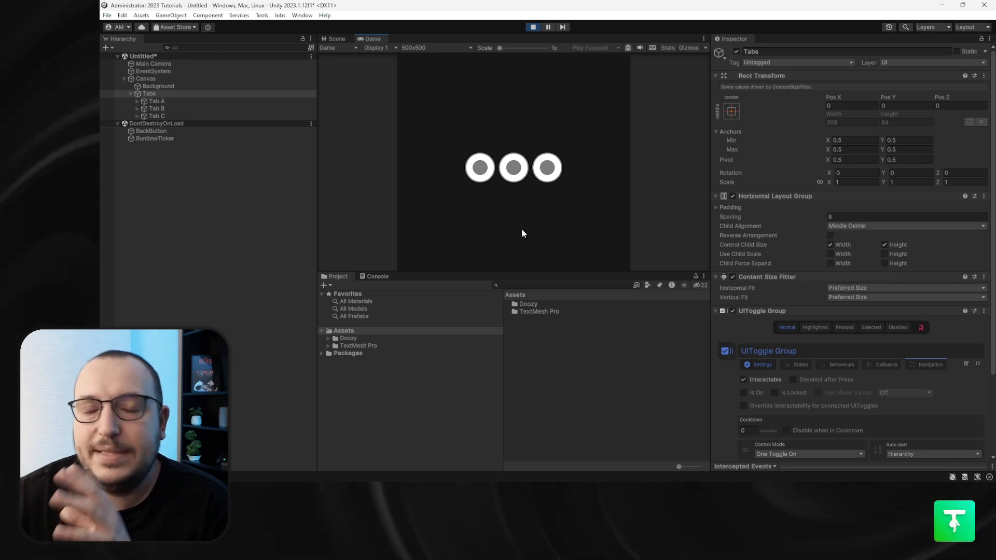
pyautogui.click(531, 28)
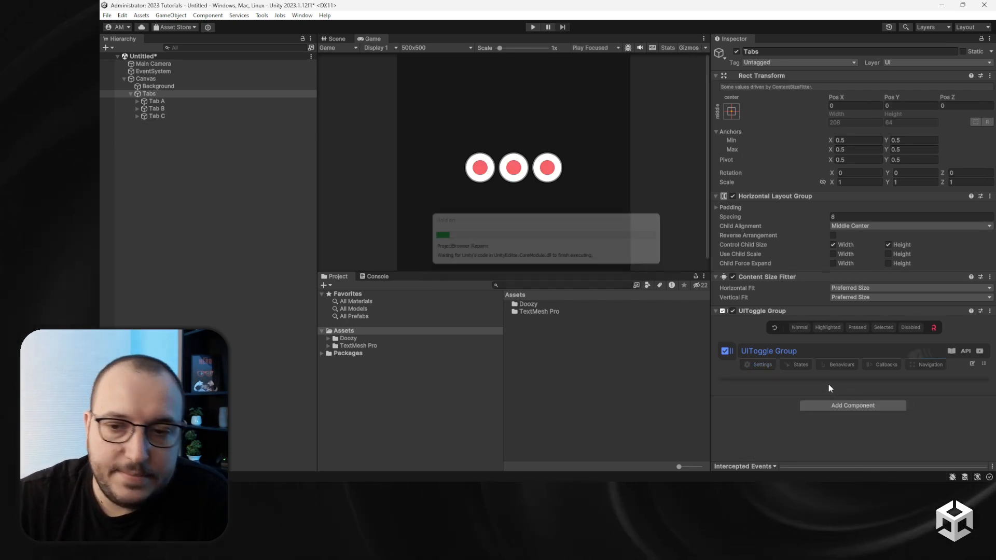
# Set the Control Mode of the Tabs UIToggle Group to One Toggle On Enforced.
pyautogui.scroll(-5, 829, 387)
pyautogui.click(787, 355)
pyautogui.click(803, 384)
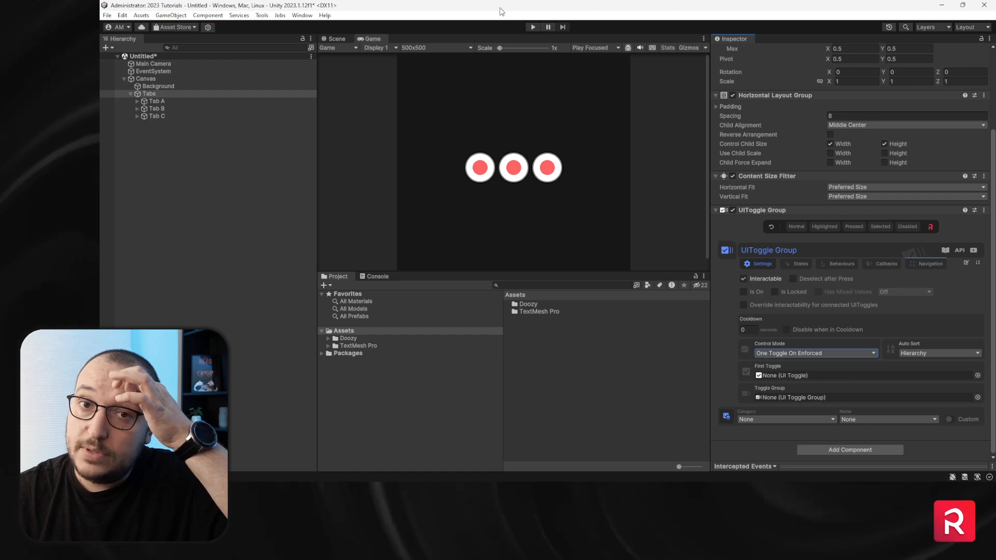
# Test switching between the tabs in play mode with the One Toggle On Enforced control mode, and stop the scene.
pyautogui.click(533, 27)
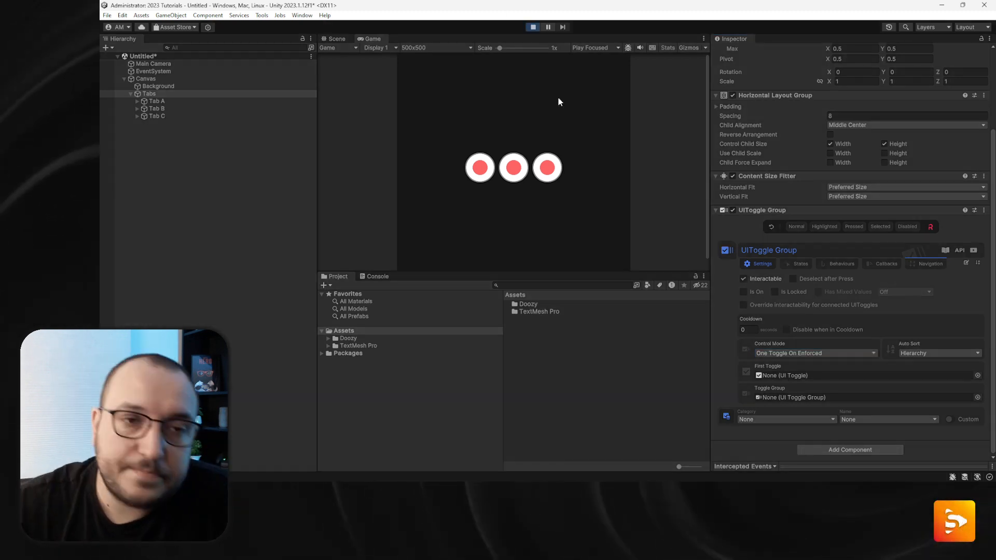
pyautogui.click(480, 173)
pyautogui.click(511, 173)
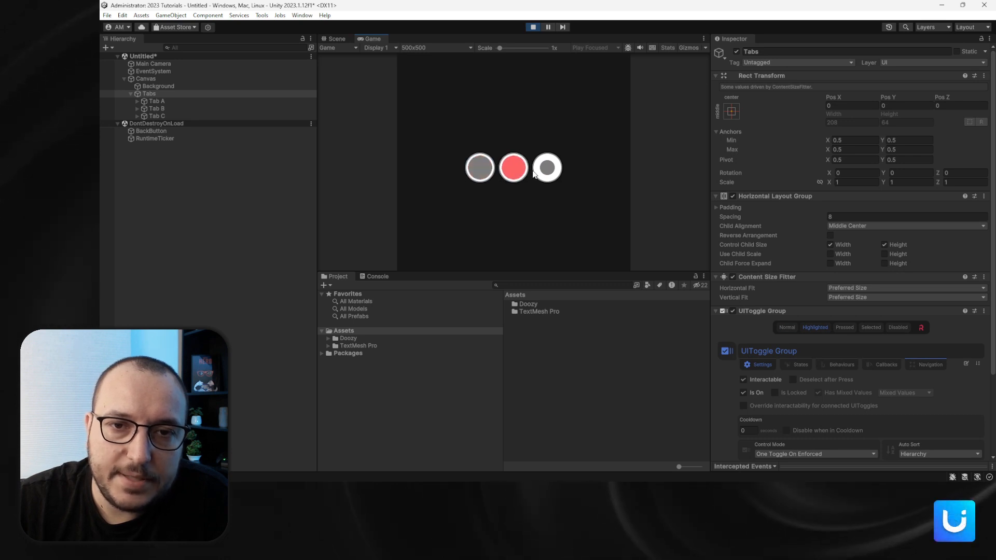
pyautogui.click(544, 173)
pyautogui.click(517, 174)
pyautogui.click(485, 174)
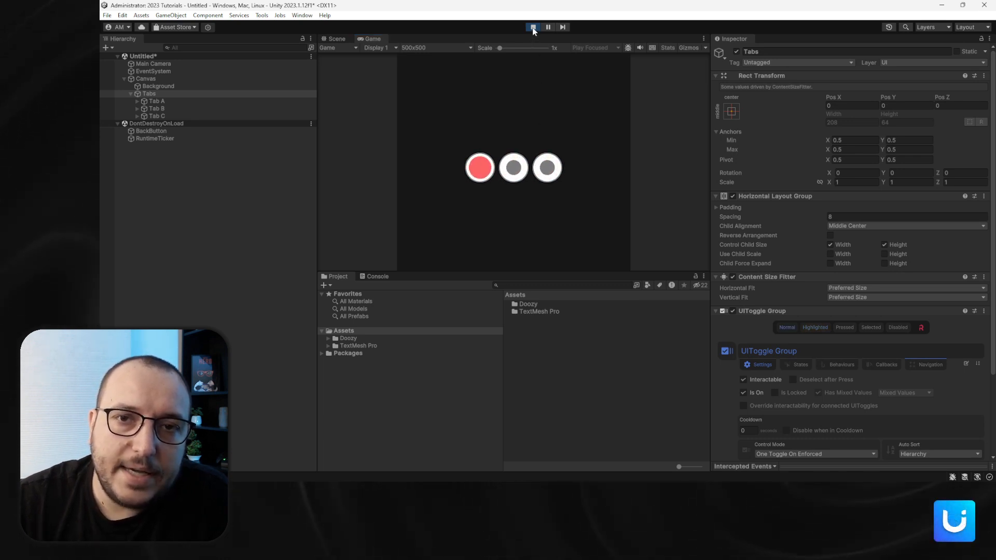
pyautogui.click(533, 28)
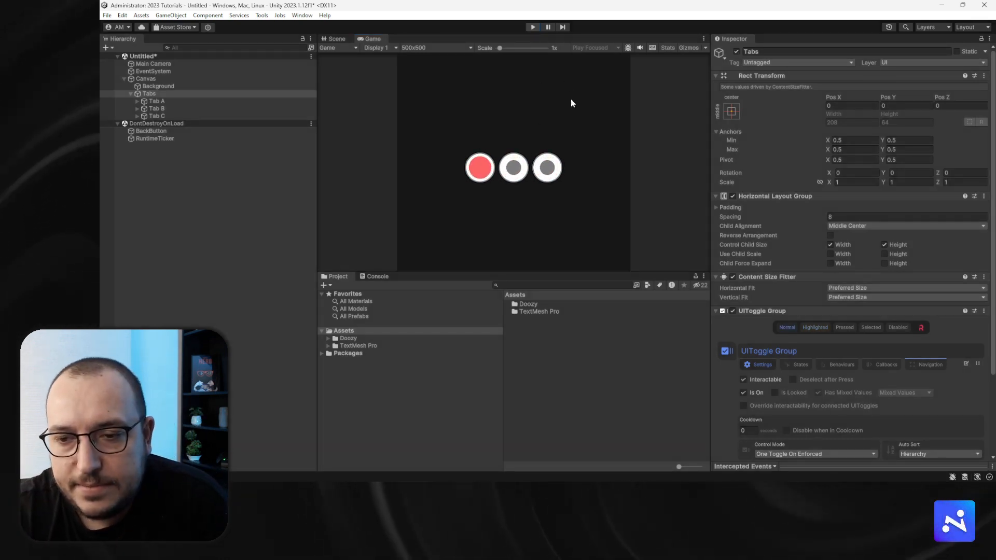
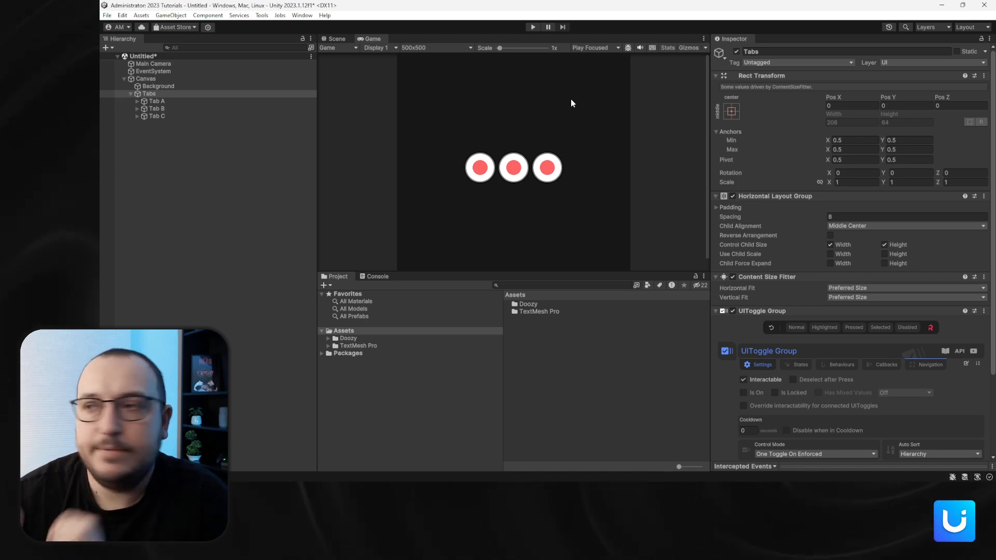
# Anchor the Tabs object to the top center of the Canvas and set its Pos Y to -128.
pyautogui.click(133, 94)
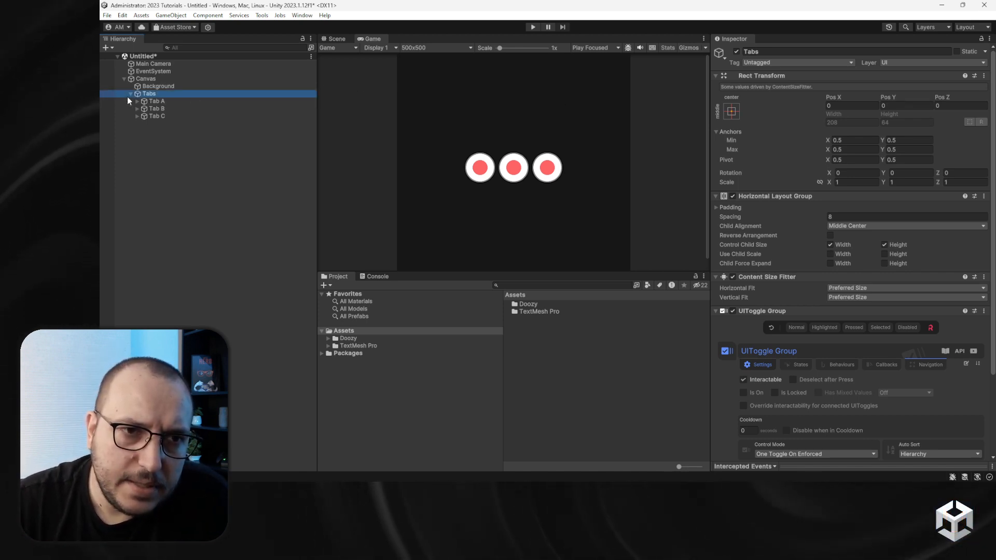
pyautogui.click(131, 94)
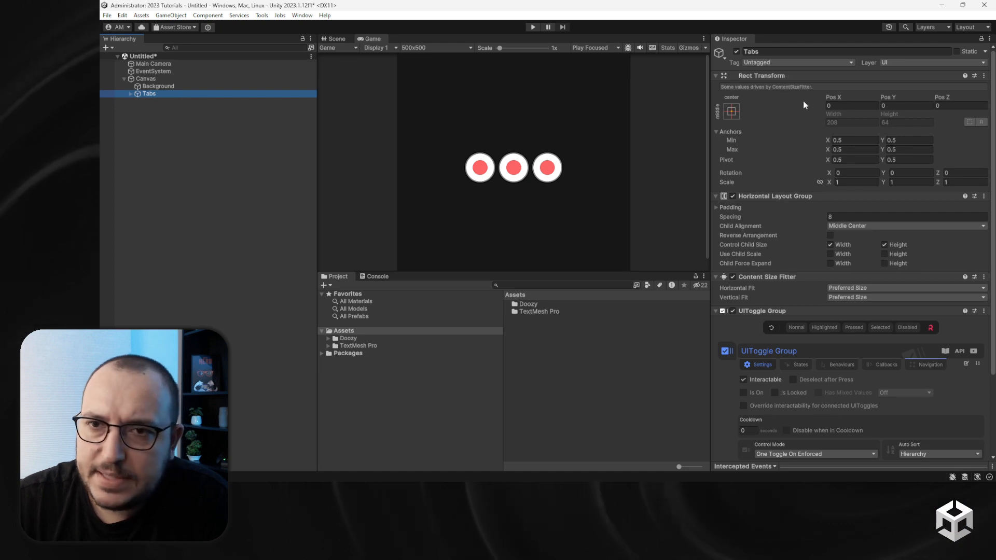
pyautogui.click(731, 111)
pyautogui.click(784, 185)
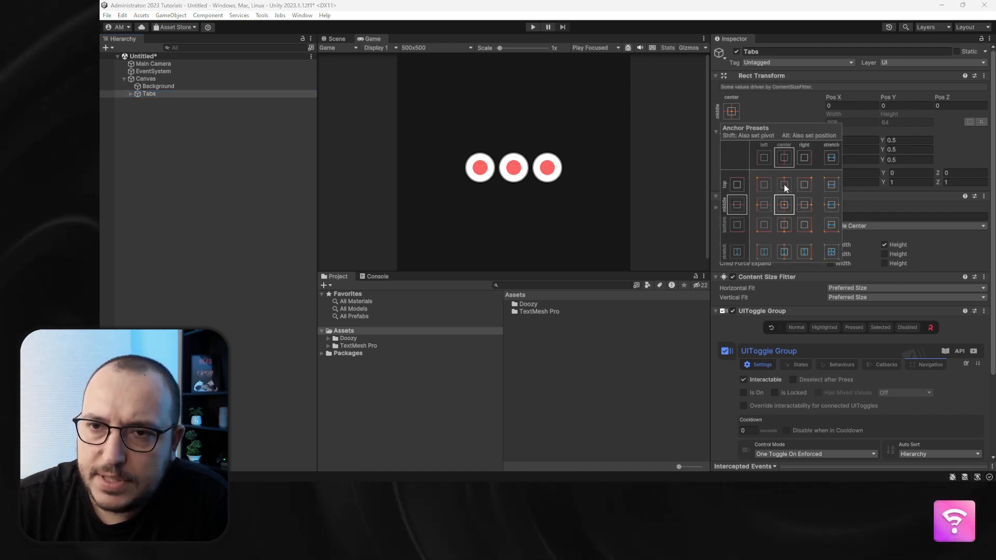
pyautogui.click(913, 104)
pyautogui.write('-128')
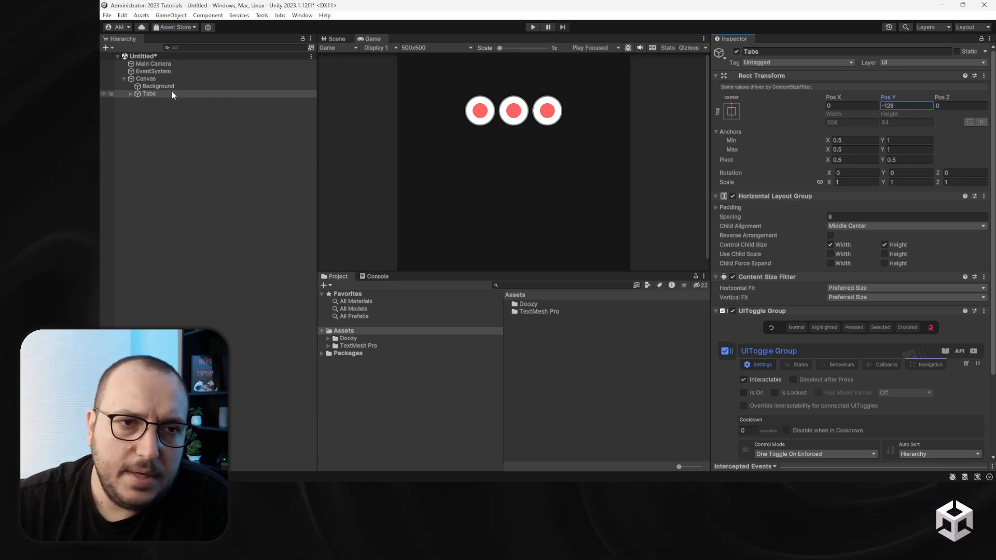
# Create an empty child object under Canvas and name it Content.
pyautogui.rightClick(159, 80)
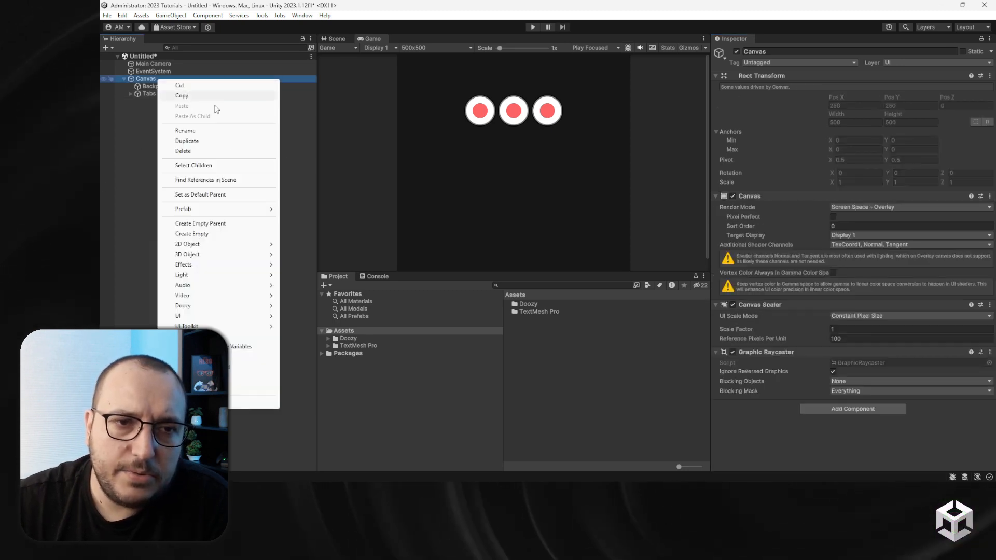
pyautogui.click(191, 234)
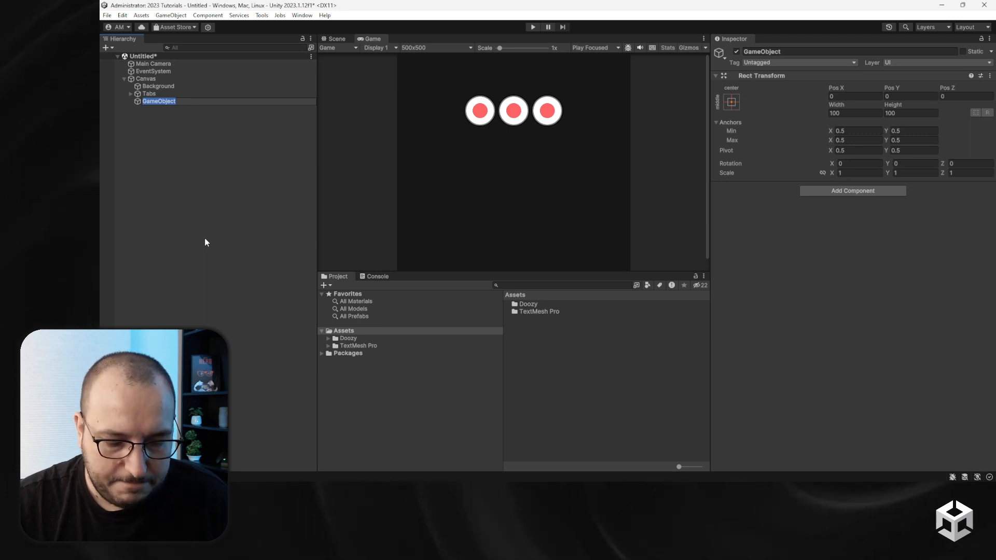
pyautogui.write('Content')
pyautogui.press('Return')
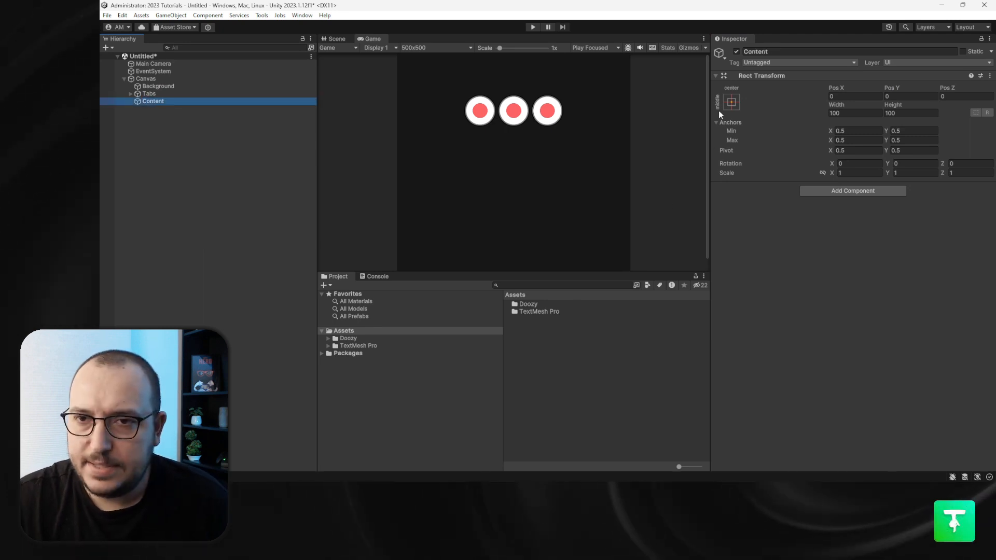
# Anchor Content to the bottom with horizontal stretch, including pivot and position, and set its height to 256.
pyautogui.click(732, 102)
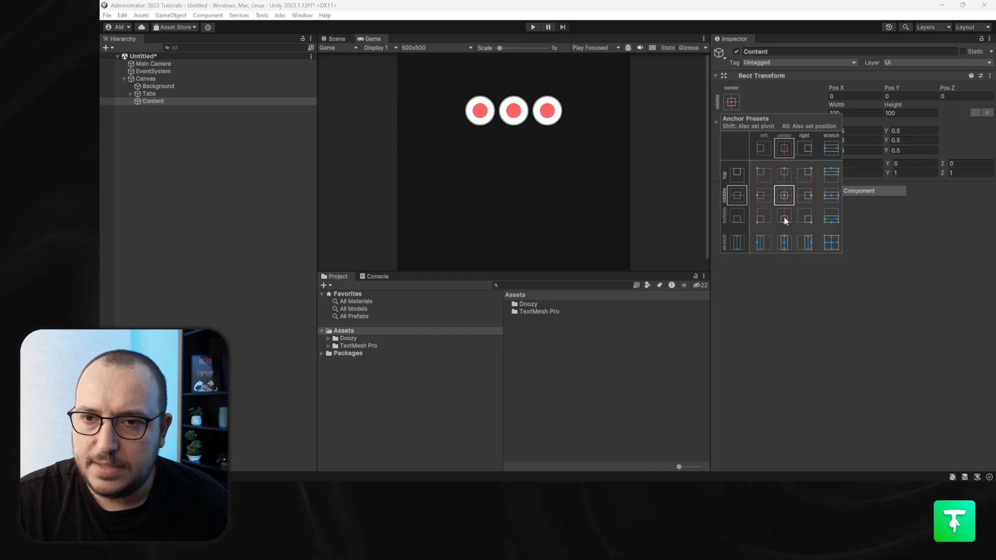
pyautogui.click(855, 114)
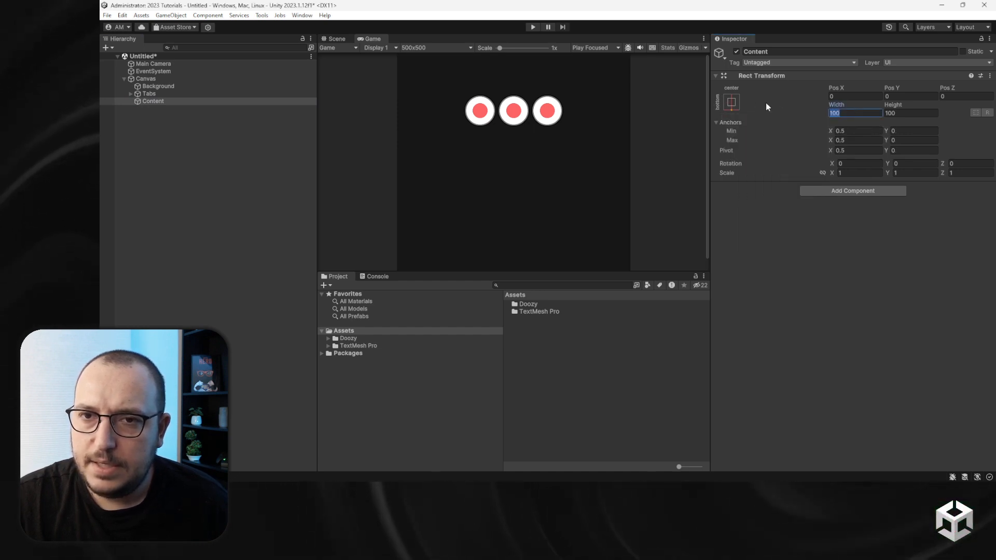
pyautogui.click(738, 103)
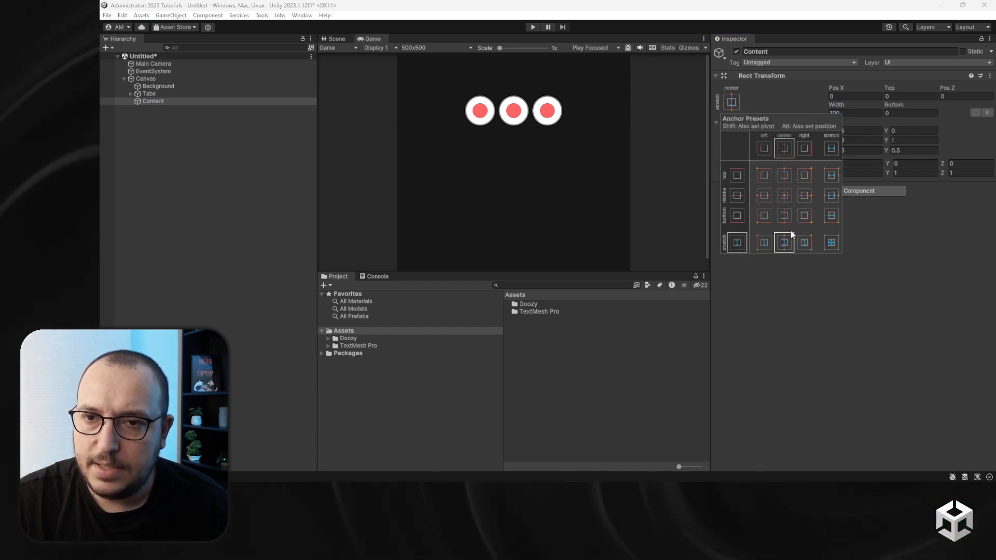
pyautogui.keyDown('alt'); pyautogui.keyDown('shift'); pyautogui.click(831, 215); pyautogui.keyUp('shift'); pyautogui.keyUp('alt')
pyautogui.click(901, 114)
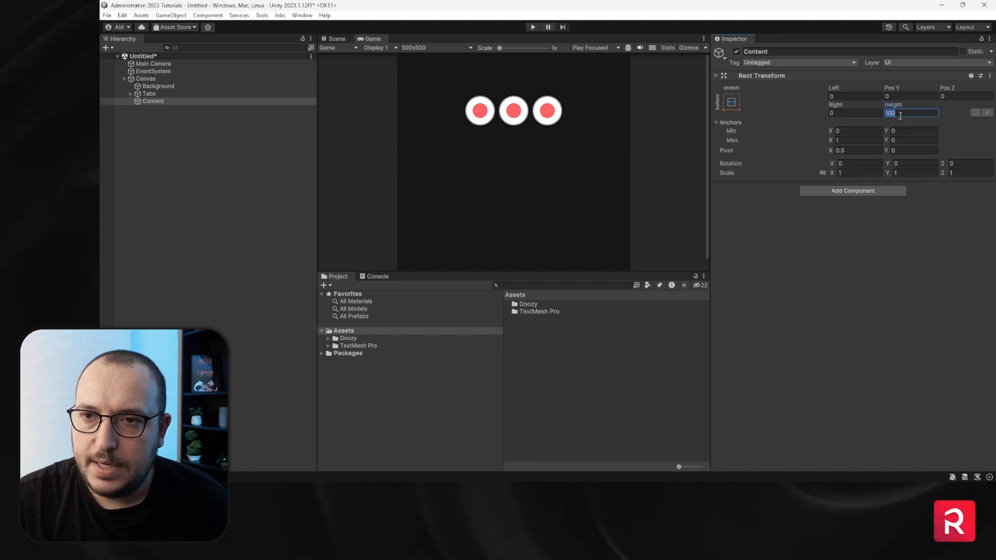
pyautogui.write('256')
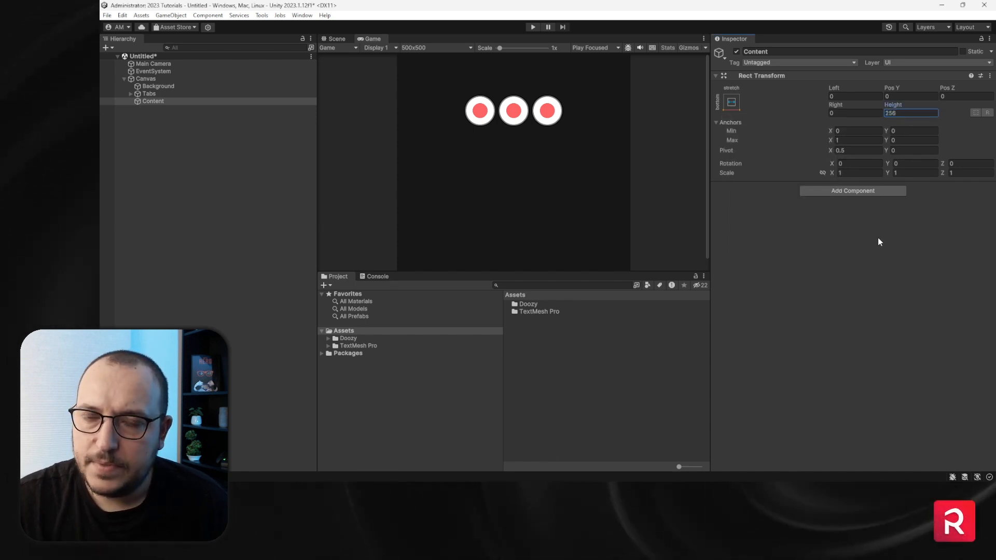
# Add a Doozy Simple Container as a child of the Content object.
pyautogui.click(173, 100)
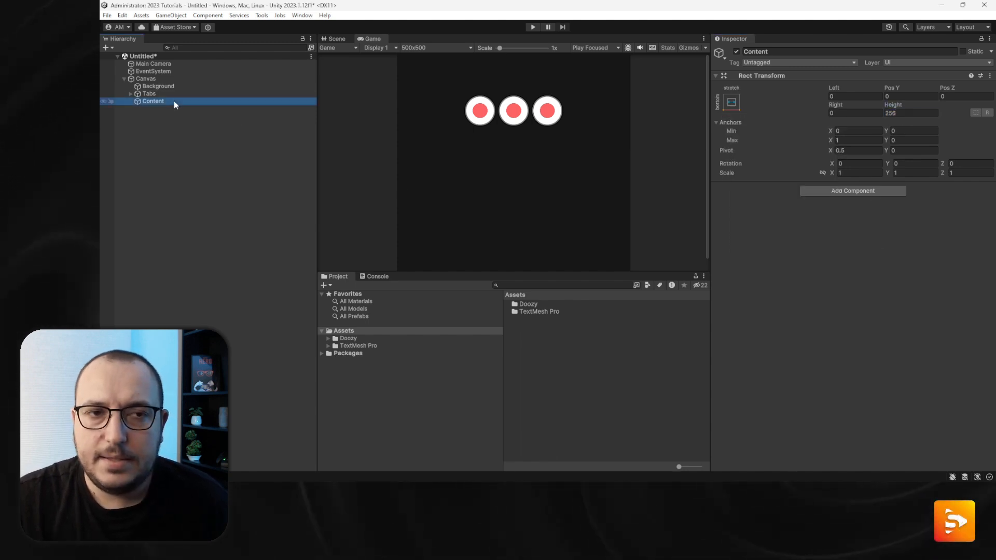
pyautogui.rightClick(173, 100)
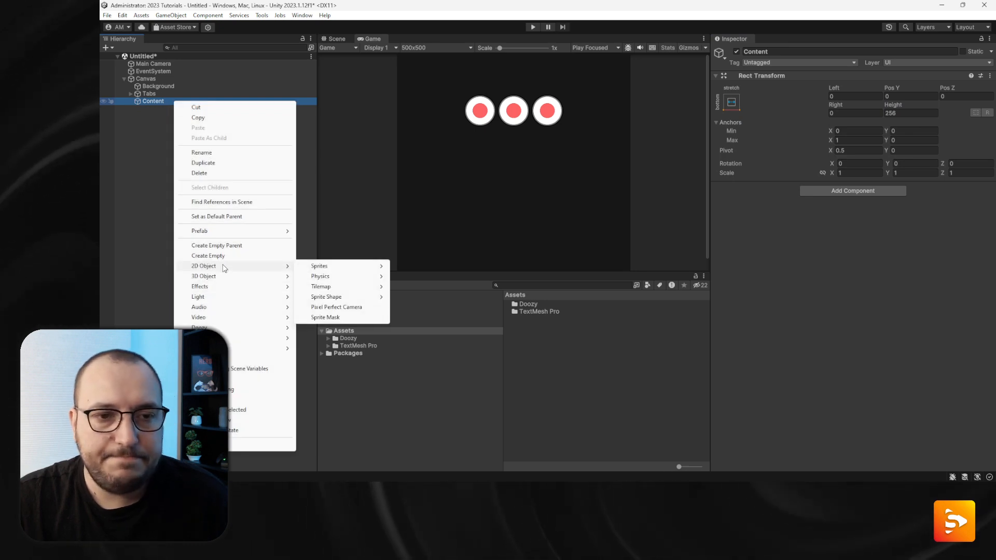
pyautogui.moveTo(245, 340)
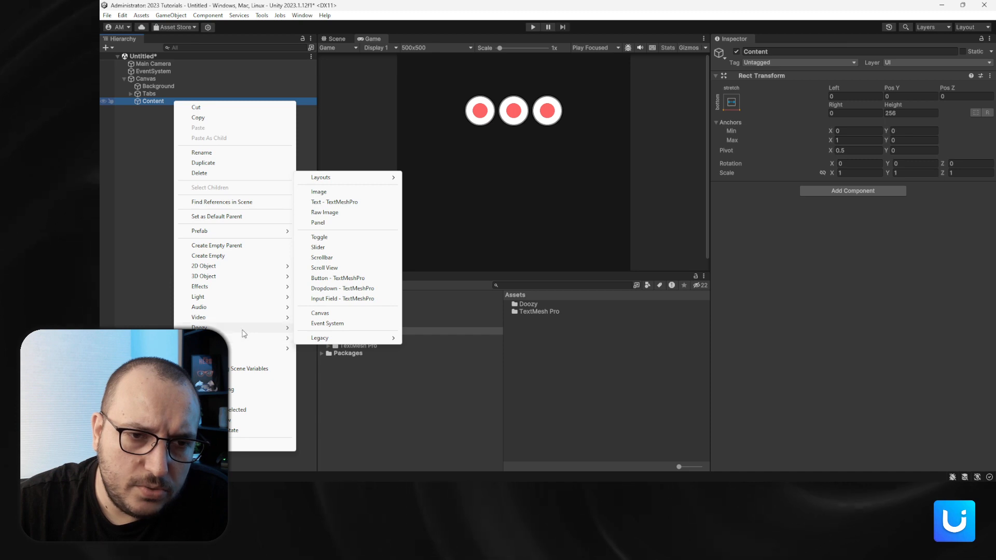
pyautogui.moveTo(347, 341)
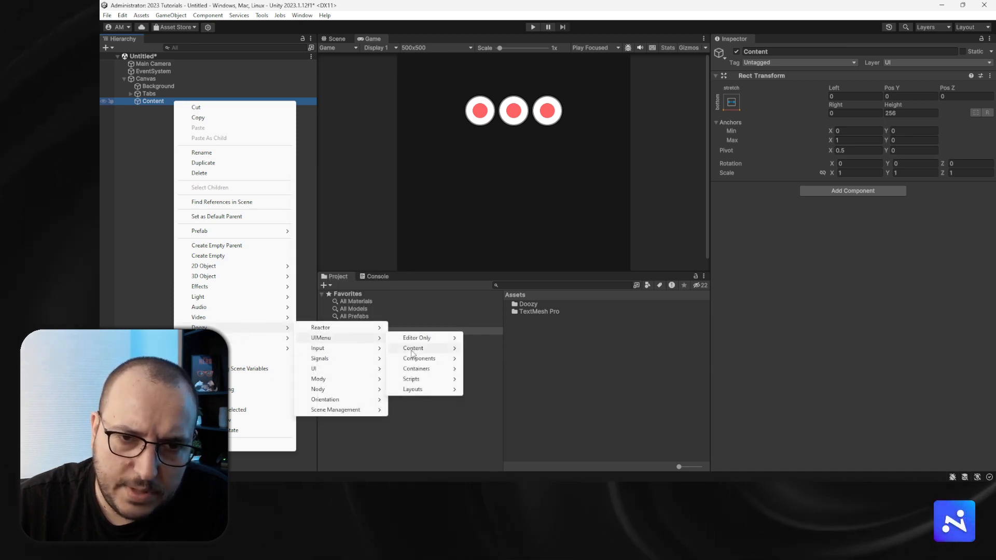
pyautogui.moveTo(431, 369)
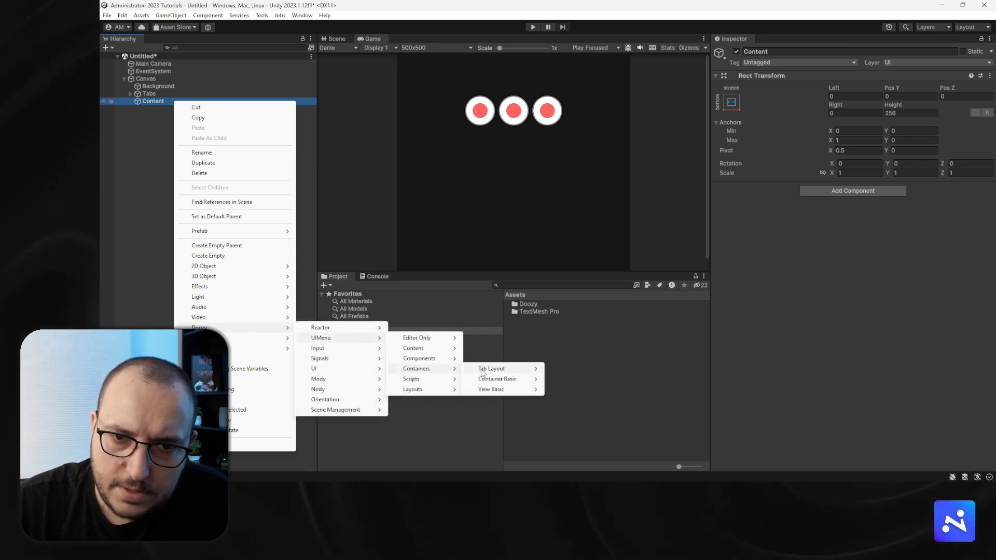
pyautogui.moveTo(493, 374)
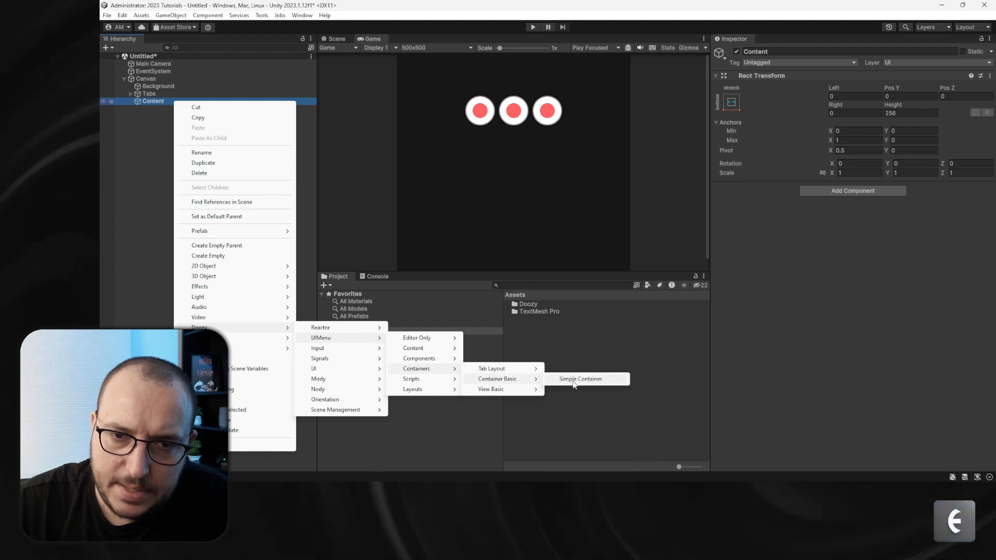
pyautogui.click(576, 378)
# Set the Image color of the Simple Container's Background to the red sampled from the first tab.
pyautogui.click(130, 102)
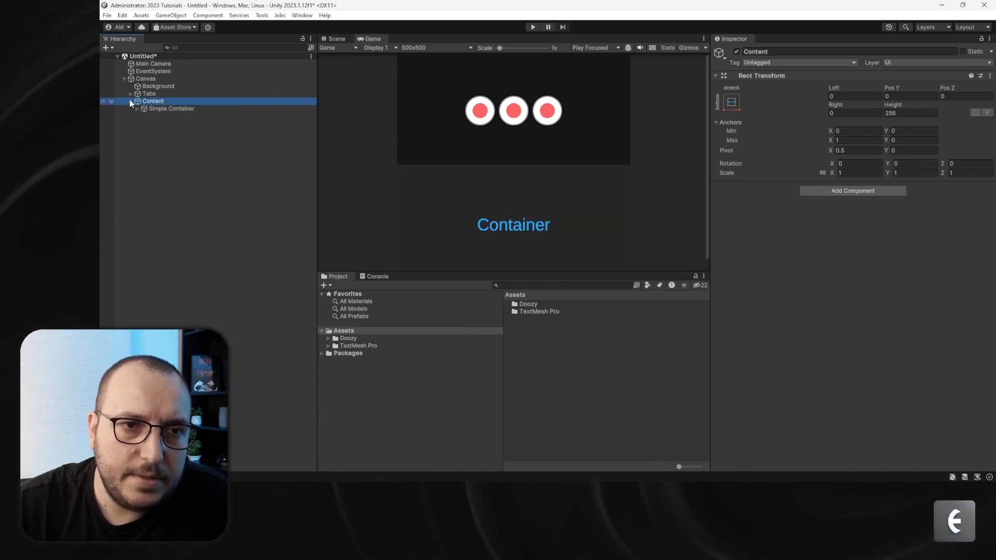
pyautogui.click(138, 108)
pyautogui.click(144, 116)
pyautogui.click(161, 117)
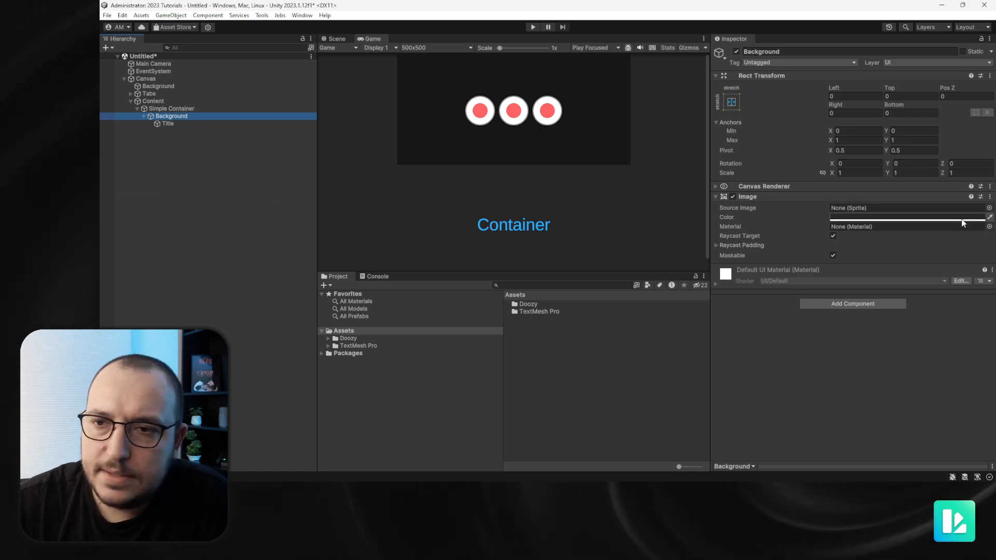
pyautogui.click(991, 218)
pyautogui.click(481, 113)
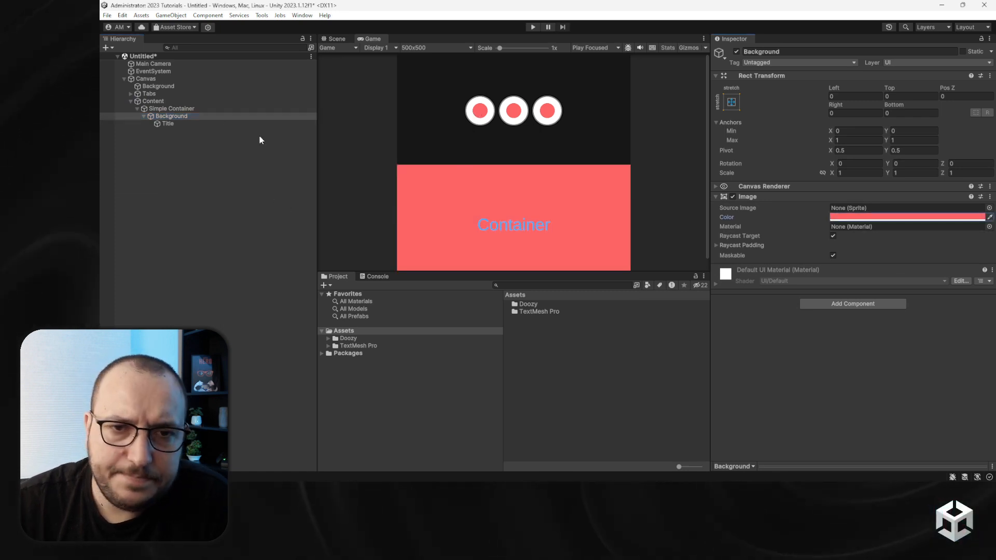
# Set the container Title's vertex color to the sampled dark background shade 161616 and its text to A.
pyautogui.click(168, 124)
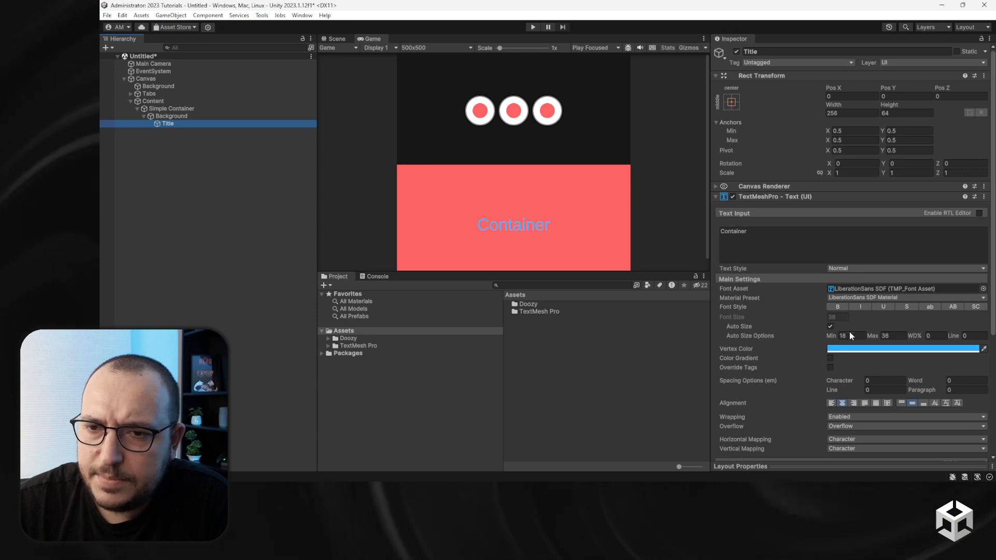
pyautogui.click(851, 349)
pyautogui.click(861, 267)
pyautogui.click(608, 146)
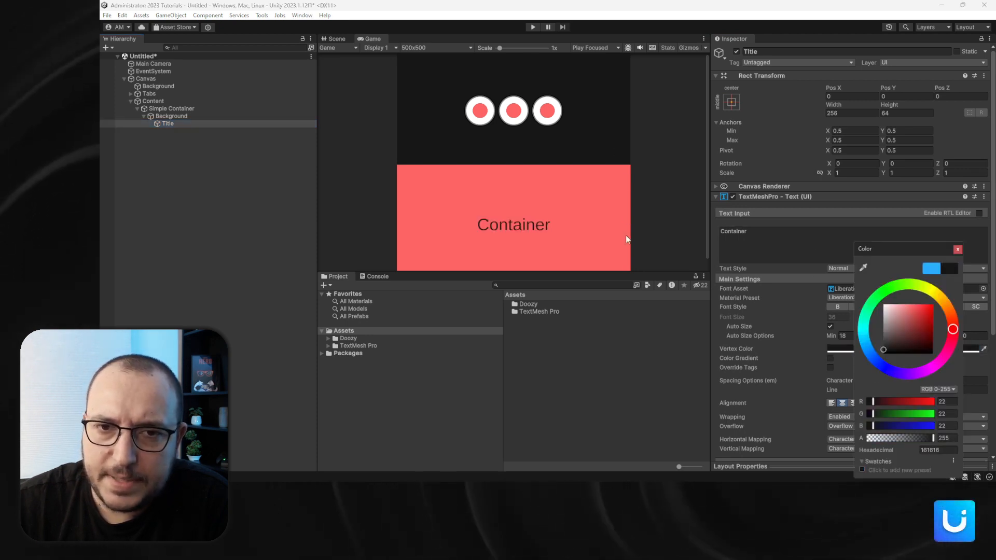
pyautogui.click(807, 241)
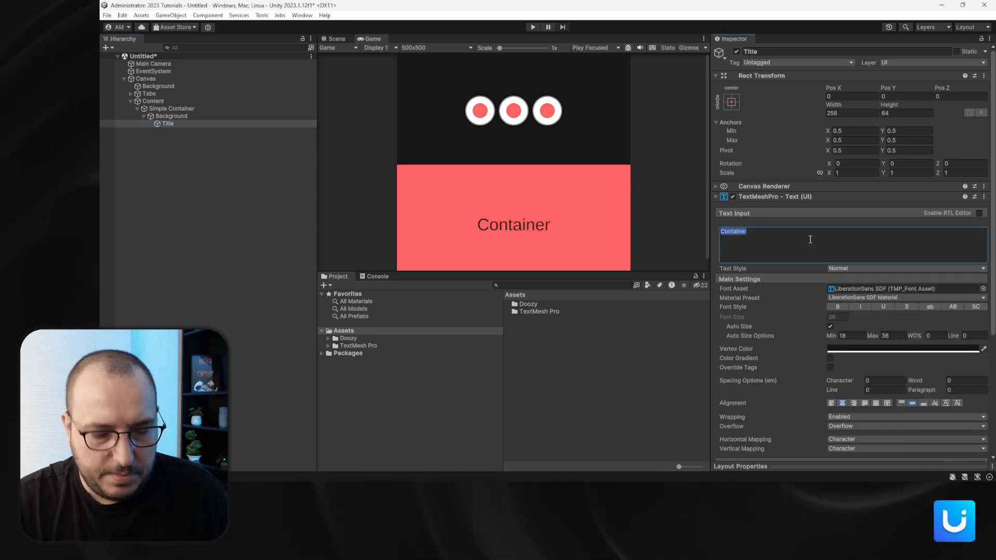
pyautogui.write('A')
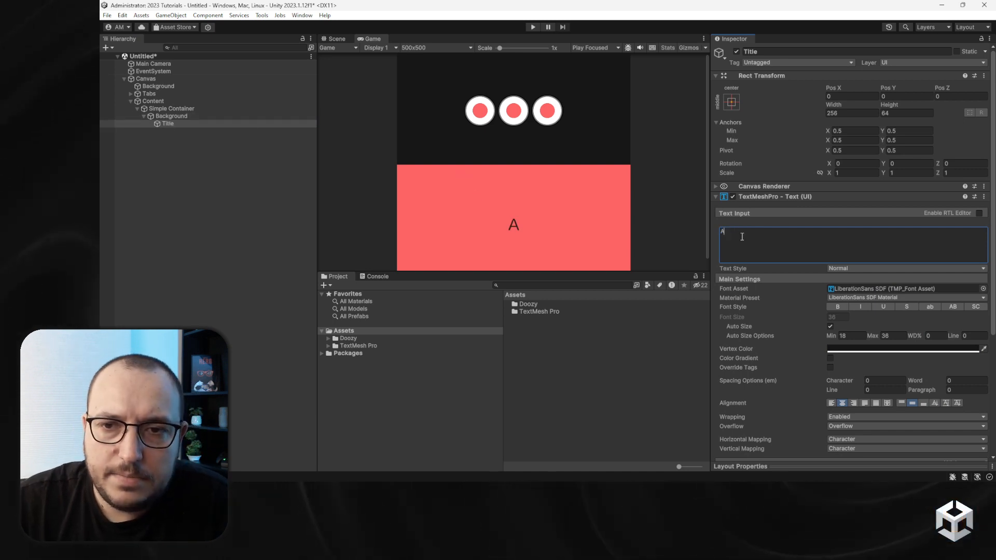
# Delete the Title object from the Simple Container's Background.
pyautogui.click(176, 139)
pyautogui.click(165, 123)
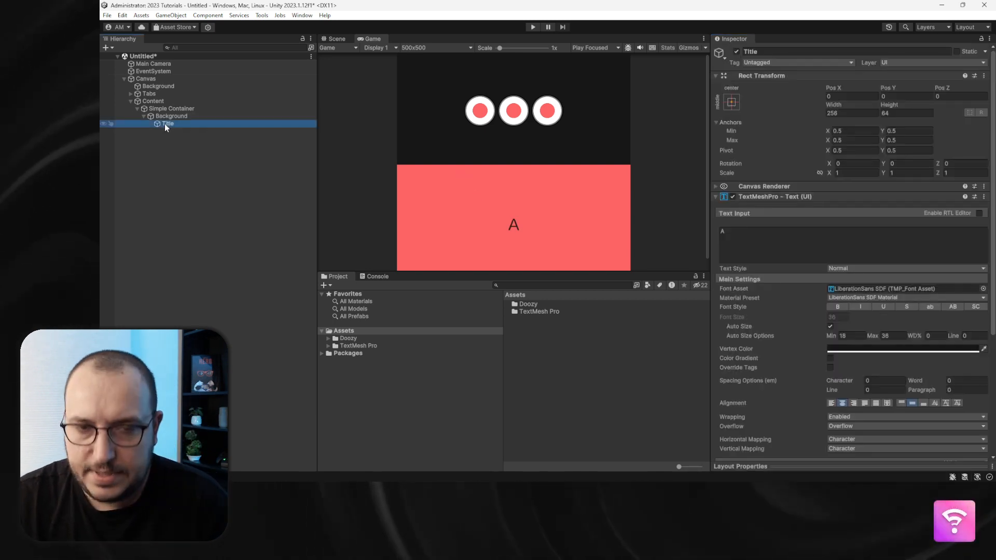
pyautogui.press('Delete')
pyautogui.click(162, 119)
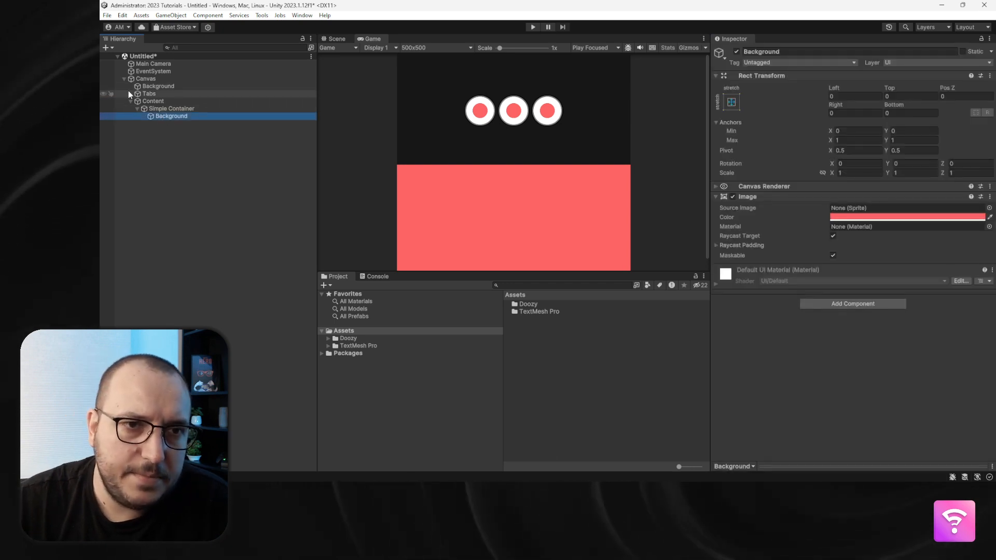
# Expand Tabs in the hierarchy to reveal the Fill objects inside Tab B and Tab C.
pyautogui.click(129, 92)
pyautogui.click(137, 108)
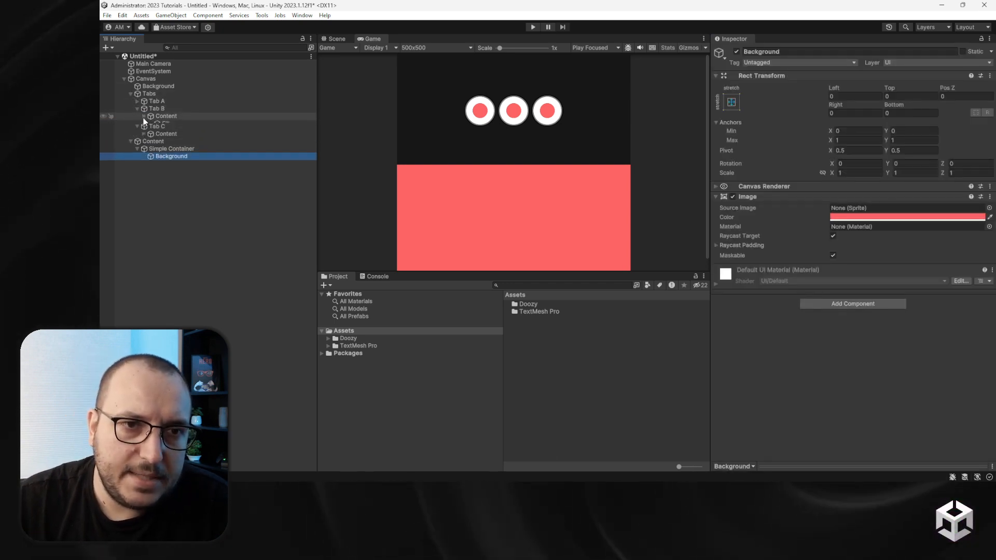
pyautogui.click(137, 139)
pyautogui.click(143, 147)
pyautogui.click(165, 124)
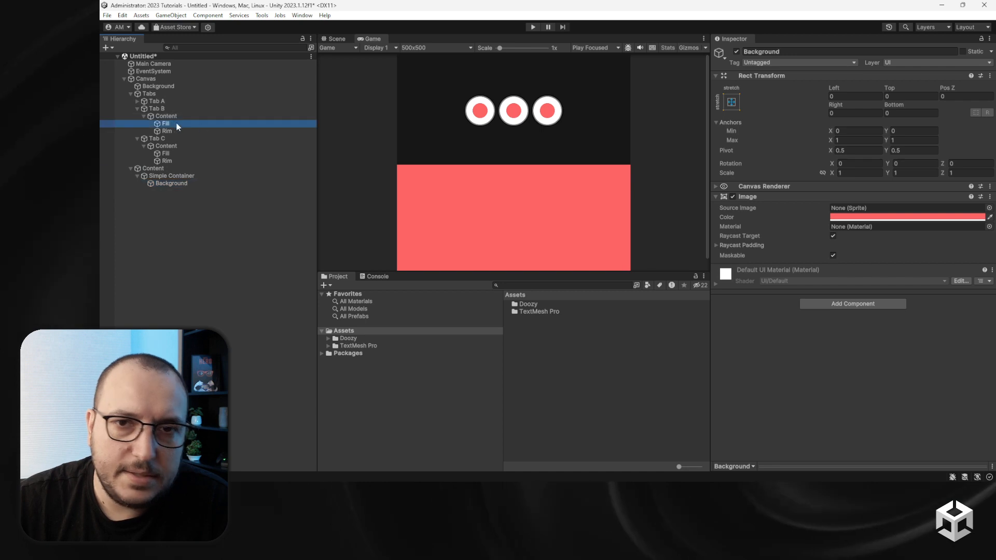
# Rename the Simple Container under Content as Container A.
pyautogui.click(156, 168)
pyautogui.click(163, 176)
pyautogui.press('F2')
pyautogui.write('C')
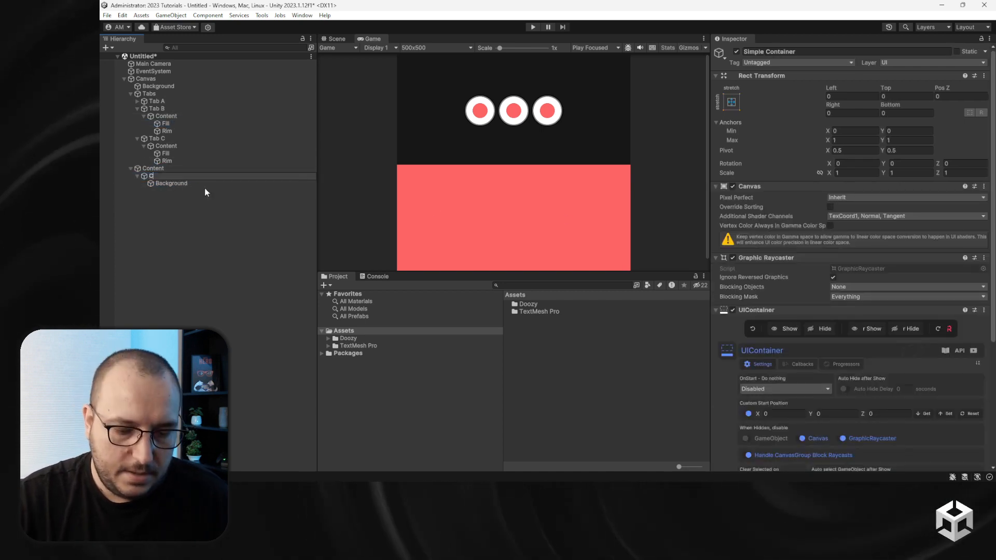
pyautogui.write('ontainer A')
pyautogui.press('Return')
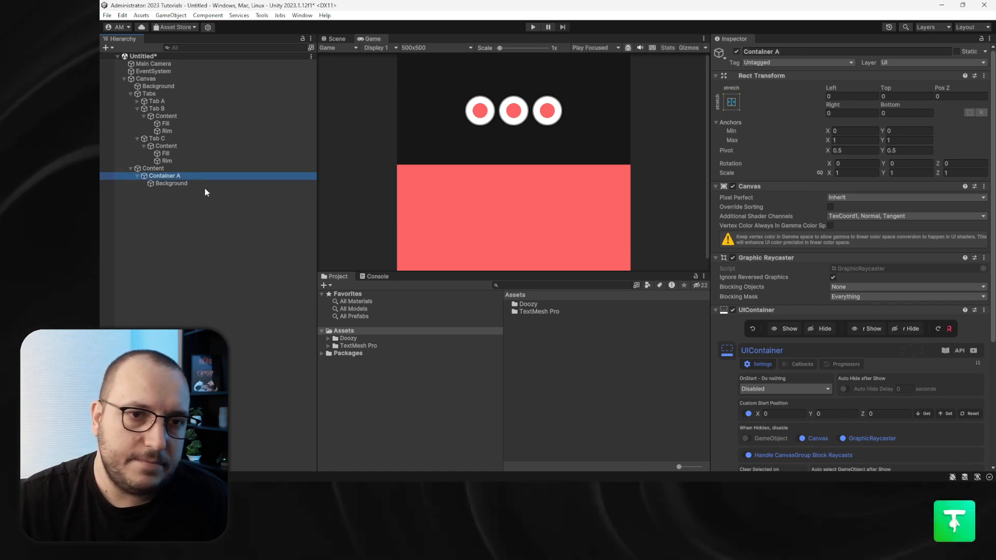
# Duplicate Container A and name the copy Container B.
pyautogui.hotkey('ctrl', 'd')
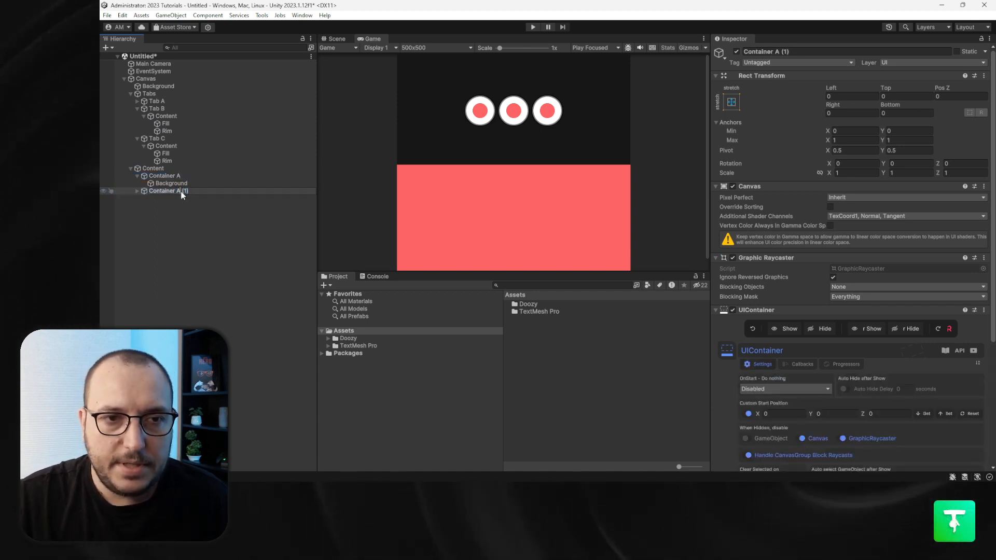
pyautogui.press('BackSpace')
pyautogui.press('BackSpace')
pyautogui.press('BackSpace')
pyautogui.write('B')
pyautogui.press('Return')
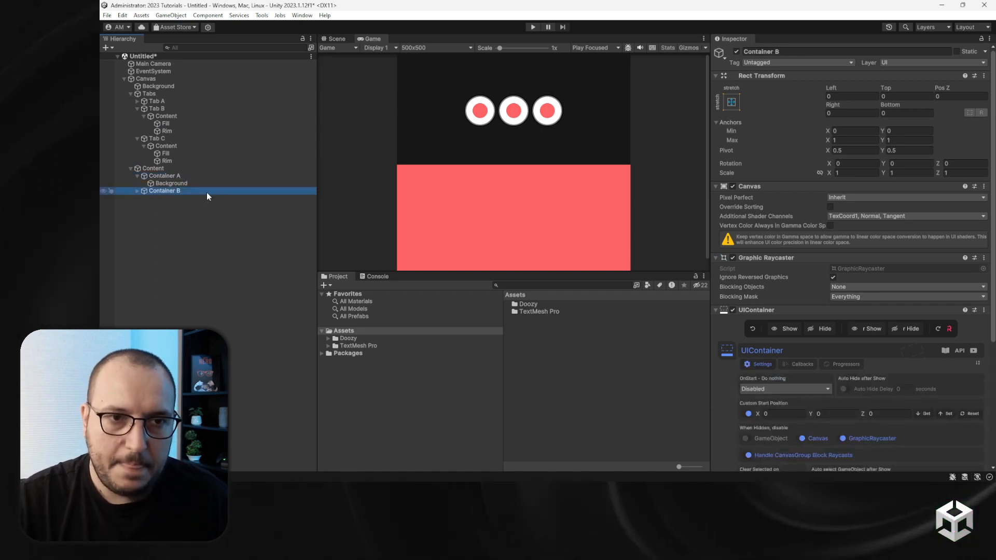
# Set the Image color of Container B's Background to light green ABFD65.
pyautogui.click(138, 191)
pyautogui.click(169, 199)
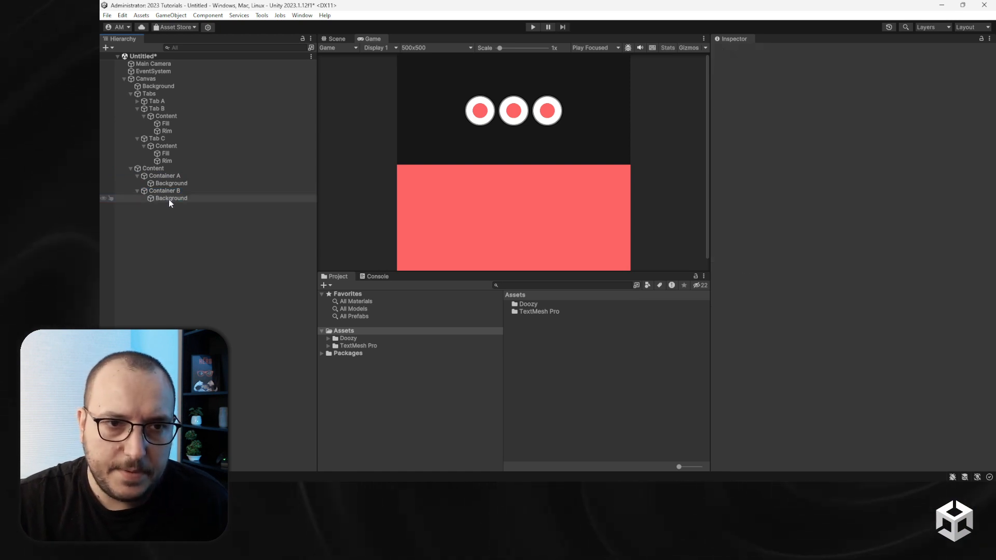
pyautogui.click(843, 217)
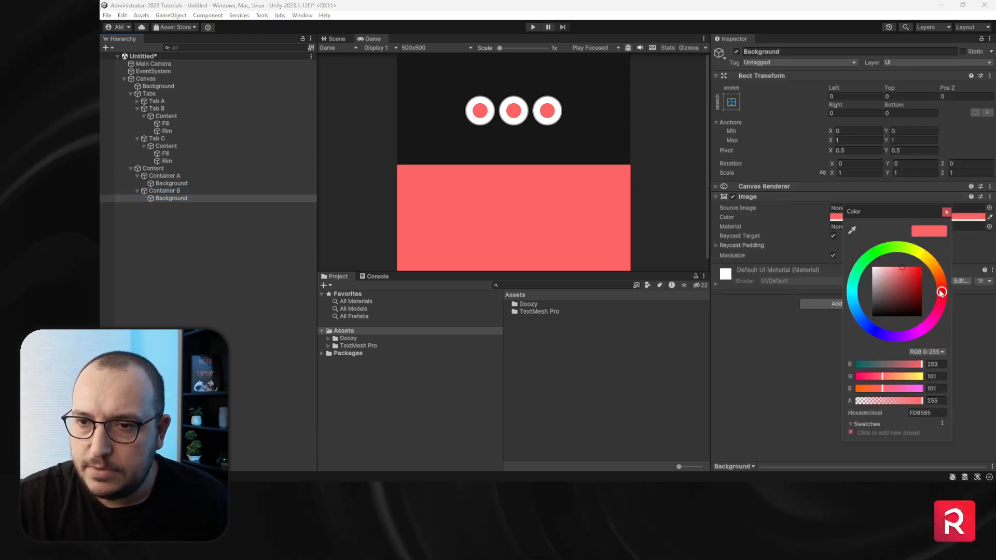
pyautogui.moveTo(943, 295); pyautogui.dragTo(897, 250)
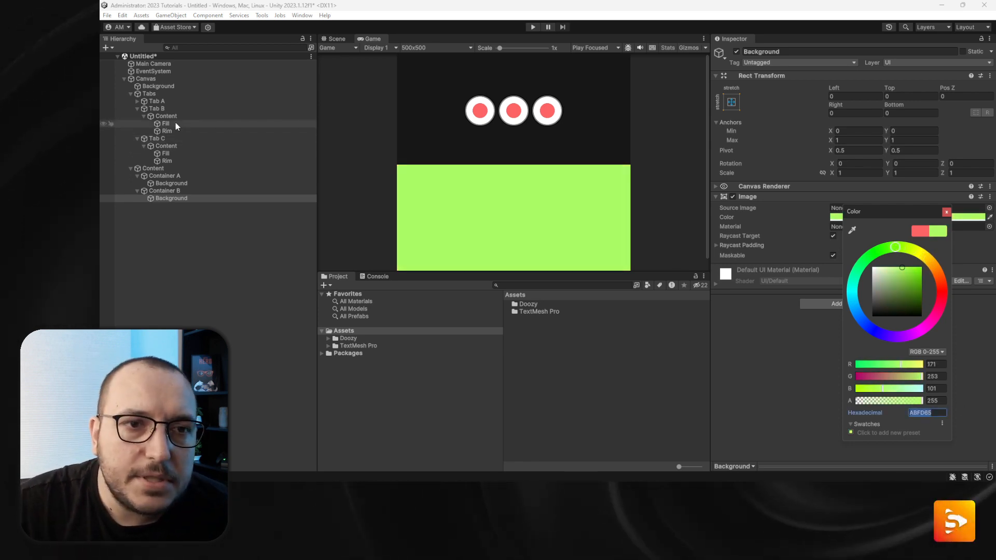
# Set the Image color of Tab B's Fill to the darker green 7BBC43 and copy its hex code.
pyautogui.click(165, 124)
pyautogui.click(859, 217)
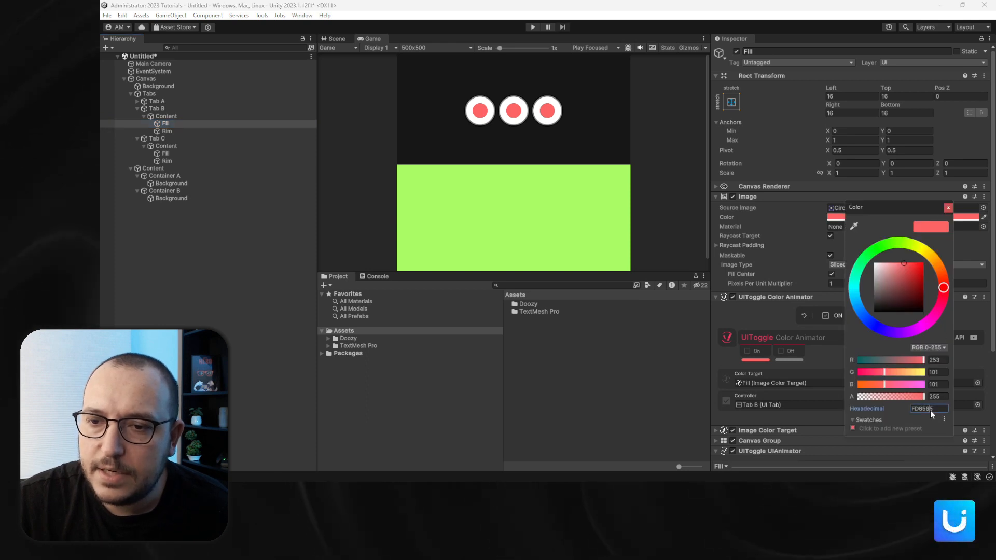
pyautogui.write('ABFD65')
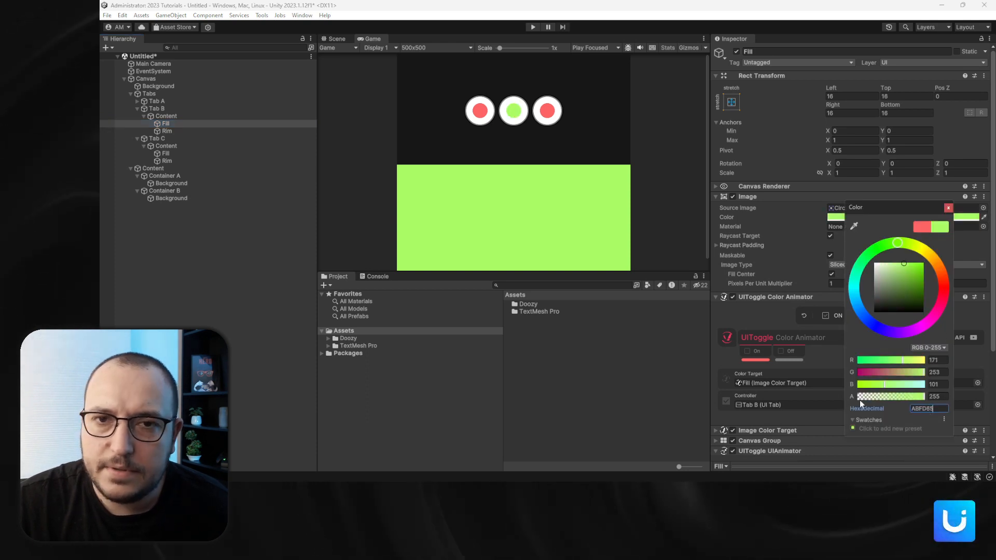
pyautogui.click(907, 276)
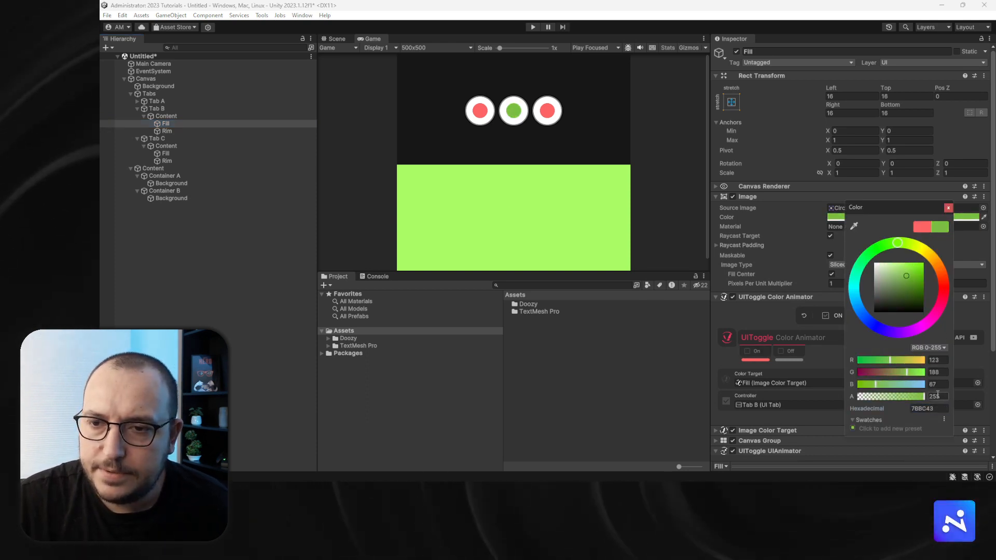
pyautogui.click(928, 409)
pyautogui.hotkey('ctrl', 'c')
# Apply the copied green 7BBC43 as the Image color of Container B's Background.
pyautogui.click(176, 198)
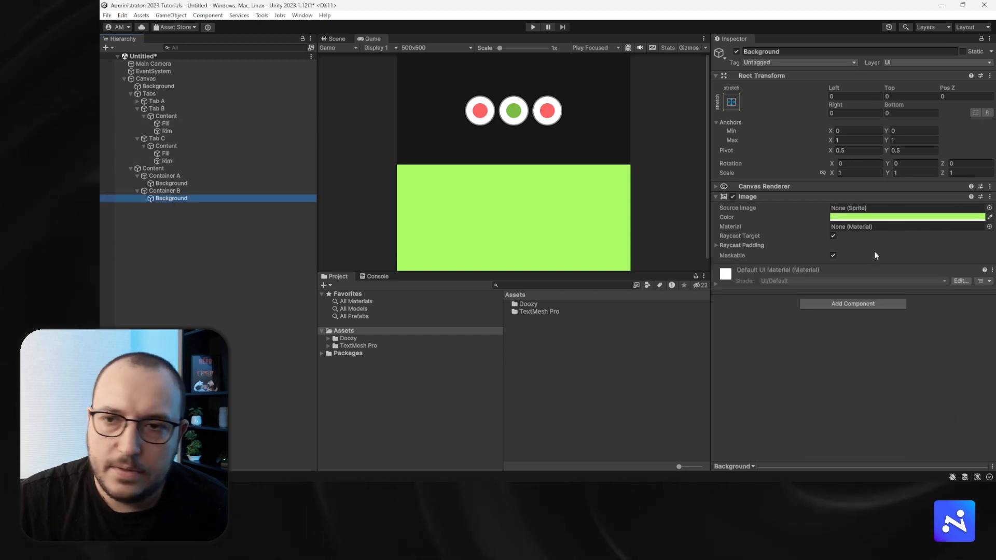
pyautogui.click(874, 218)
pyautogui.click(955, 412)
pyautogui.hotkey('ctrl', 'v')
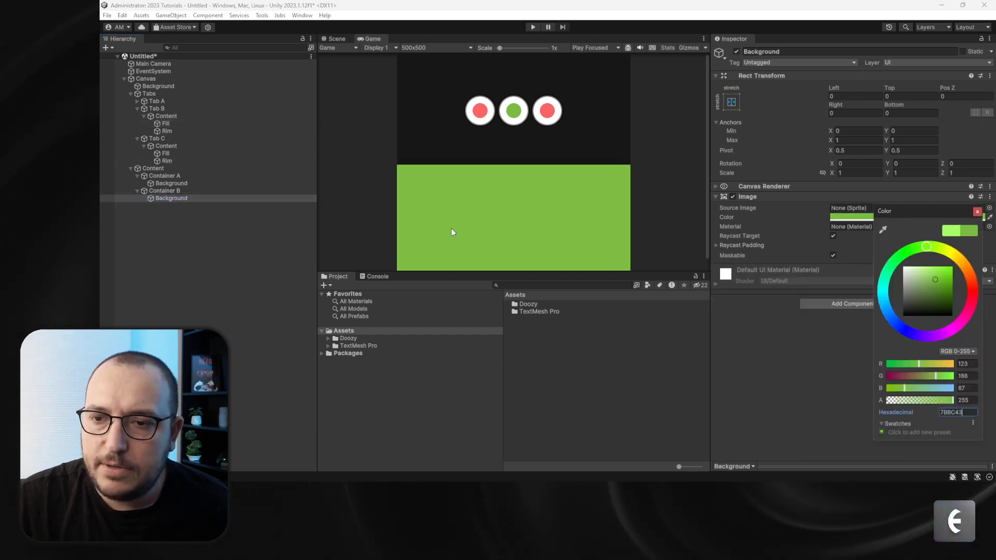
# Duplicate Container B and name the copy Container C.
pyautogui.click(156, 196)
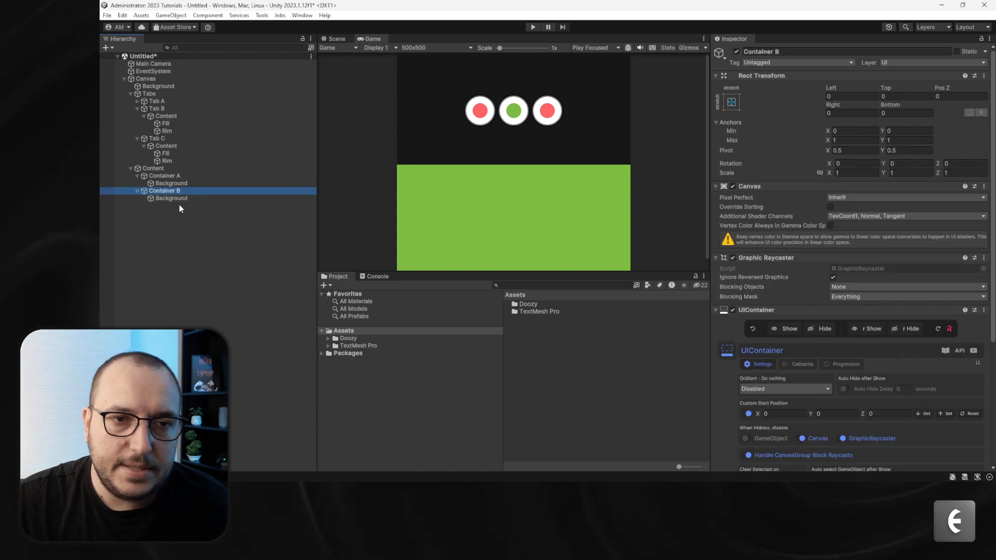
pyautogui.hotkey('ctrl', 'd')
pyautogui.press('F2')
pyautogui.moveTo(177, 206); pyautogui.dragTo(203, 209)
pyautogui.write('Container B (1')
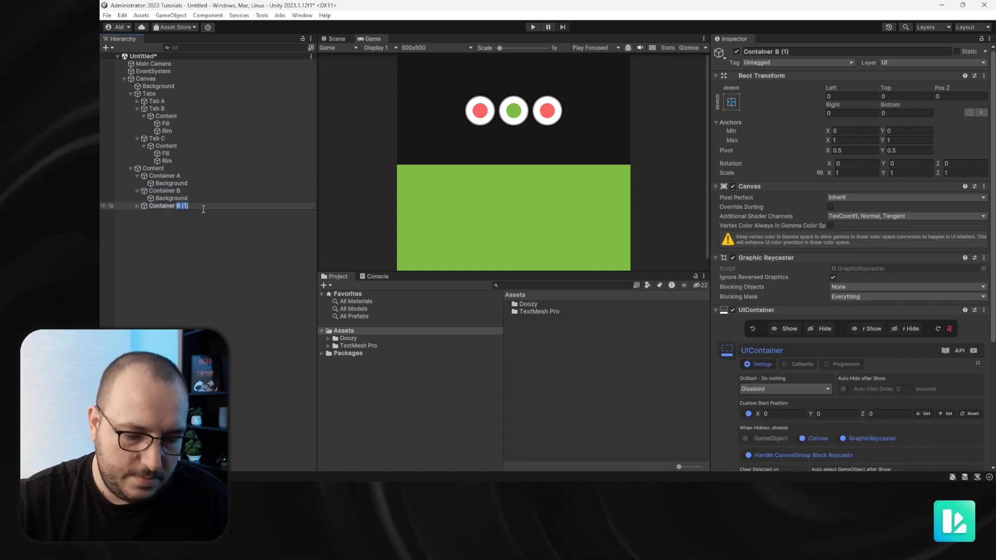
pyautogui.press('Return')
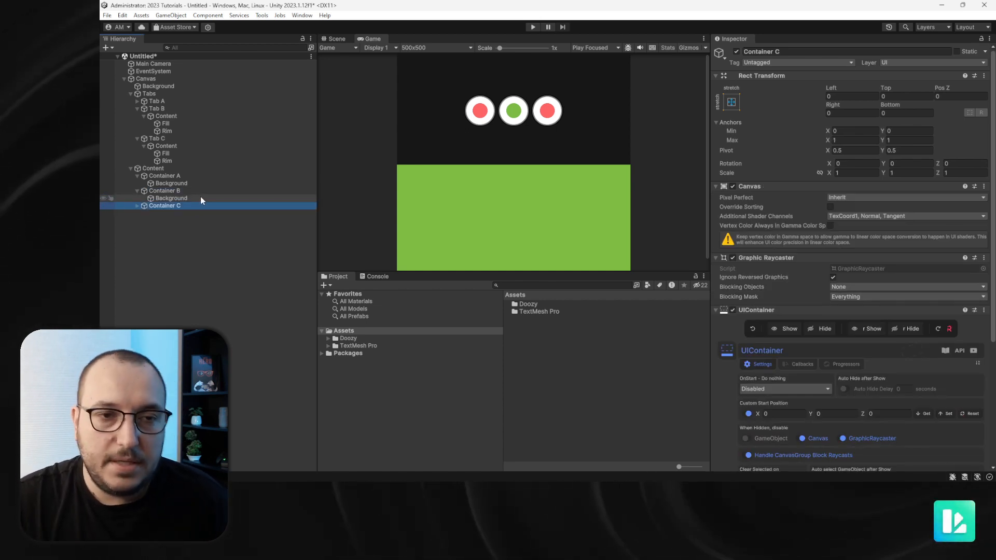
# Move Container B straight down in the Scene view to just below Container A, about 275 units.
pyautogui.click(180, 175)
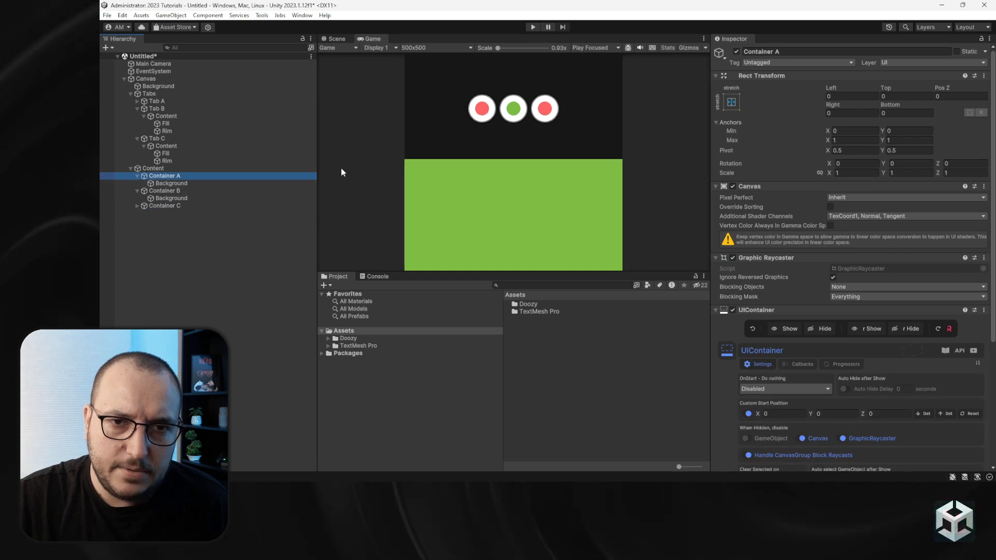
pyautogui.click(173, 182)
pyautogui.click(209, 190)
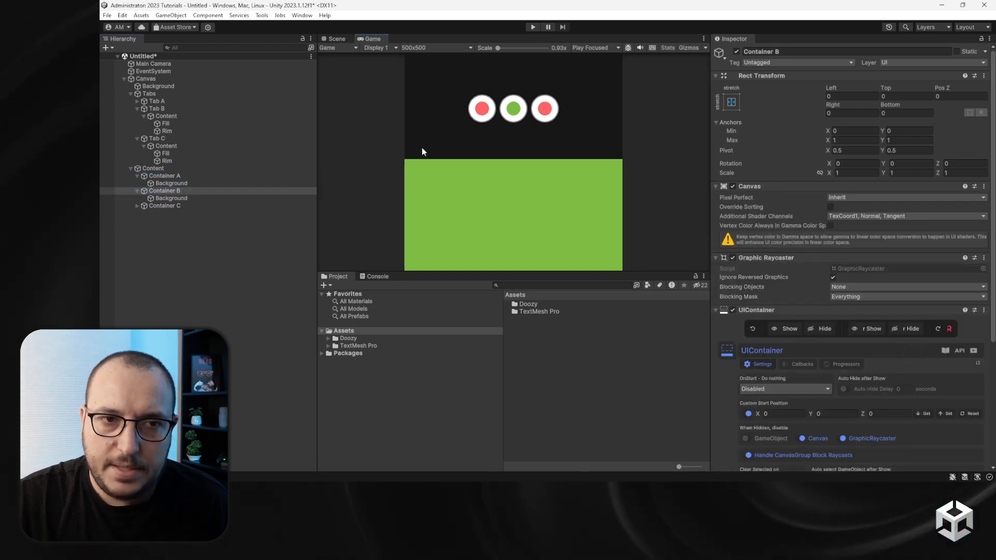
pyautogui.click(337, 39)
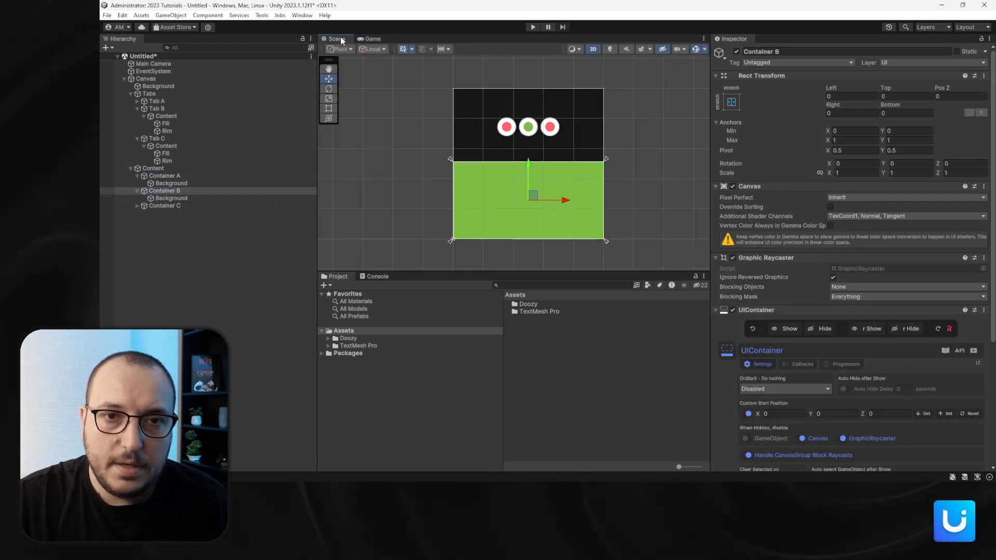
pyautogui.moveTo(526, 171); pyautogui.dragTo(528, 244)
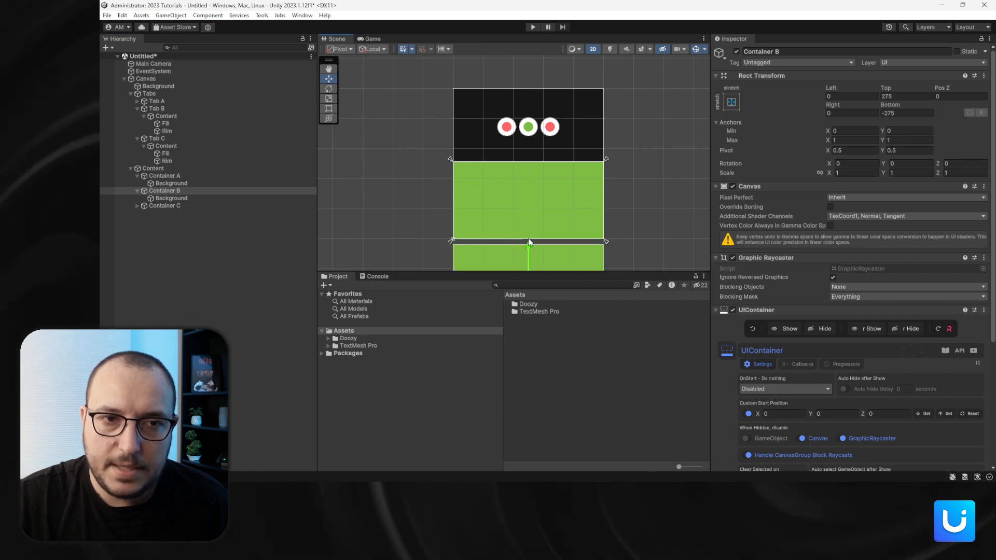
# Move Container C straight down in the Scene view to just below Container B, about 553 units.
pyautogui.moveTo(528, 238); pyautogui.dragTo(513, 83, button='middle')
pyautogui.click(196, 205)
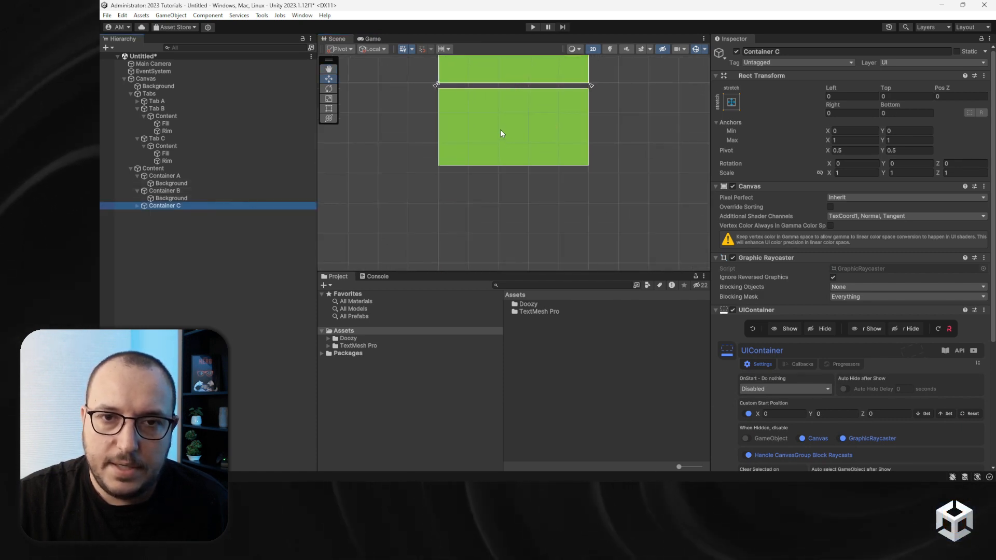
pyautogui.scroll(-2, 513, 103)
pyautogui.moveTo(512, 103); pyautogui.dragTo(514, 144, button='middle')
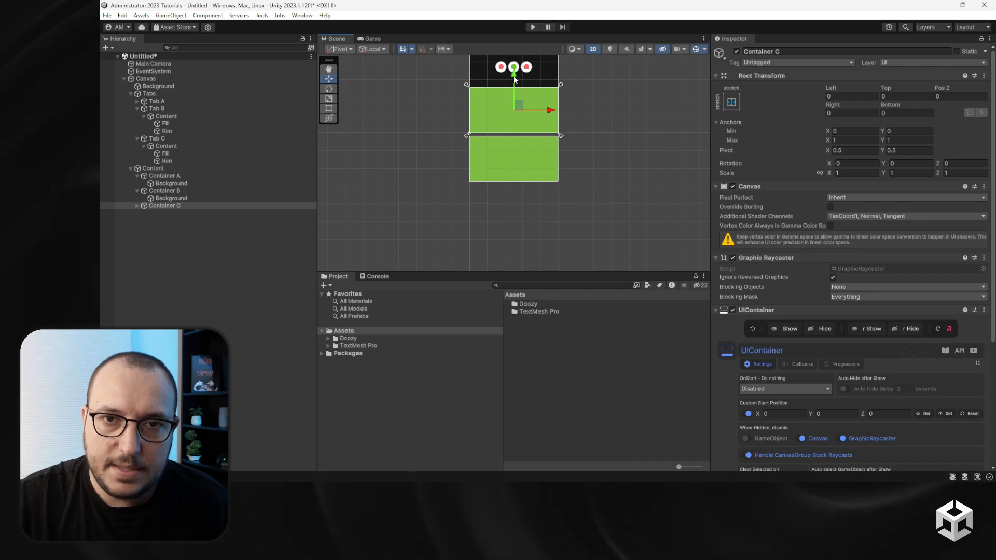
pyautogui.moveTo(519, 79); pyautogui.dragTo(525, 174)
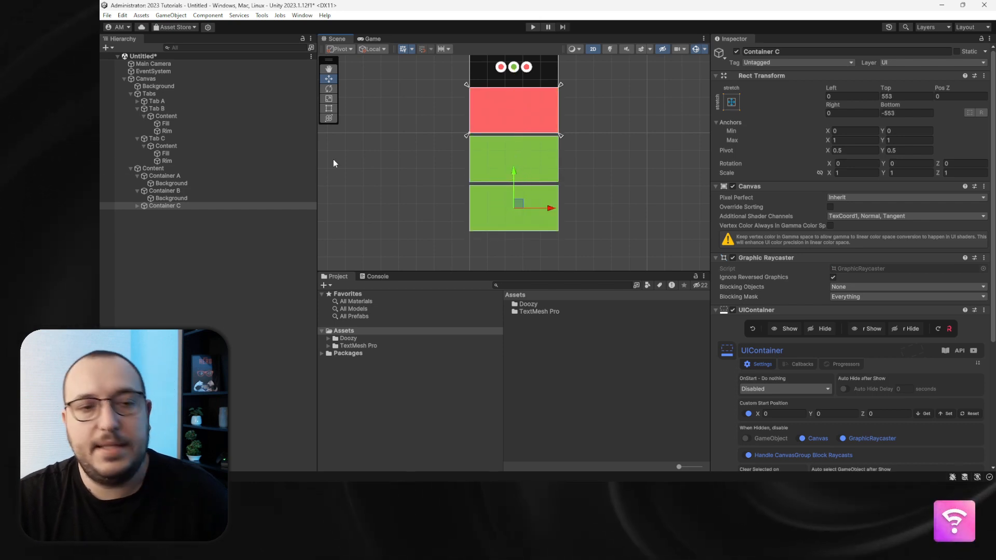
# Set the Image color of Container C's Background to blue 43A5BC.
pyautogui.click(138, 206)
pyautogui.click(161, 214)
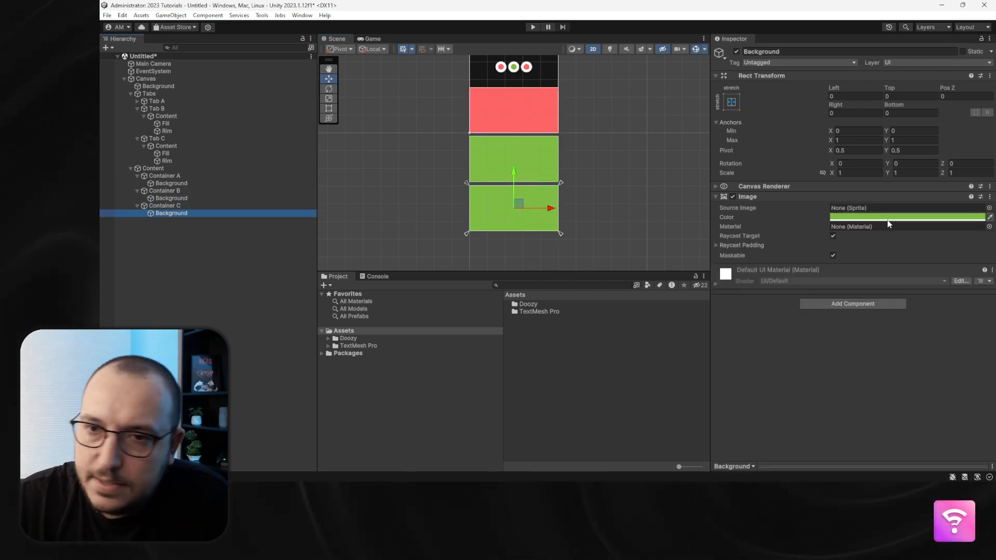
pyautogui.click(888, 222)
pyautogui.moveTo(929, 243); pyautogui.dragTo(893, 276)
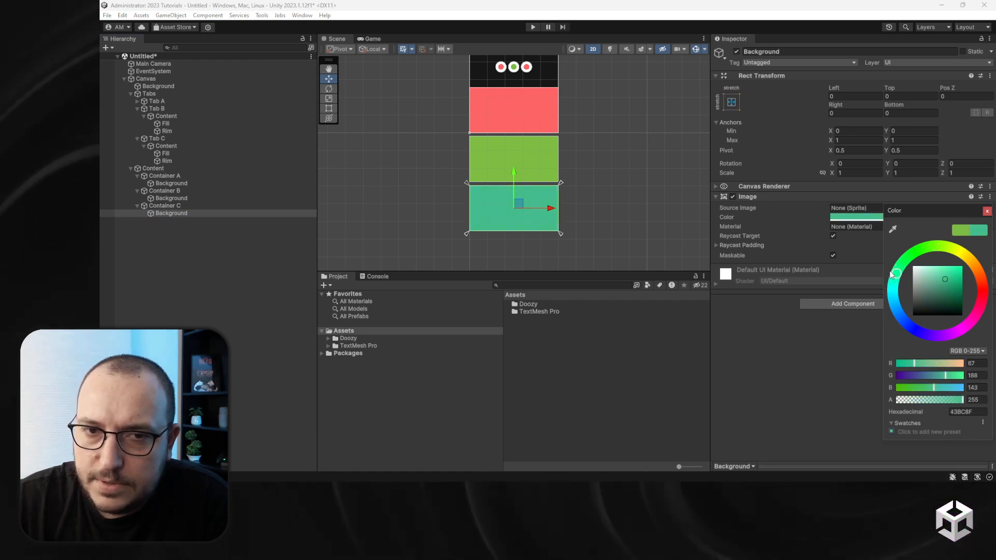
pyautogui.click(961, 412)
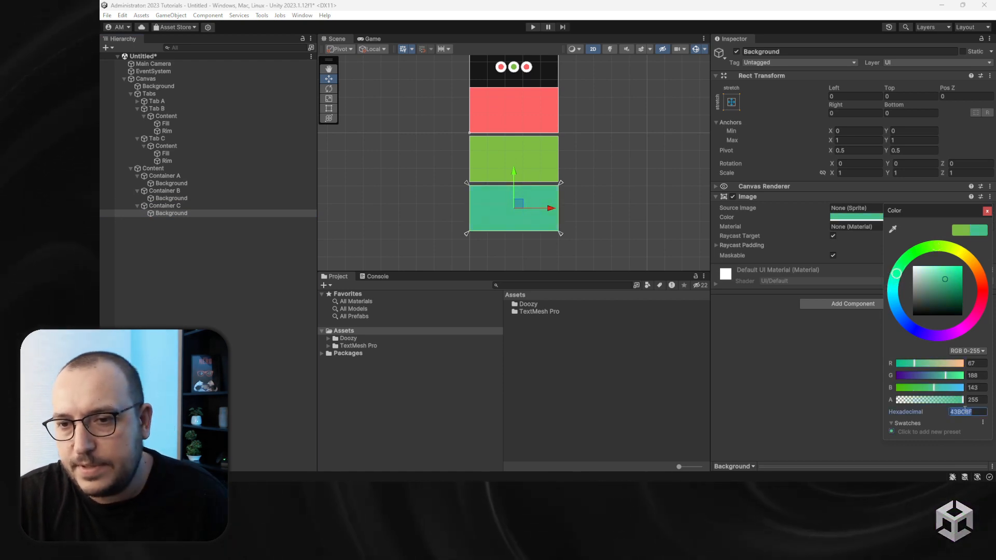
pyautogui.click(896, 305)
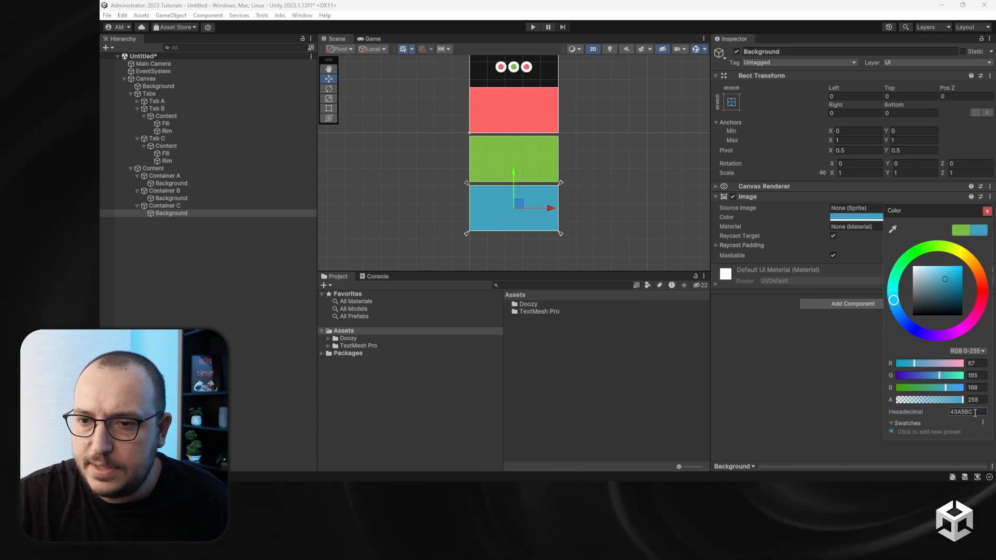
pyautogui.scroll(8, 532, 104)
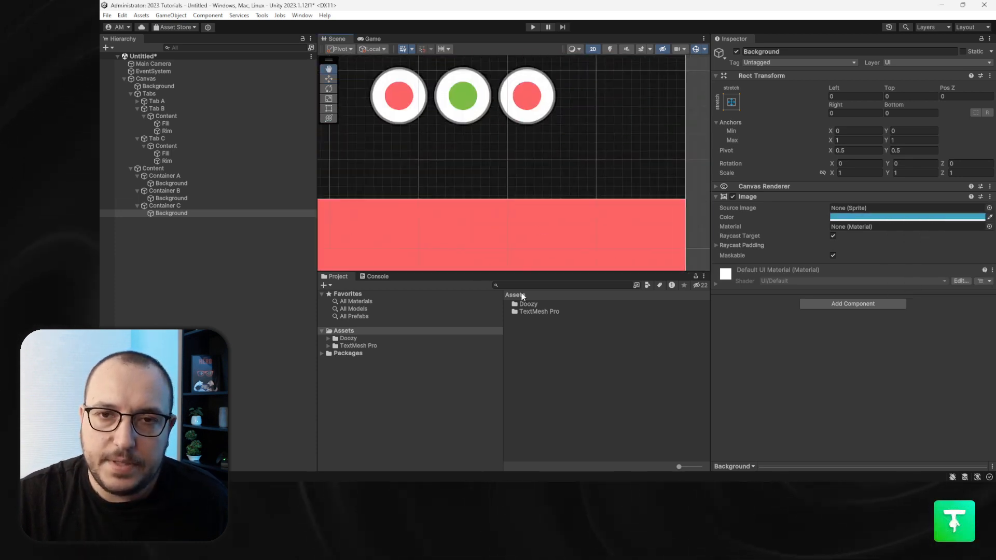
# Set the Image color of Tab C's Fill to blue 43A5BC.
pyautogui.click(532, 106)
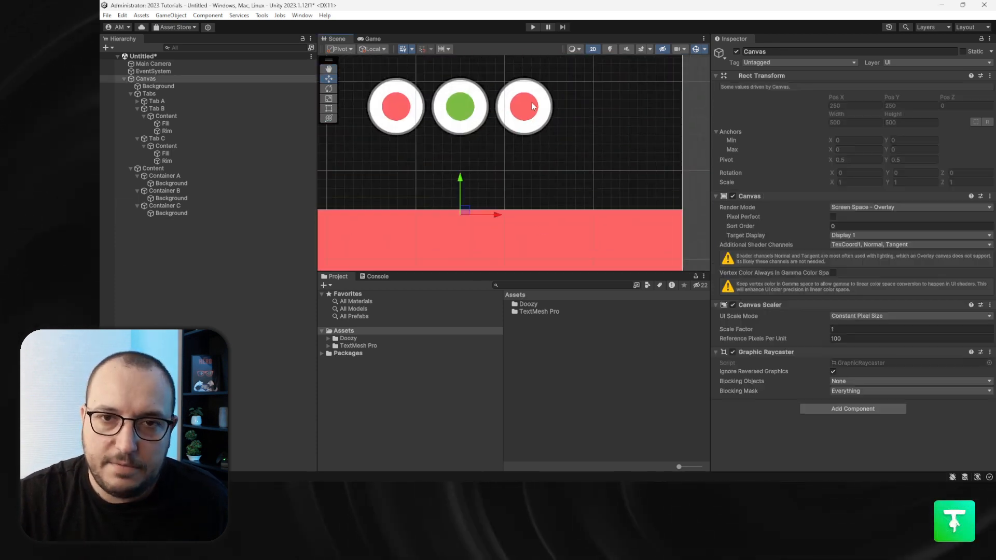
pyautogui.click(165, 153)
pyautogui.click(846, 218)
pyautogui.click(928, 409)
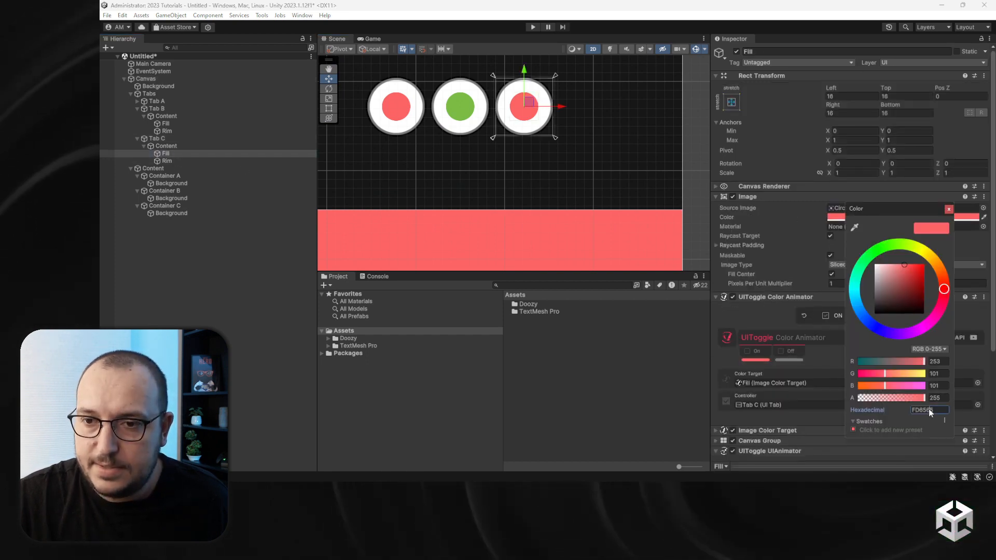
pyautogui.write('43A5BC')
pyautogui.scroll(-5, 559, 207)
pyautogui.scroll(3, 539, 203)
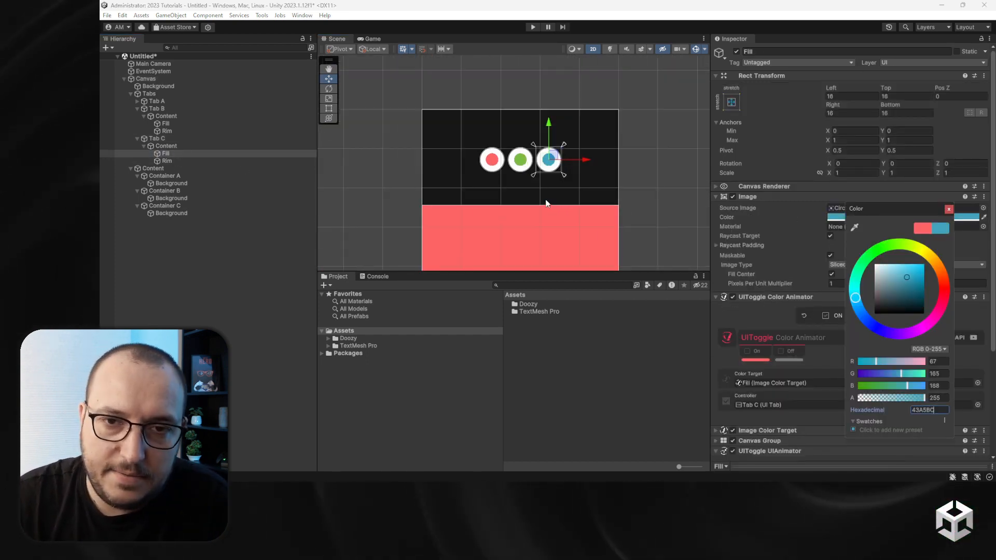
pyautogui.scroll(-4, 516, 161)
pyautogui.moveTo(576, 198); pyautogui.dragTo(592, 118, button='middle')
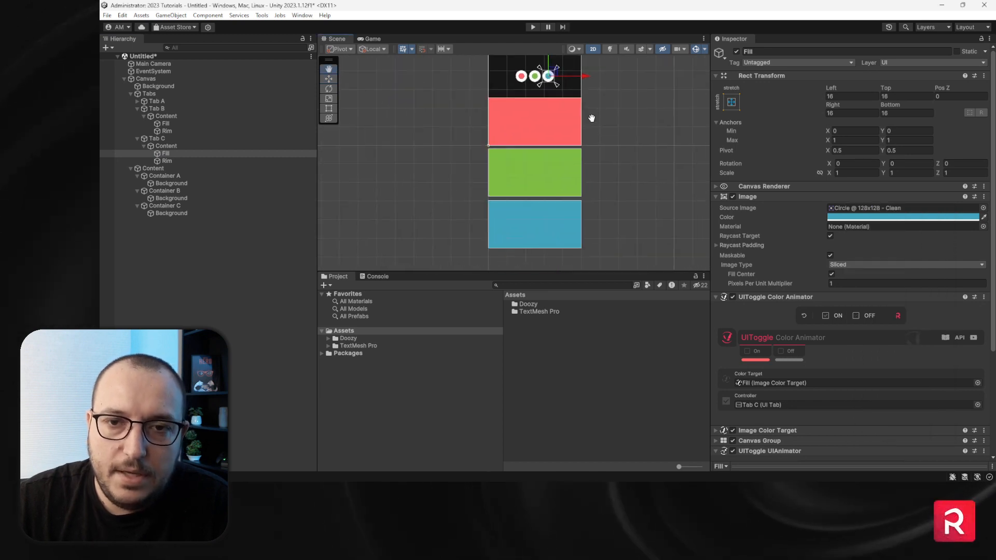
# Preview the hide and show animations of Container A in the Scene view.
pyautogui.click(151, 177)
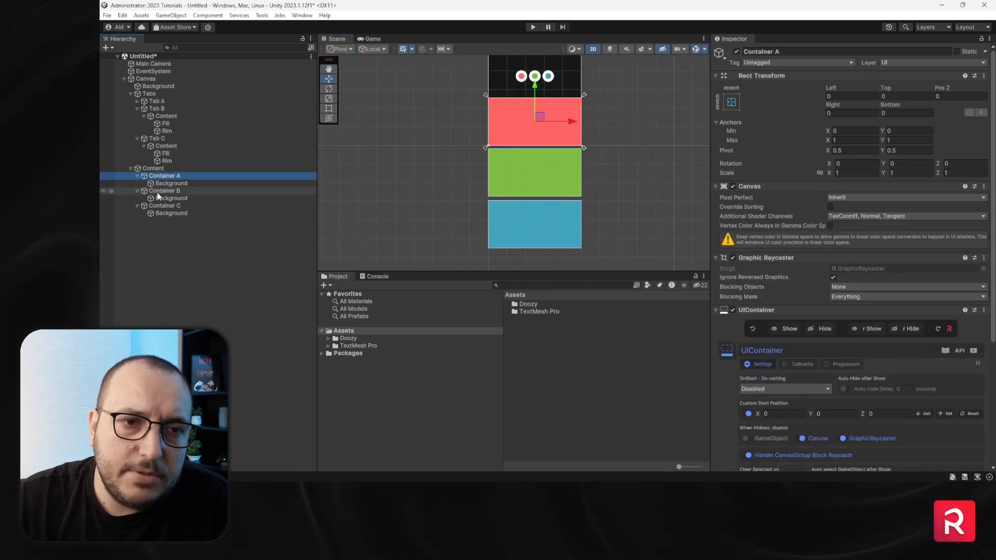
pyautogui.click(798, 331)
pyautogui.click(778, 328)
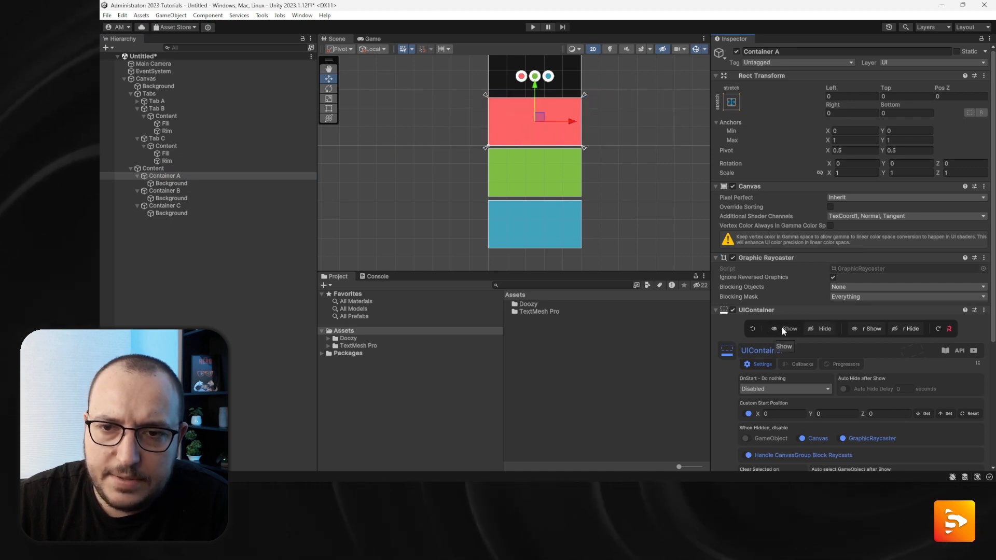
# Set the Show animation of Containers A, B and C together to move in from the Bottom direction.
pyautogui.keyDown('ctrl'); pyautogui.click(170, 191); pyautogui.keyUp('ctrl')
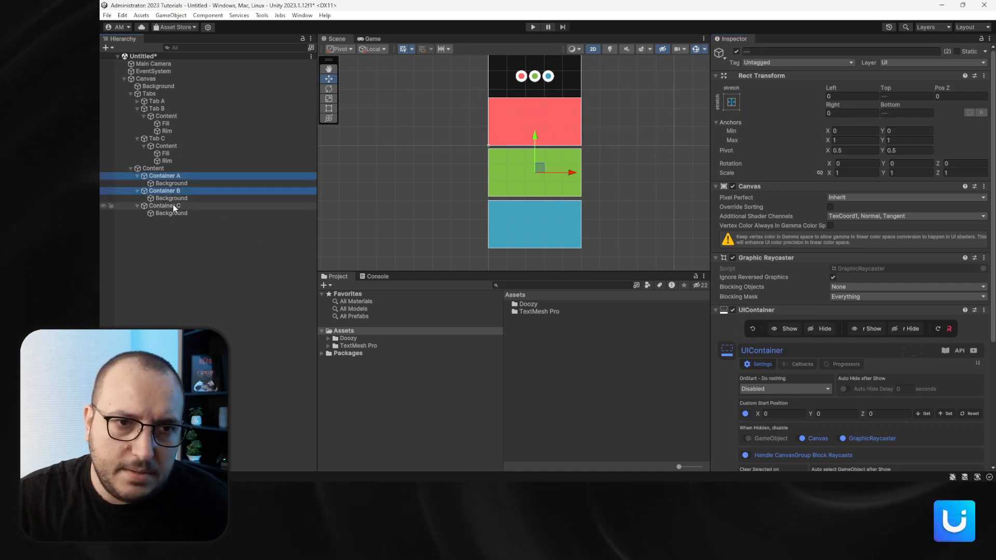
pyautogui.keyDown('ctrl'); pyautogui.click(166, 206); pyautogui.keyUp('ctrl')
pyautogui.scroll(-5, 777, 355)
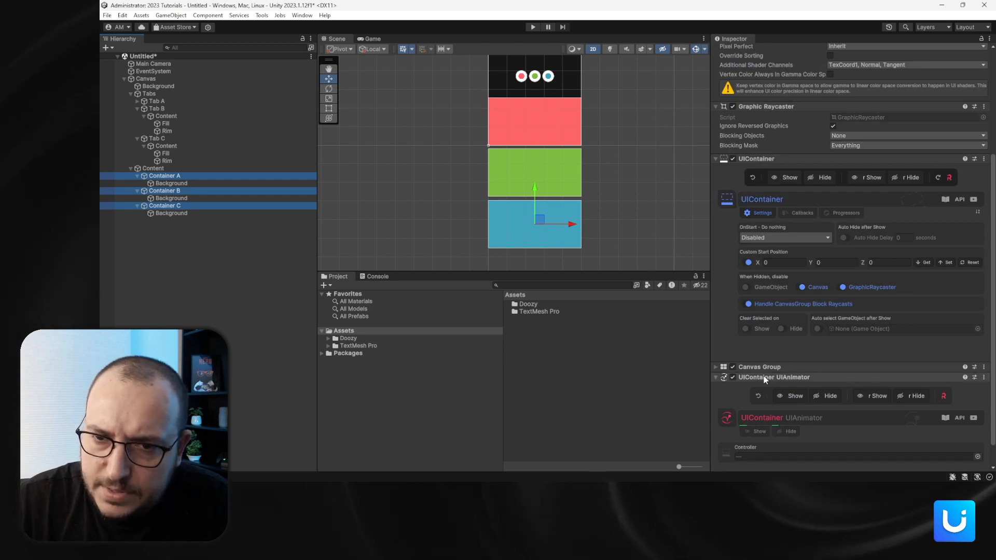
pyautogui.scroll(-1, 764, 406)
pyautogui.click(761, 404)
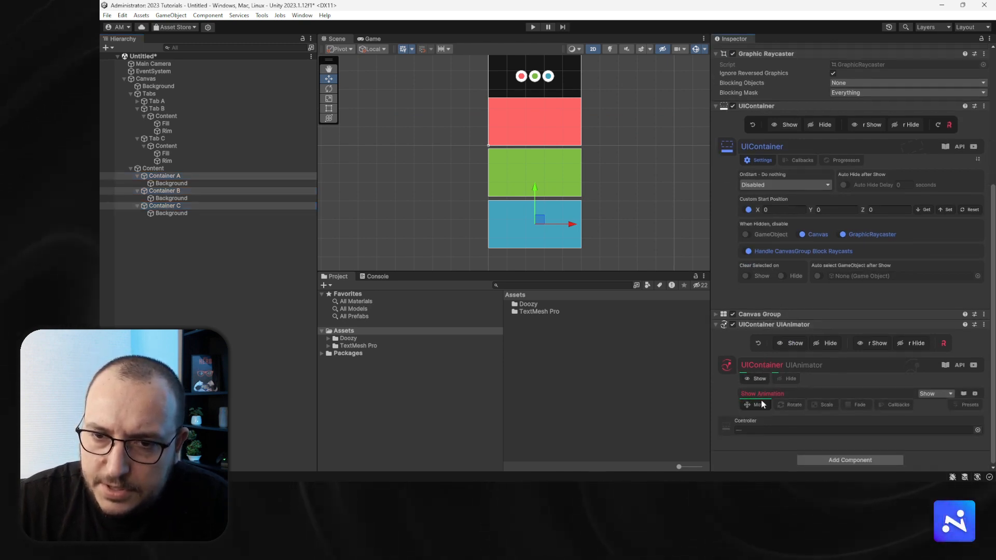
pyautogui.scroll(-3, 763, 395)
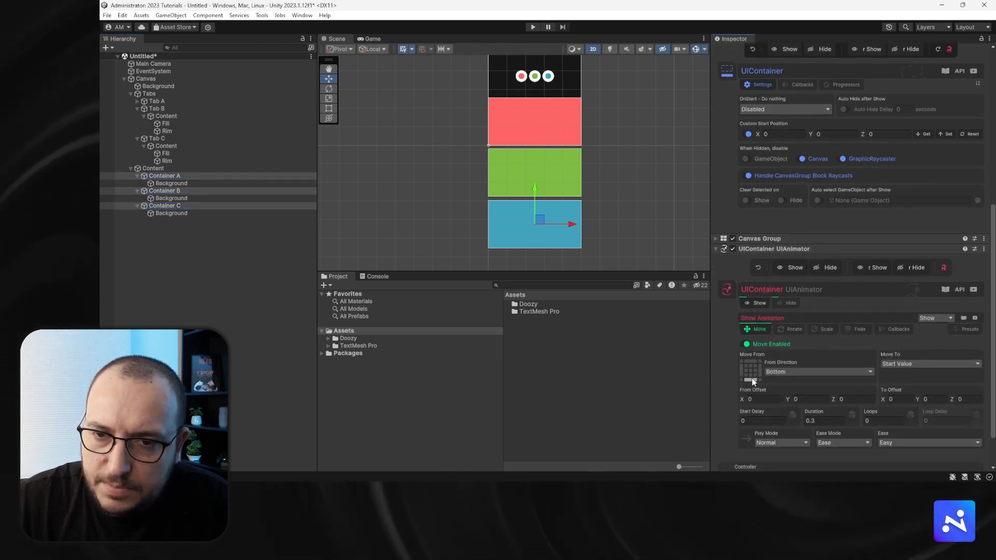
# Set the Hide animation of the three containers to move out to the Bottom direction.
pyautogui.click(791, 305)
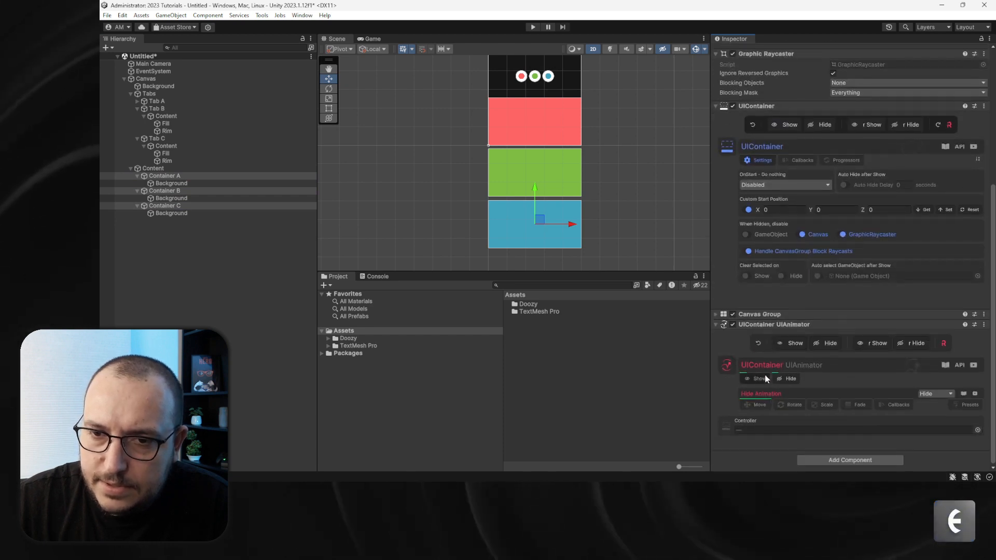
pyautogui.scroll(-3, 762, 394)
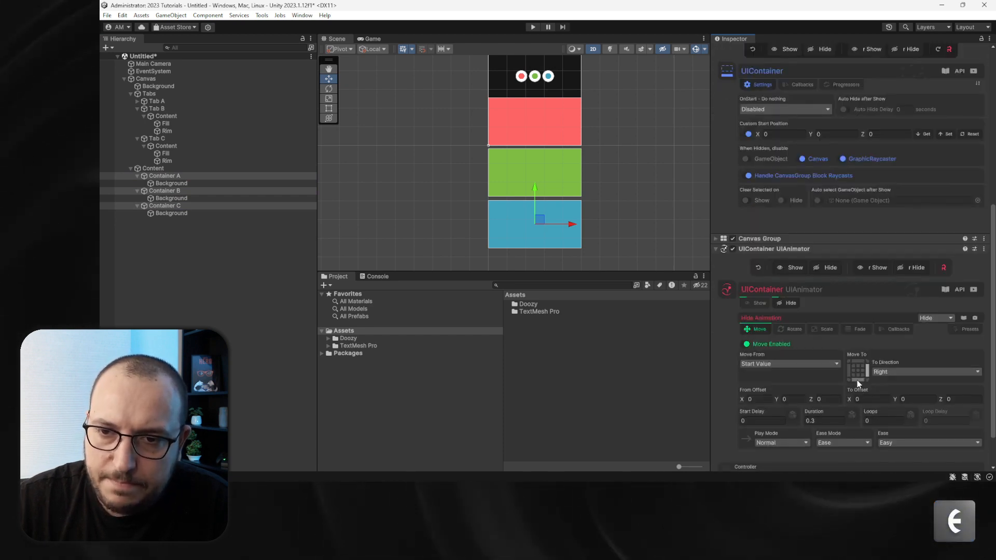
pyautogui.click(649, 238)
# Preview Container A's hide and show animations with the new Bottom direction.
pyautogui.click(233, 177)
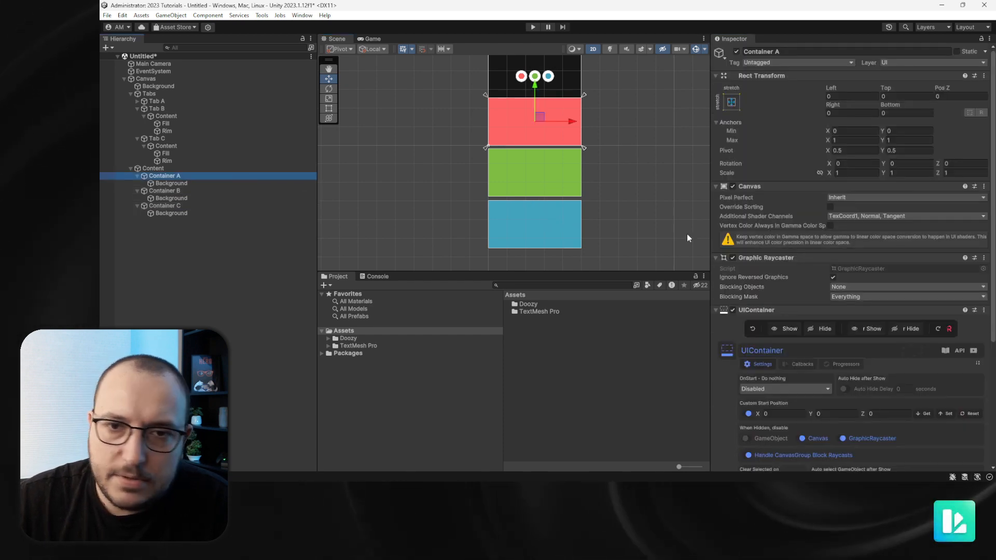
pyautogui.click(823, 327)
pyautogui.click(793, 327)
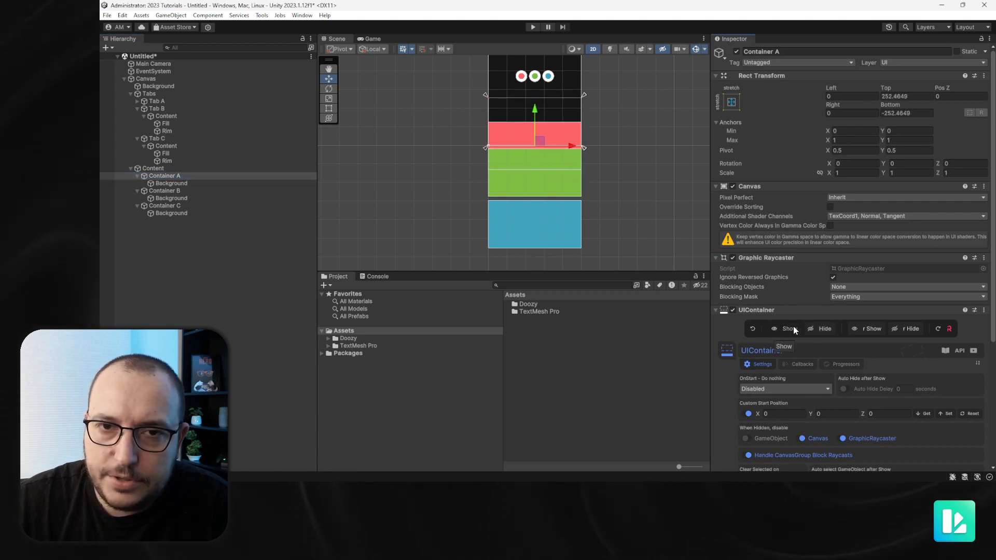
pyautogui.scroll(5, 596, 121)
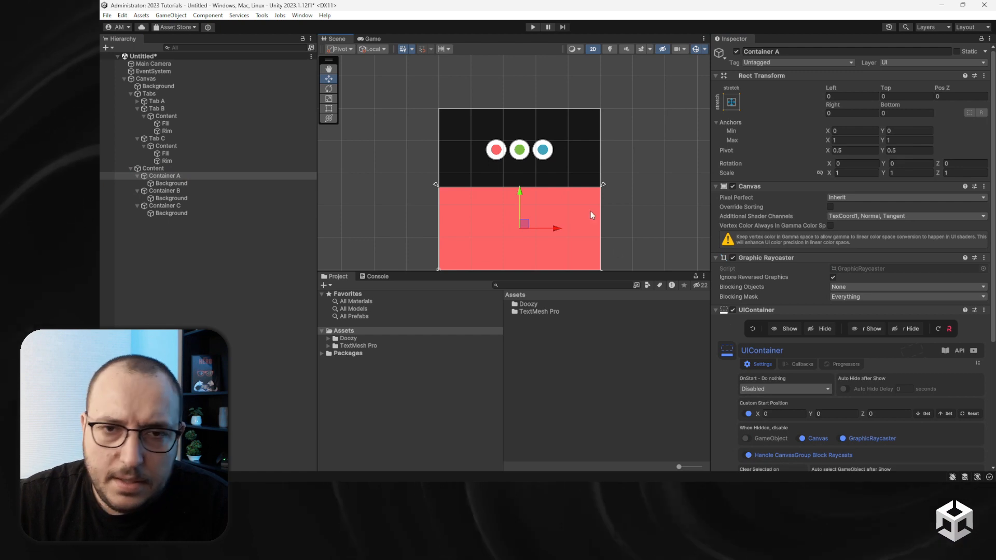
# Enable disabling the GameObject when hidden for Containers A, B and C together.
pyautogui.keyDown('ctrl'); pyautogui.click(216, 191); pyautogui.keyUp('ctrl')
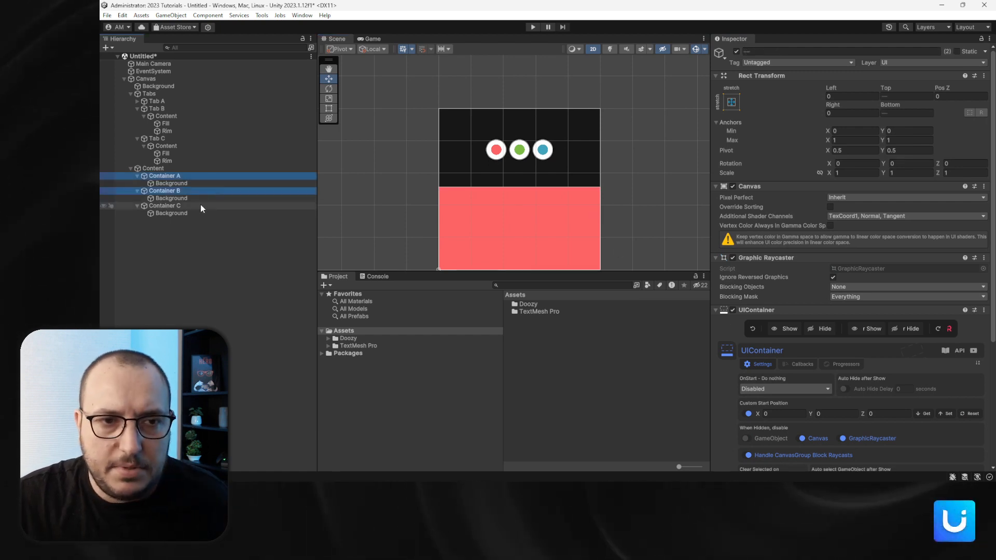
pyautogui.keyDown('ctrl'); pyautogui.click(200, 206); pyautogui.keyUp('ctrl')
pyautogui.scroll(-3, 761, 340)
pyautogui.click(760, 314)
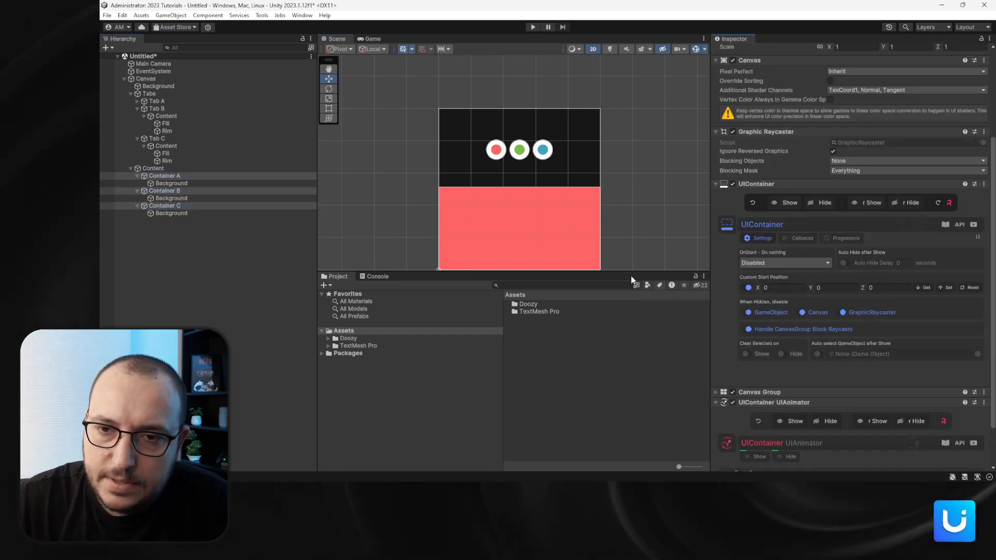
pyautogui.click(647, 236)
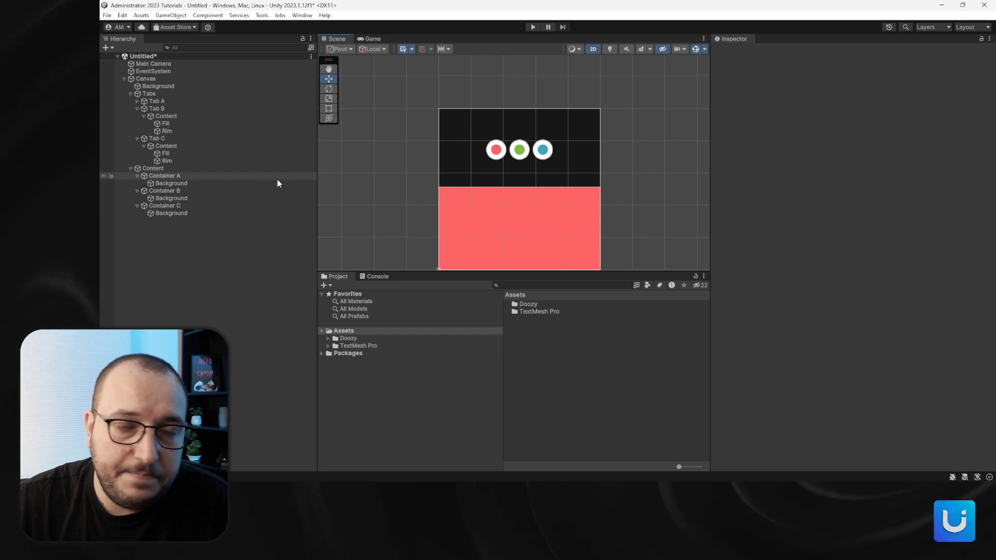
# Collapse Containers A, B and C and Tabs B and C in the Hierarchy.
pyautogui.click(137, 176)
pyautogui.click(137, 184)
pyautogui.click(137, 191)
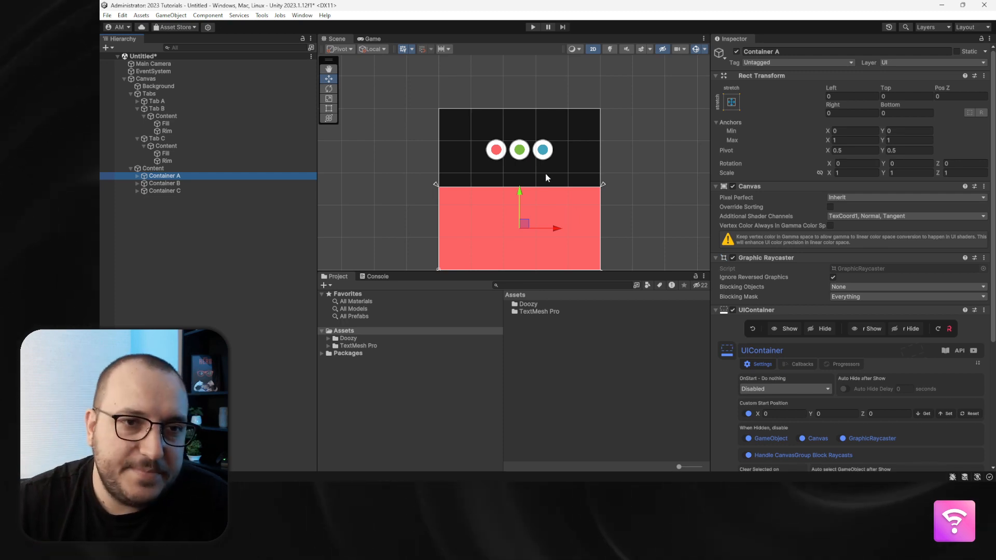
pyautogui.click(137, 109)
pyautogui.click(138, 115)
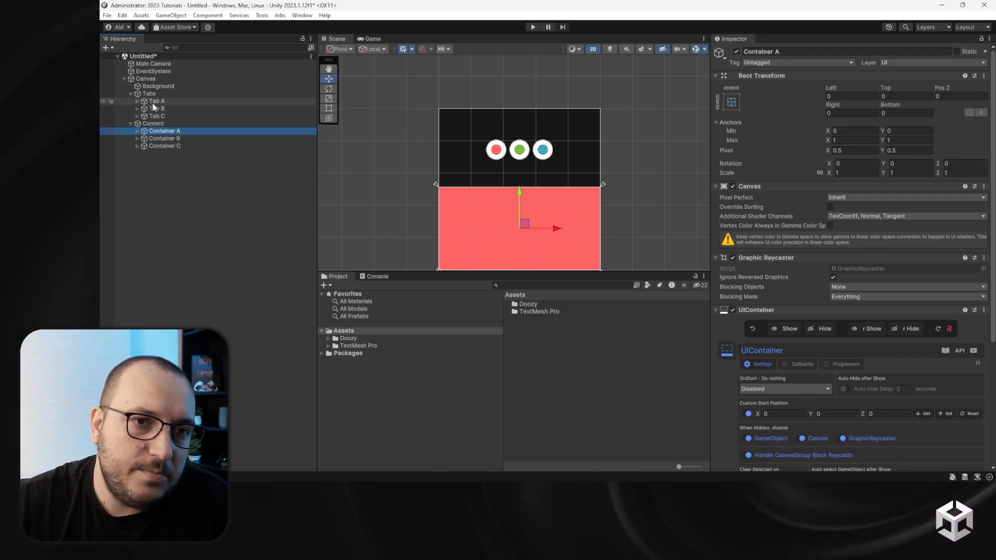
# Assign Containers A, B and C as the Target Containers of Tabs A, B and C respectively.
pyautogui.click(157, 101)
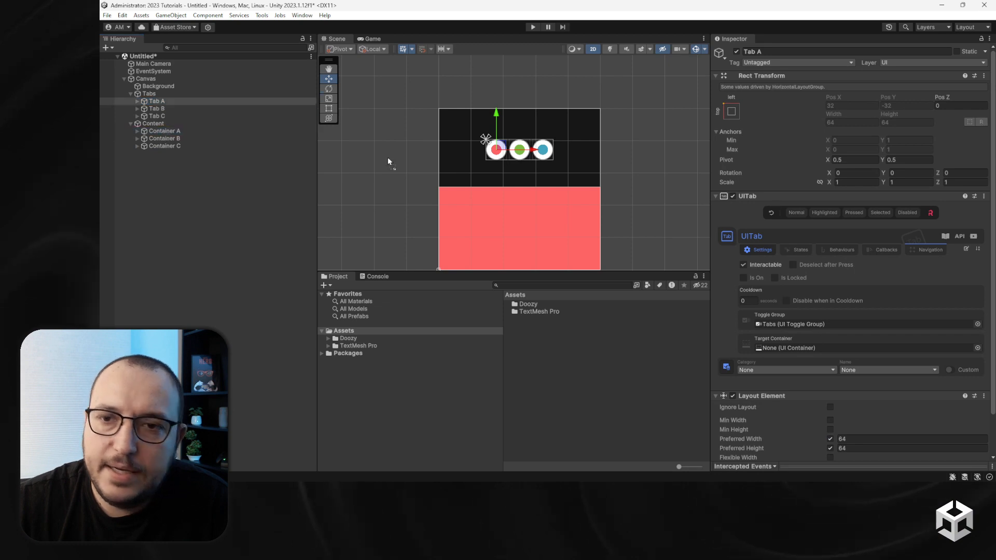
pyautogui.moveTo(815, 314); pyautogui.dragTo(782, 347)
pyautogui.click(184, 109)
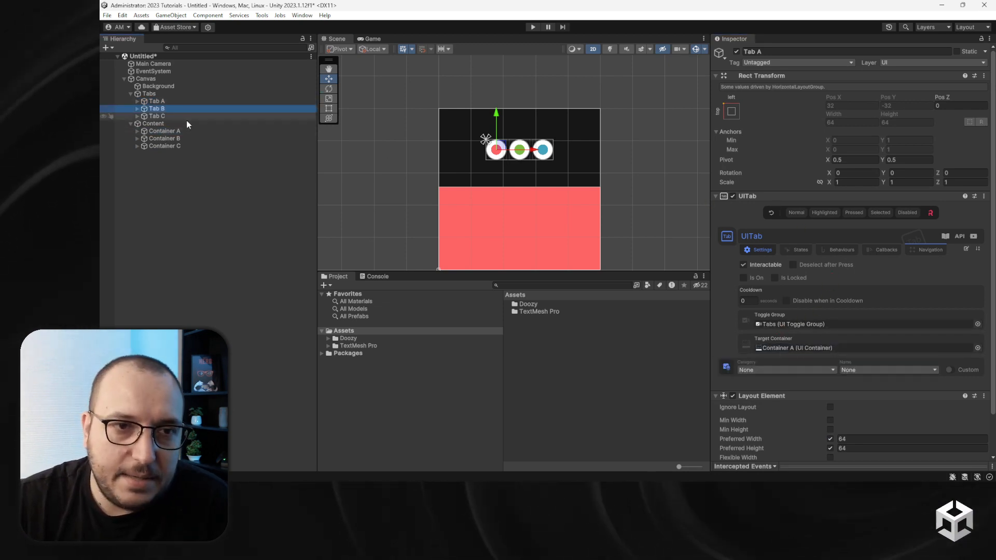
pyautogui.moveTo(176, 139); pyautogui.dragTo(784, 347)
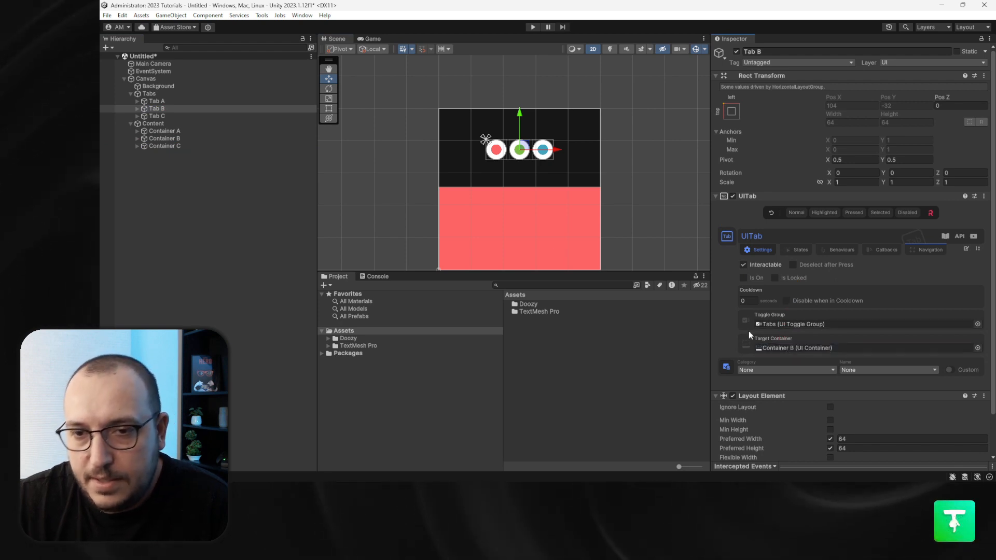
pyautogui.click(183, 116)
pyautogui.moveTo(166, 146); pyautogui.dragTo(807, 352)
pyautogui.click(615, 205)
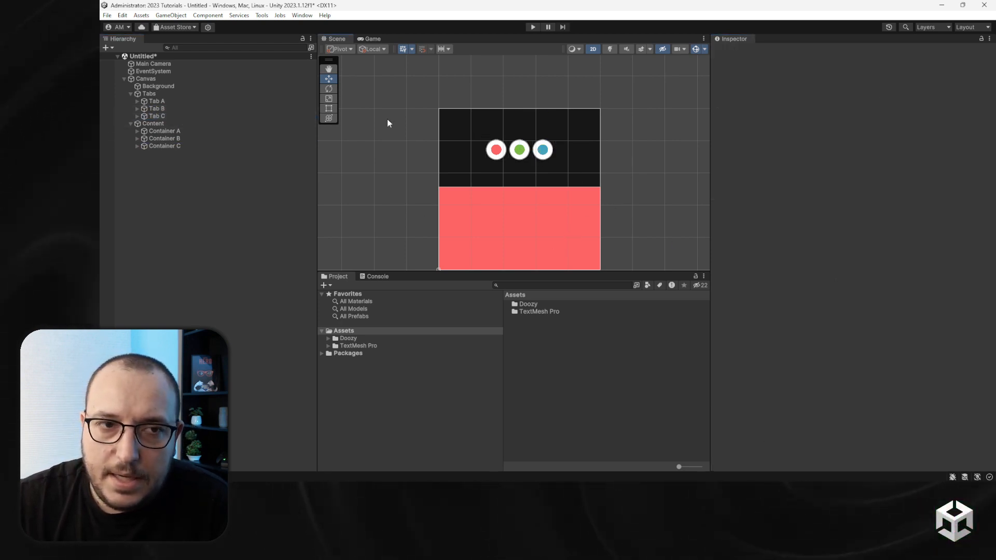
# Run the scene in Play mode, stop it, and check the UITab settings of Tabs A, B and C.
pyautogui.click(532, 28)
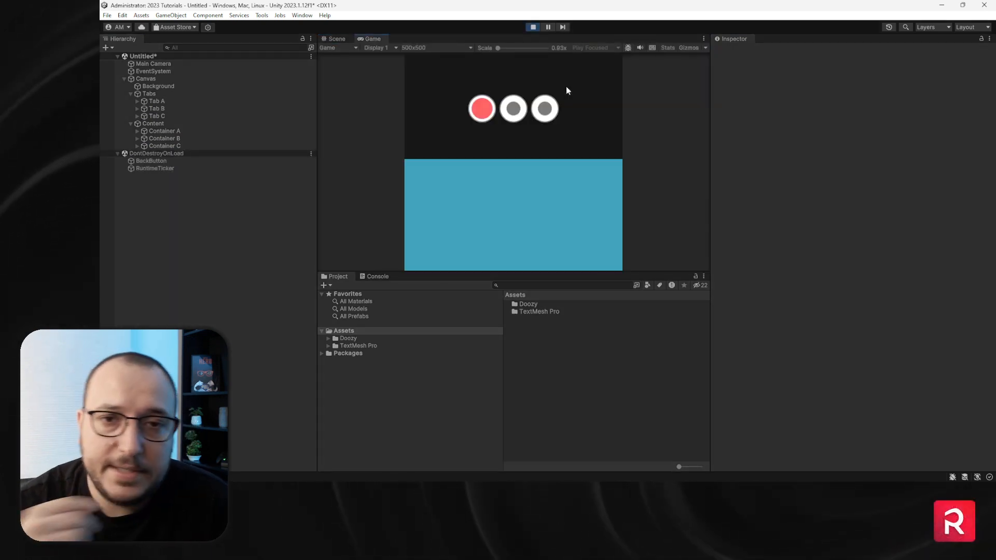
pyautogui.click(531, 27)
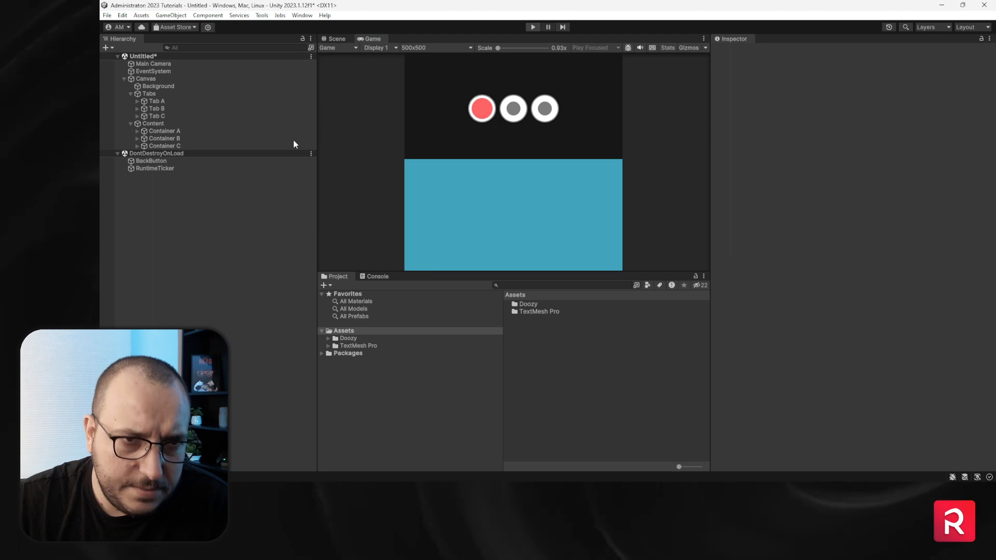
pyautogui.click(163, 101)
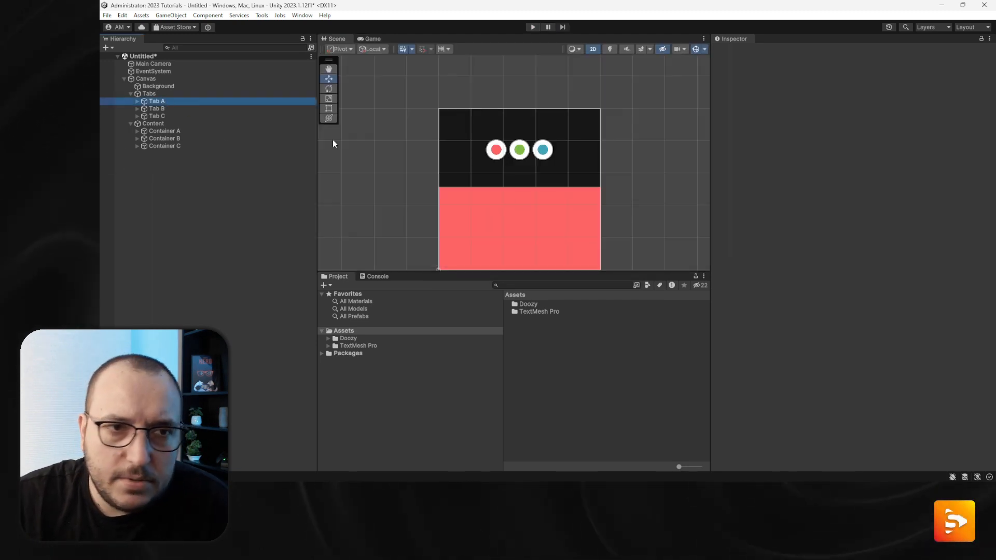
pyautogui.click(156, 108)
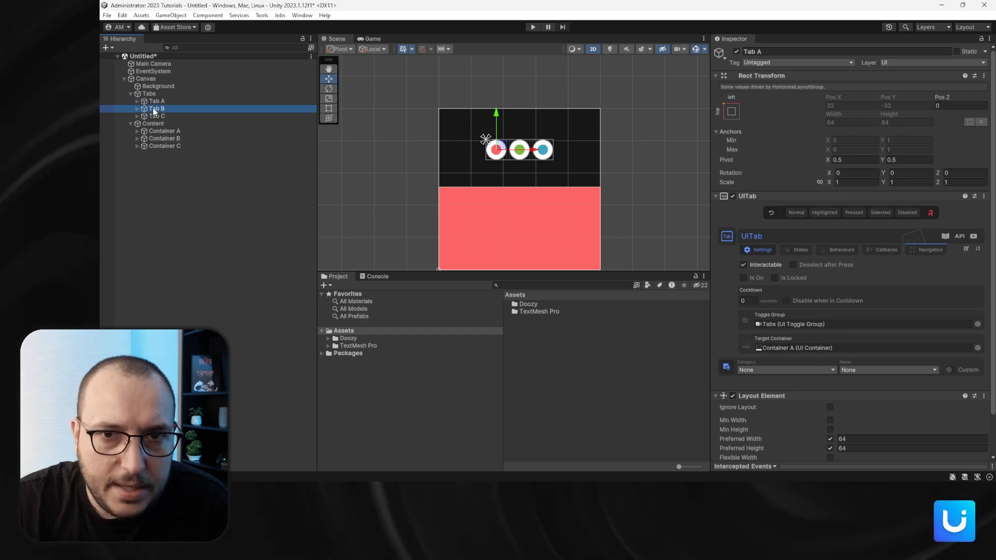
pyautogui.click(155, 116)
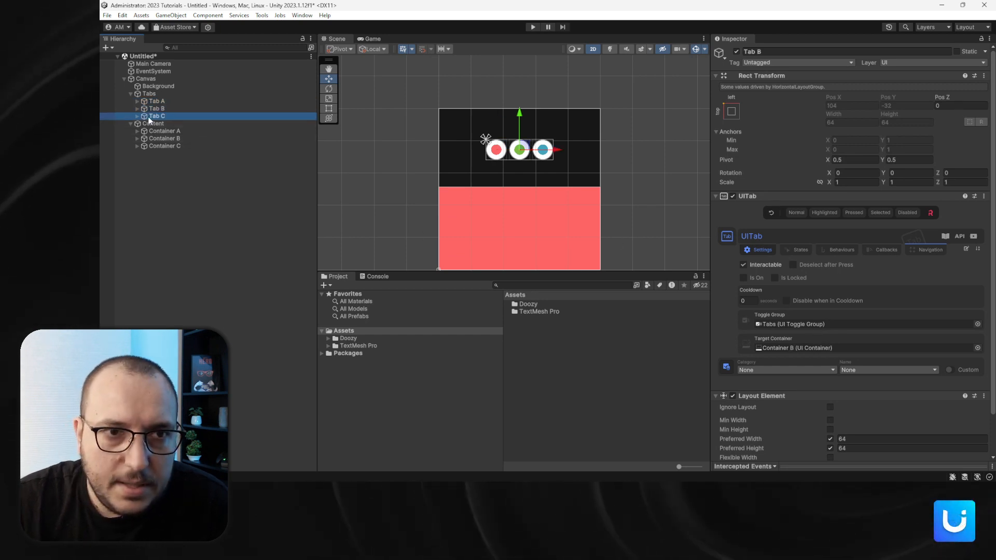
# Preview Container C's show and hide animations in the Scene view with all three containers in sight.
pyautogui.click(155, 145)
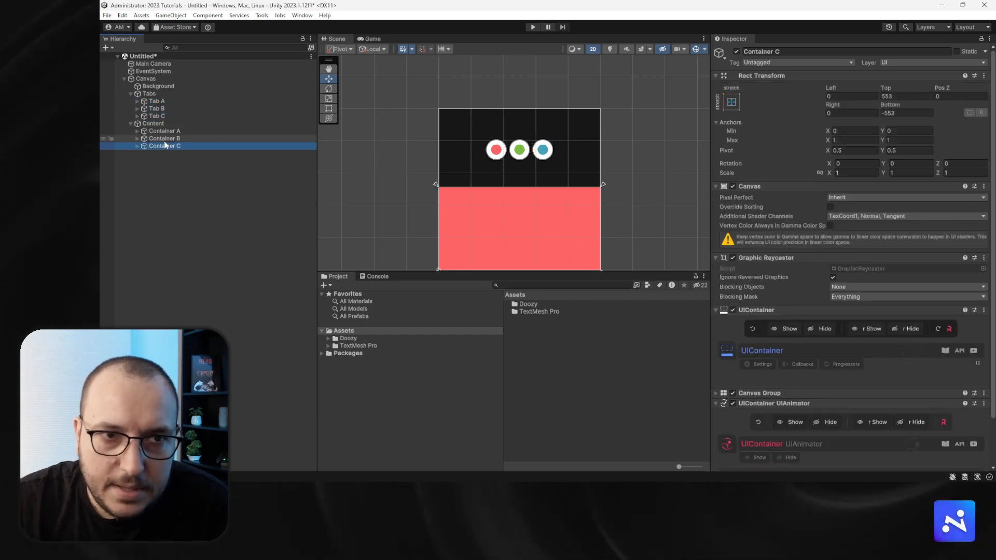
pyautogui.scroll(-10, 568, 210)
pyautogui.moveTo(591, 222); pyautogui.dragTo(595, 174, button='middle')
pyautogui.click(793, 328)
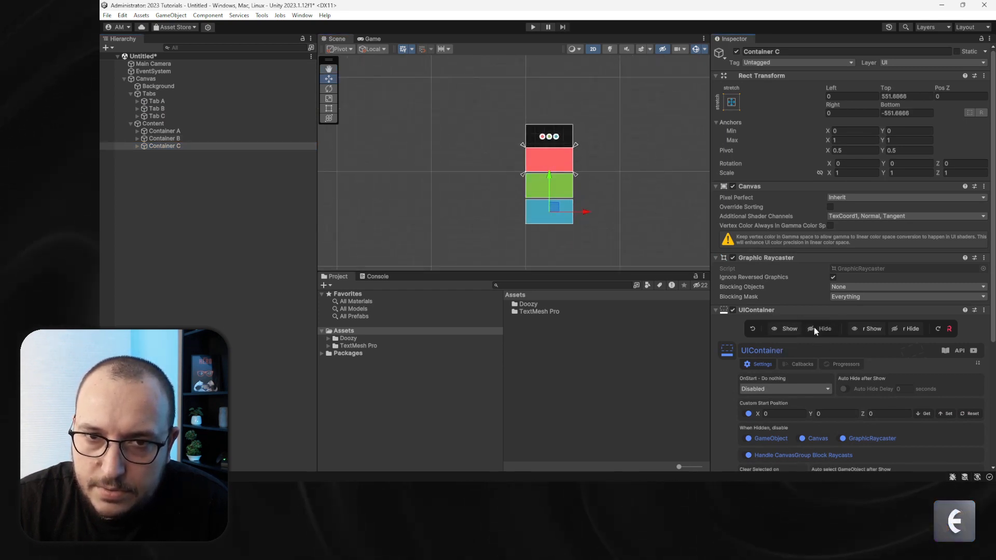
pyautogui.click(814, 328)
pyautogui.click(790, 328)
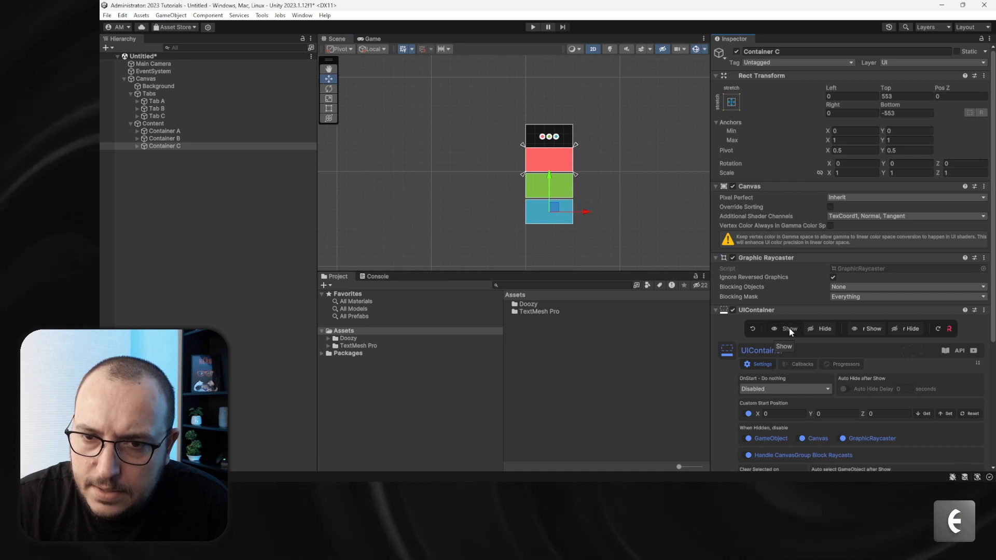
pyautogui.scroll(4, 551, 210)
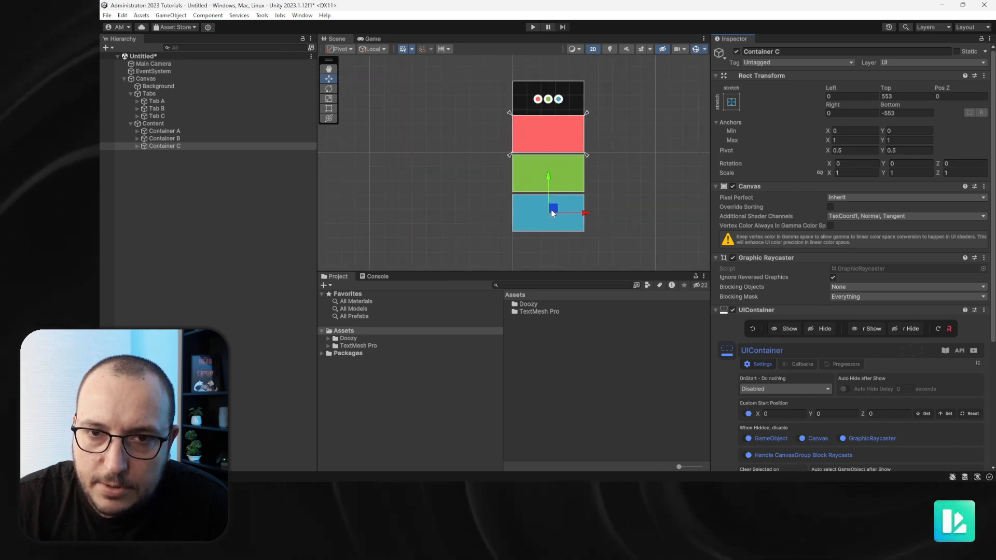
pyautogui.scroll(2, 551, 209)
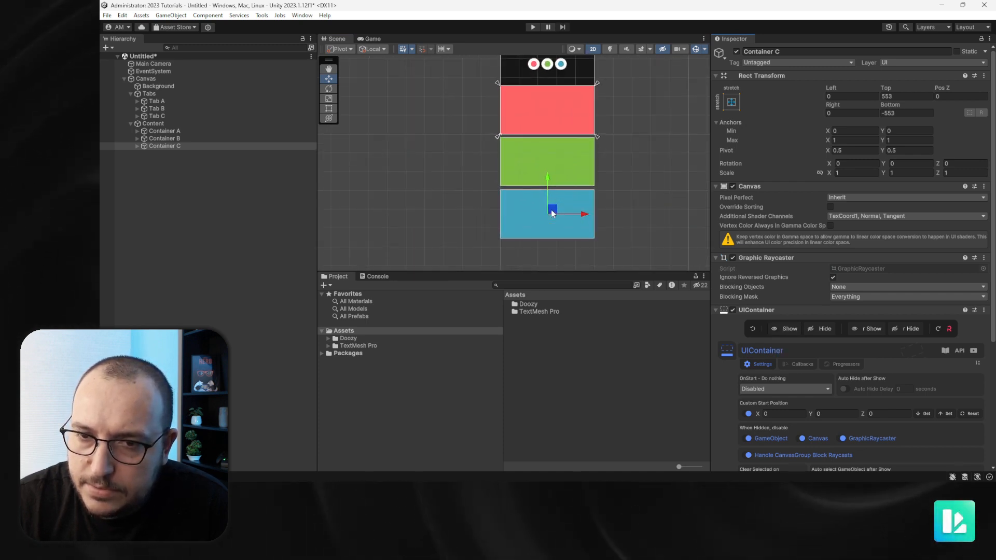
# Run the scene in Play mode, switch between Tabs A, B and C to watch the container animations, and stop it.
pyautogui.click(200, 132)
pyautogui.click(200, 139)
pyautogui.click(201, 147)
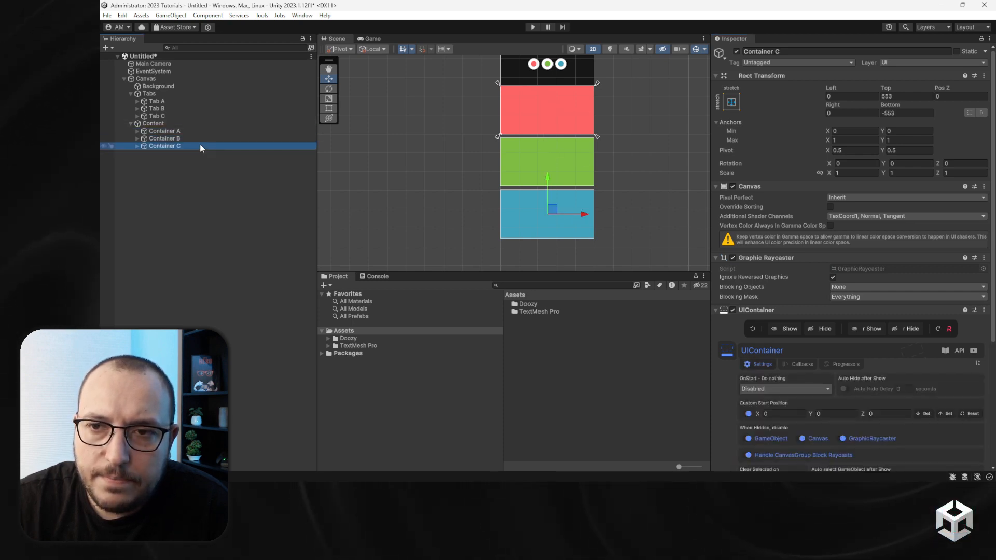
pyautogui.click(533, 27)
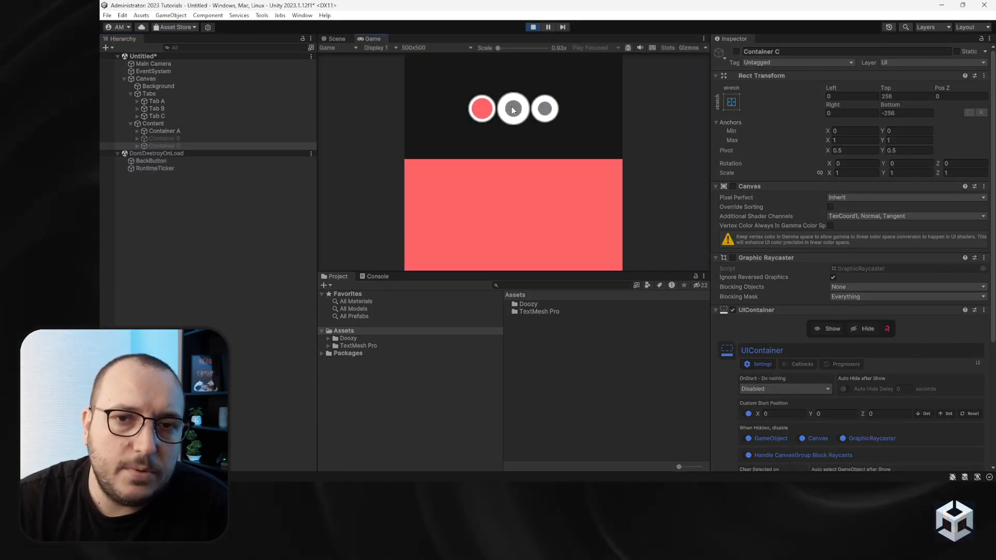
pyautogui.click(513, 109)
pyautogui.click(485, 113)
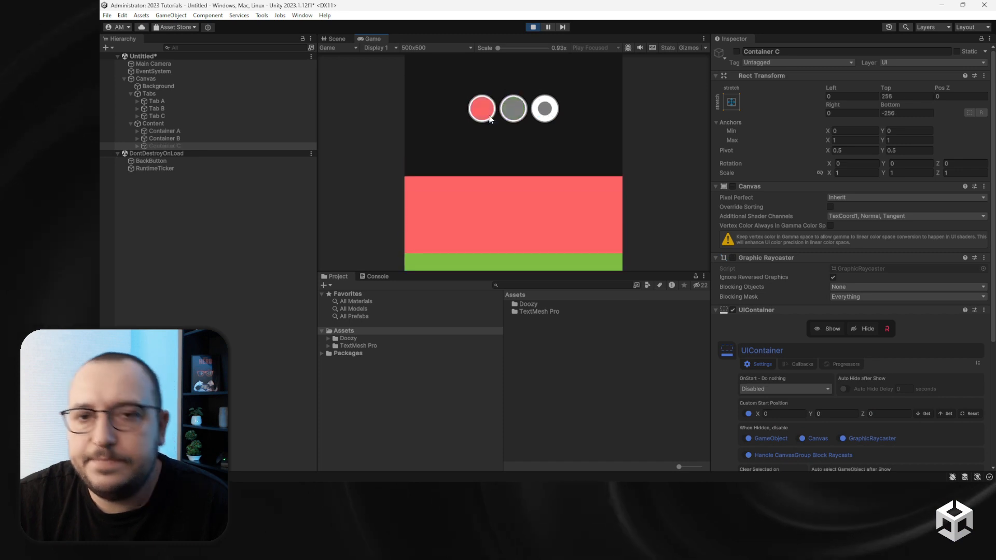
pyautogui.click(513, 111)
pyautogui.click(544, 112)
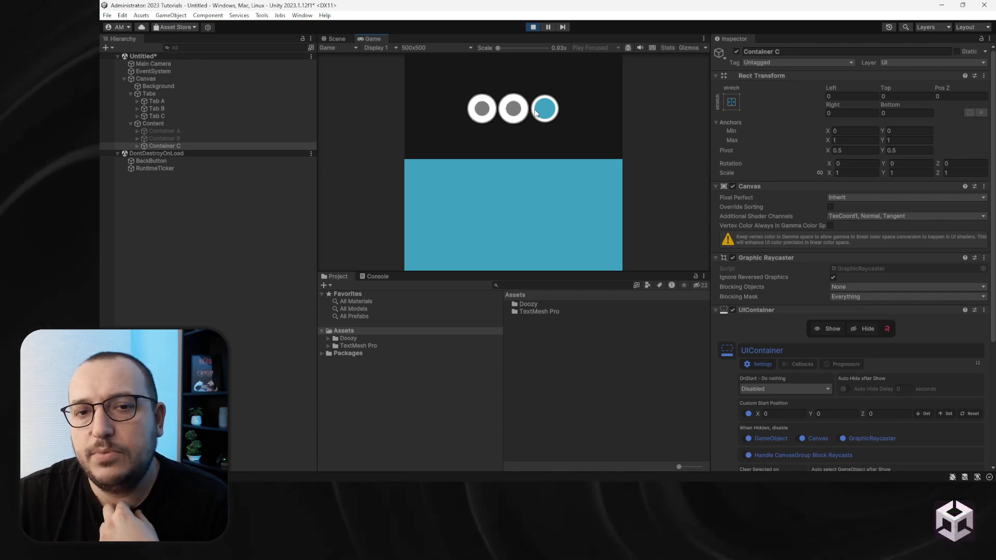
pyautogui.click(534, 27)
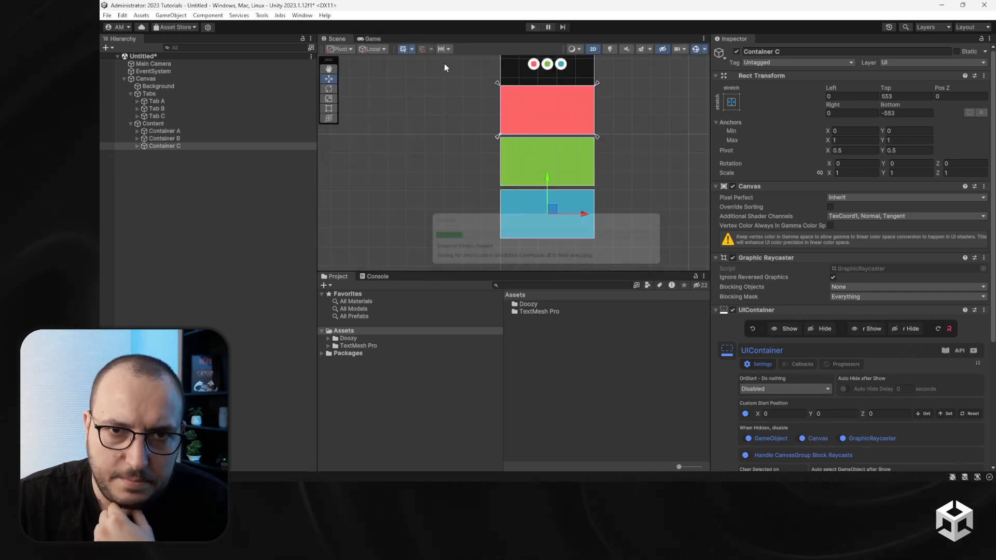
# Add a Doozy General button of type User to the Canvas and move it to about Pos X -157, Pos Y 208, above the tabs.
pyautogui.scroll(4, 623, 100)
pyautogui.moveTo(623, 99); pyautogui.dragTo(557, 215, button='middle')
pyautogui.scroll(7, 559, 232)
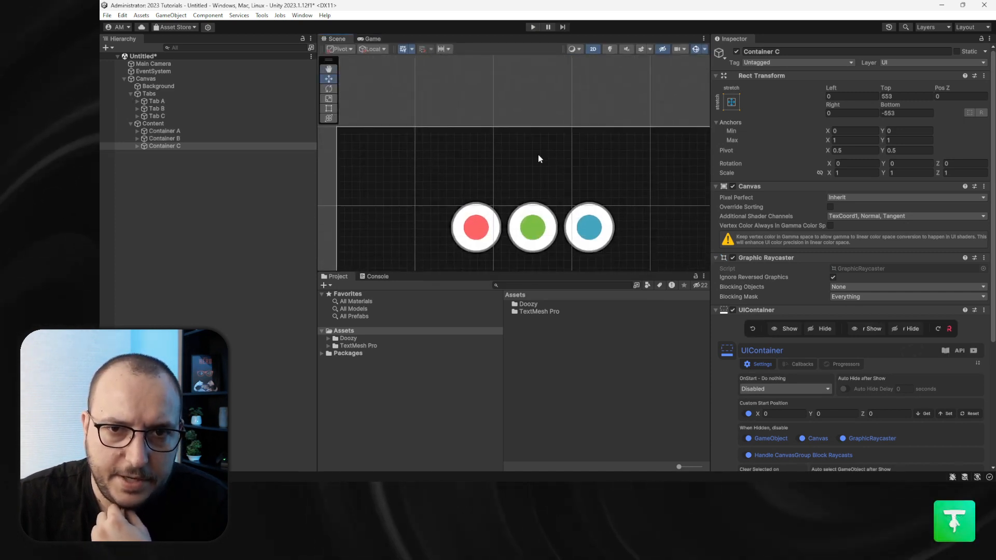
pyautogui.click(146, 80)
pyautogui.rightClick(146, 79)
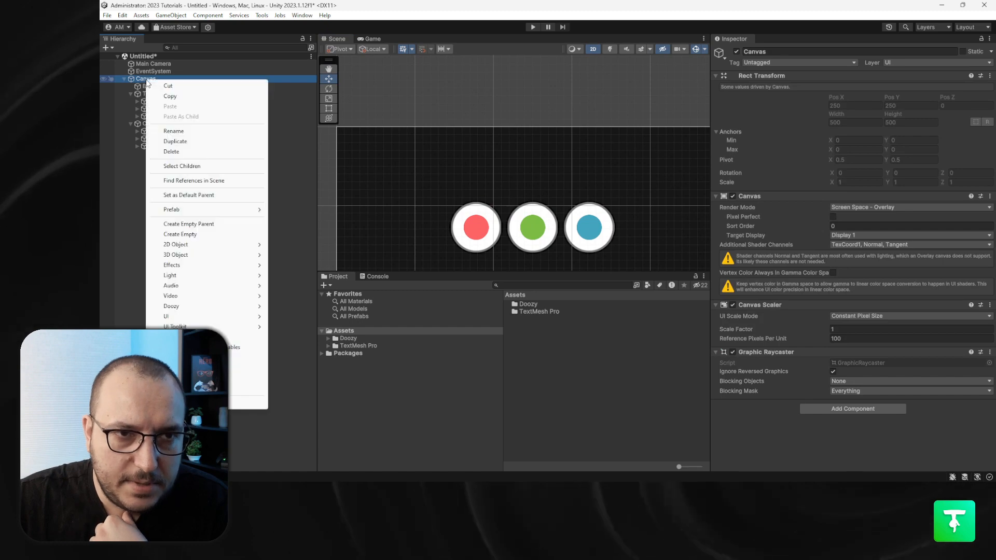
pyautogui.moveTo(205, 306)
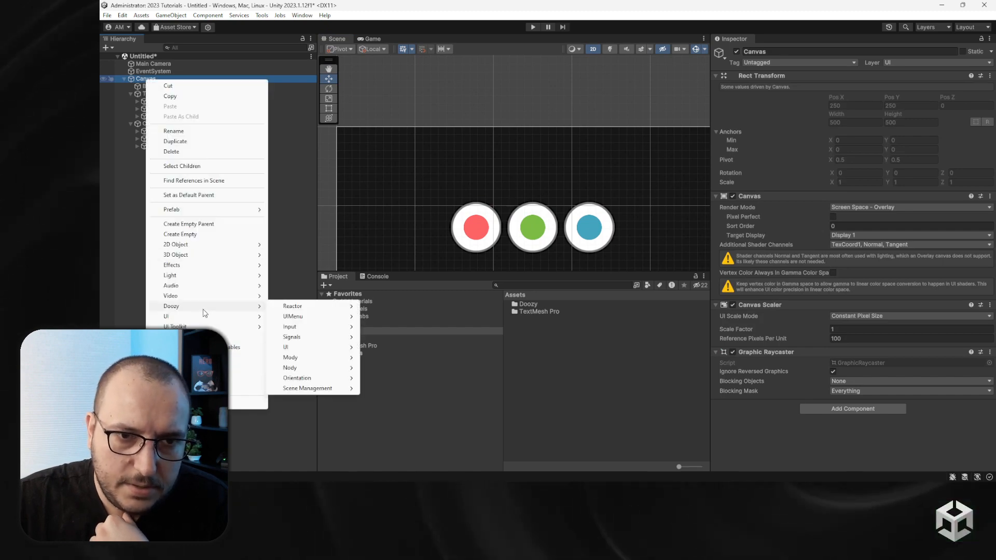
pyautogui.moveTo(349, 319)
pyautogui.moveTo(406, 338)
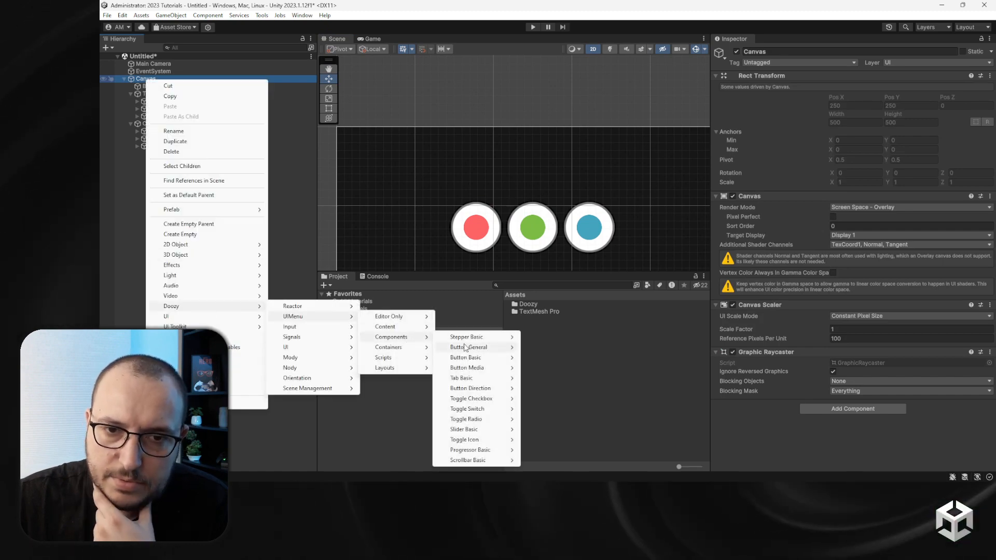
pyautogui.moveTo(491, 349)
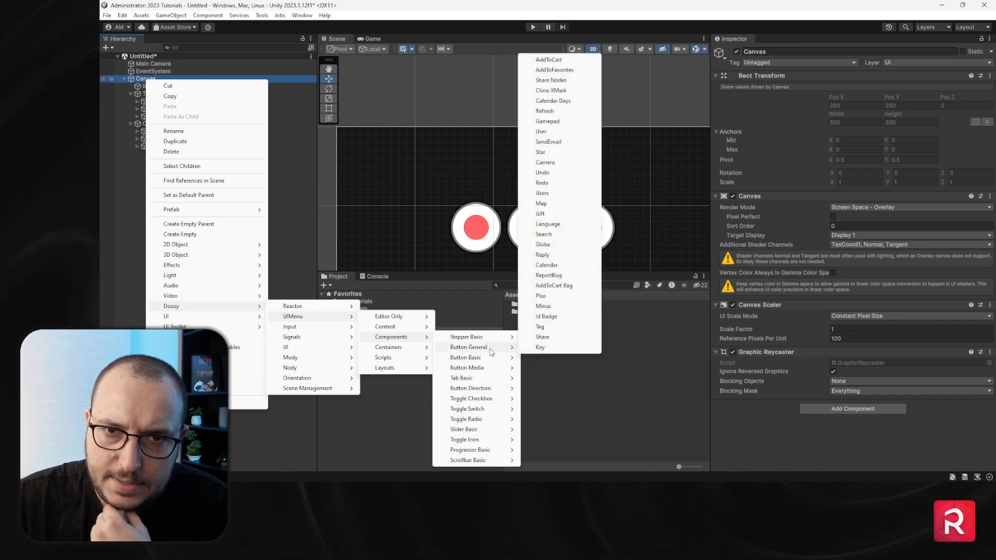
pyautogui.click(540, 132)
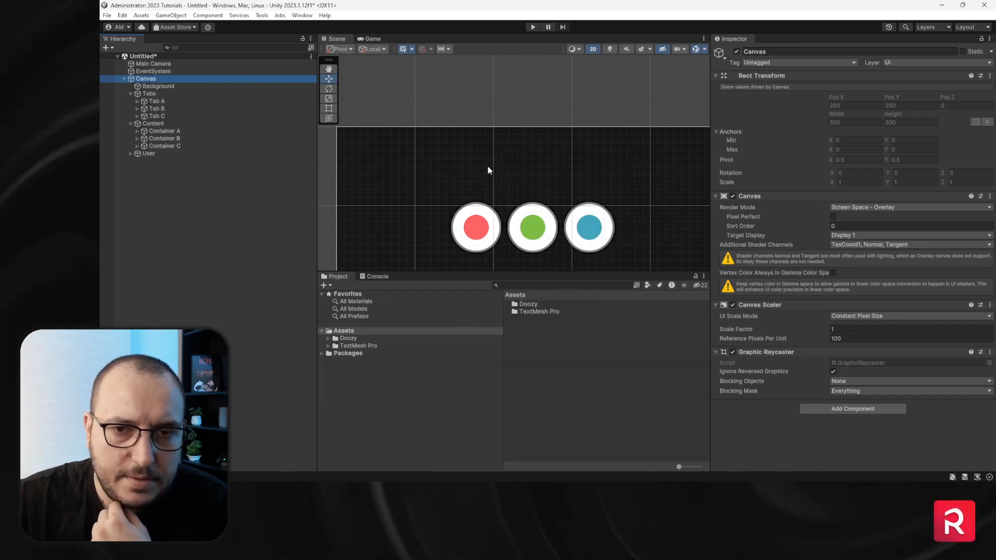
pyautogui.scroll(-5, 485, 167)
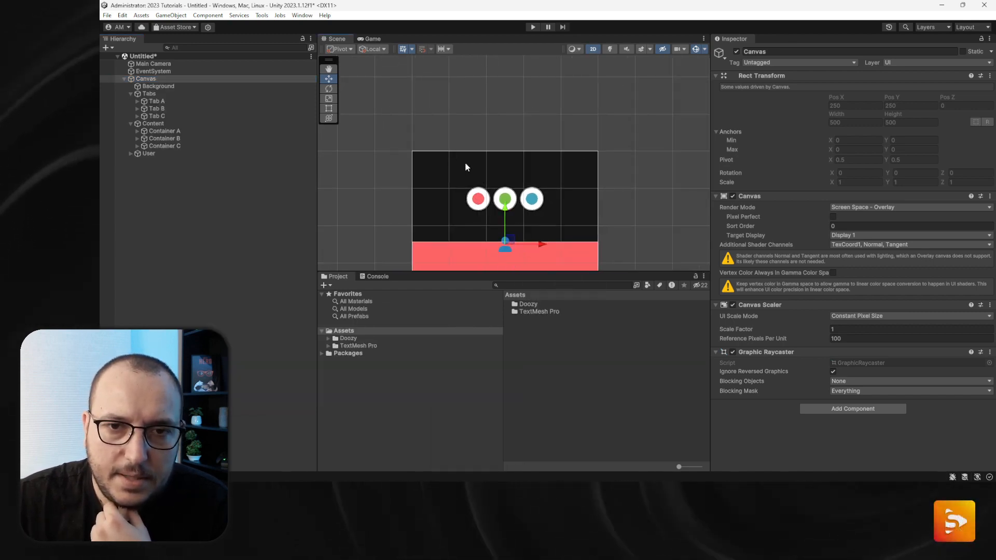
pyautogui.click(149, 153)
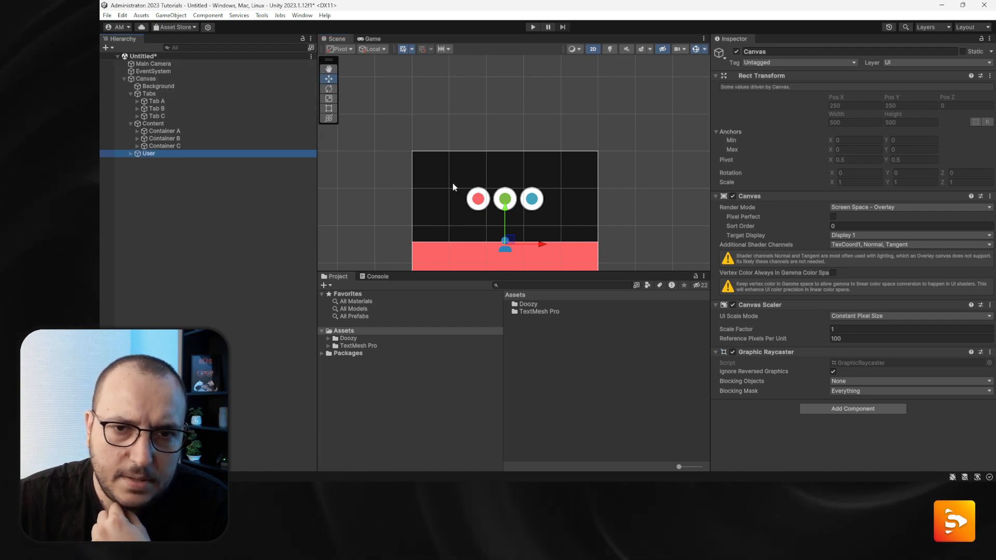
pyautogui.moveTo(511, 241); pyautogui.dragTo(454, 163)
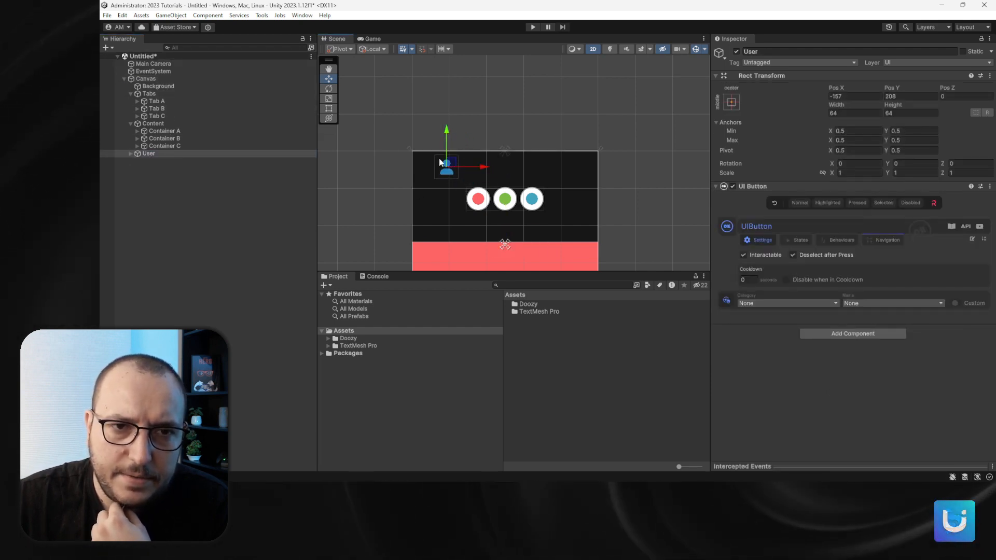
# Add a Doozy General button of type Language to the Canvas and move it to about Pos X 206, Pos Y 213.
pyautogui.rightClick(156, 79)
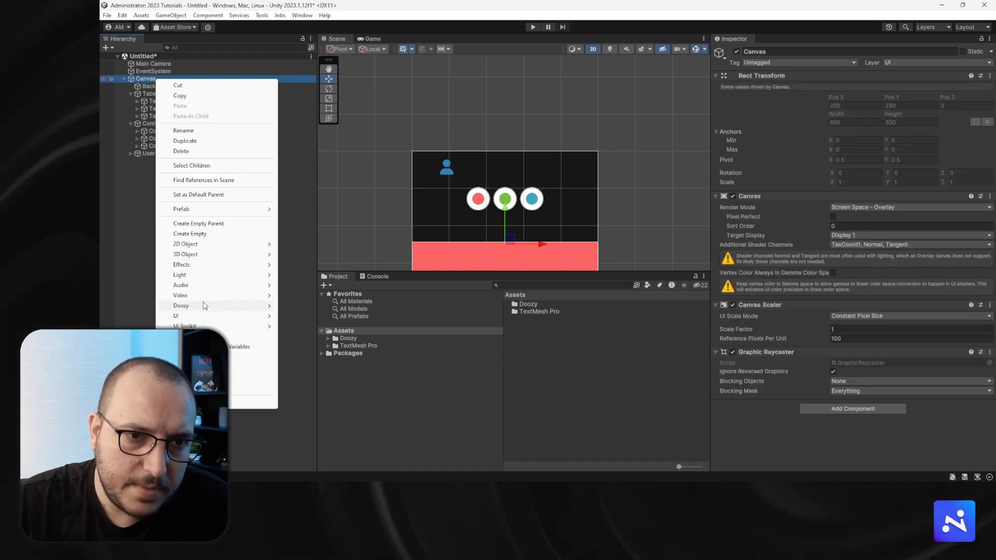
pyautogui.moveTo(223, 305)
pyautogui.moveTo(331, 318)
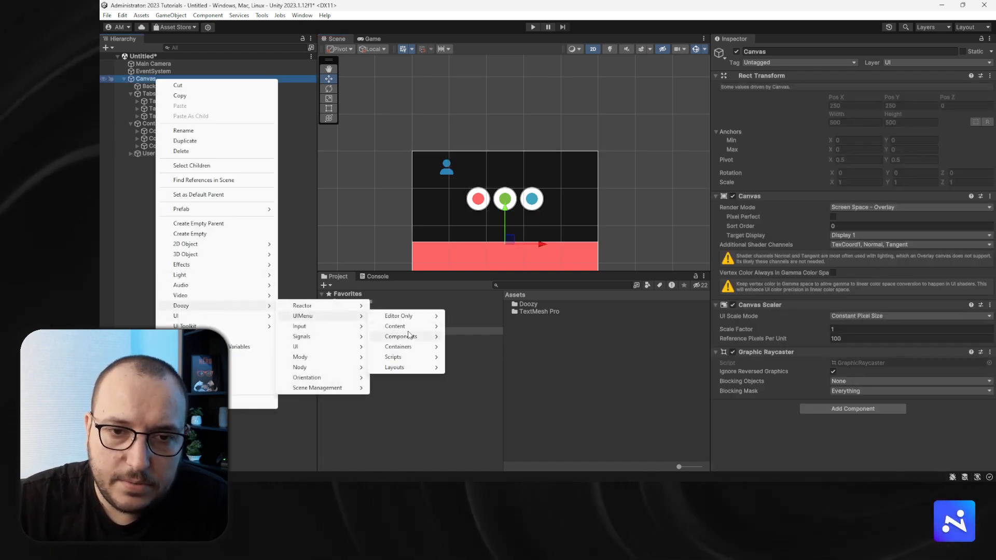
pyautogui.moveTo(404, 337)
pyautogui.moveTo(494, 350)
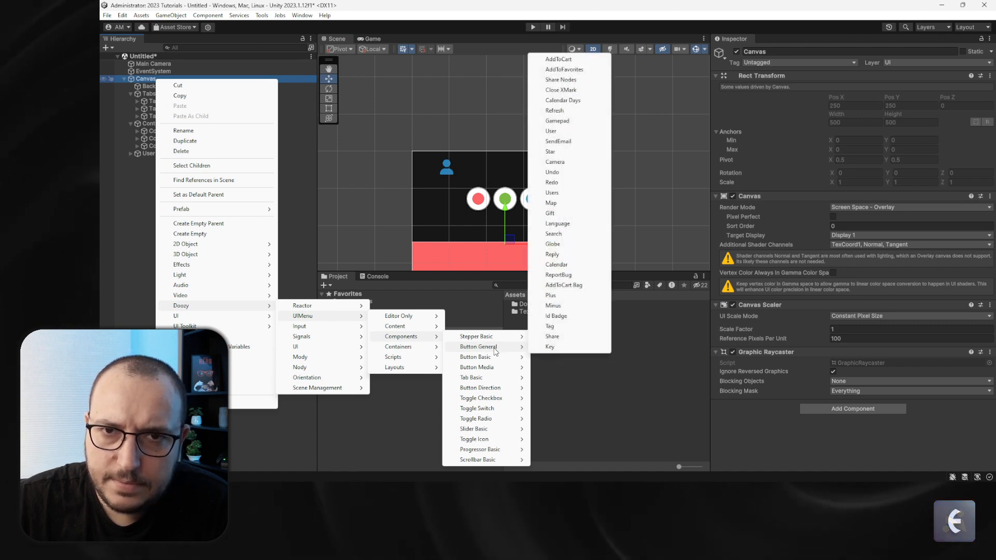
pyautogui.click(558, 223)
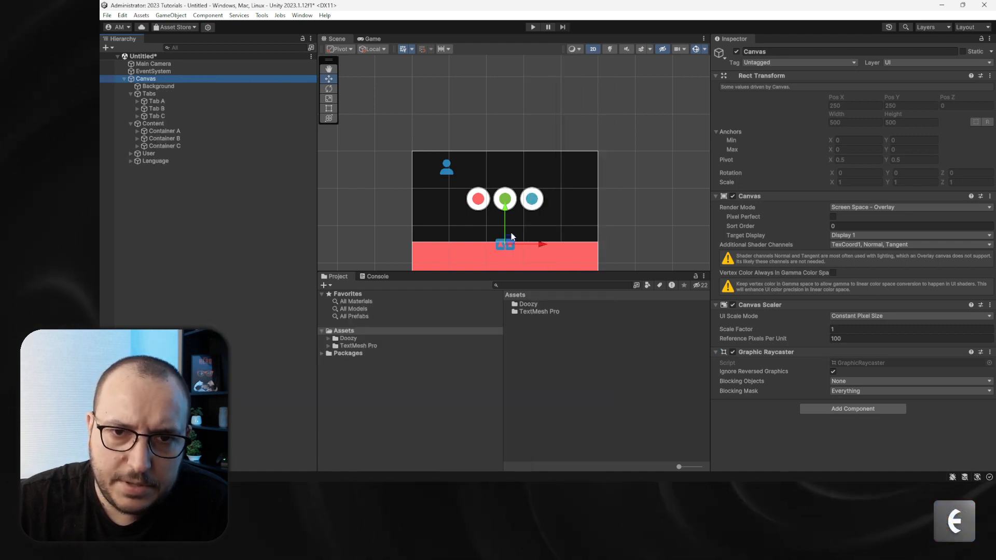
pyautogui.click(156, 161)
pyautogui.moveTo(513, 241); pyautogui.dragTo(593, 167)
# Move the User button to about Pos X -202, Pos Y 211, and disable Deselect after Press on the User and Language buttons.
pyautogui.click(150, 154)
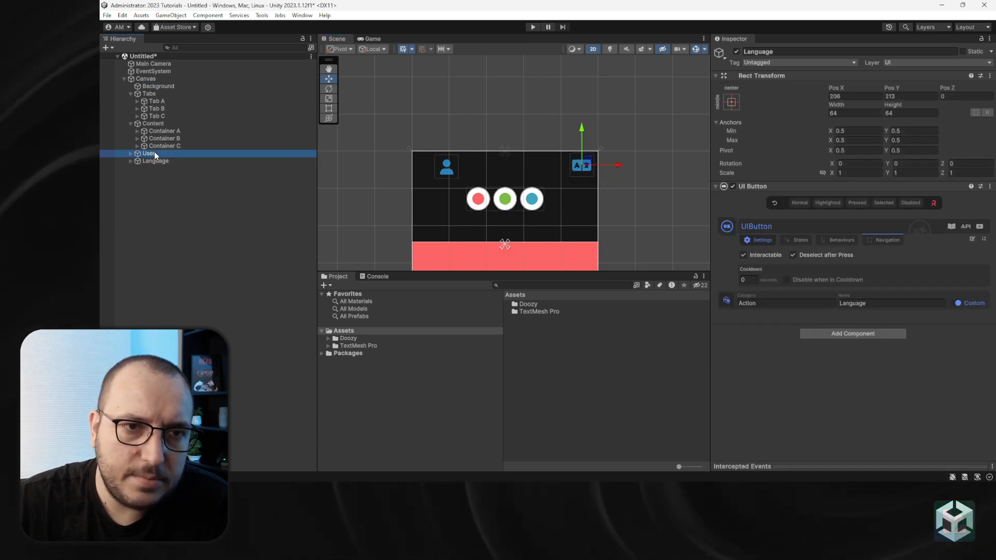
pyautogui.moveTo(430, 163); pyautogui.dragTo(434, 165)
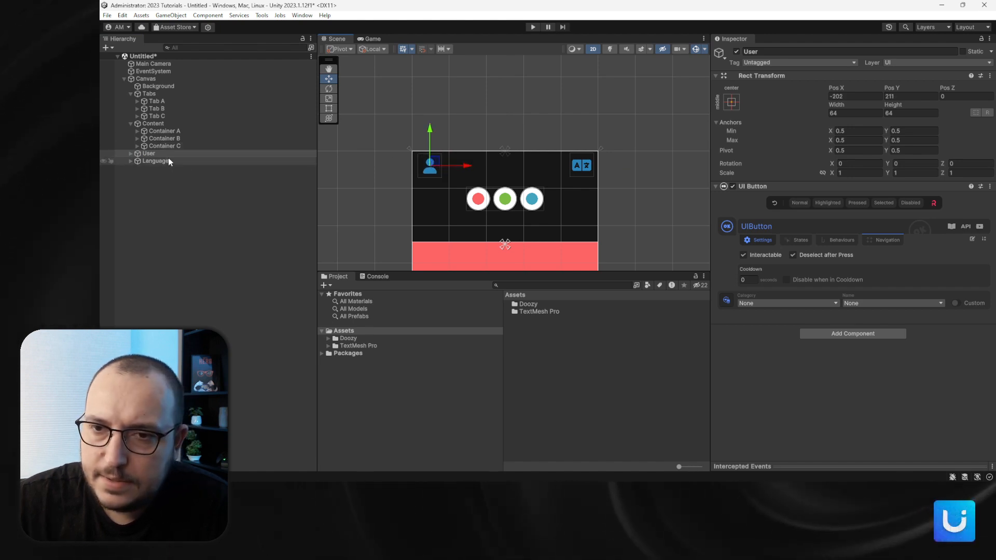
pyautogui.click(840, 255)
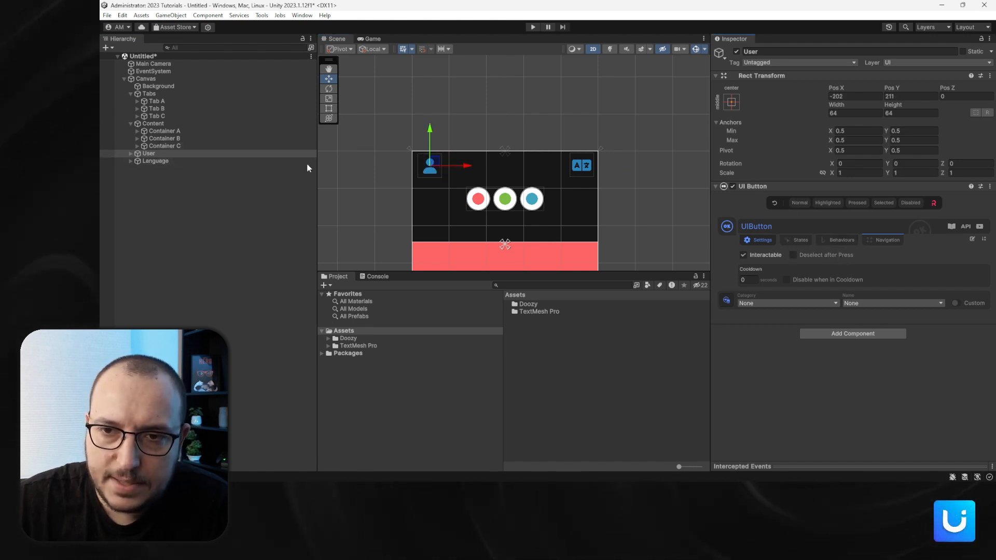
pyautogui.click(154, 164)
pyautogui.click(851, 257)
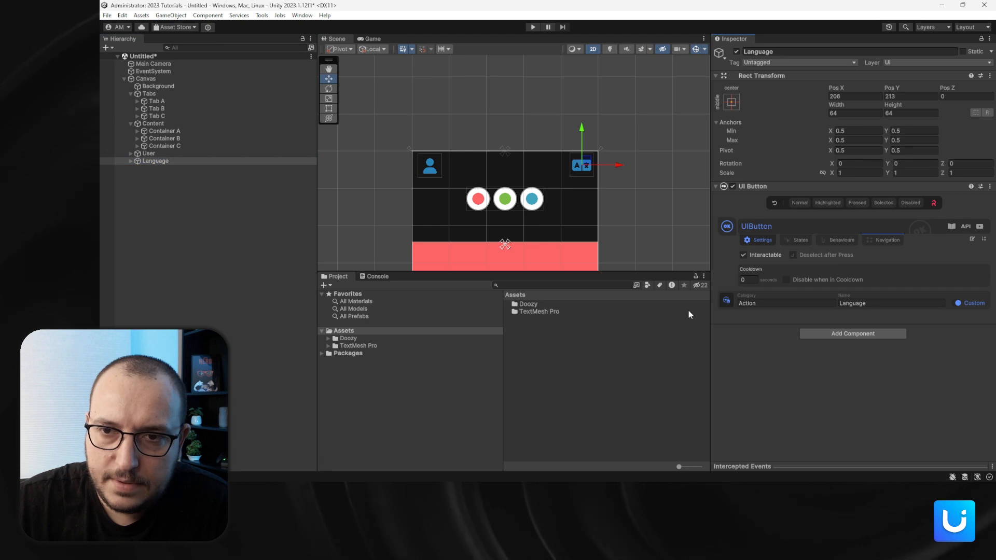
pyautogui.click(189, 182)
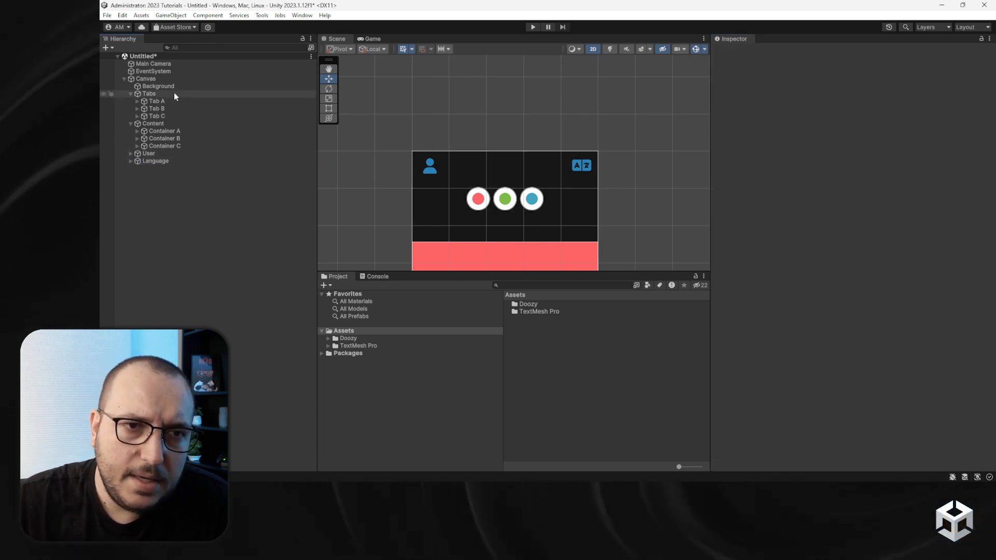
# Add a Doozy General button of type Calendar to the Canvas.
pyautogui.rightClick(154, 80)
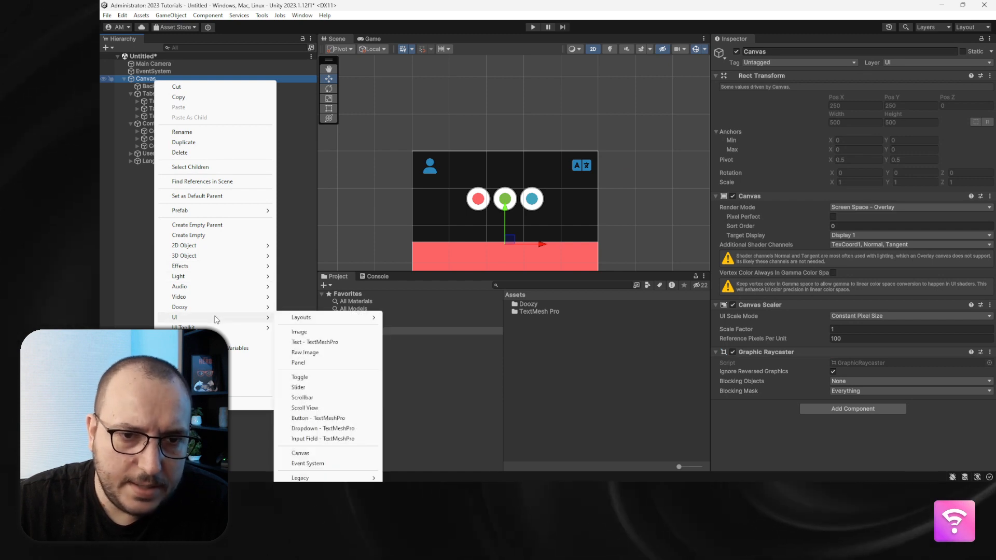
pyautogui.moveTo(180, 308)
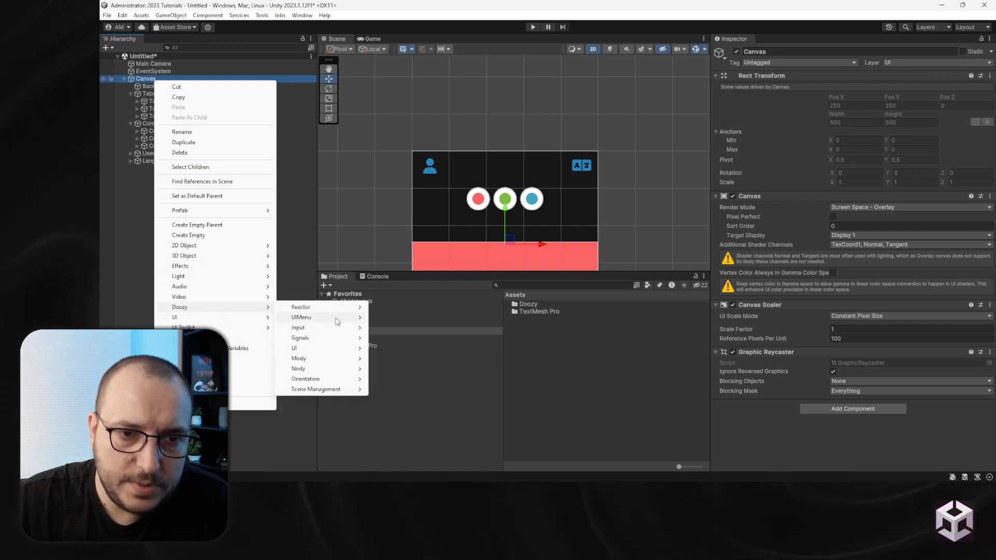
pyautogui.moveTo(302, 317)
pyautogui.moveTo(422, 340)
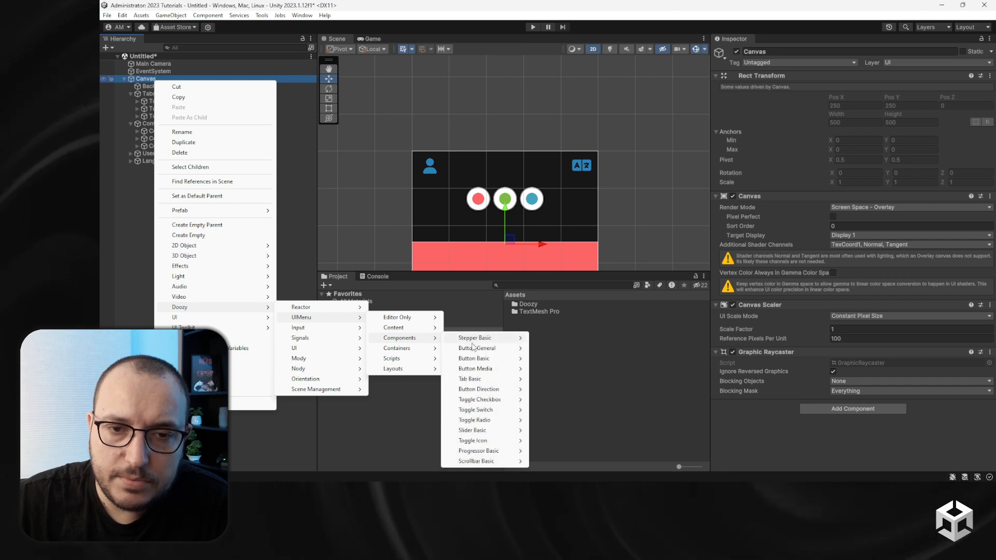
pyautogui.moveTo(483, 349)
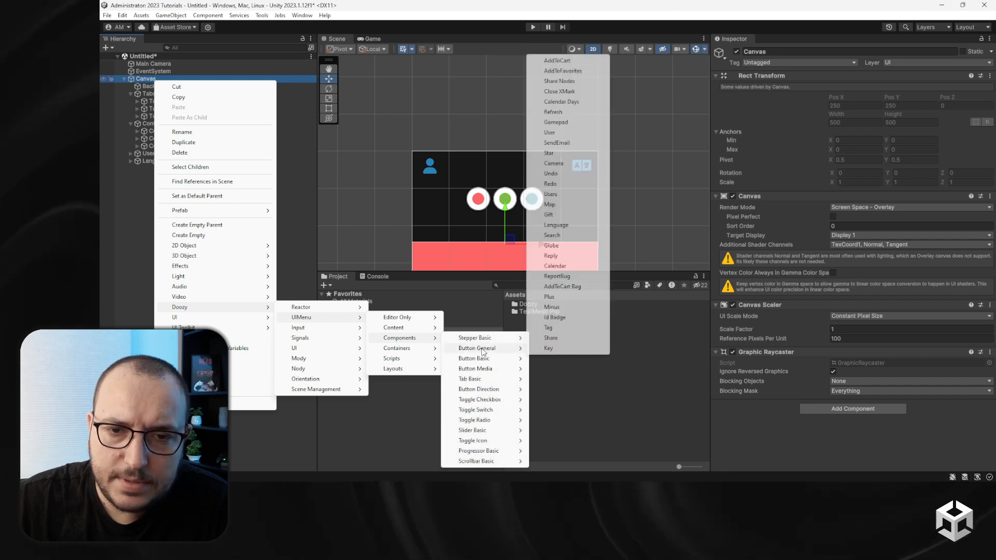
pyautogui.click(566, 265)
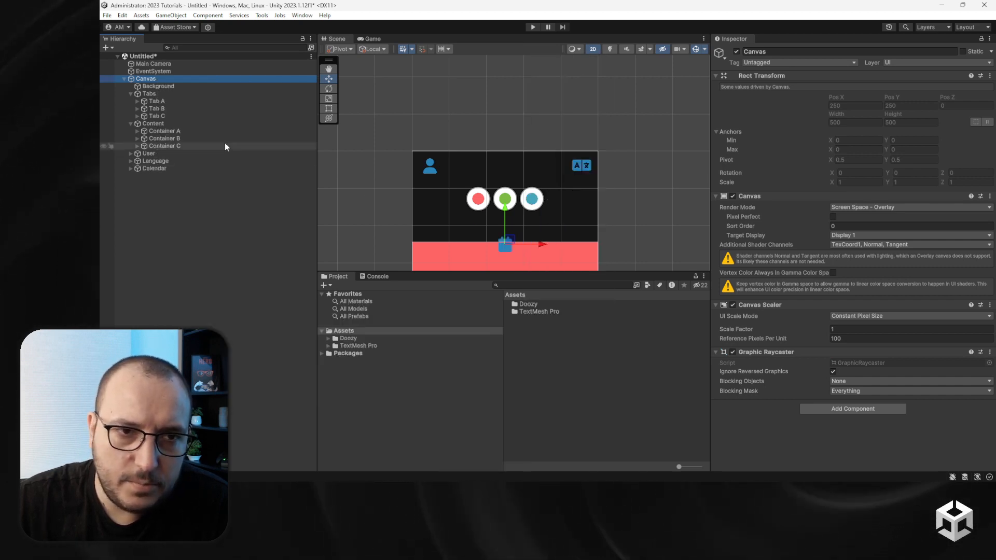
# Move the Calendar button to about Pos X 135, Pos Y 212, beside the Language button, and disable its Deselect after Press.
pyautogui.click(155, 168)
pyautogui.moveTo(532, 204); pyautogui.dragTo(564, 165)
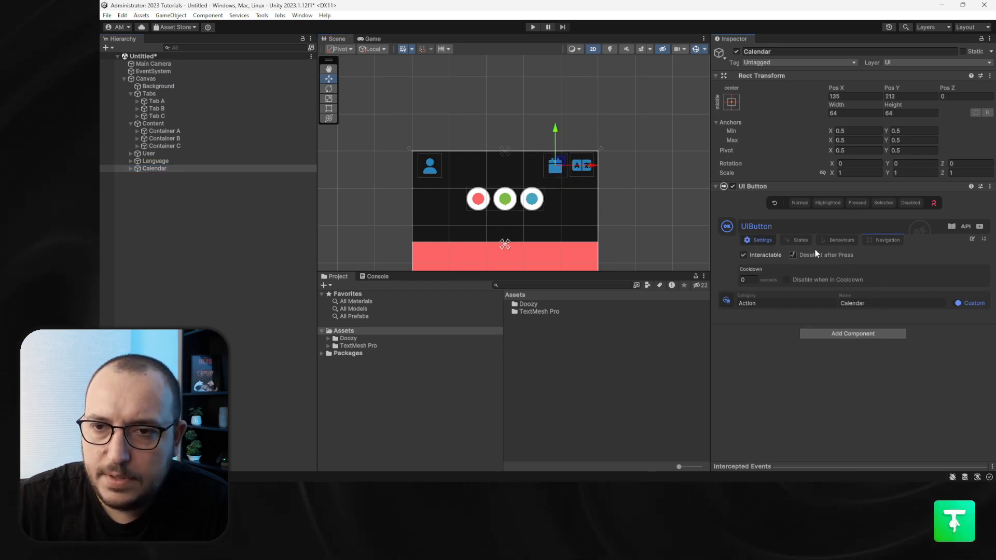
pyautogui.click(617, 200)
# Run the scene in Play mode, switch repeatedly between the three tabs with the User, Calendar and Language buttons in sight, and stop it.
pyautogui.scroll(-5, 524, 192)
pyautogui.scroll(3, 524, 208)
pyautogui.moveTo(549, 264); pyautogui.dragTo(538, 202, button='middle')
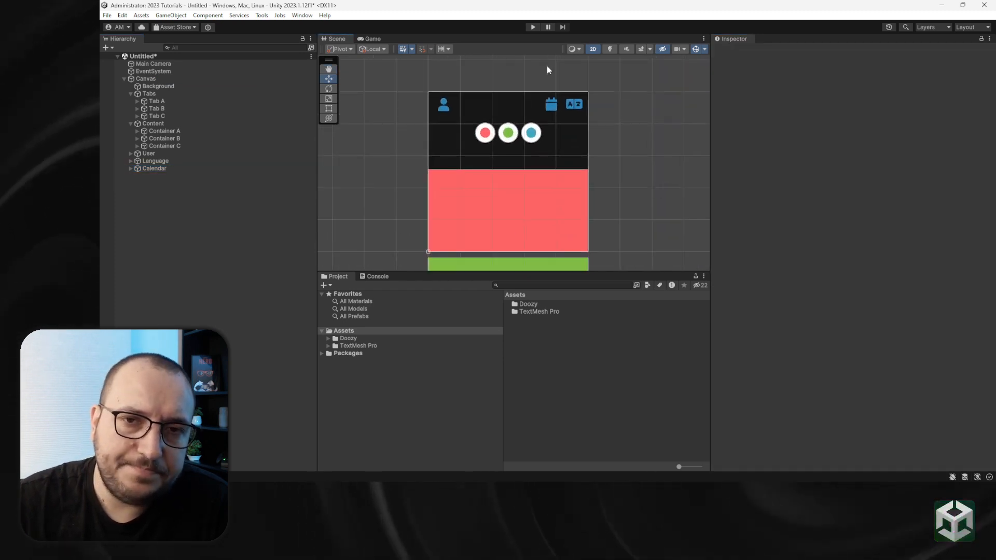
pyautogui.click(533, 28)
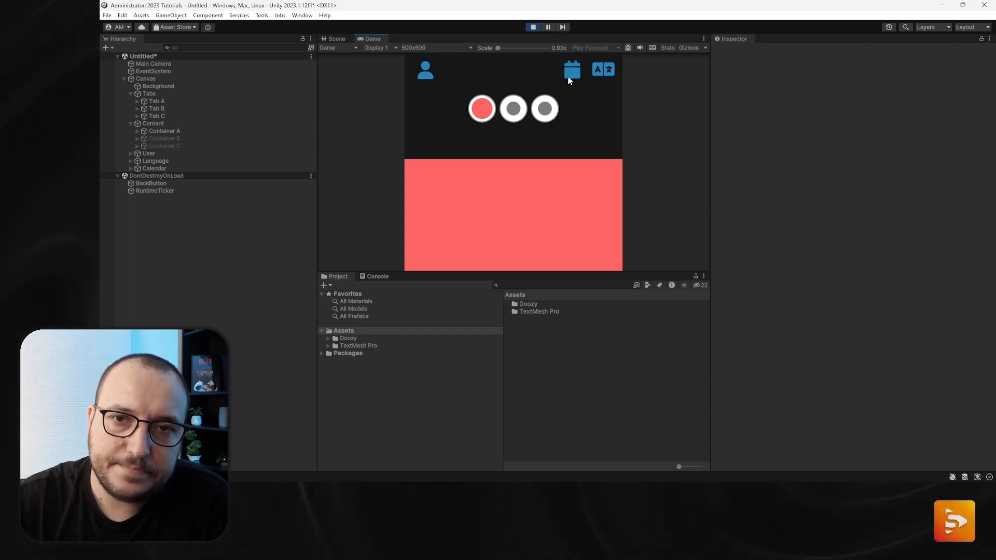
pyautogui.click(518, 112)
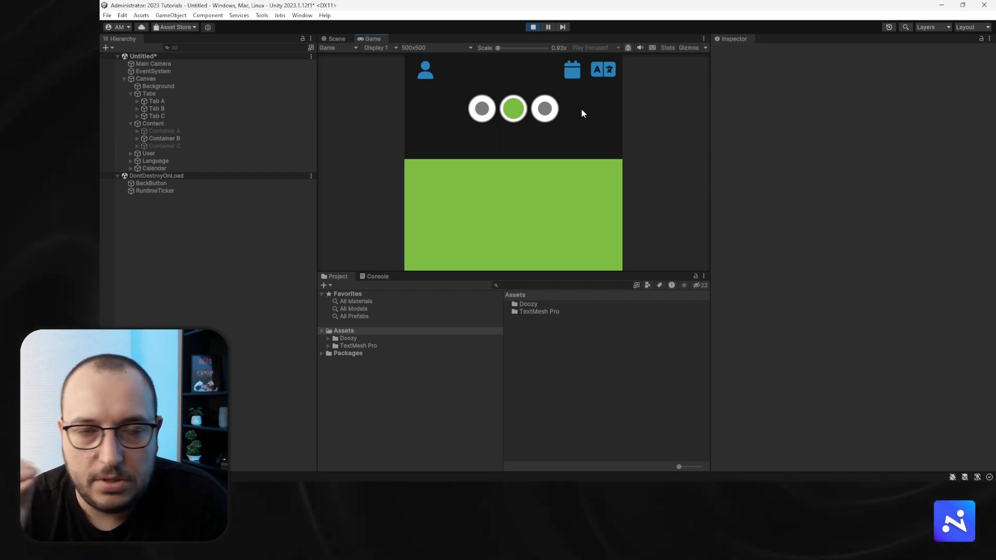
pyautogui.click(544, 110)
pyautogui.click(512, 109)
pyautogui.click(484, 109)
pyautogui.click(513, 109)
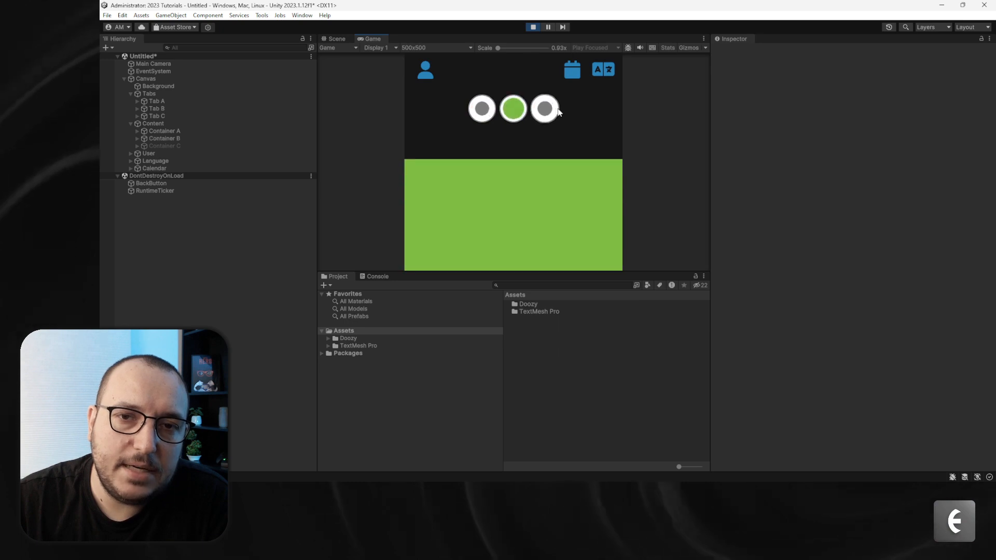
pyautogui.click(483, 114)
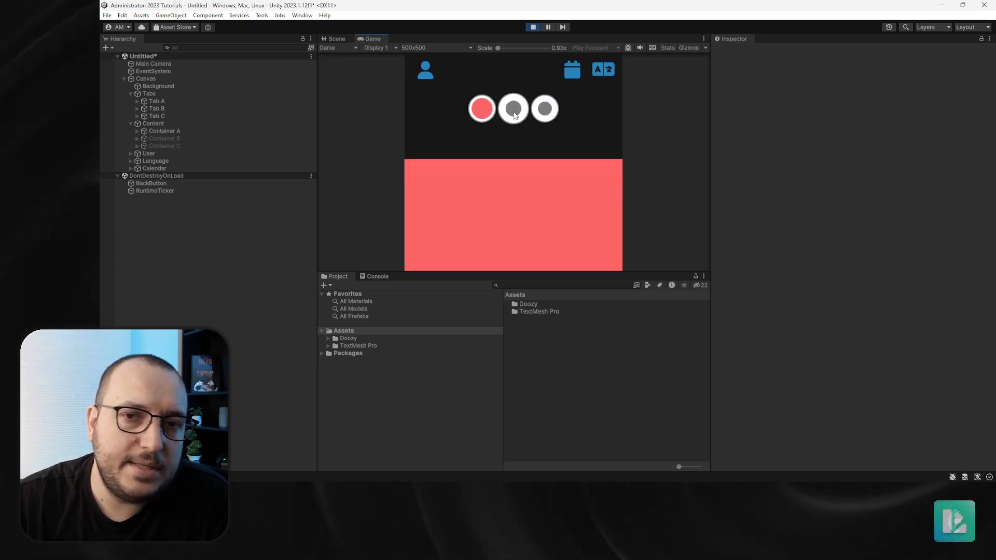
pyautogui.click(545, 109)
pyautogui.click(518, 110)
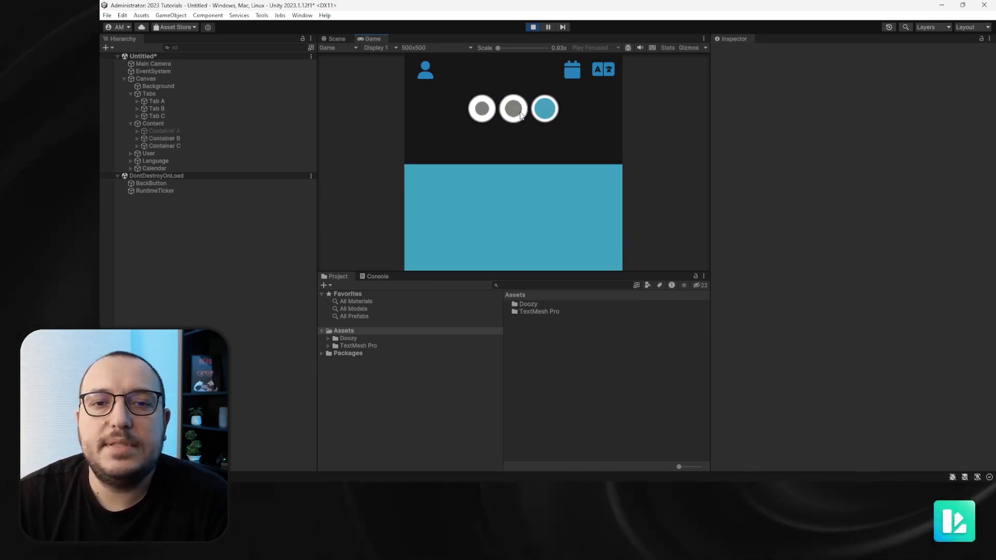
pyautogui.click(483, 110)
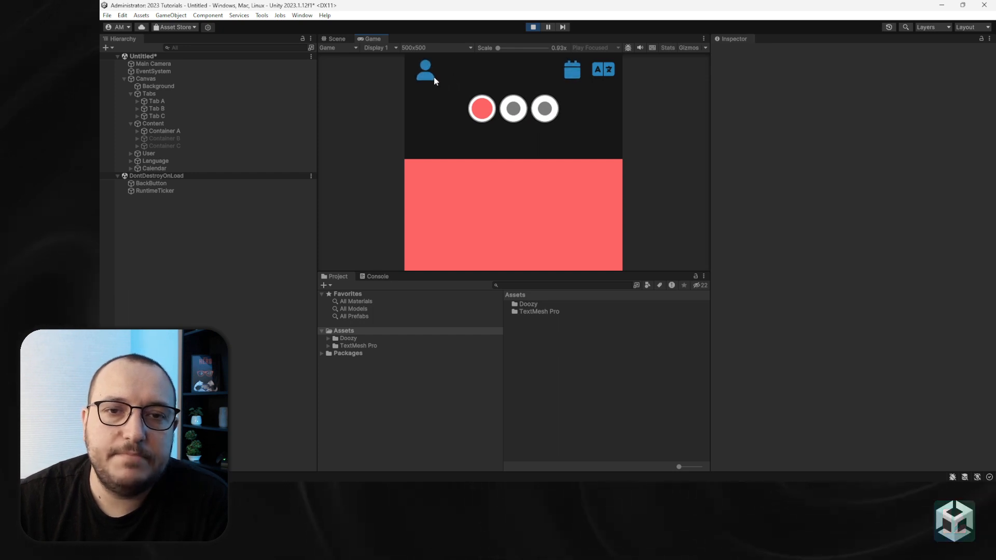
pyautogui.click(545, 109)
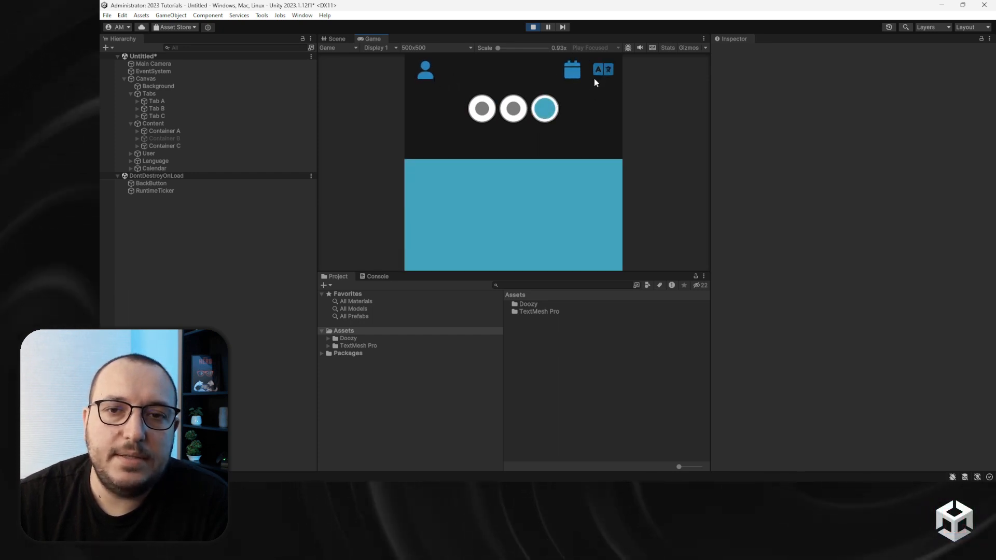
pyautogui.click(515, 110)
pyautogui.click(482, 110)
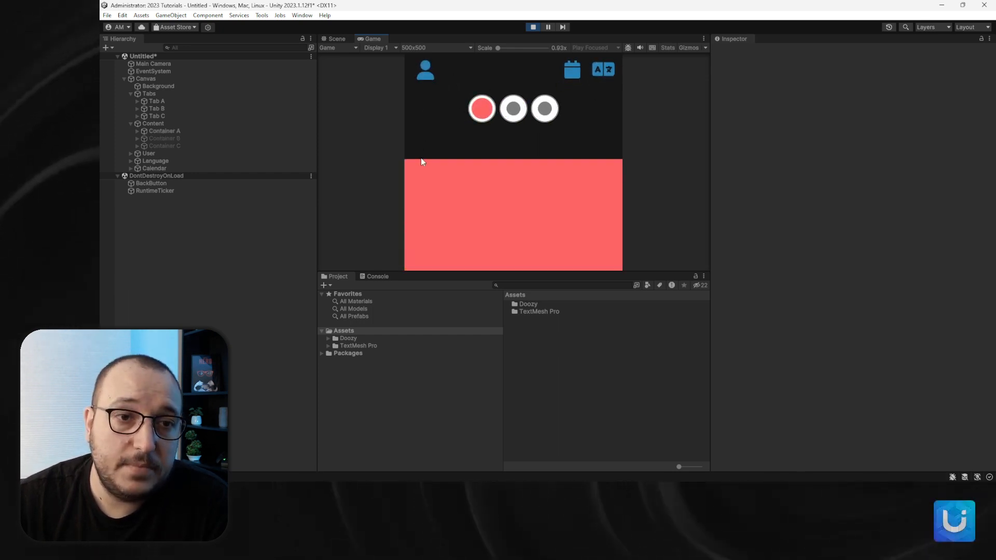
pyautogui.click(514, 110)
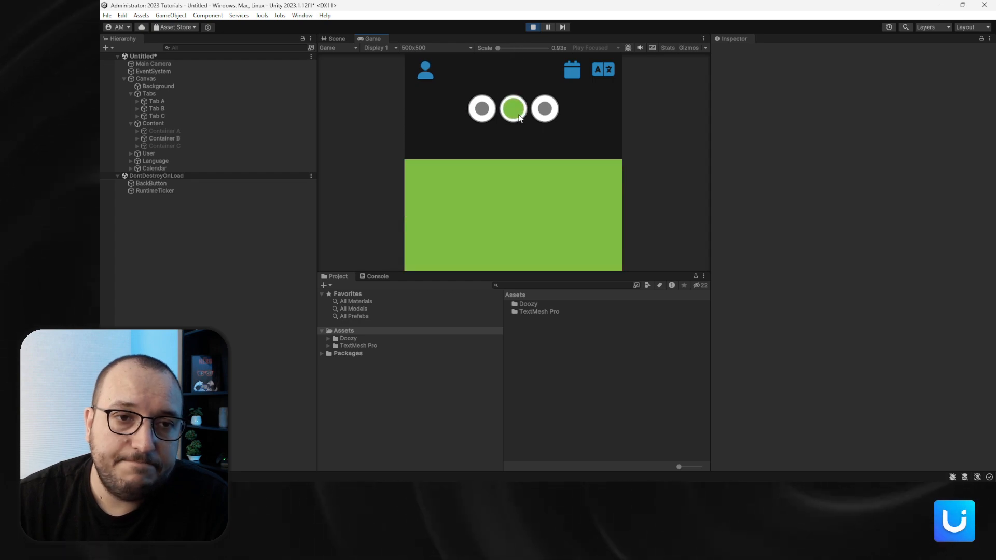
pyautogui.click(533, 27)
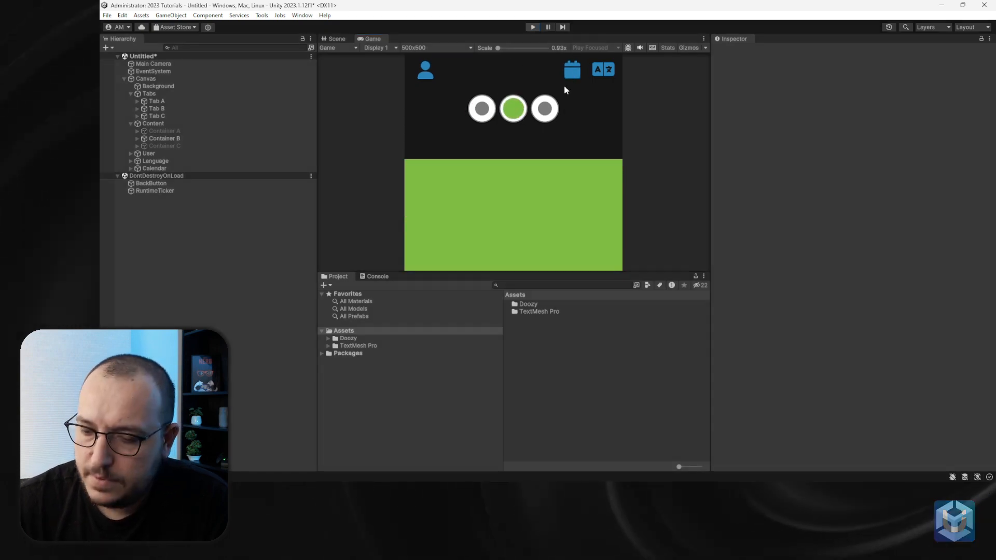